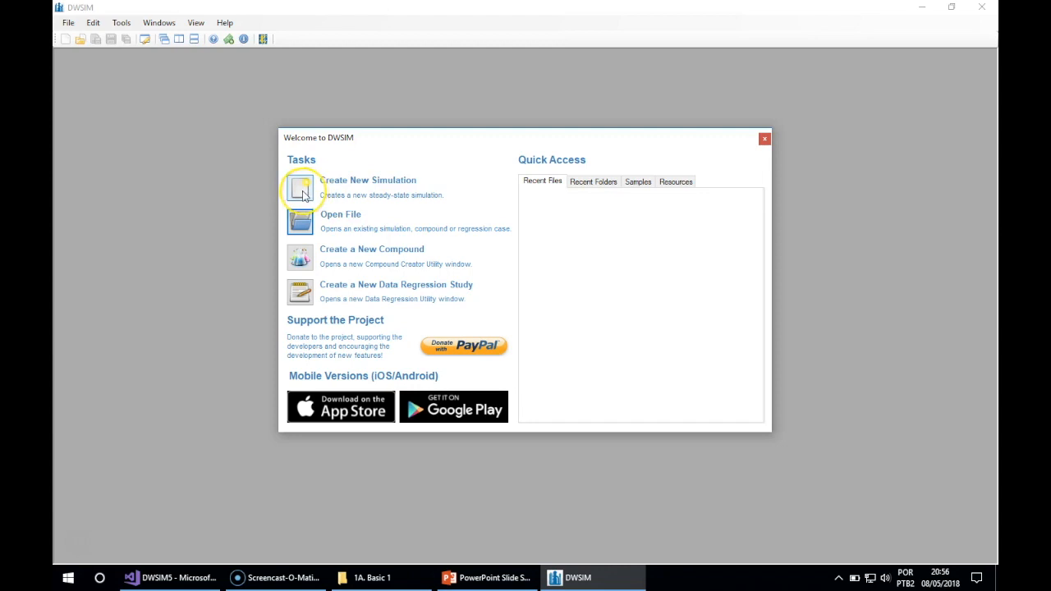
Create a new steady-state simulation and search the configuration wizard's compound list for Water
click(300, 190)
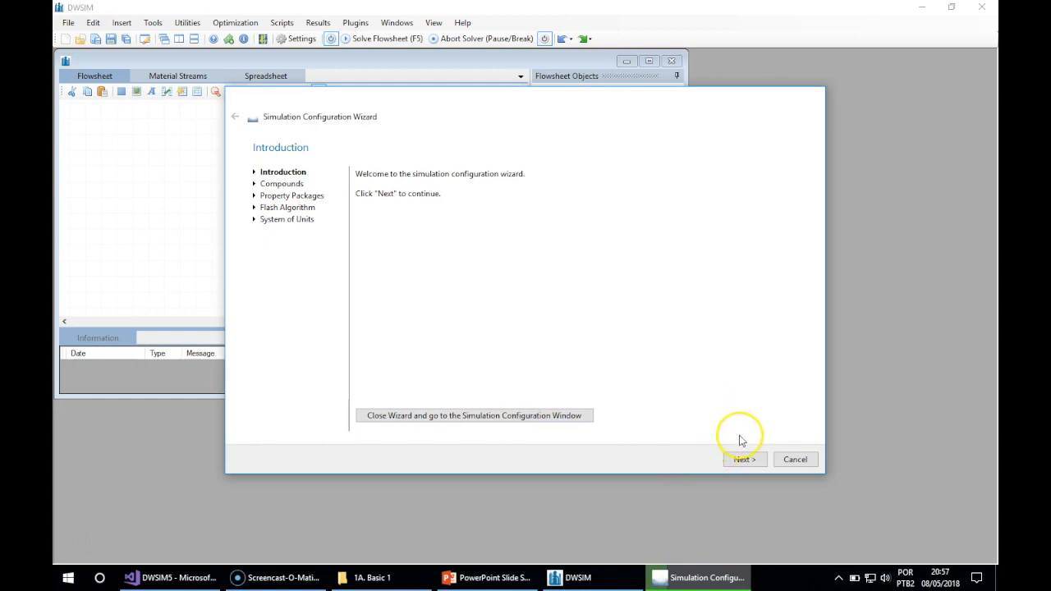
click(742, 460)
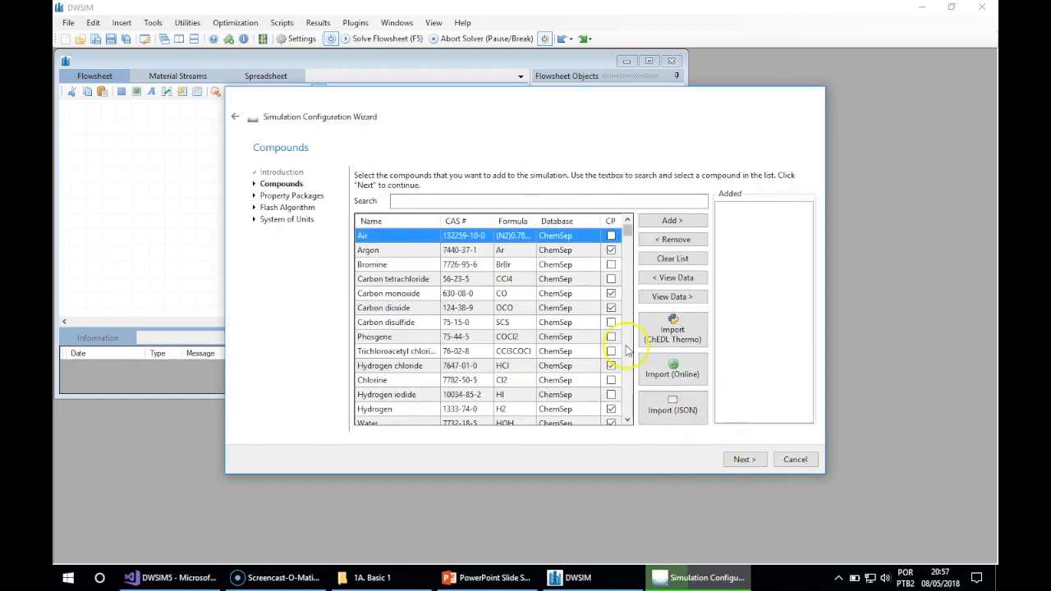
click(534, 202)
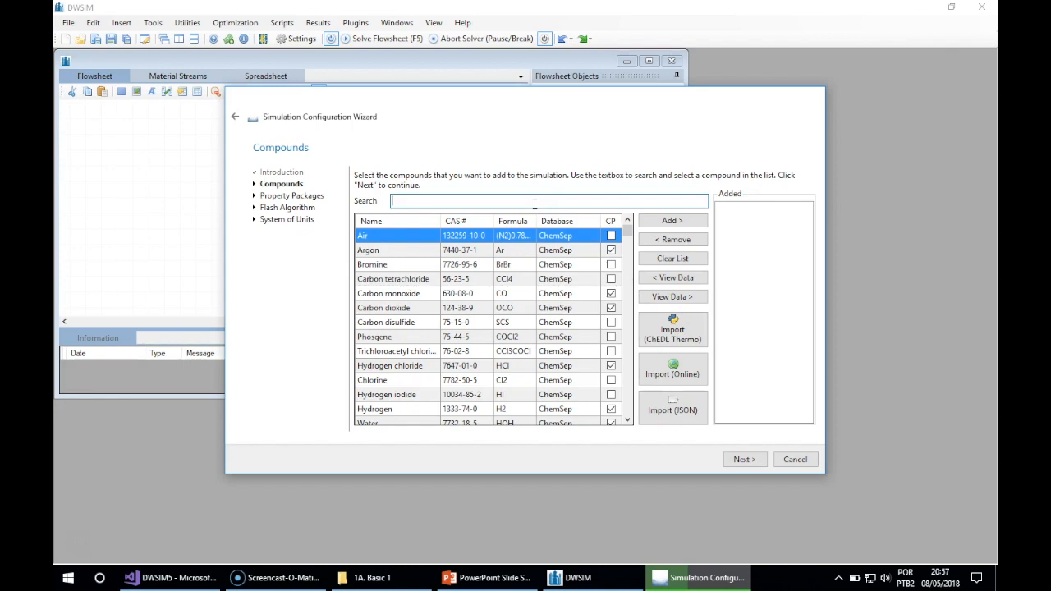
text(ater)
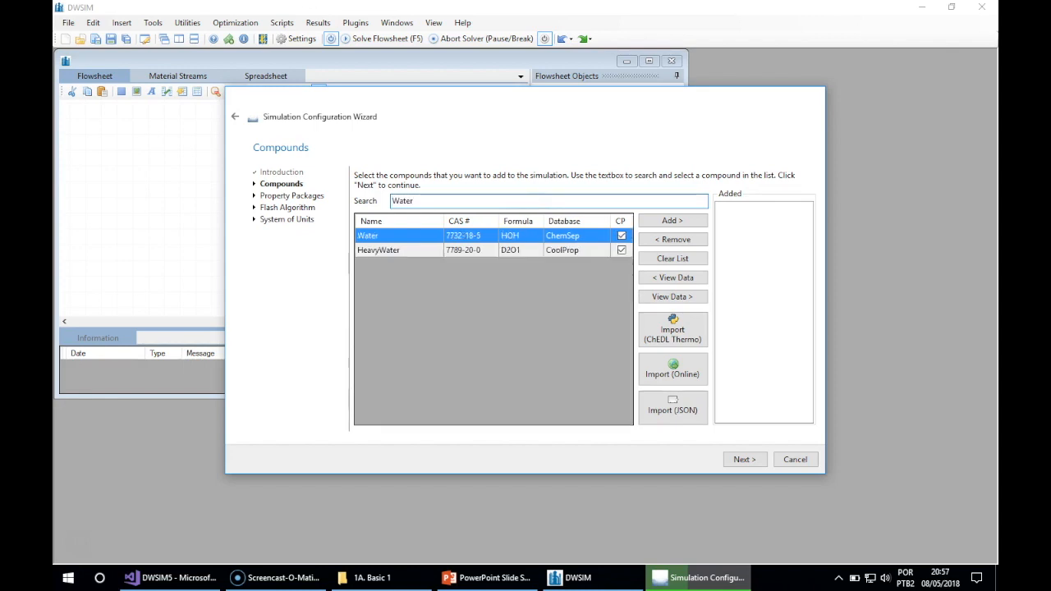
Add the Water compound from the ChemSep database to the simulation
click(470, 250)
click(468, 236)
click(433, 196)
click(417, 202)
double_click(402, 200)
click(537, 250)
click(532, 237)
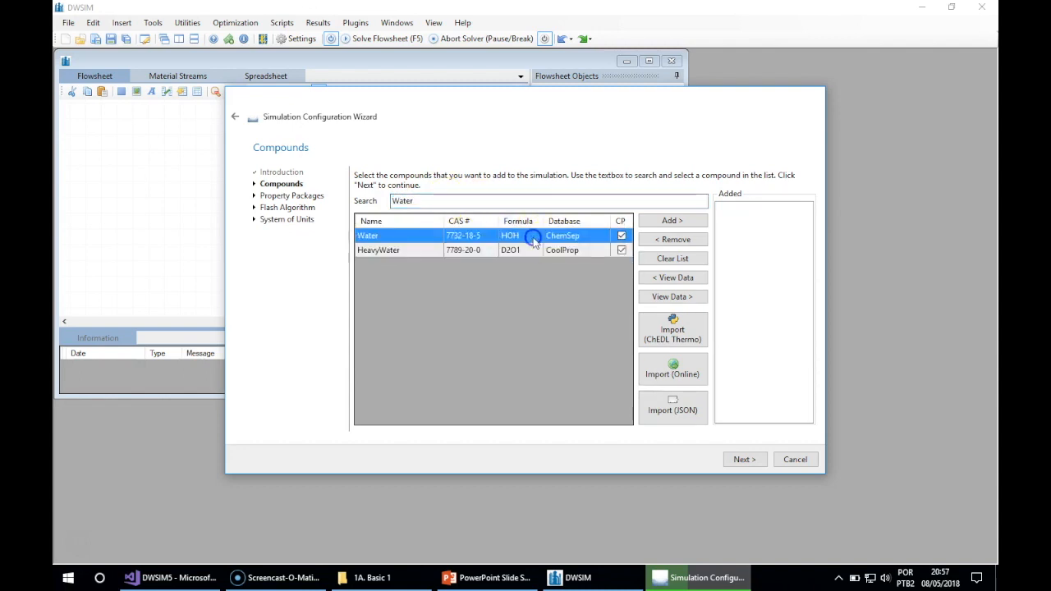
click(672, 221)
click(731, 211)
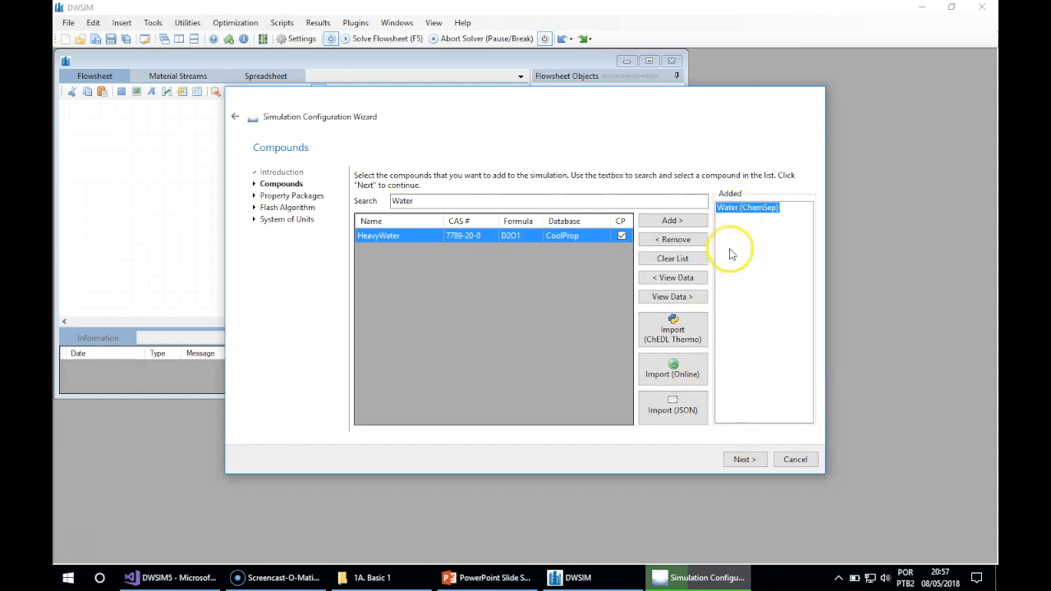
Continue to the property packages and add Steam Tables (IAPWS-IF97) to the simulation
click(743, 462)
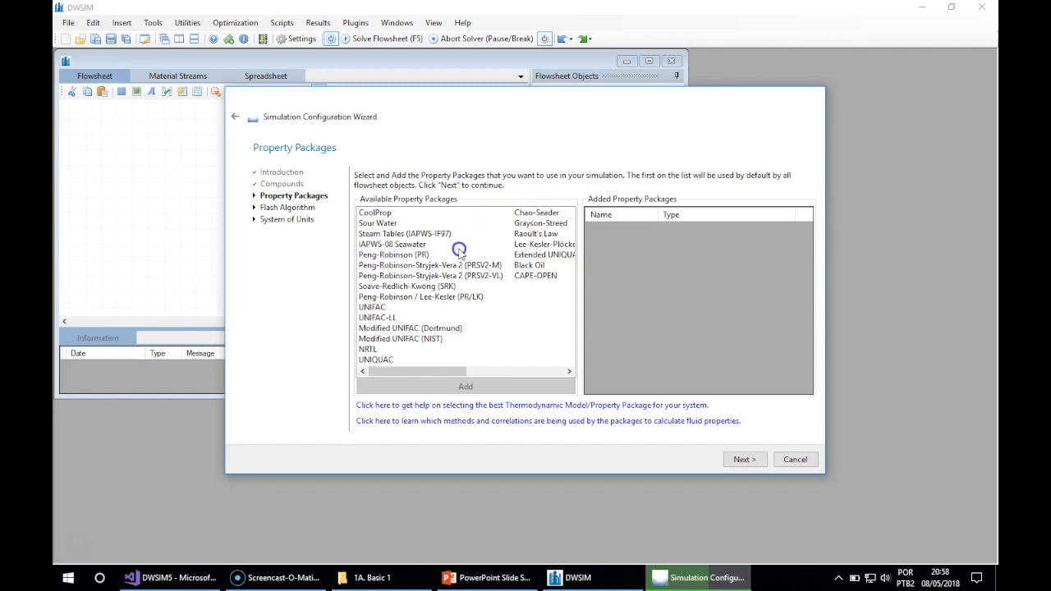
click(400, 235)
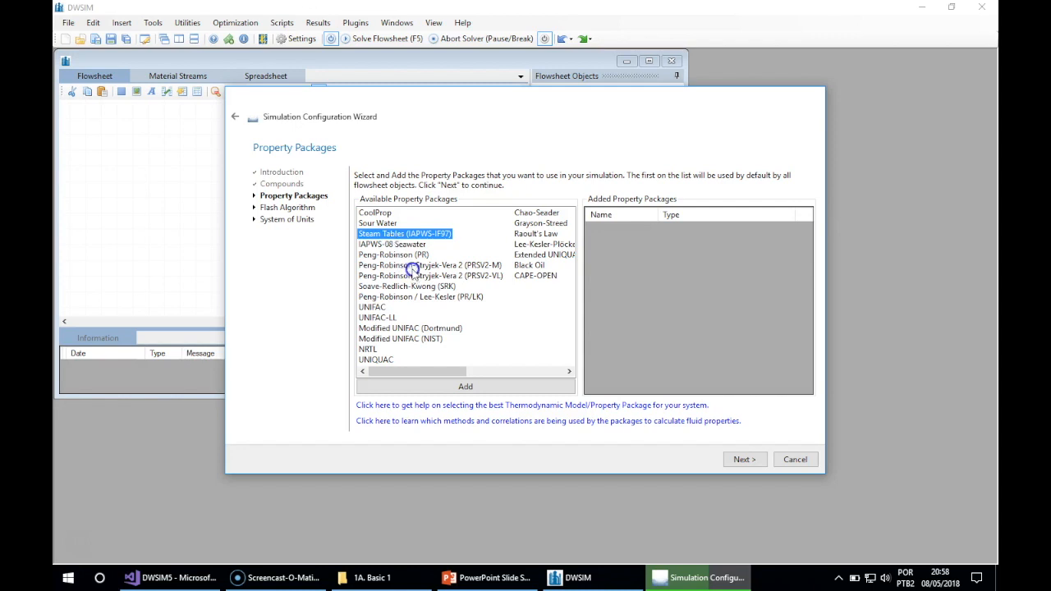
click(464, 387)
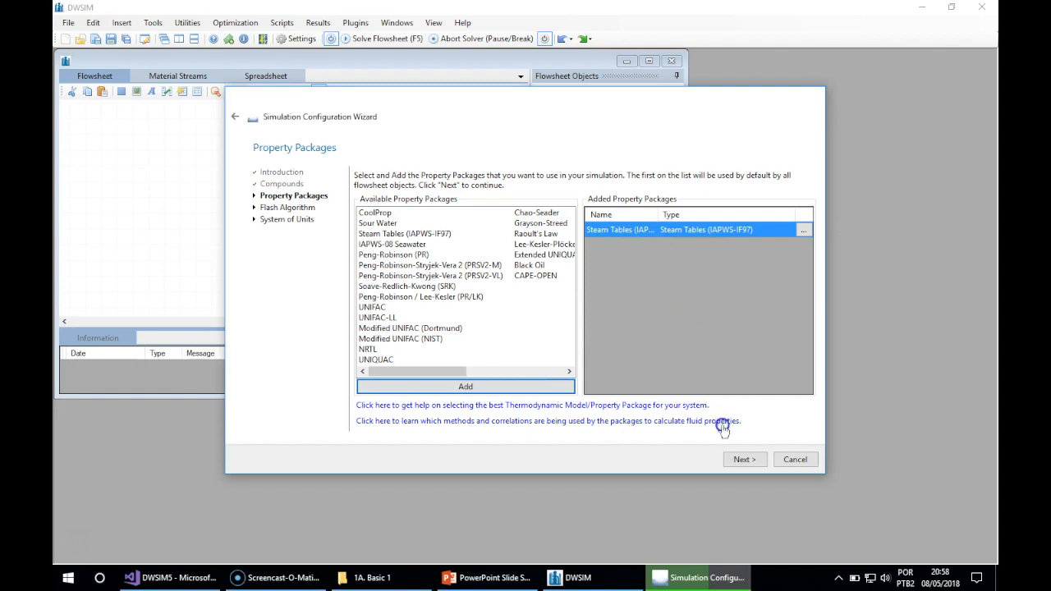
Choose Nested Loops (VLE) as the default flash algorithm and continue to the system of units
click(743, 460)
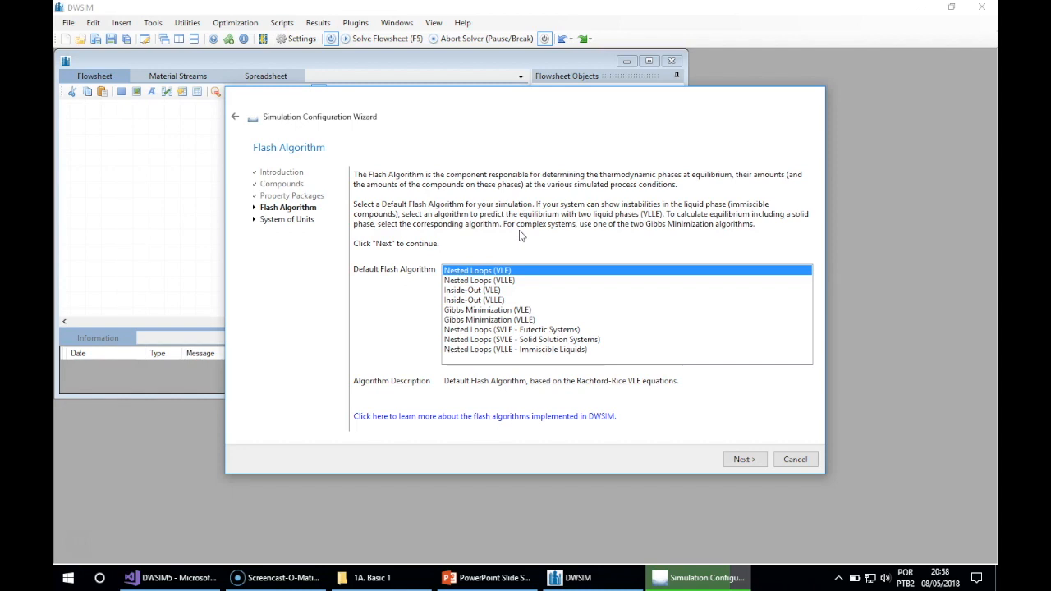
click(509, 271)
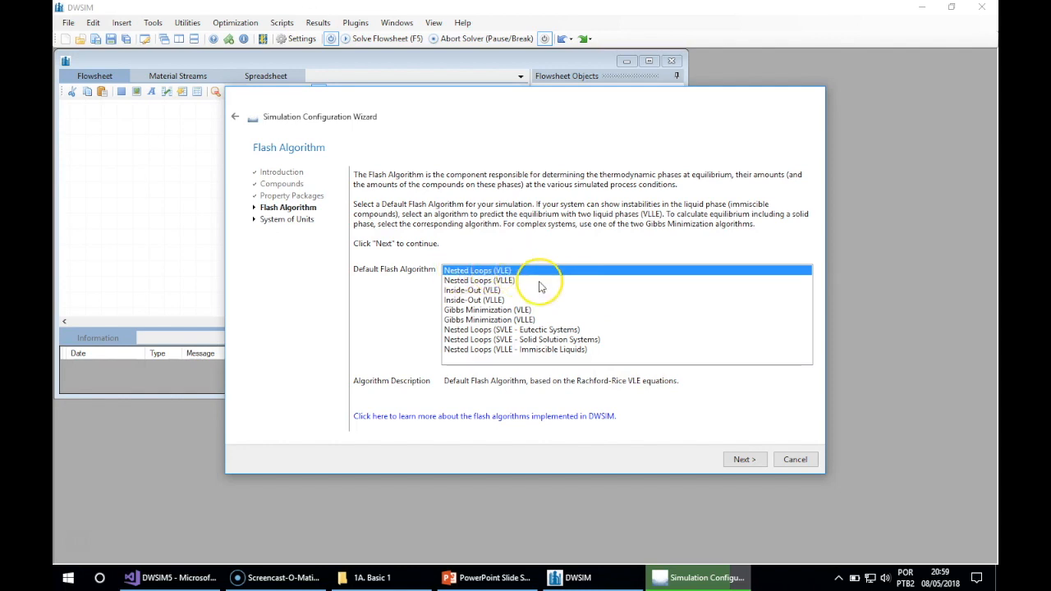
click(743, 459)
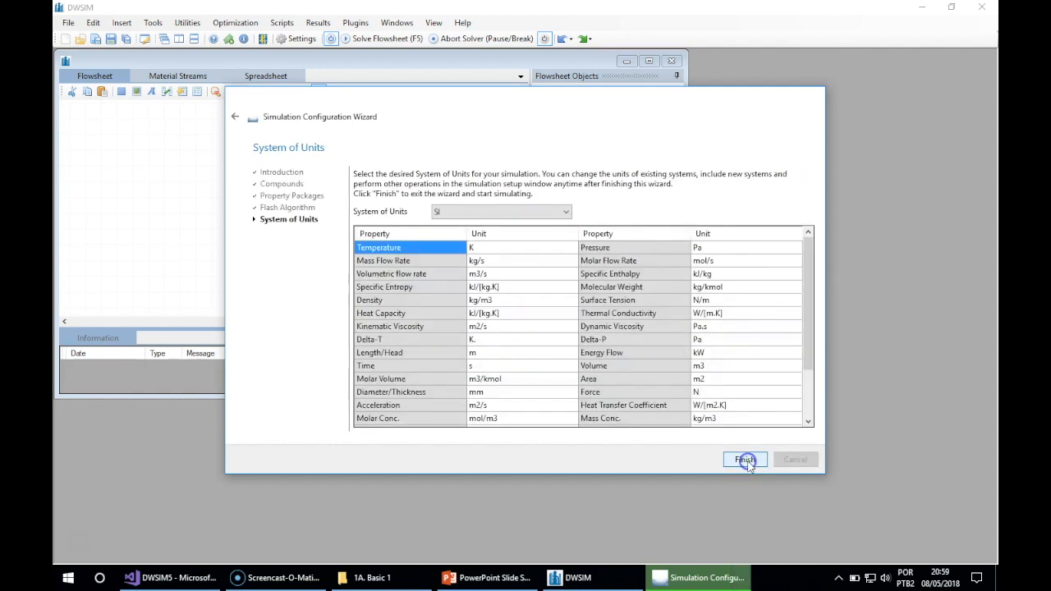
Select SI as the system of units, review its property units, and finish the configuration wizard
click(532, 212)
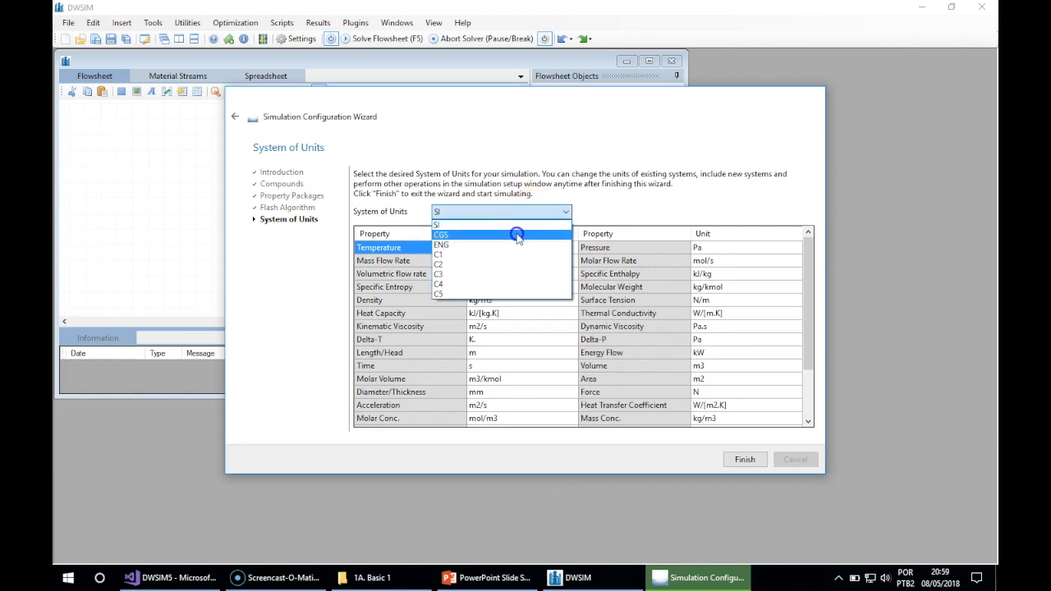
click(514, 212)
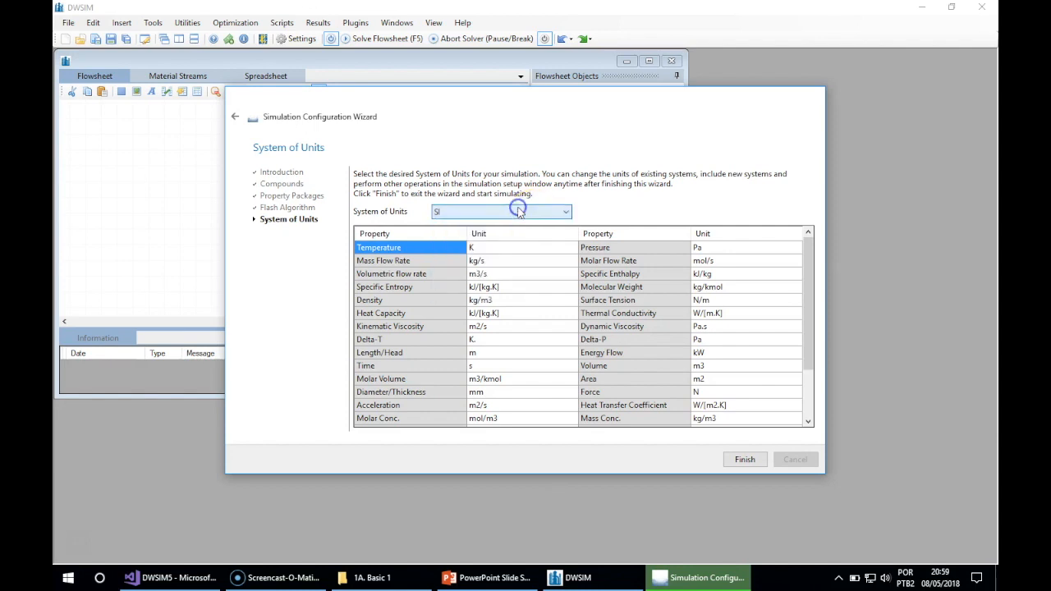
click(506, 213)
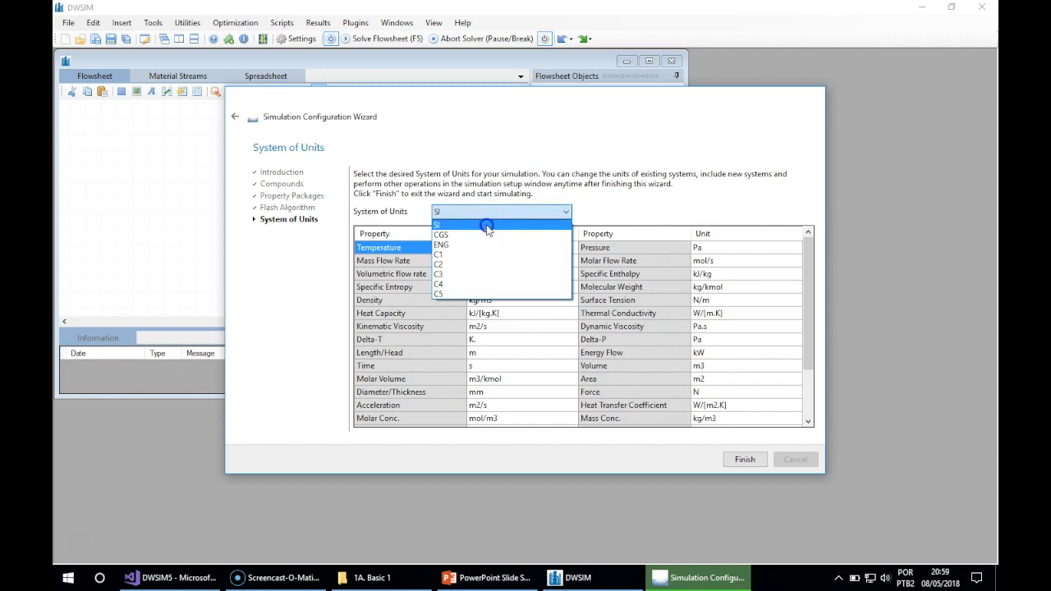
click(485, 224)
click(517, 287)
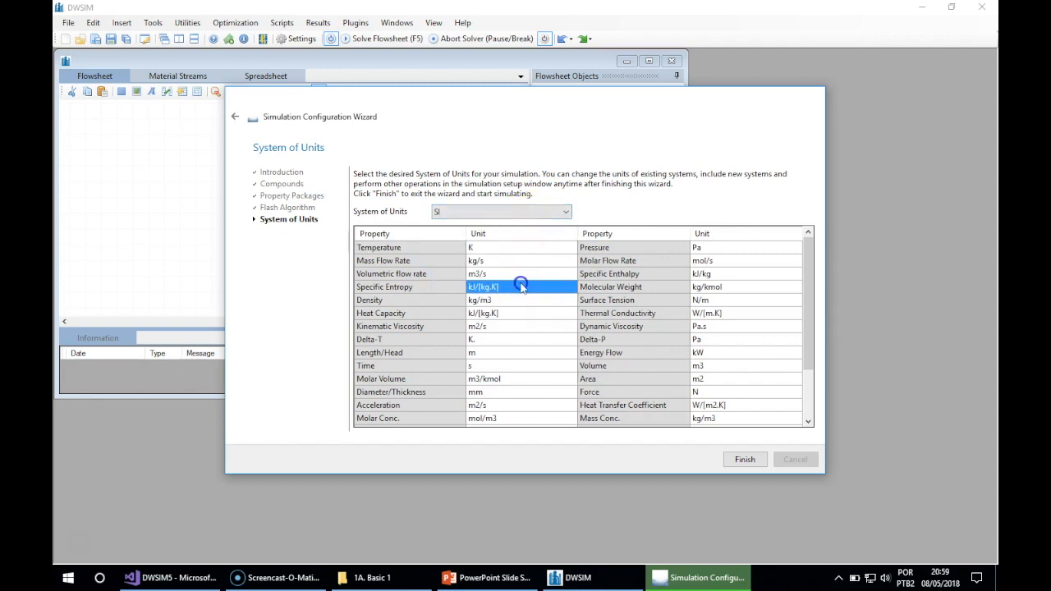
click(520, 247)
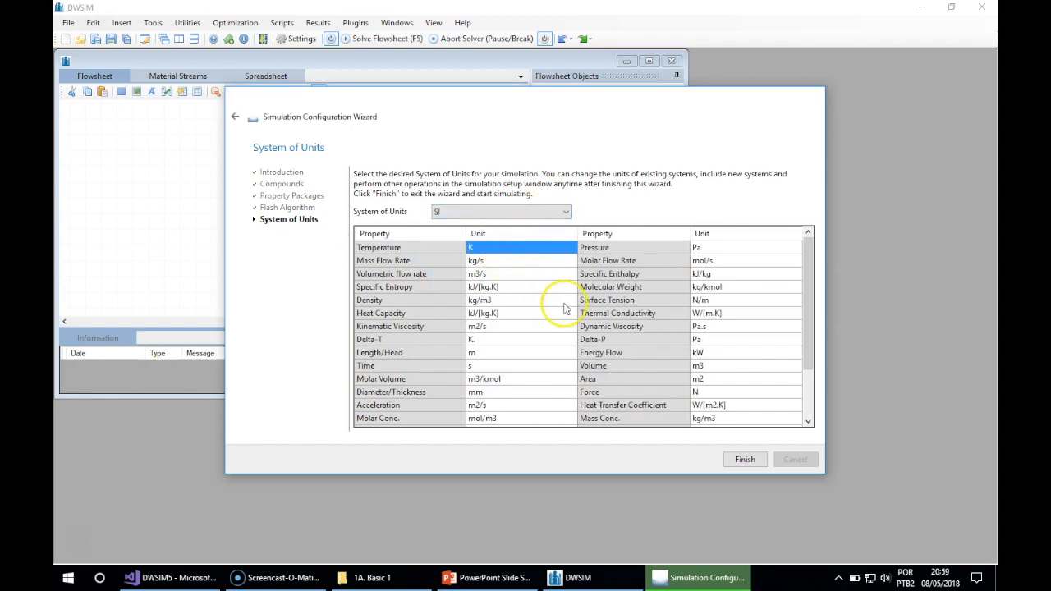
click(809, 404)
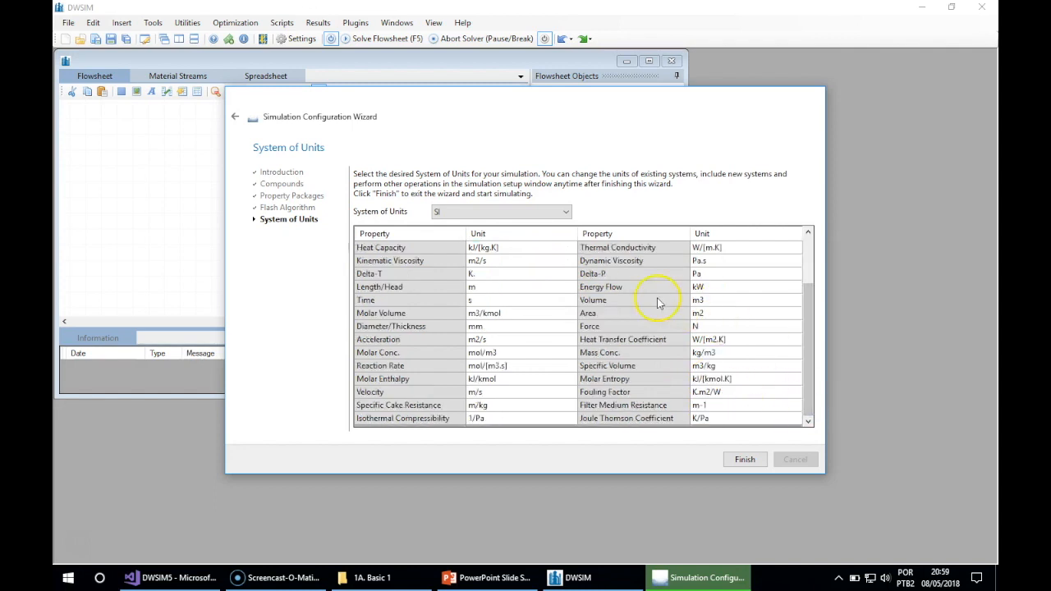
click(481, 212)
click(495, 212)
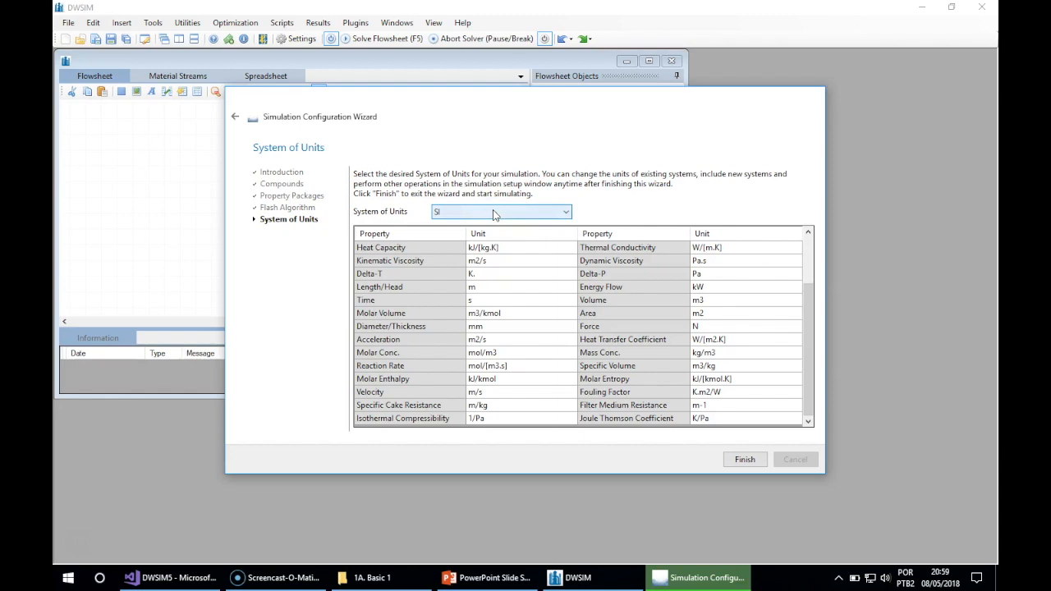
click(744, 462)
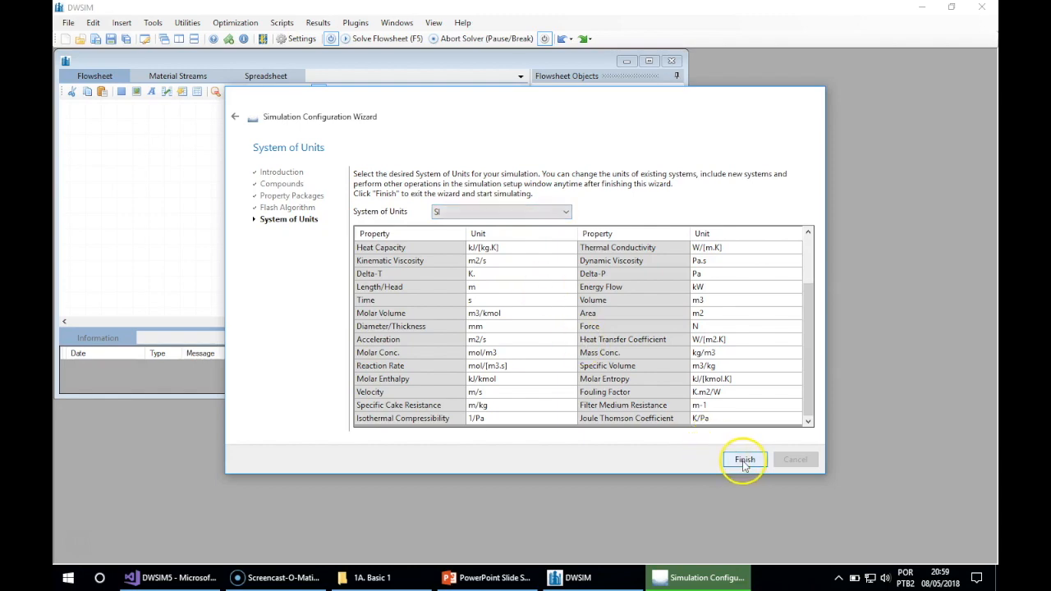
Maximize the flowsheet window and review the Task 1 questions in the PowerPoint slide show before returning to DWSIM
click(648, 61)
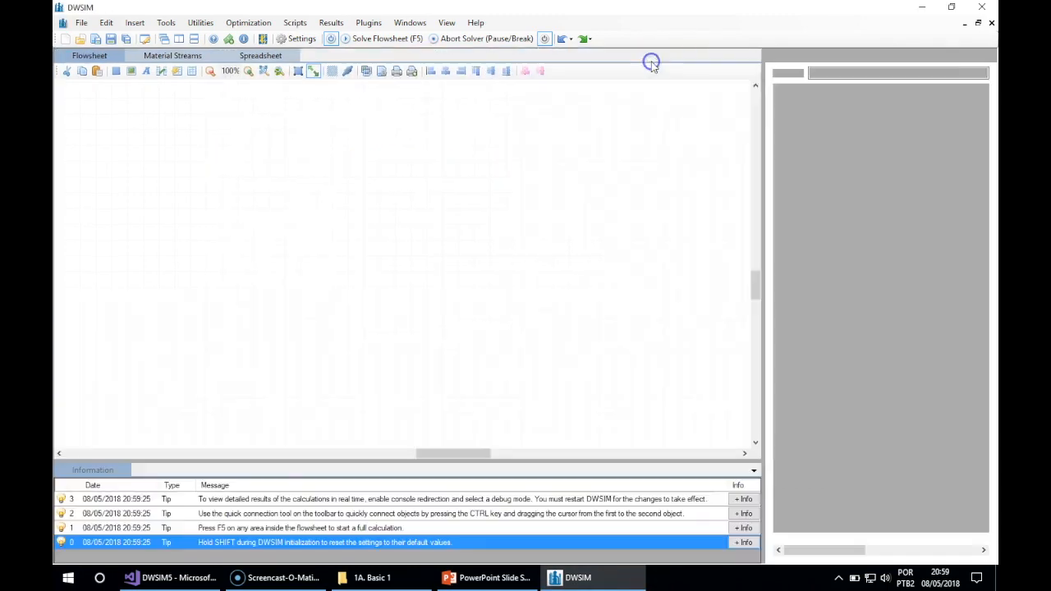
click(453, 575)
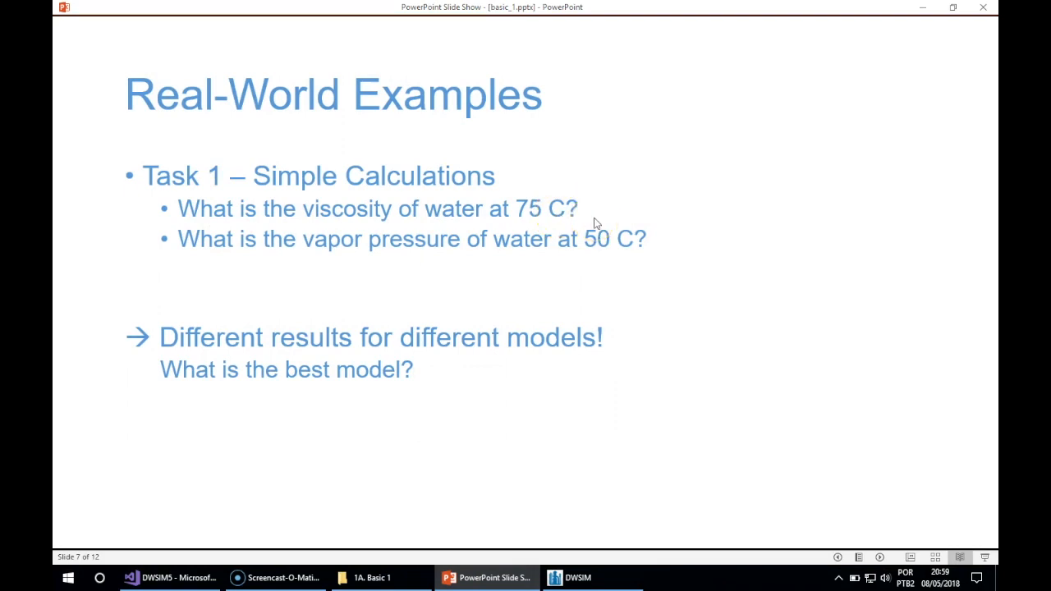
click(572, 576)
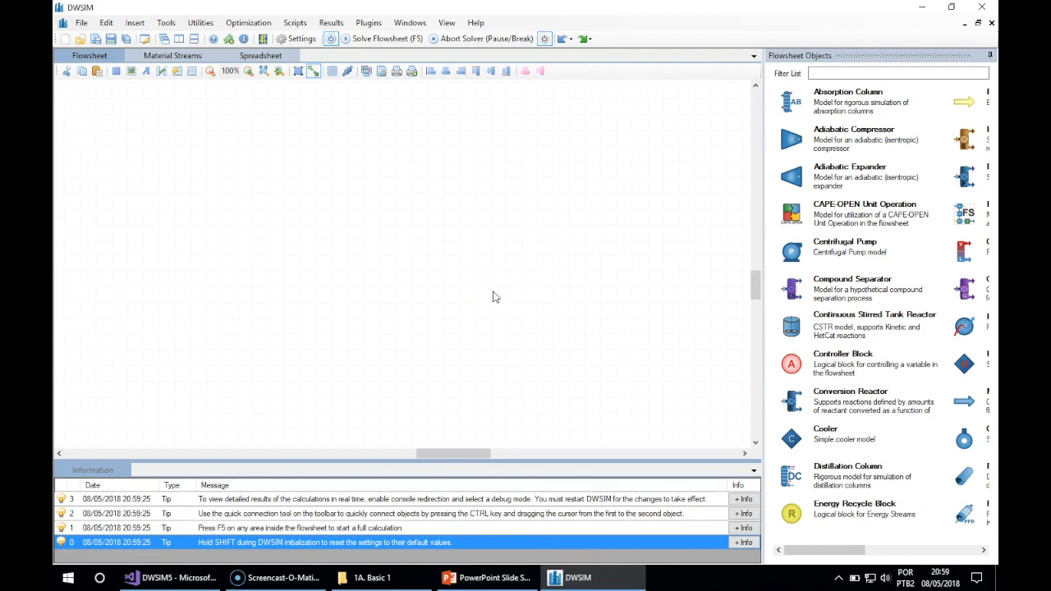
Widen the list of flowsheet objects and place one Material Stream on the flowsheet
drag(764, 194, 566, 188)
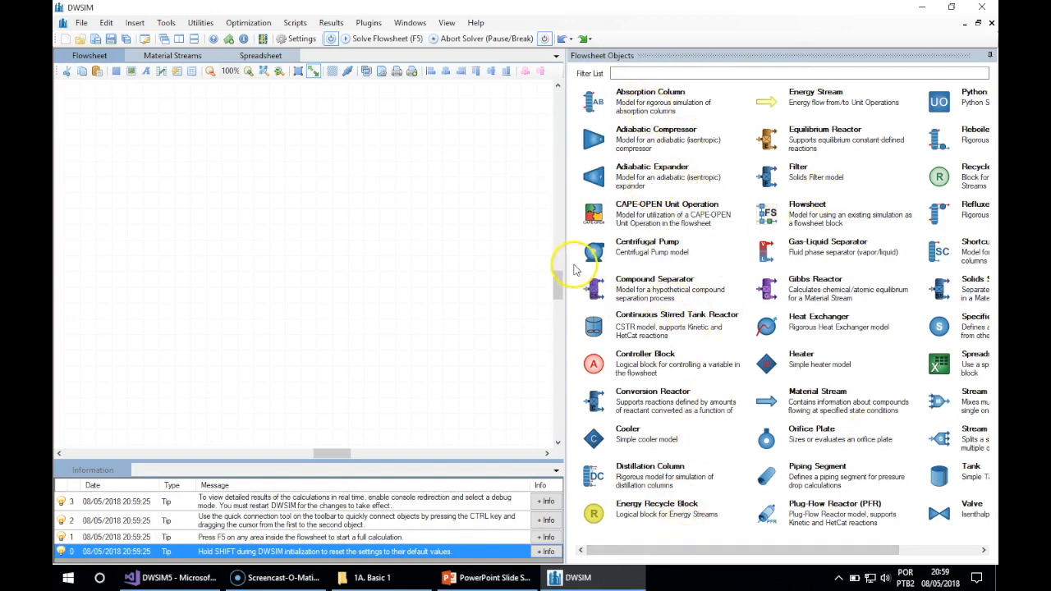
drag(567, 261, 740, 302)
drag(807, 551, 887, 551)
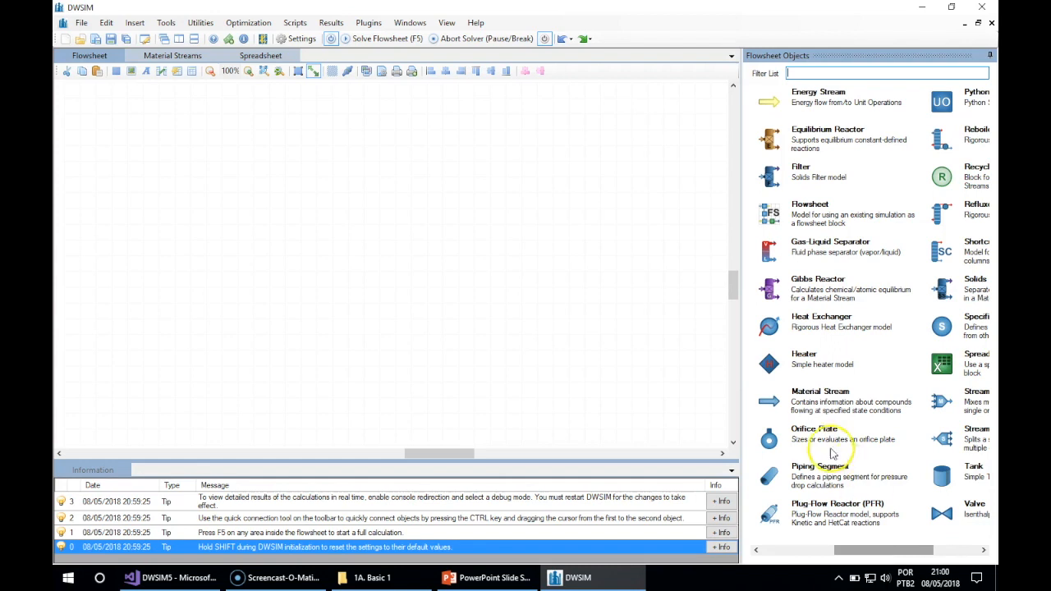
drag(814, 402, 608, 316)
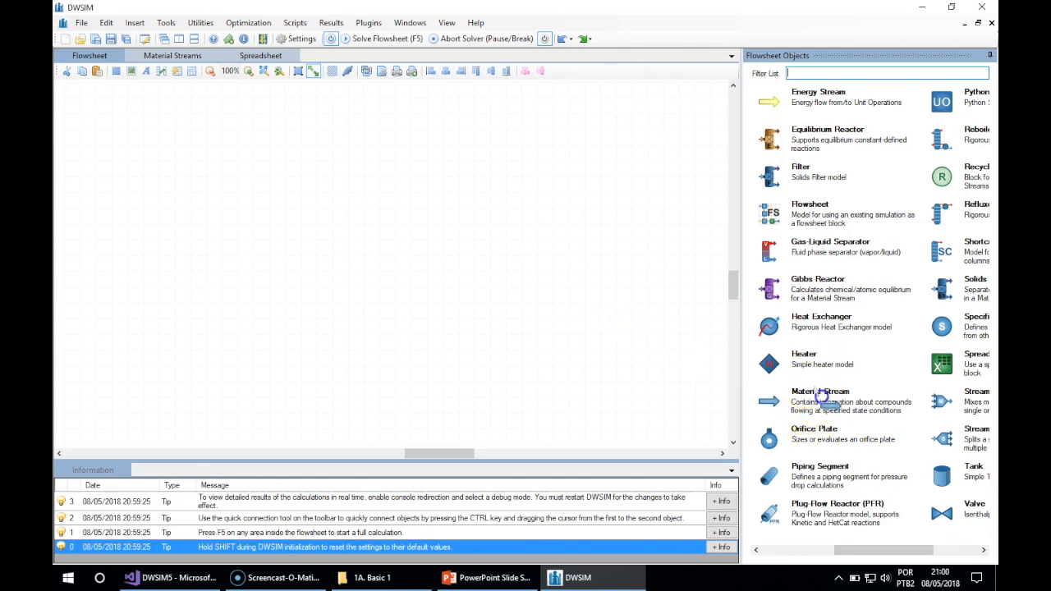
drag(821, 401, 330, 252)
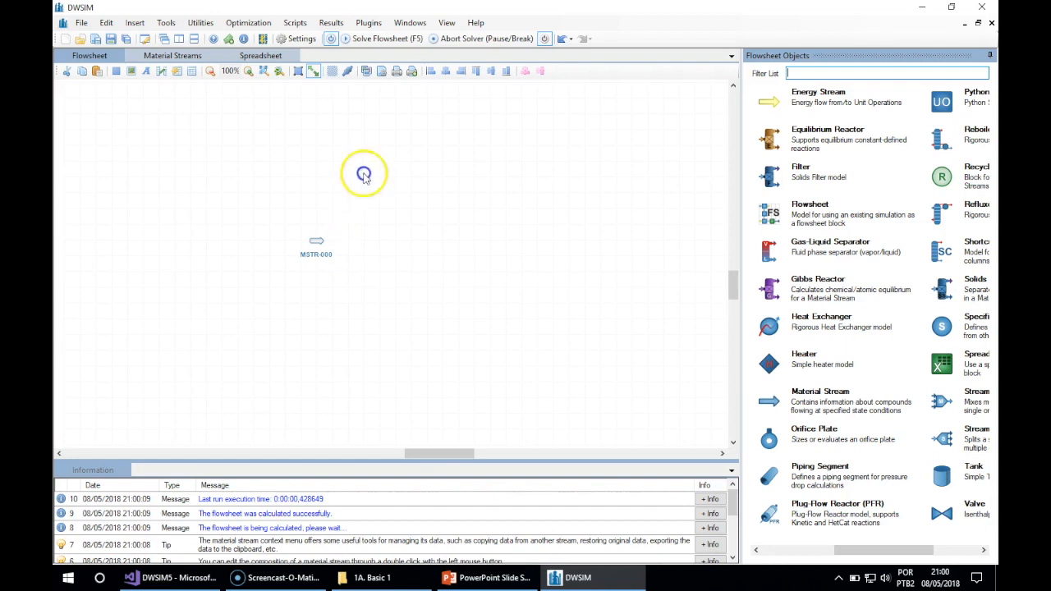
Open the material stream's properties and commit its composition with a water mole fraction of 1
click(317, 243)
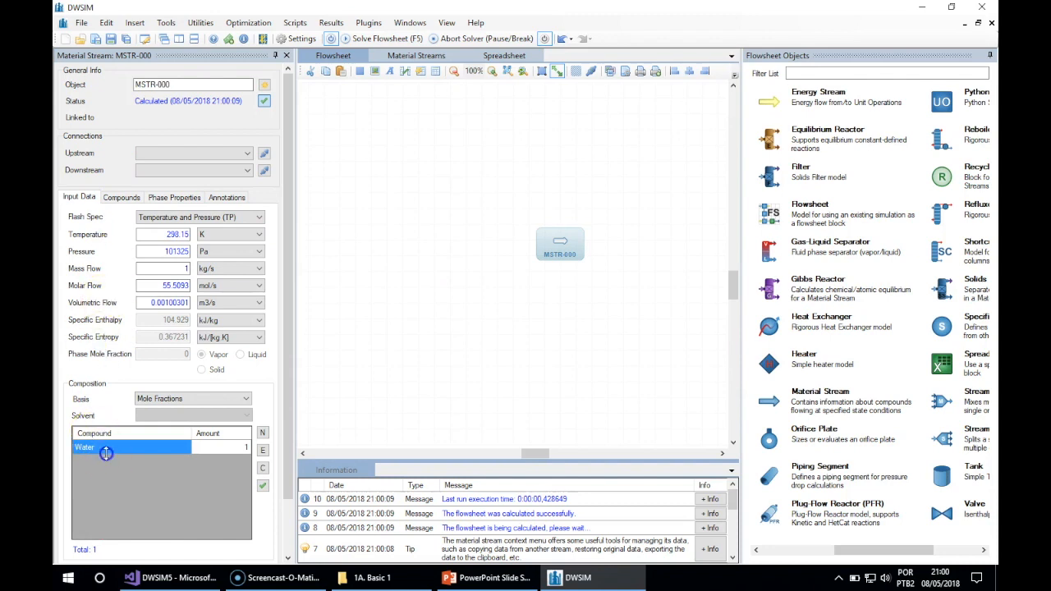
click(222, 446)
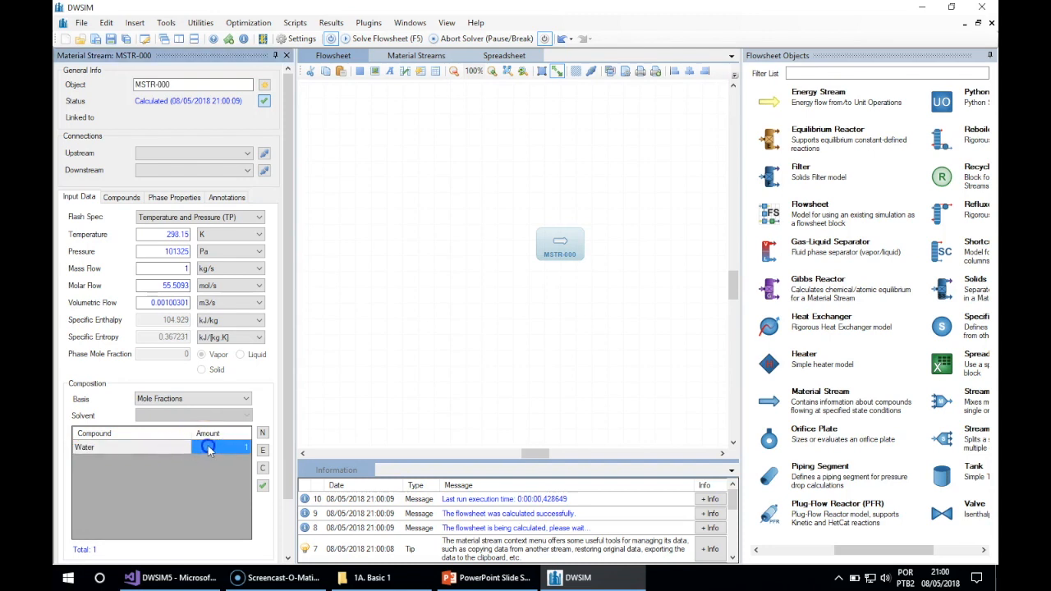
click(224, 446)
click(161, 448)
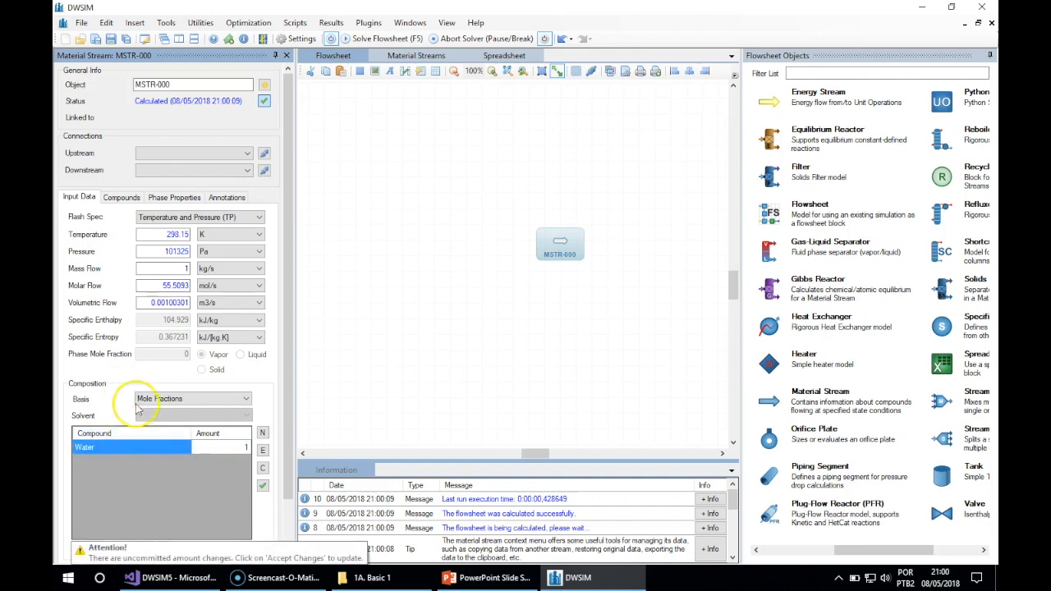
click(262, 485)
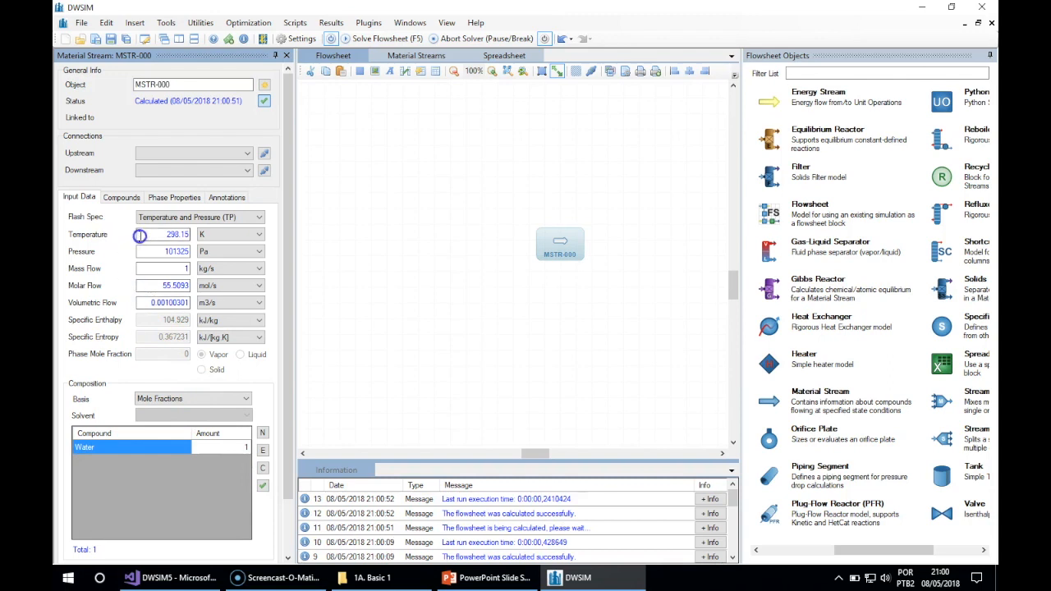
Check the Task 1 question in the PowerPoint slide show, then return to DWSIM and set the material stream's temperature to 75 C
key(Tab)
click(481, 577)
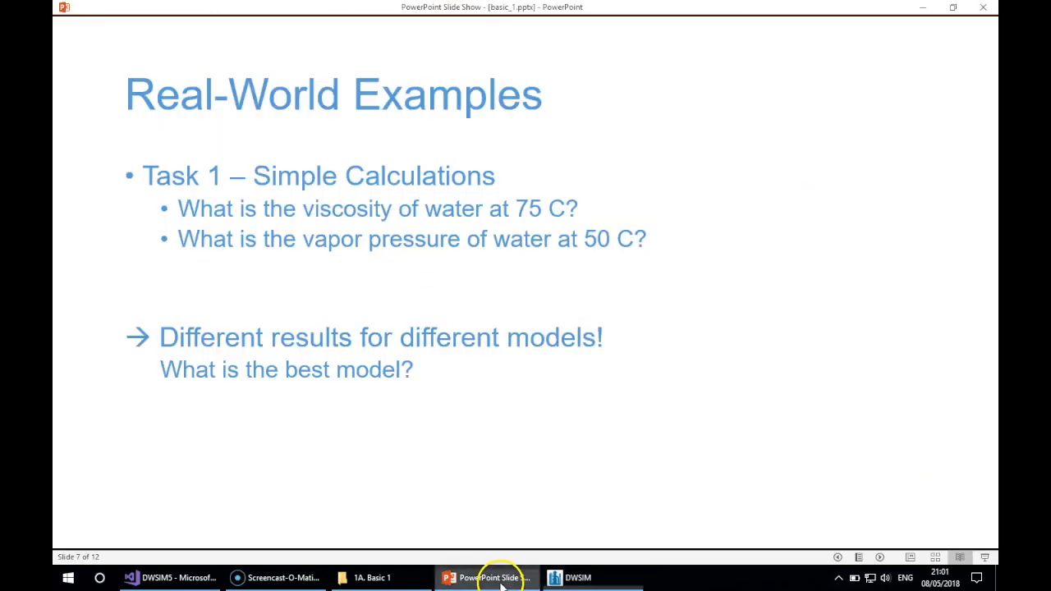
click(578, 578)
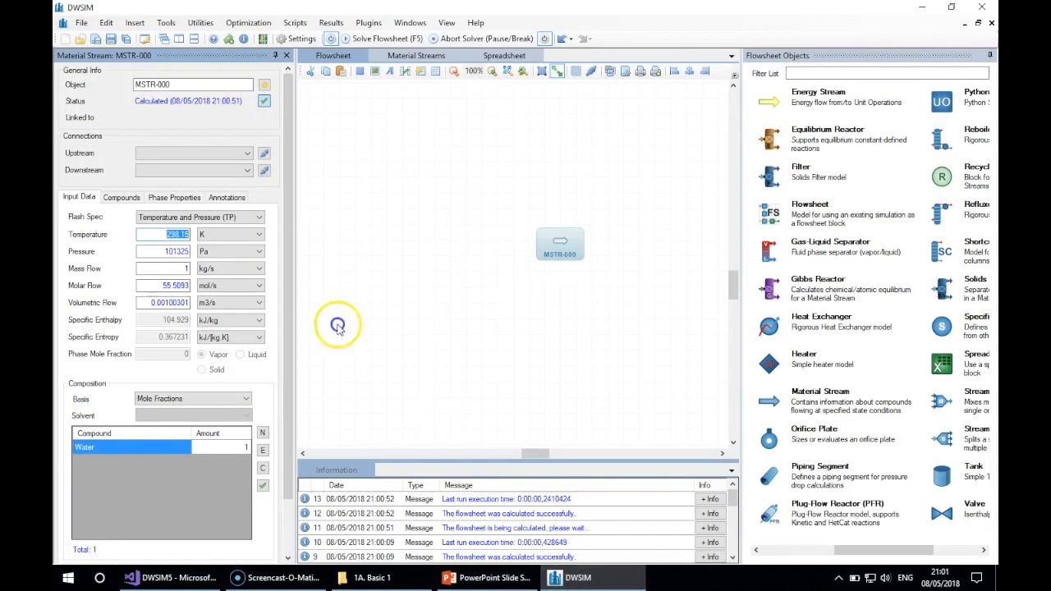
click(156, 233)
text(7)
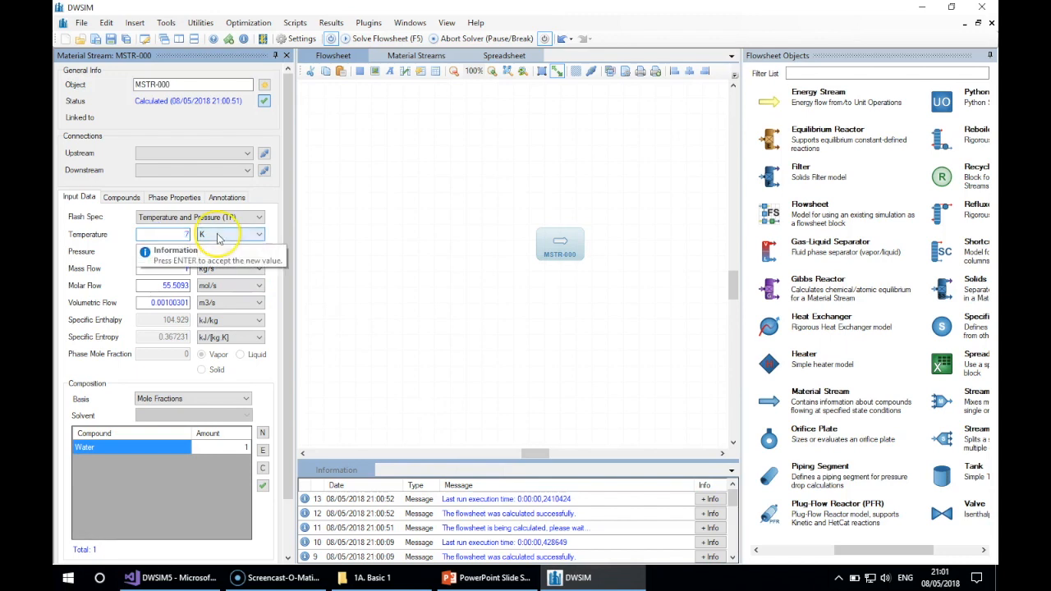
click(229, 235)
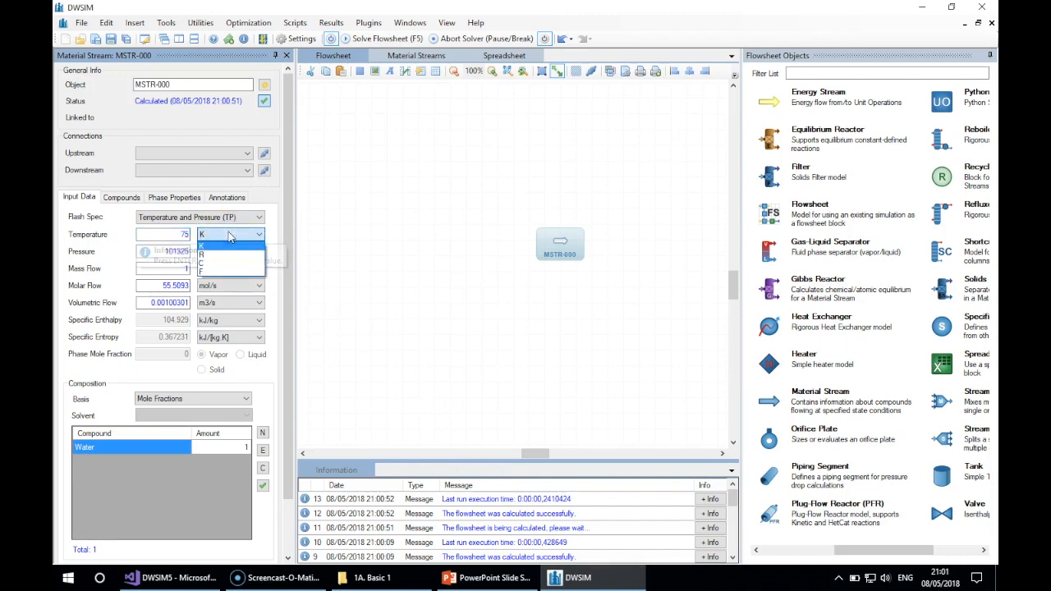
click(214, 236)
click(212, 235)
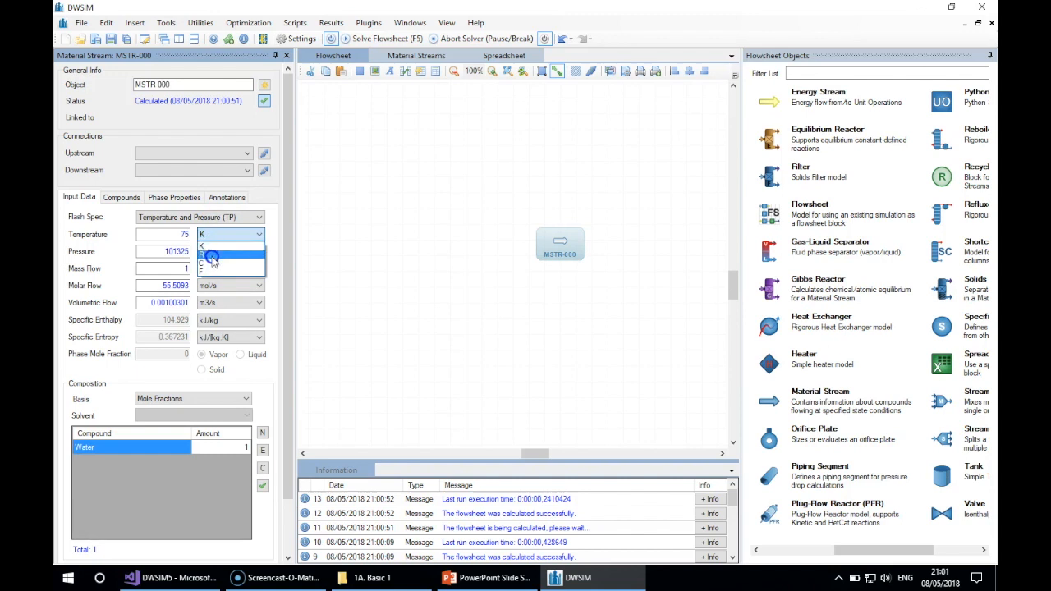
click(214, 264)
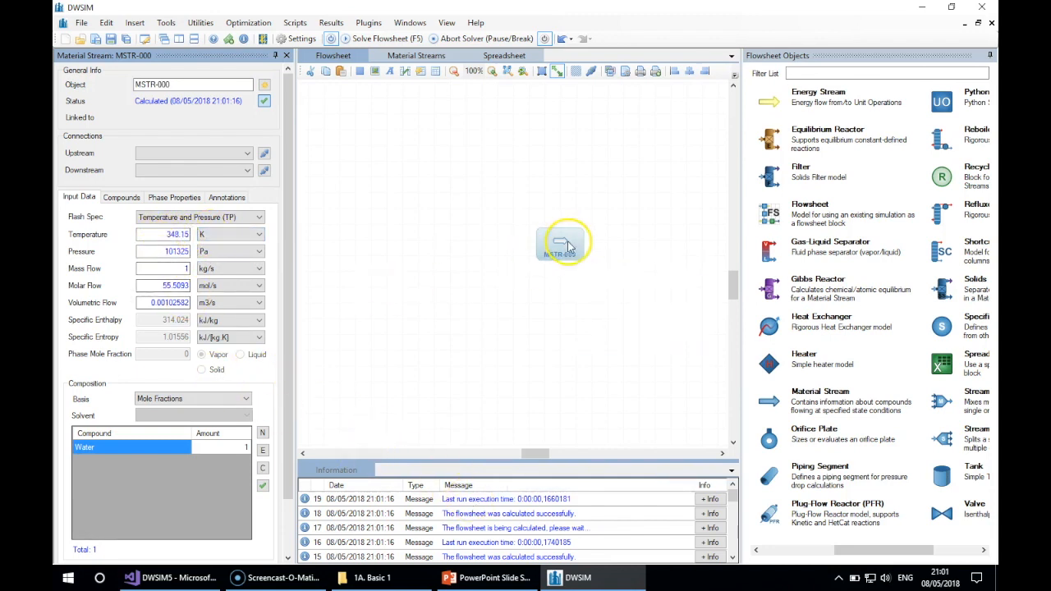
Examine the kinematic and dynamic viscosity among the stream's Liquid 1 phase properties
click(156, 198)
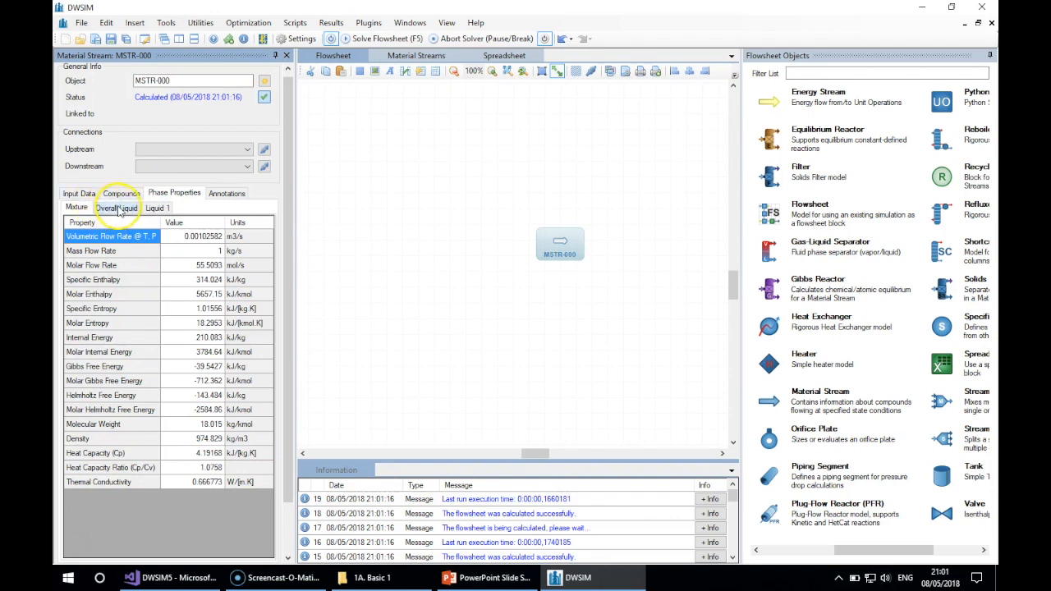
click(82, 194)
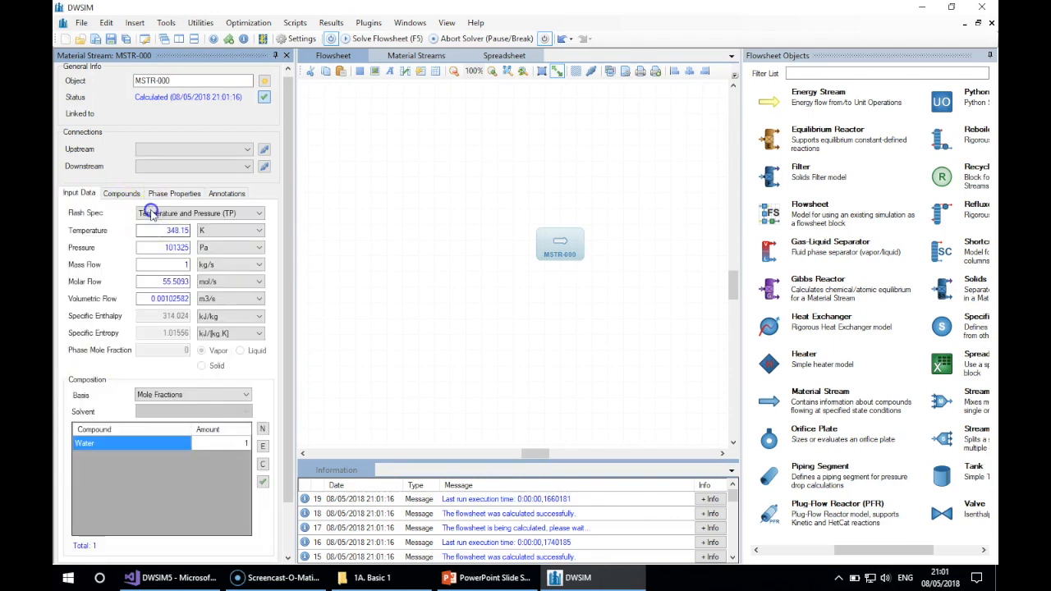
click(172, 195)
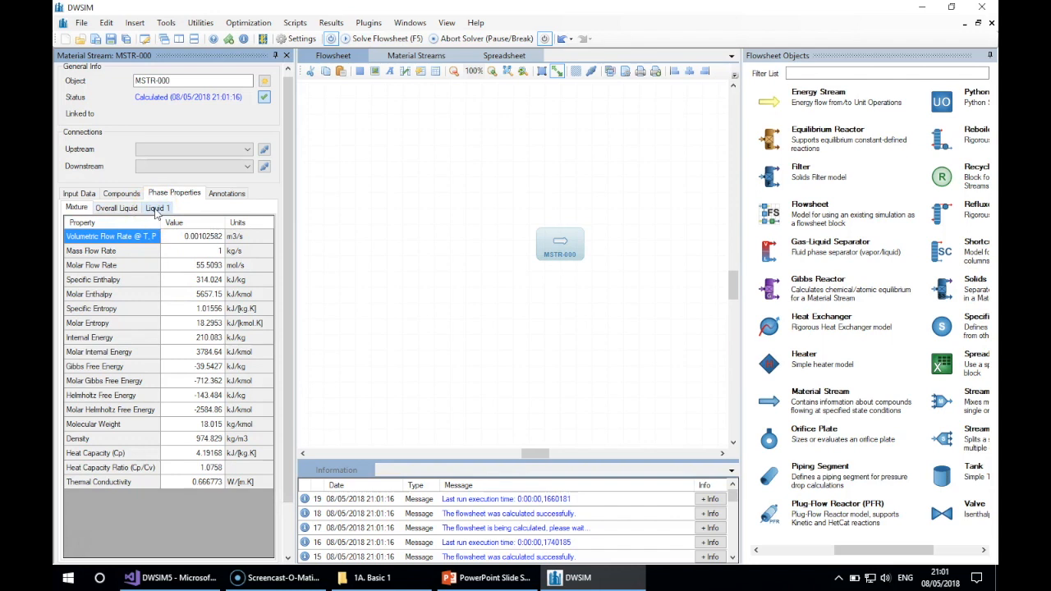
click(156, 210)
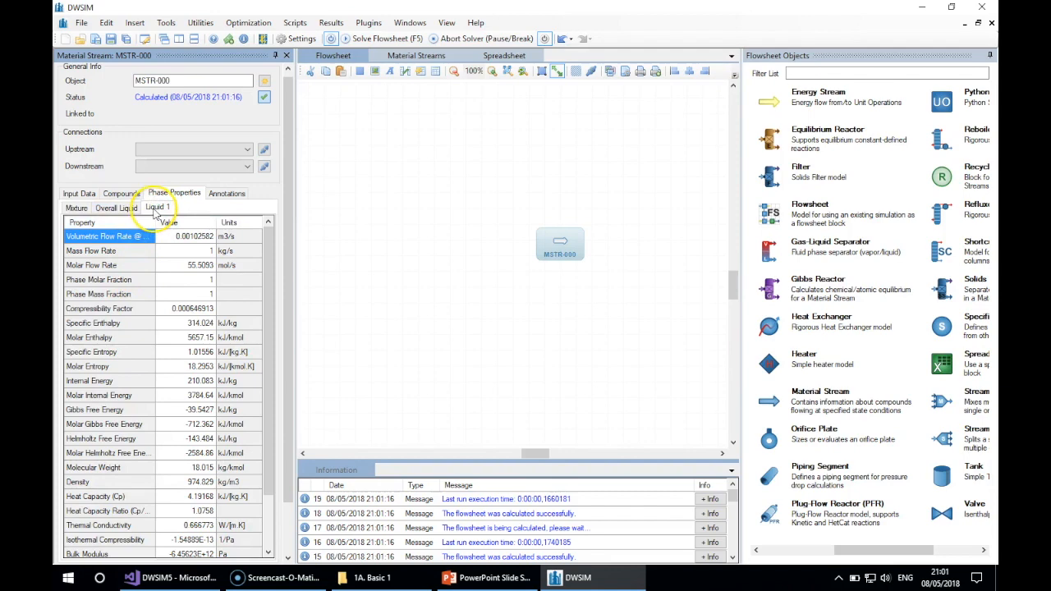
click(137, 323)
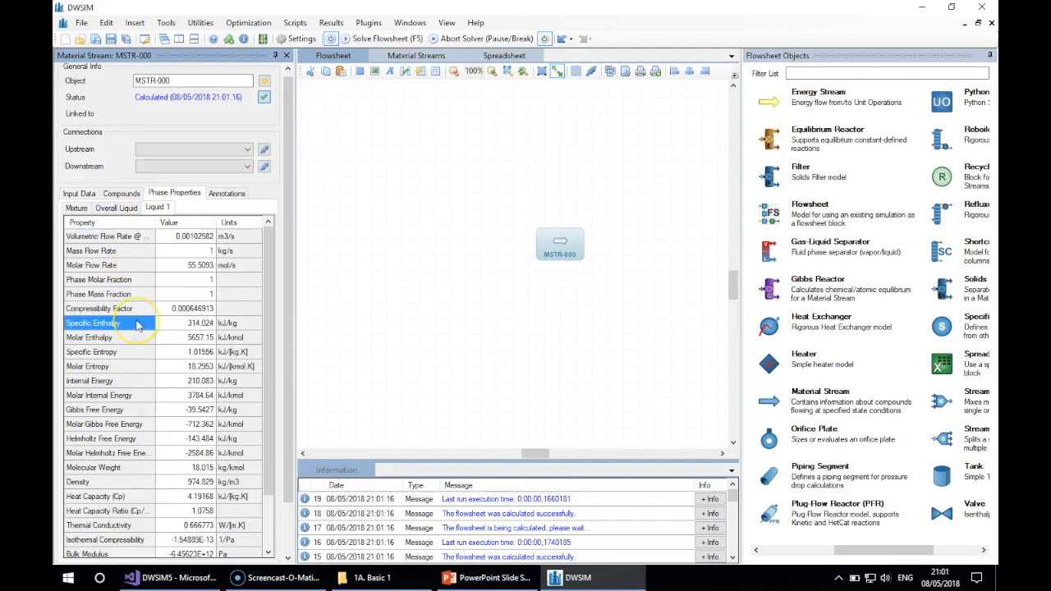
scroll(136, 323, down, 3)
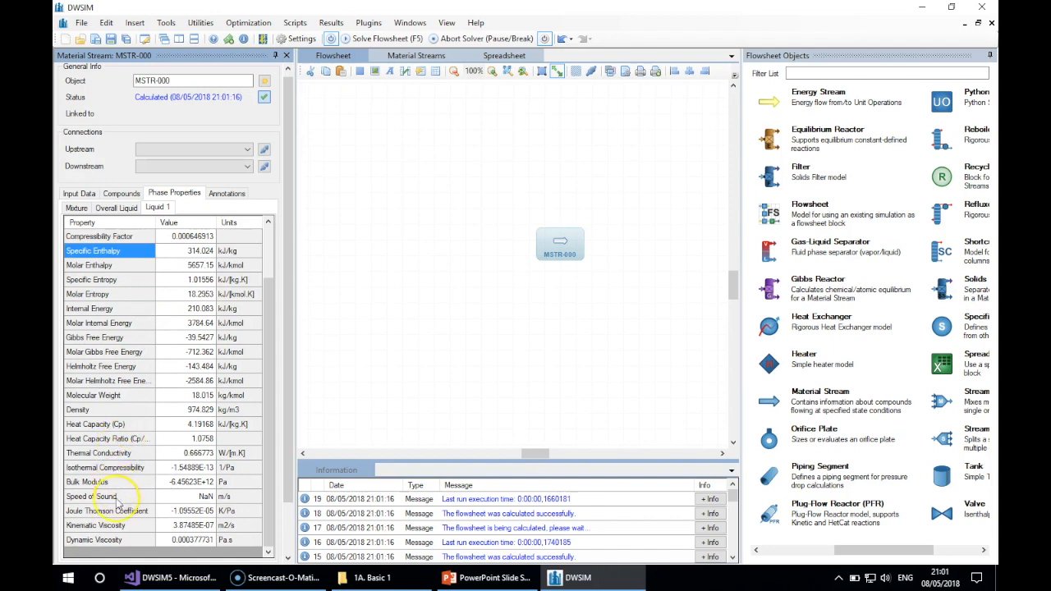
click(169, 525)
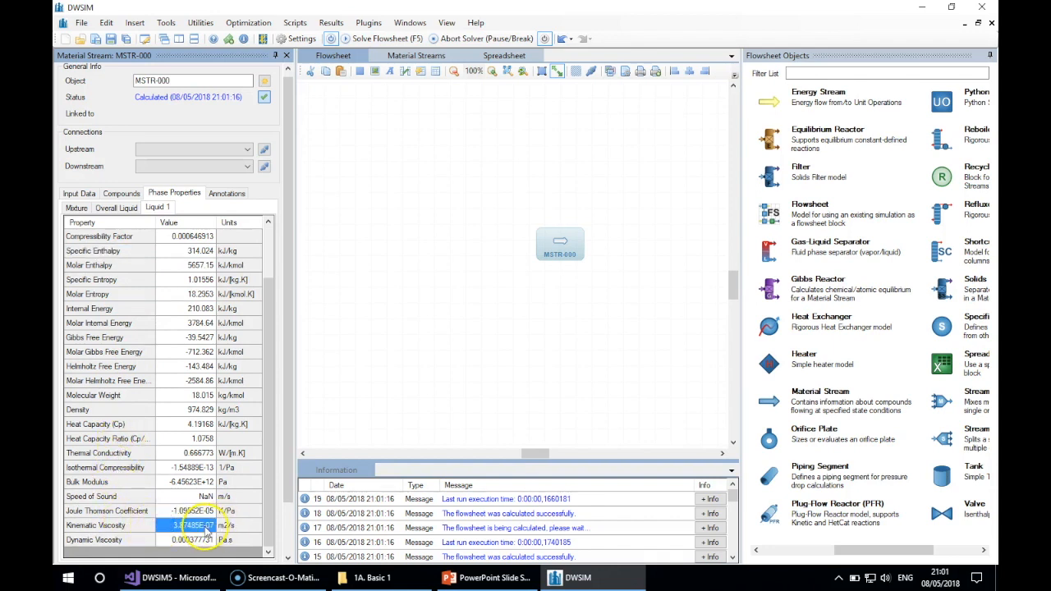
click(202, 539)
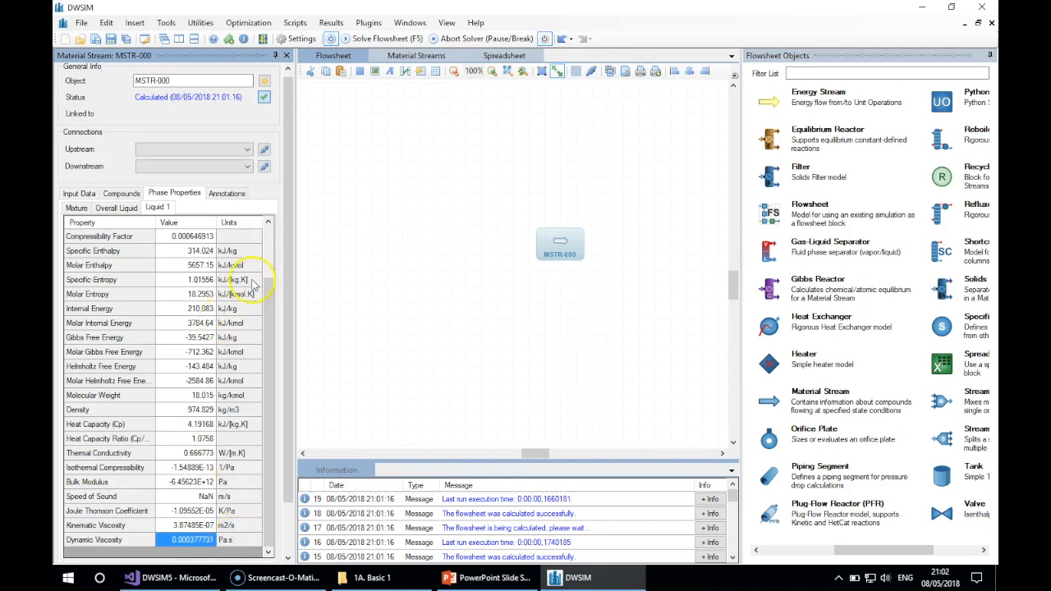
Open the simulation's system of units settings and start a new custom system of units named MyUnits
click(105, 22)
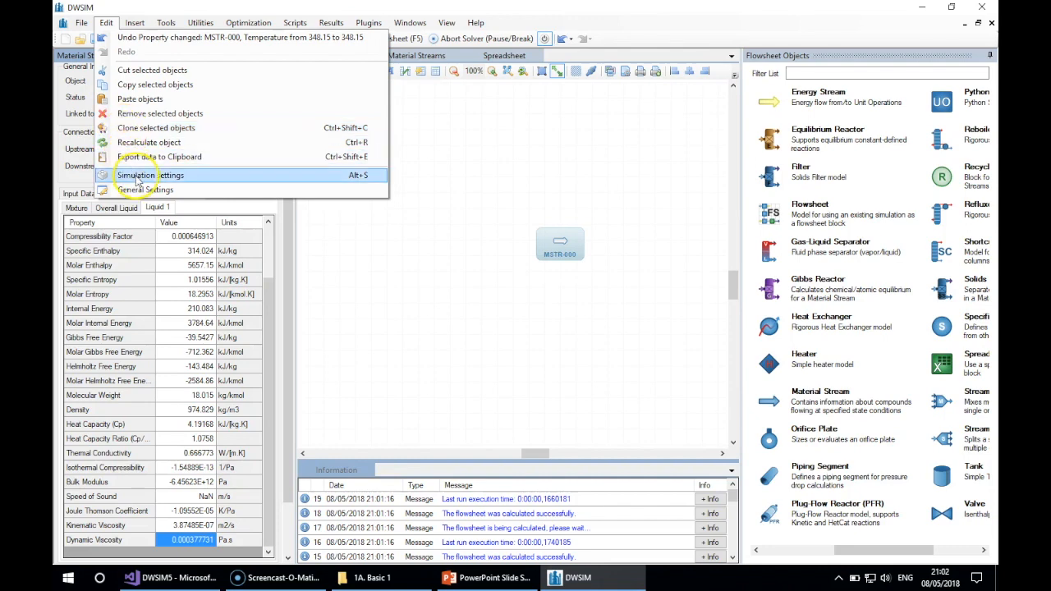
click(137, 177)
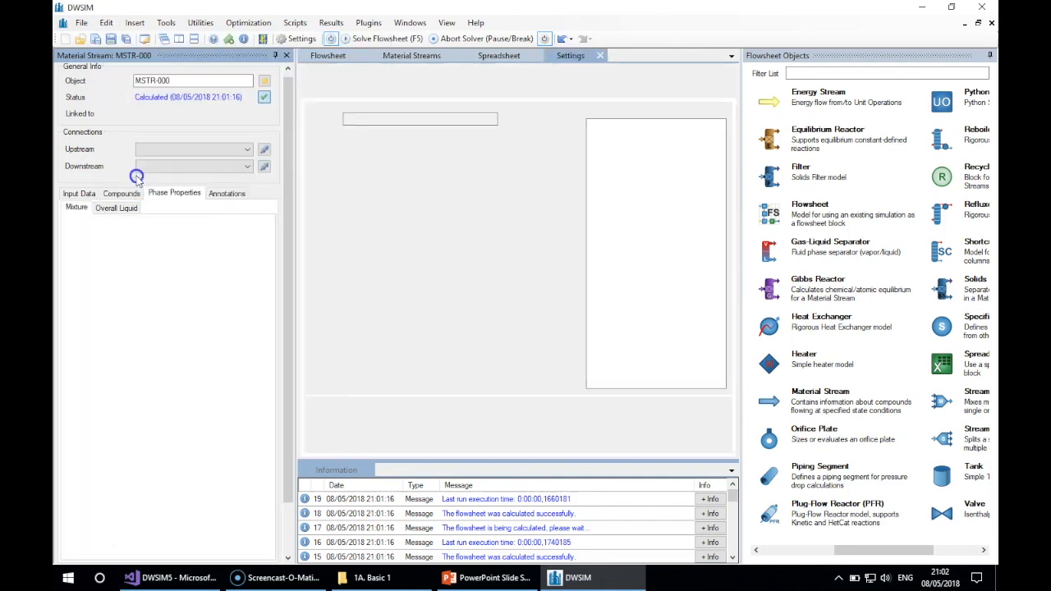
click(400, 119)
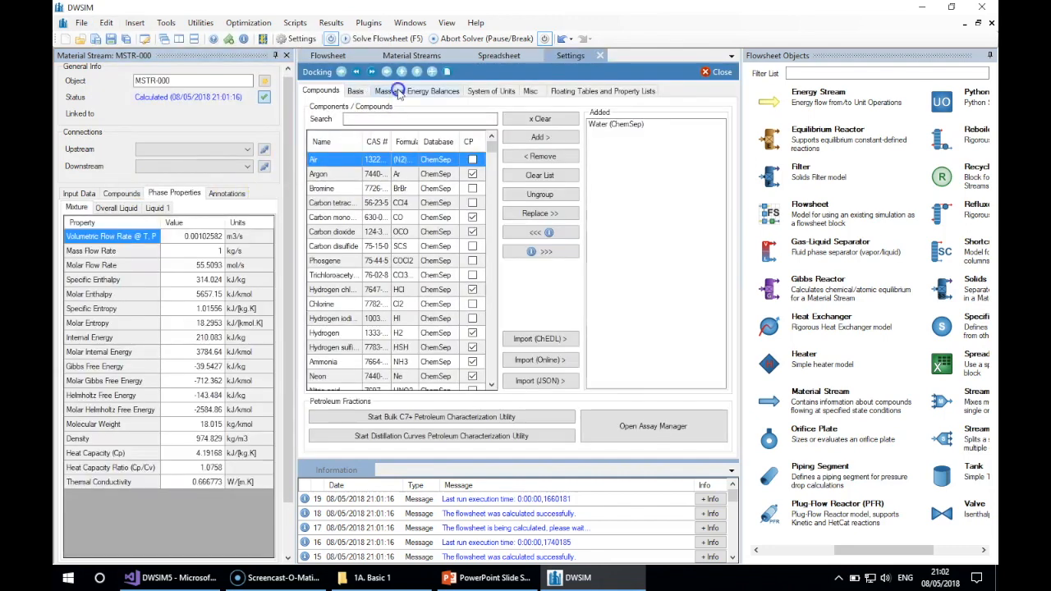
click(486, 91)
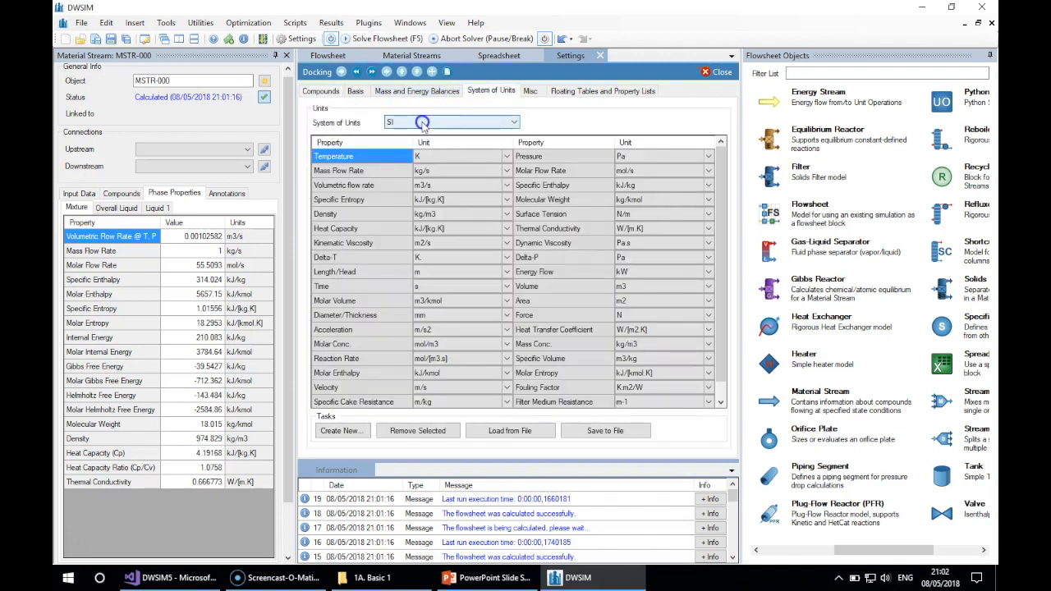
click(351, 432)
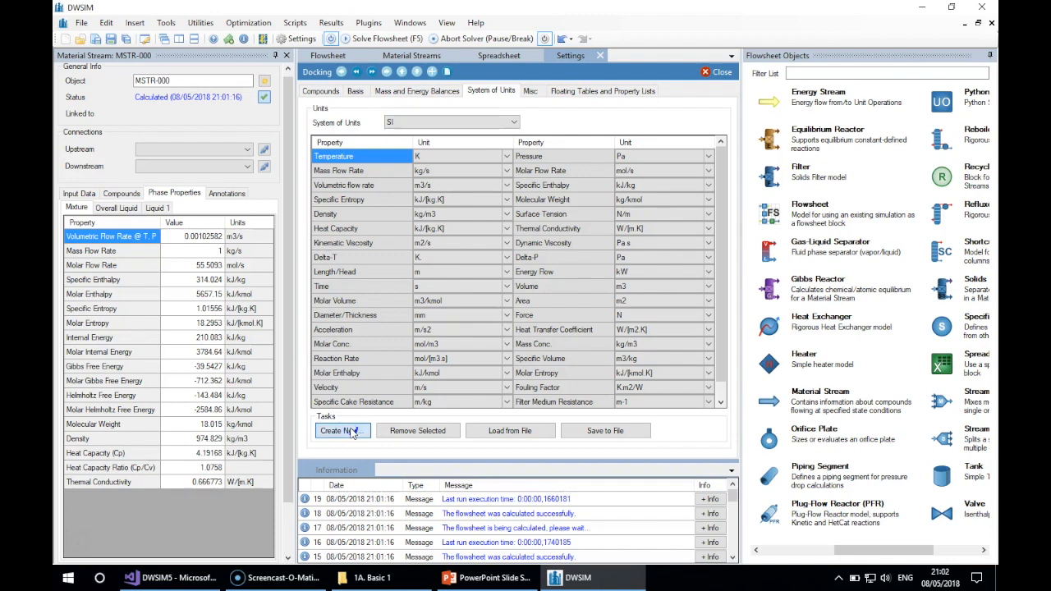
click(497, 160)
double_click(497, 160)
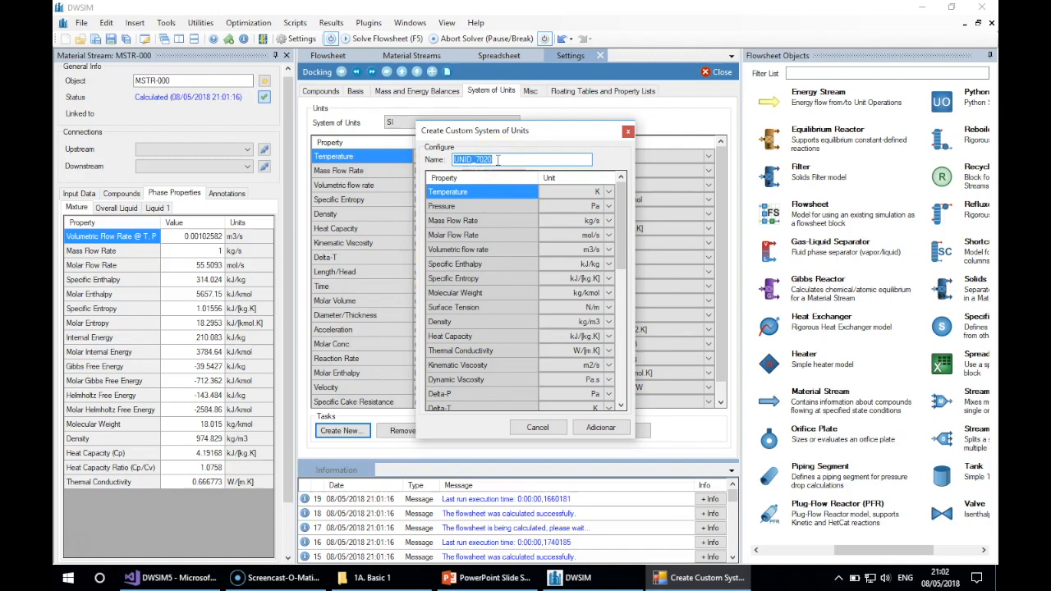
text(MyUnits)
Set the custom system's temperature unit to C and its pressure unit to bar
click(520, 222)
click(551, 193)
click(552, 194)
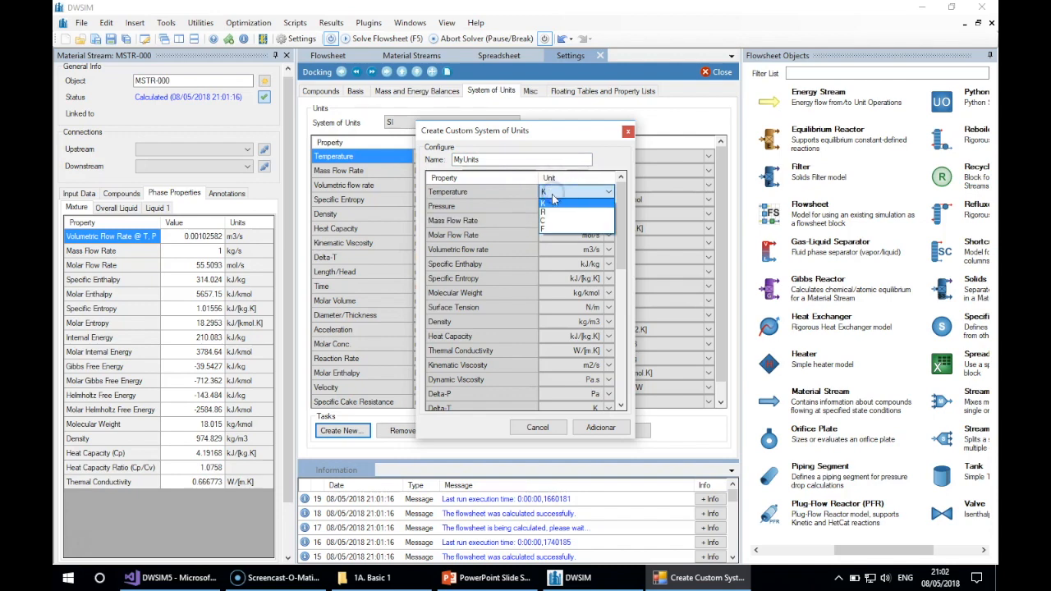
click(542, 220)
click(556, 209)
click(555, 209)
click(559, 207)
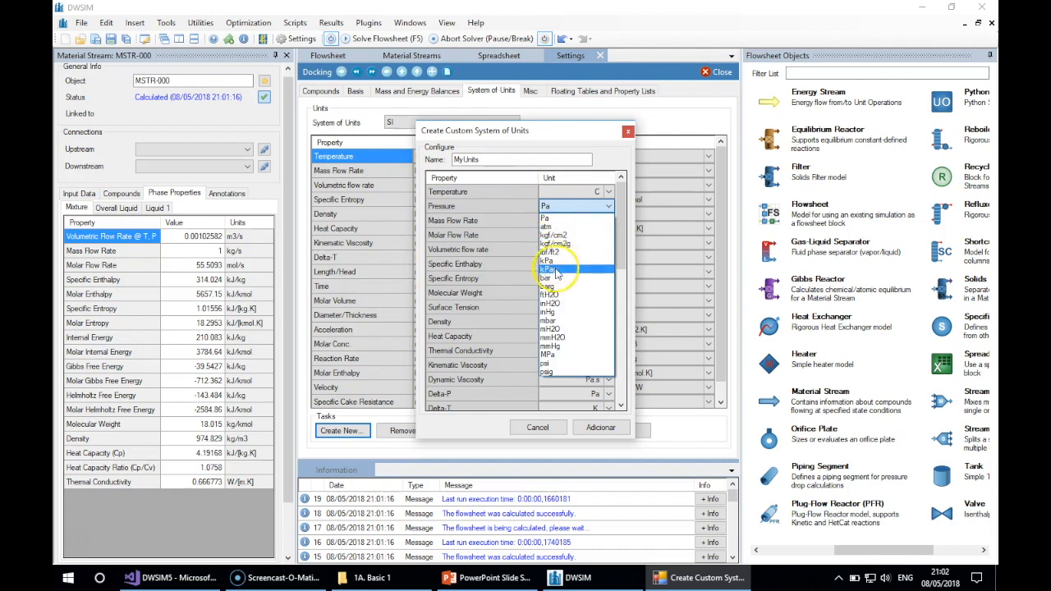
click(546, 277)
click(513, 221)
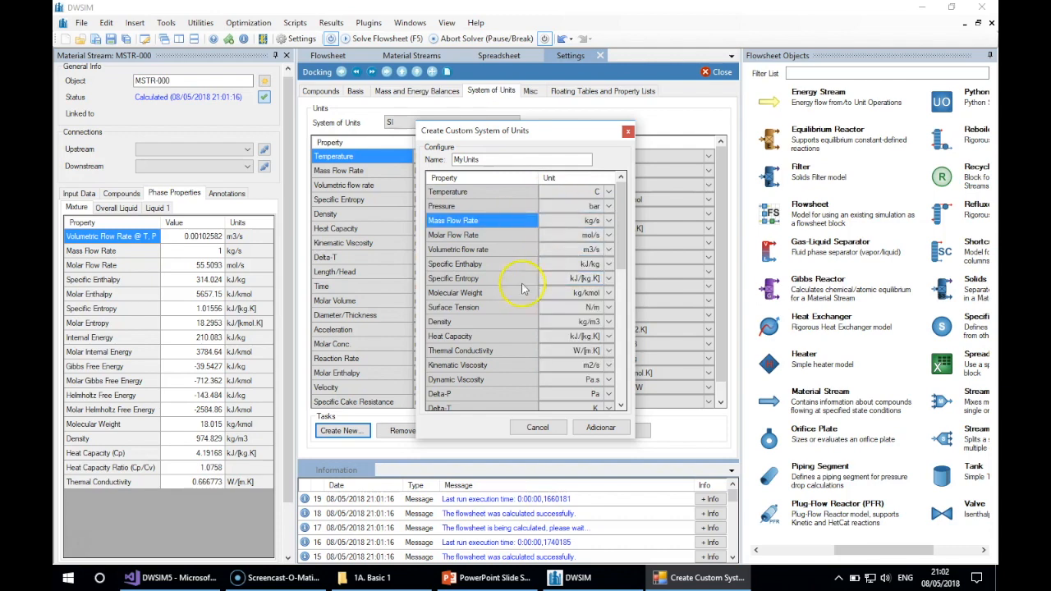
Set the dynamic viscosity unit to cP and the kinematic viscosity unit to cSt, and add the custom system of units
click(515, 322)
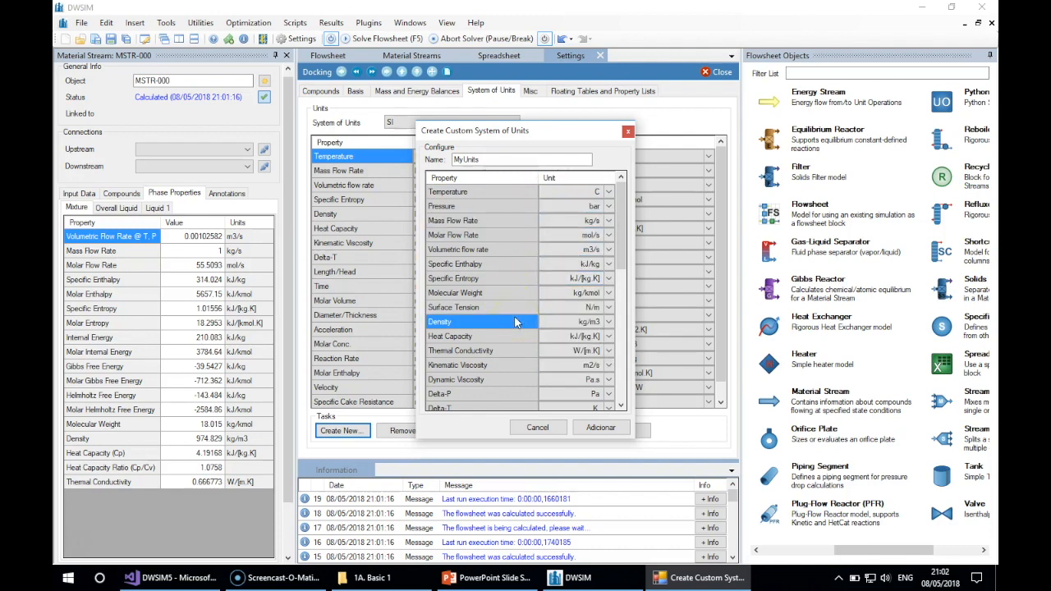
scroll(516, 322, down, 1)
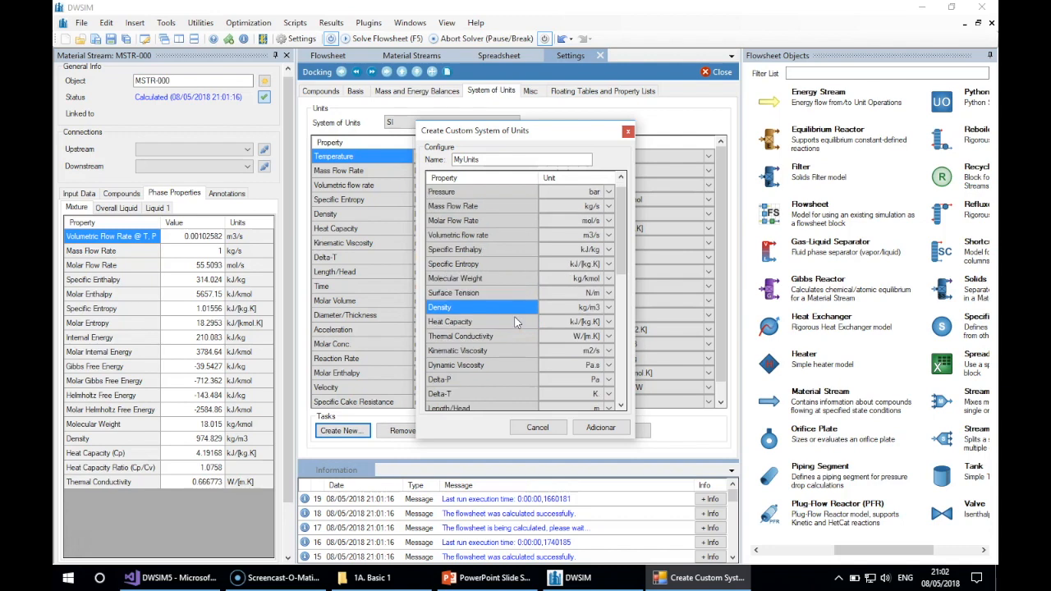
scroll(515, 322, down, 2)
click(572, 337)
click(573, 338)
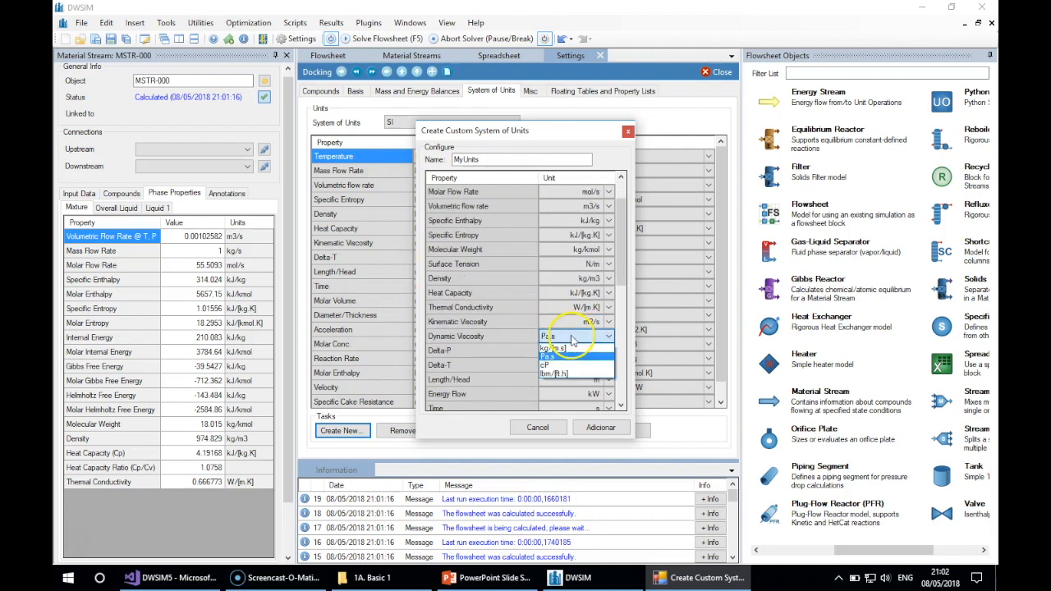
click(553, 365)
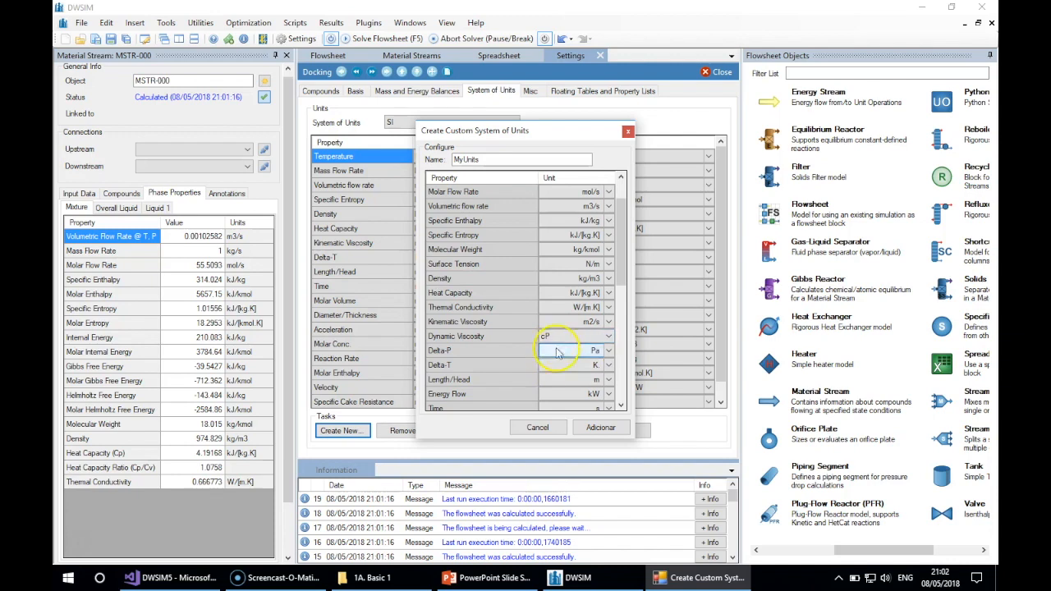
click(509, 332)
click(510, 322)
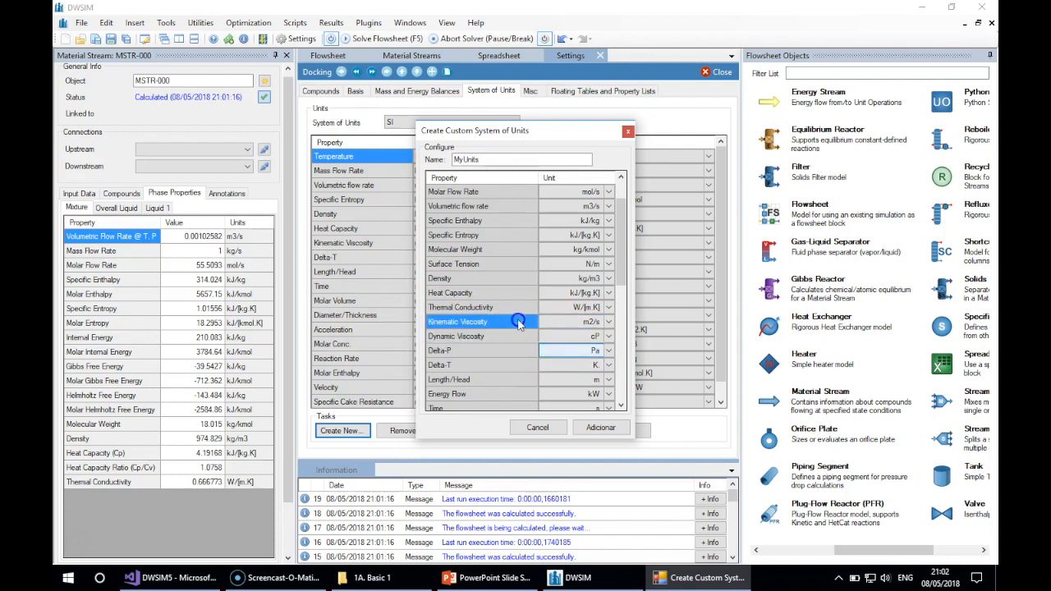
click(558, 326)
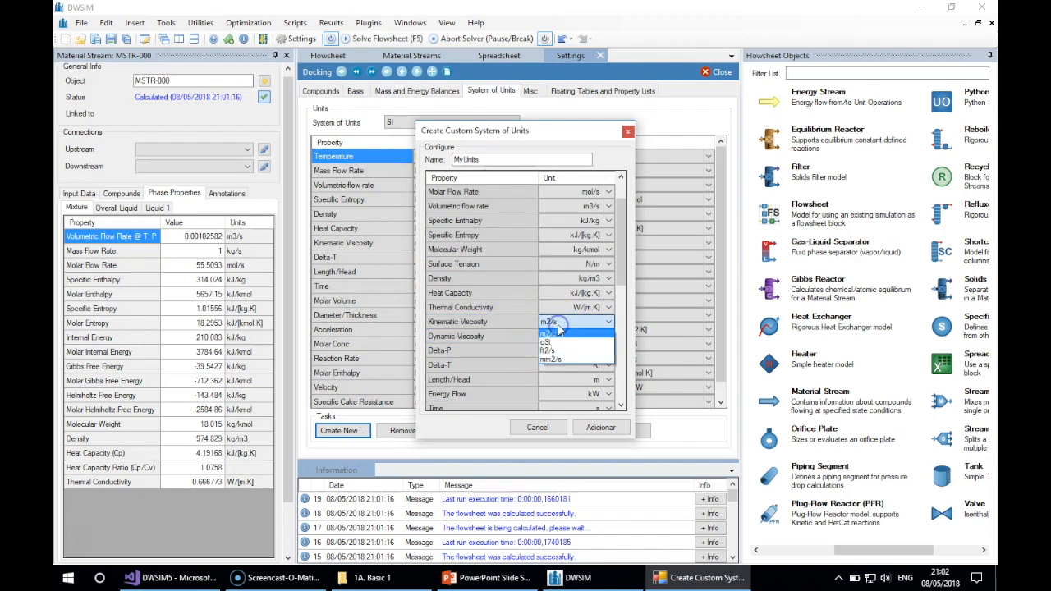
click(558, 347)
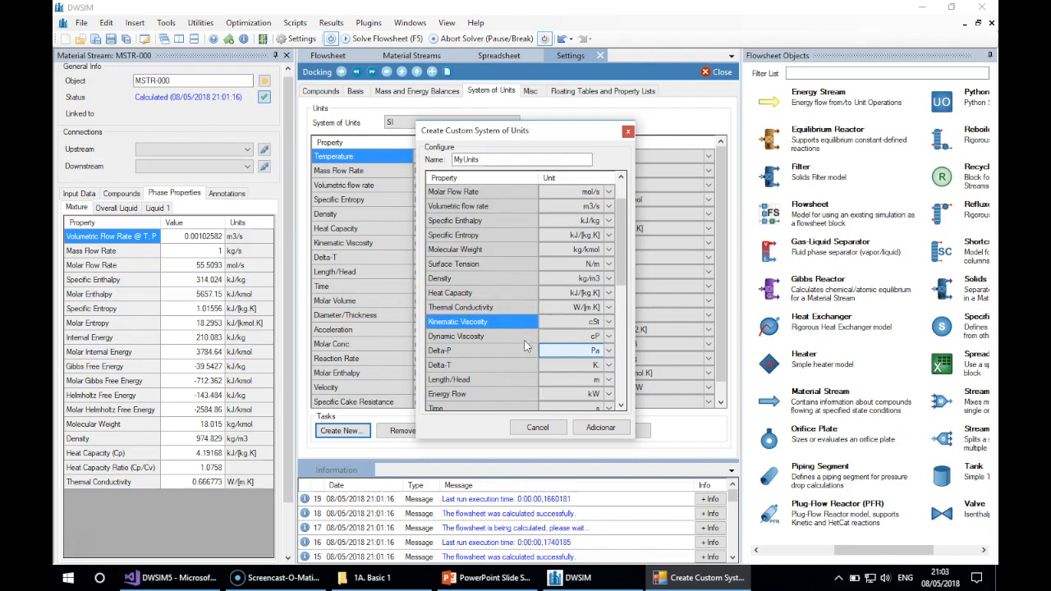
click(617, 432)
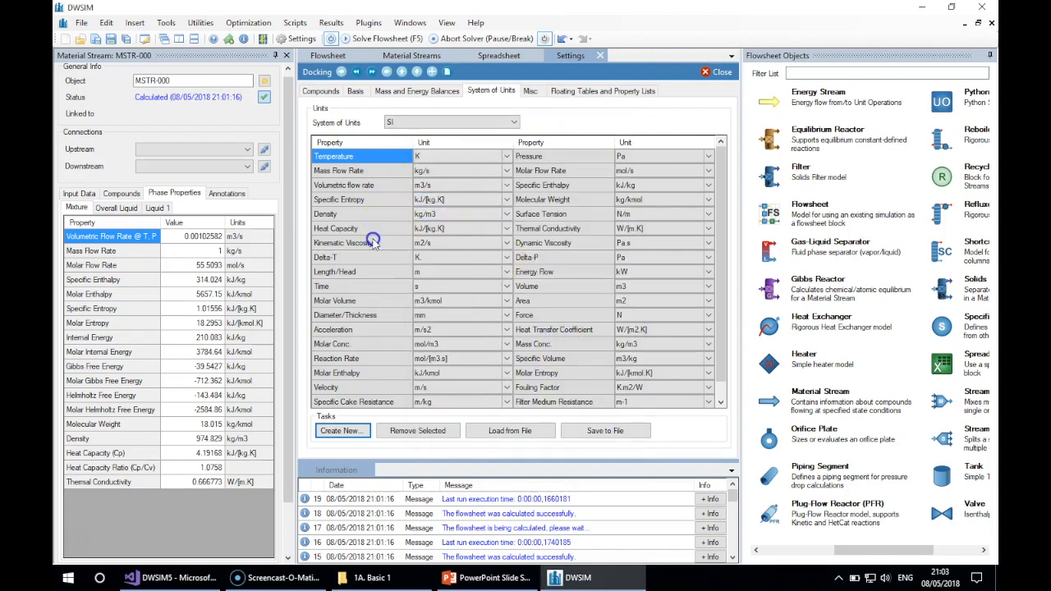
Select MyUnits as the simulation's system of units and return to the flowsheet to view the material stream's input data
click(456, 123)
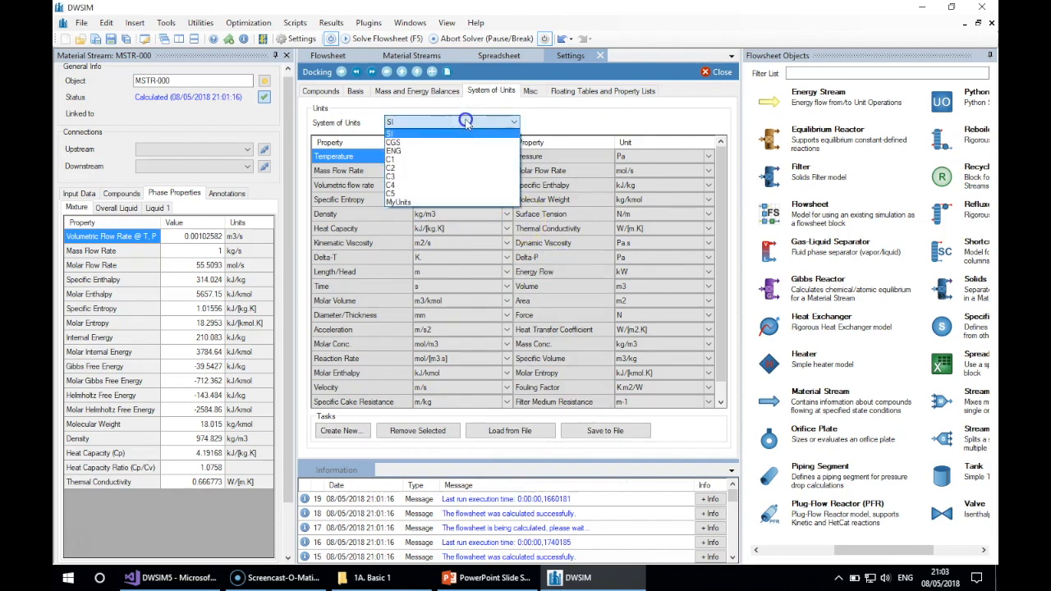
click(414, 204)
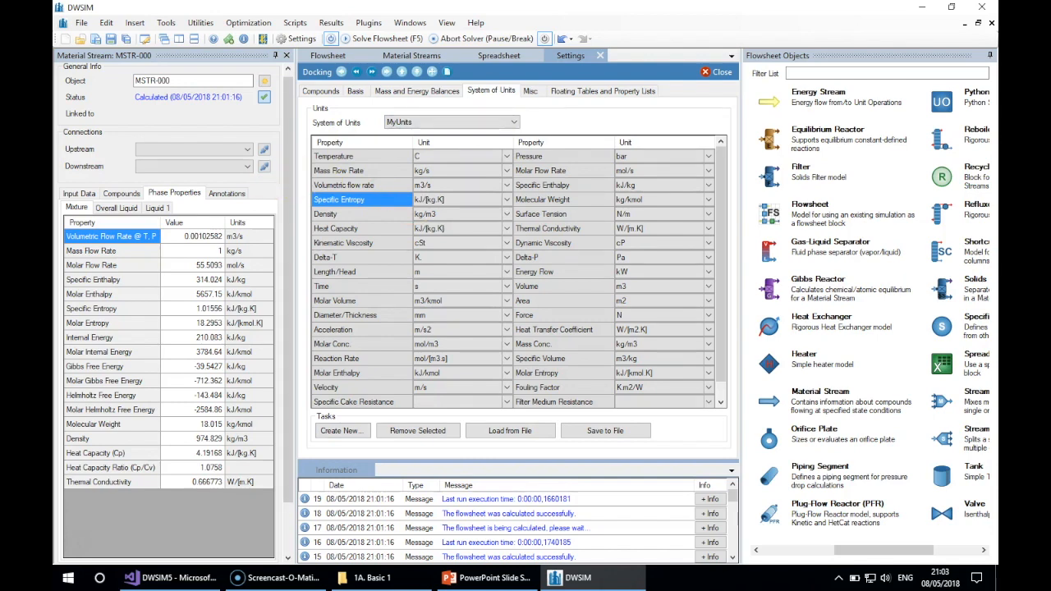
click(326, 55)
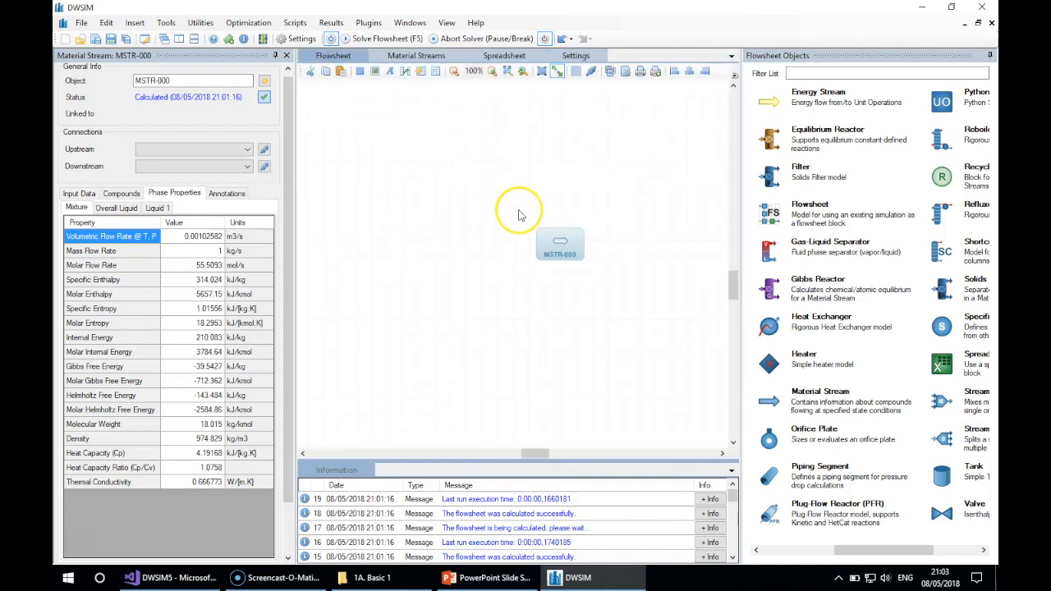
click(79, 193)
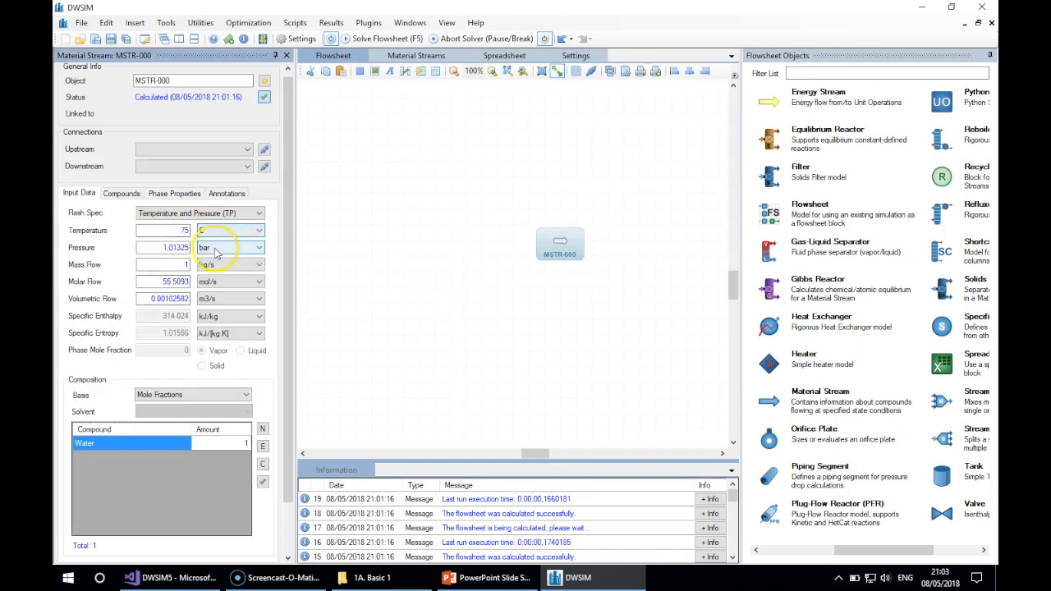
Examine the kinematic and dynamic viscosity of the stream's Liquid 1 phase in the phase properties
click(168, 194)
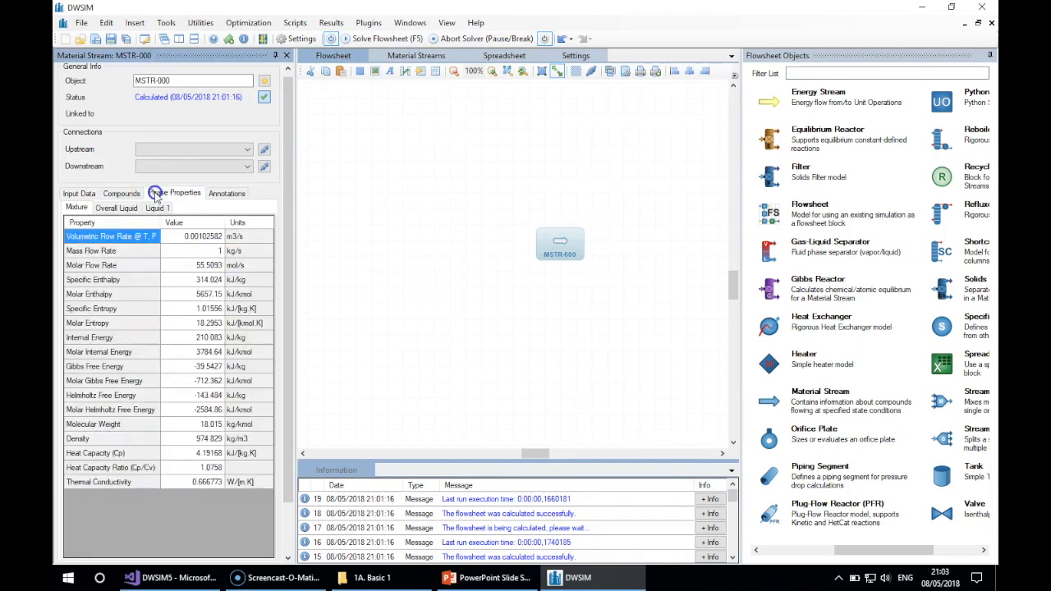
click(154, 207)
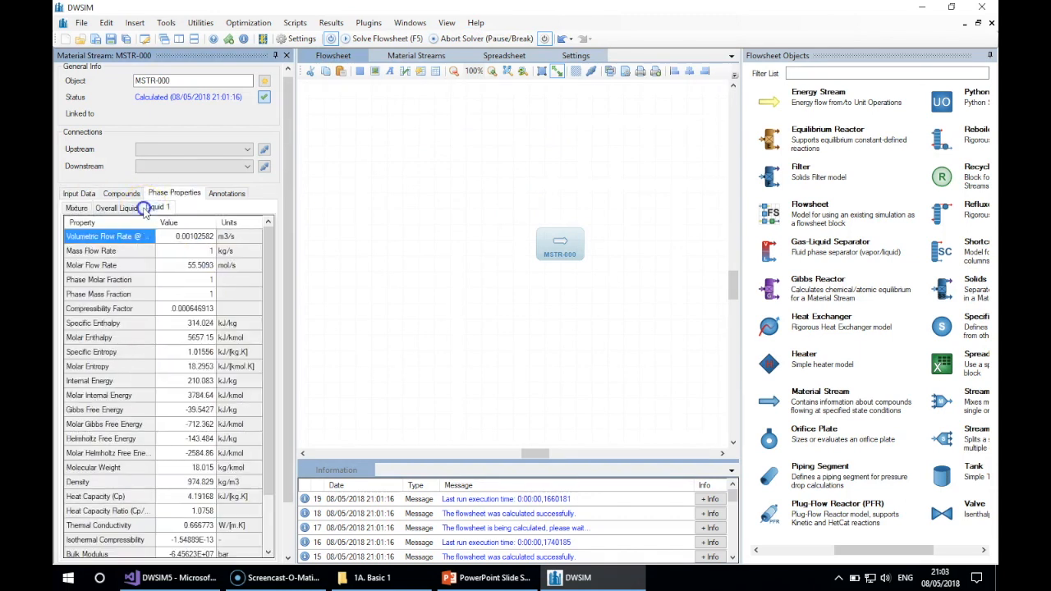
click(197, 468)
scroll(197, 477, down, 2)
click(197, 540)
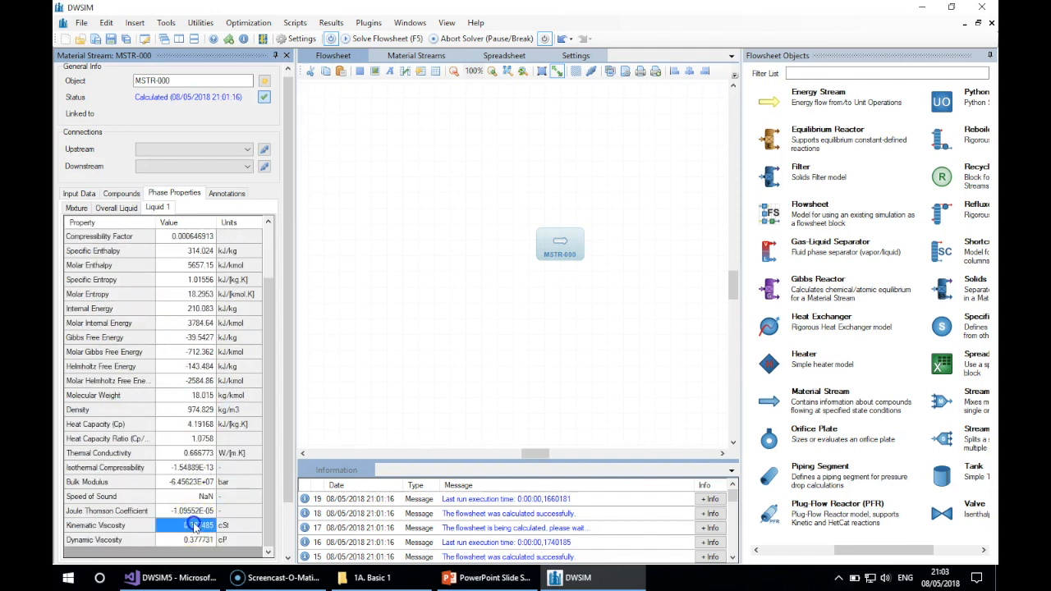
click(187, 542)
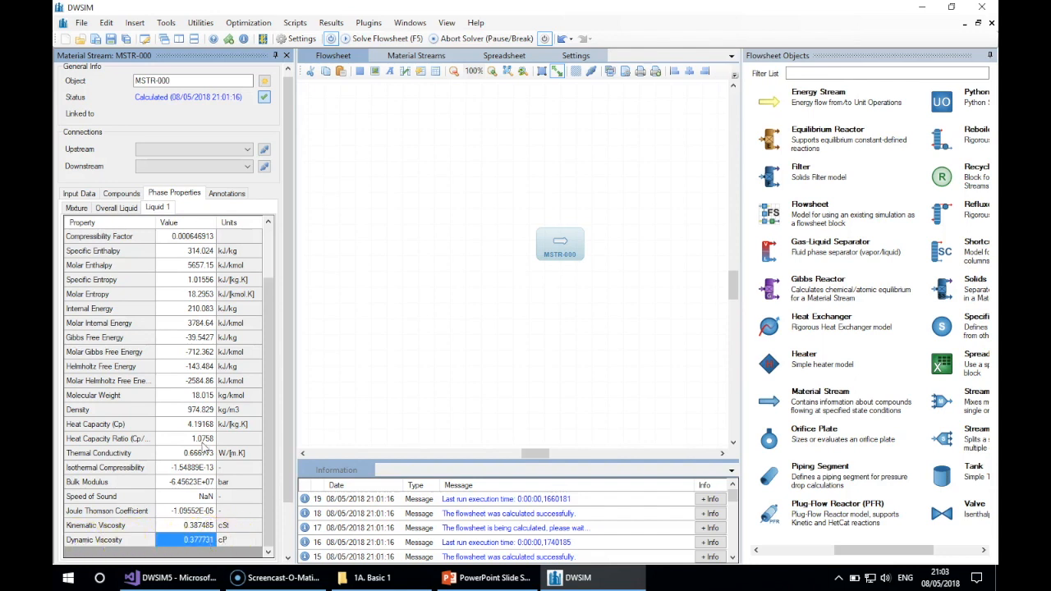
Check the task slide in PowerPoint, return to DWSIM and set the material stream's temperature to 50 C
click(472, 574)
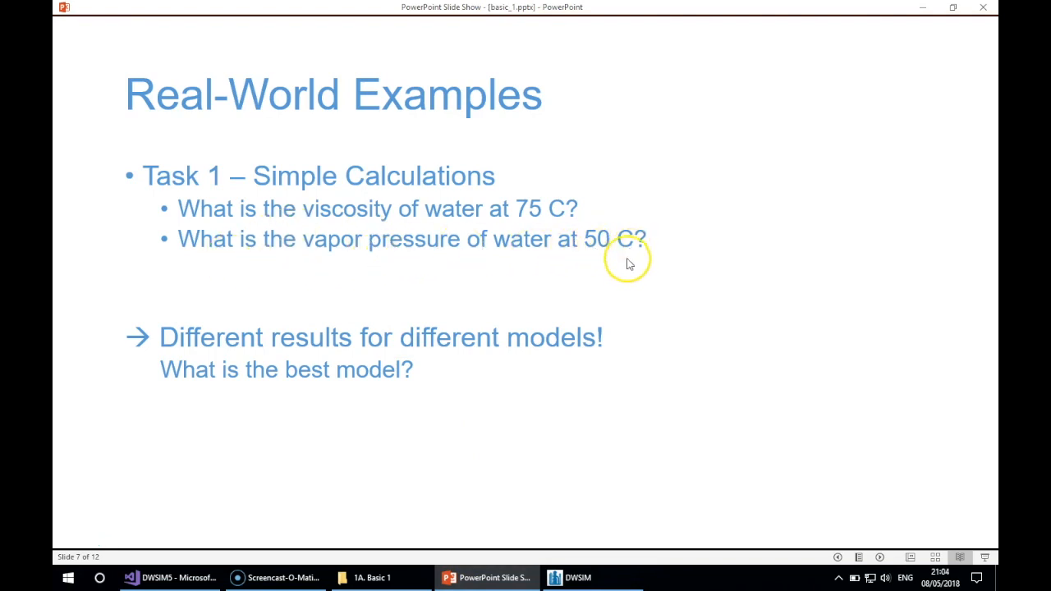
click(592, 577)
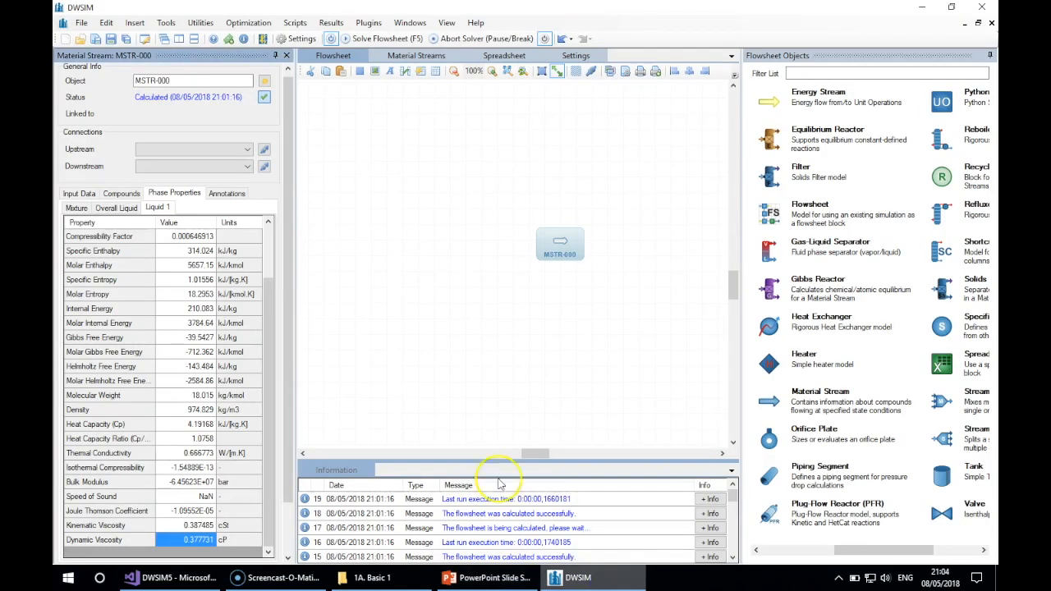
click(78, 193)
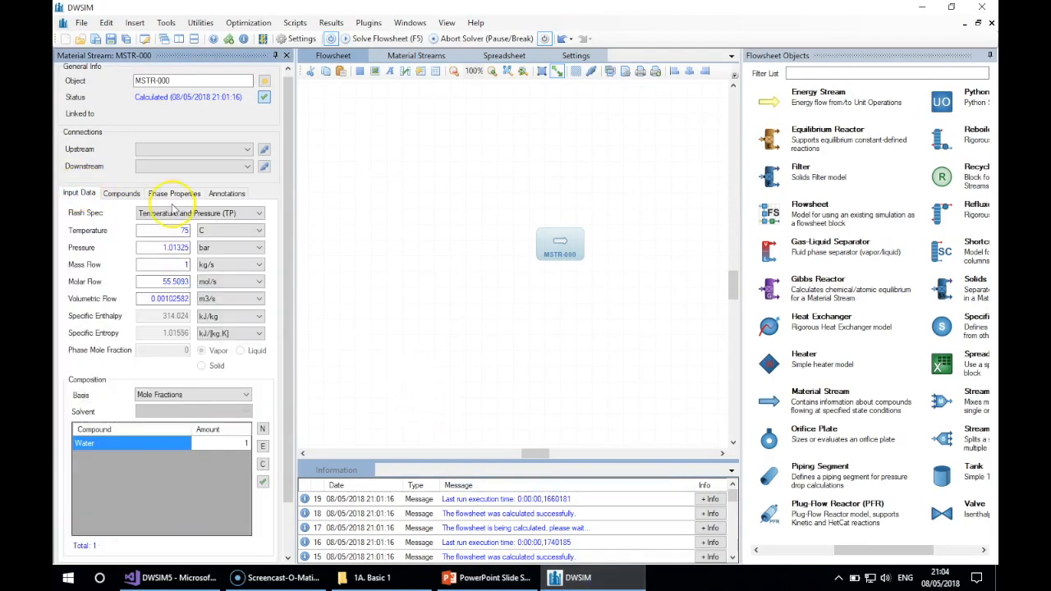
double_click(182, 231)
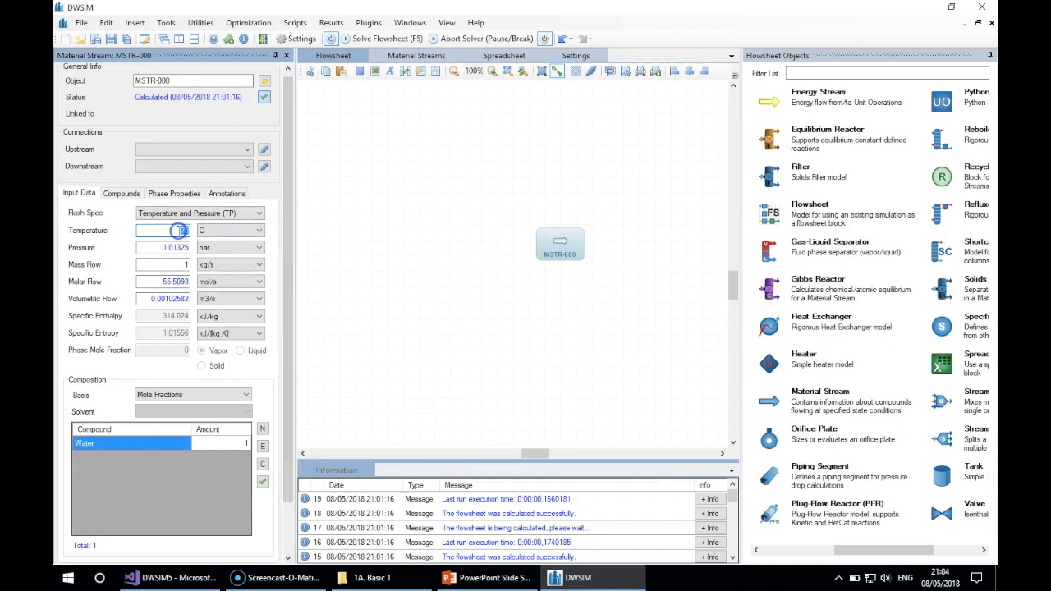
text(50)
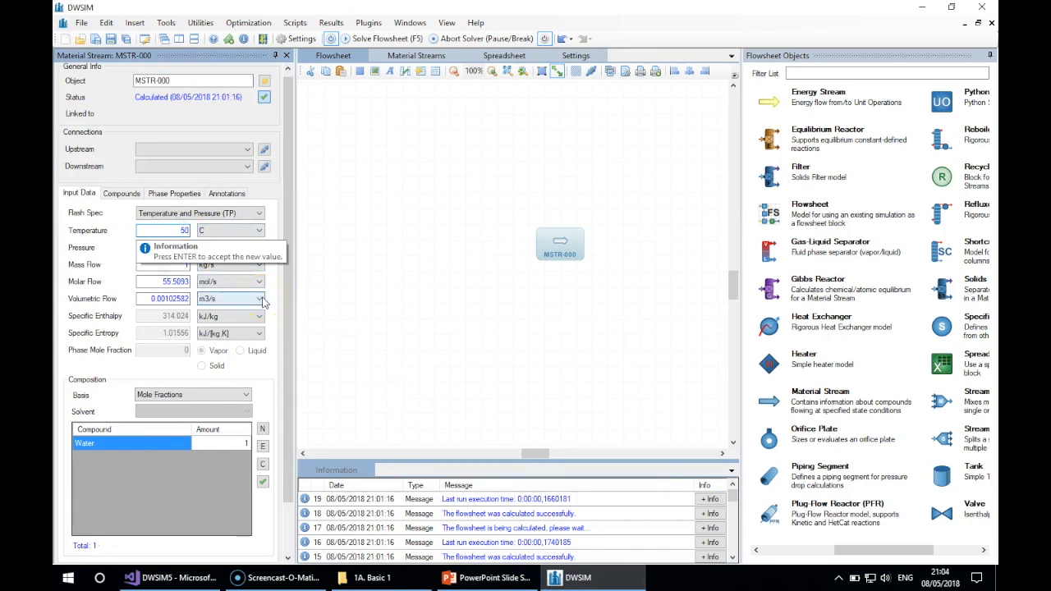
key(Return)
click(216, 233)
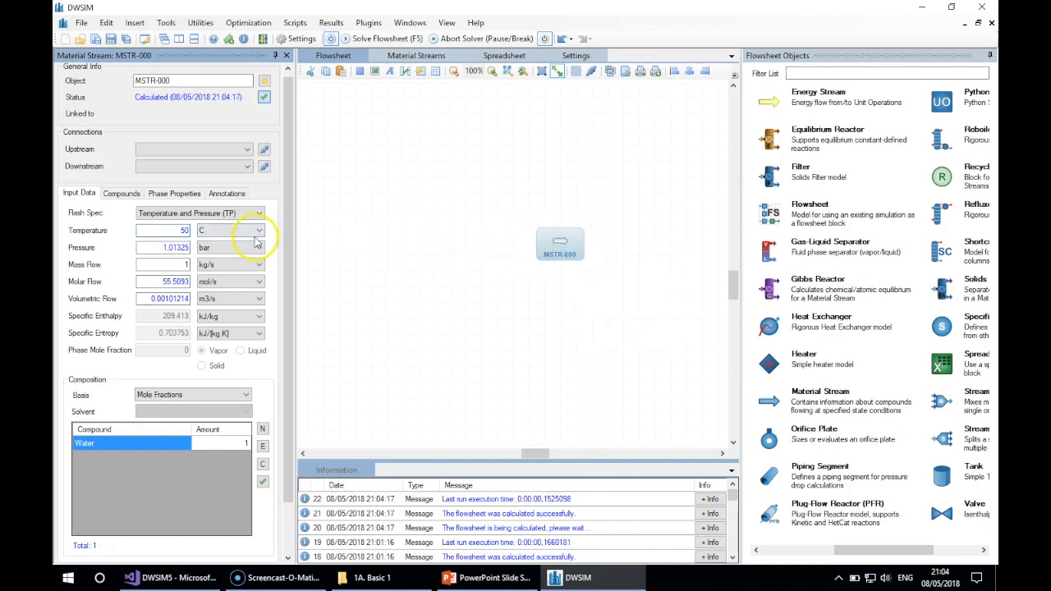
Change the stream's flash specification to Temperature and Vapor Fraction (TVF)
click(183, 215)
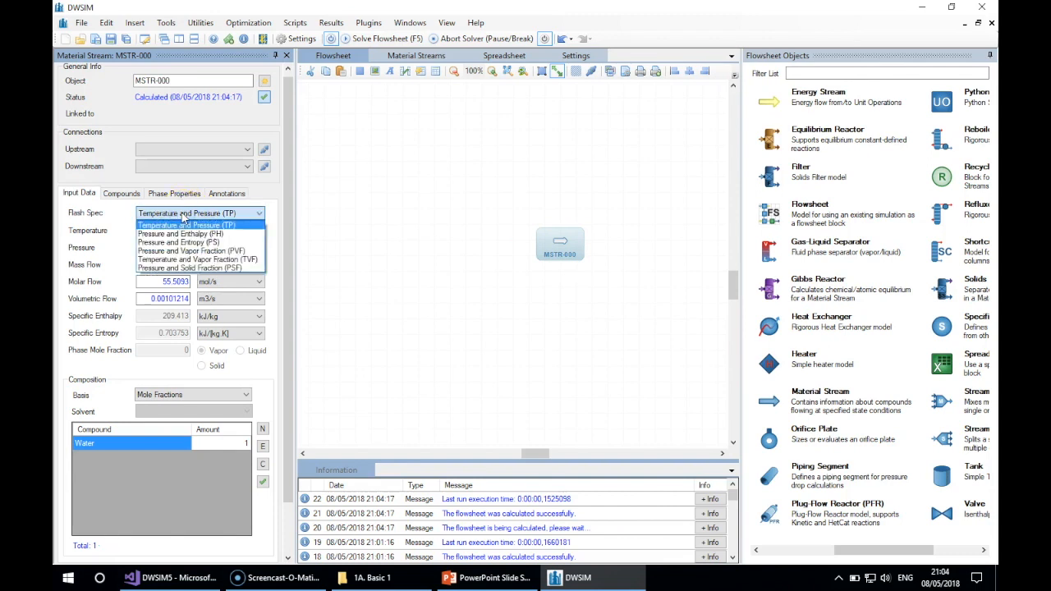
click(190, 259)
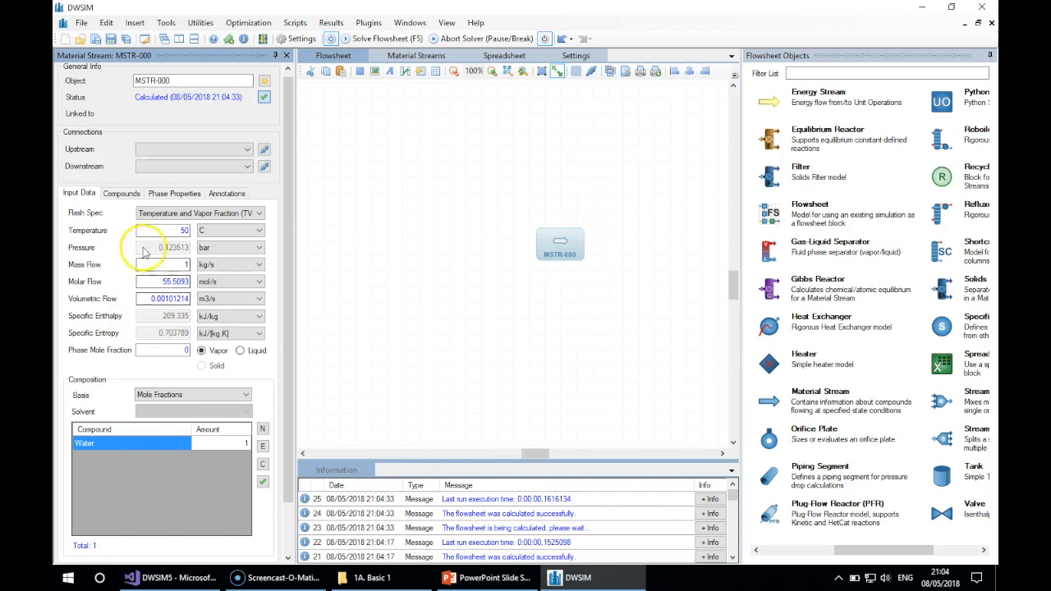
double_click(168, 230)
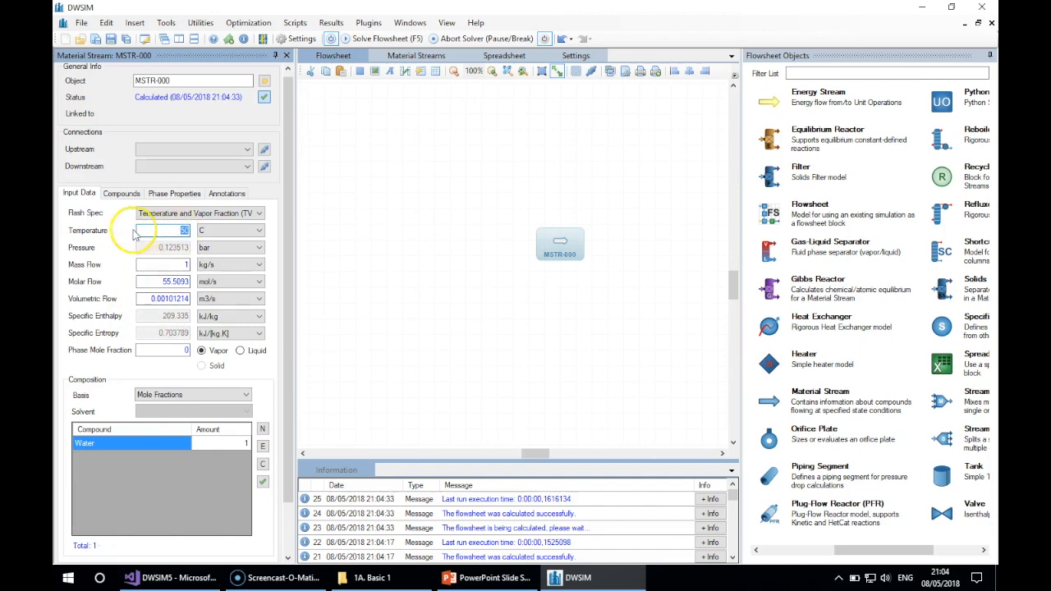
click(170, 230)
double_click(169, 231)
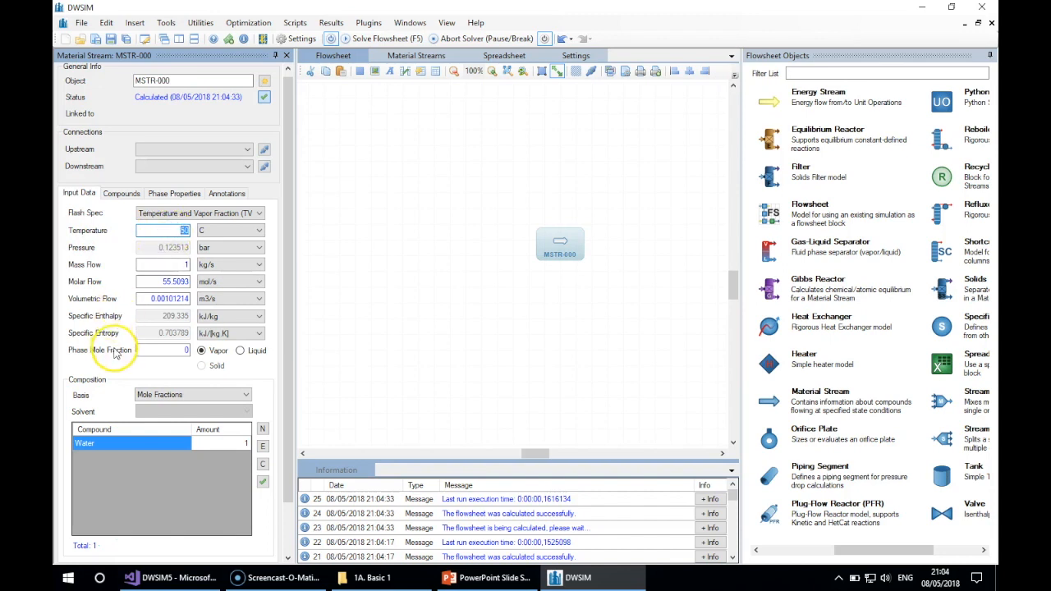
Set the stream's vapor phase mole fraction to 0 and recalculate it
double_click(158, 352)
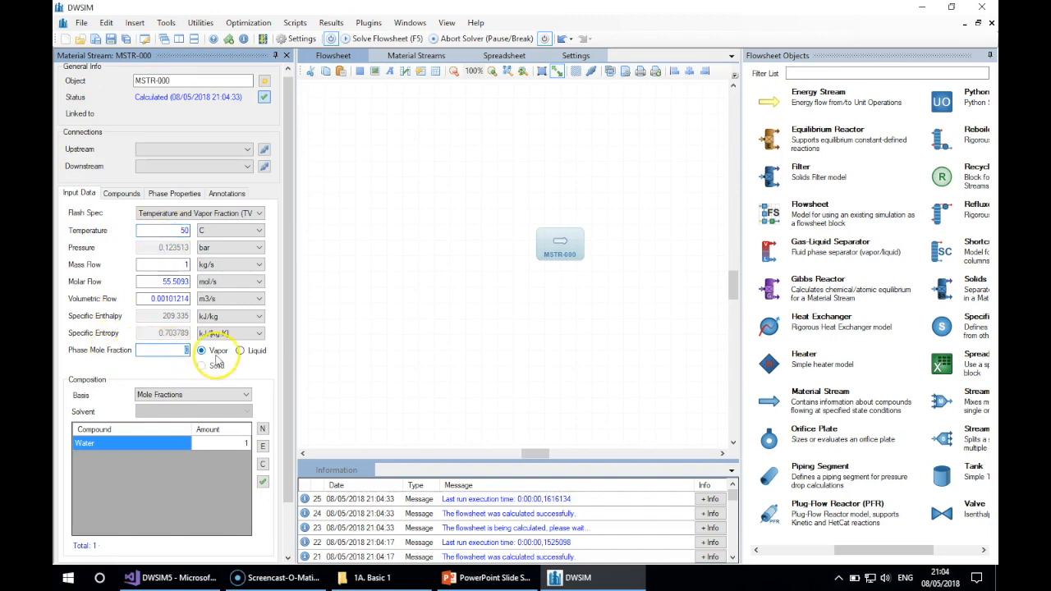
click(175, 350)
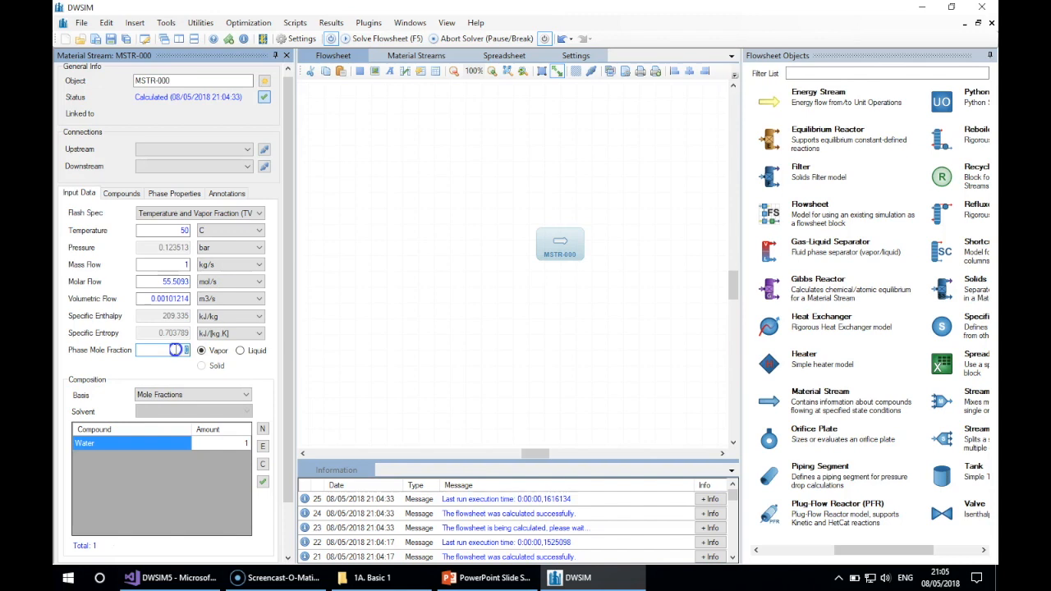
text(1)
key(BackSpace)
text(1)
key(BackSpace)
text(0)
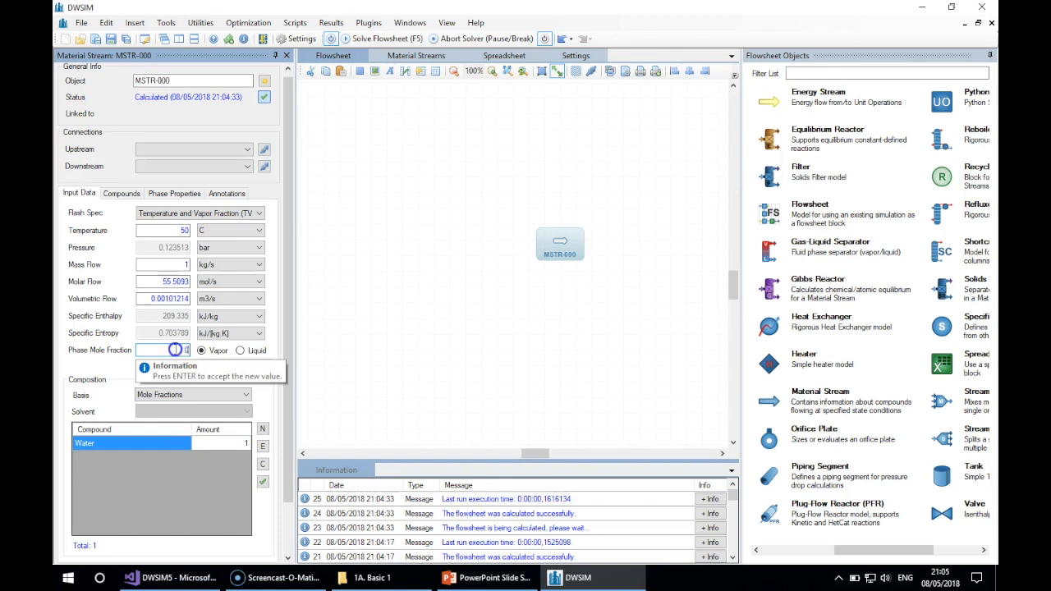
key(Return)
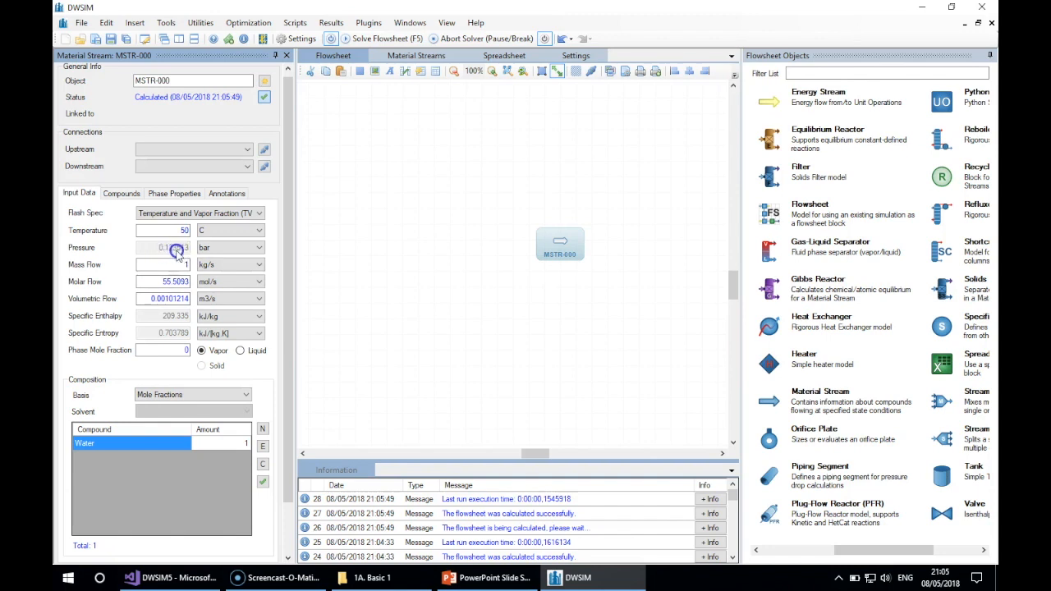
Set the stream's vapor phase mole fraction to 1 and recalculate it to compare the pressure
double_click(177, 352)
text(1)
key(Return)
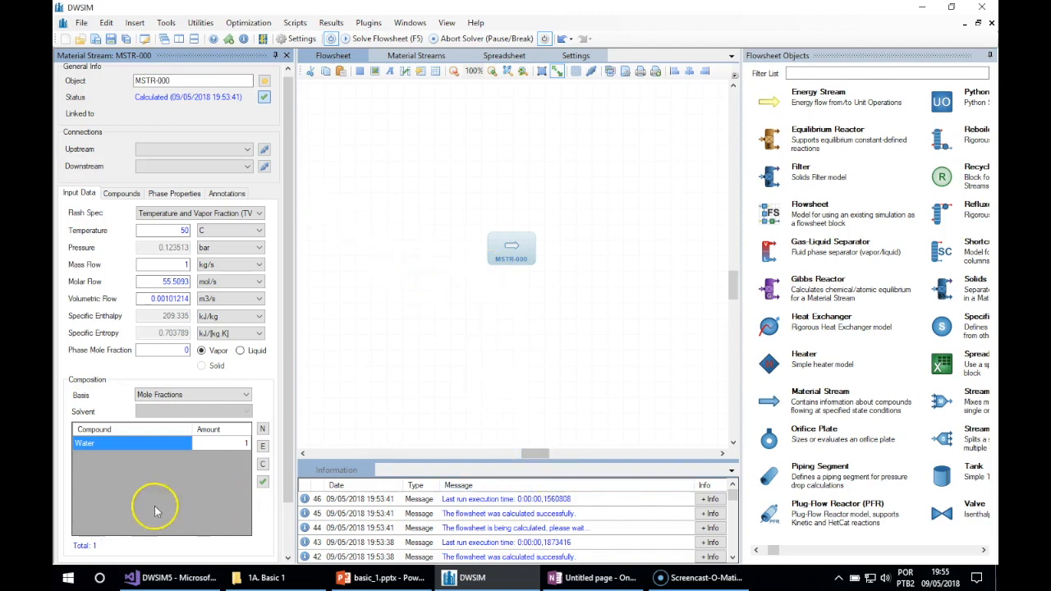
Switch to Excel, create a blank workbook and maximize its window
click(68, 577)
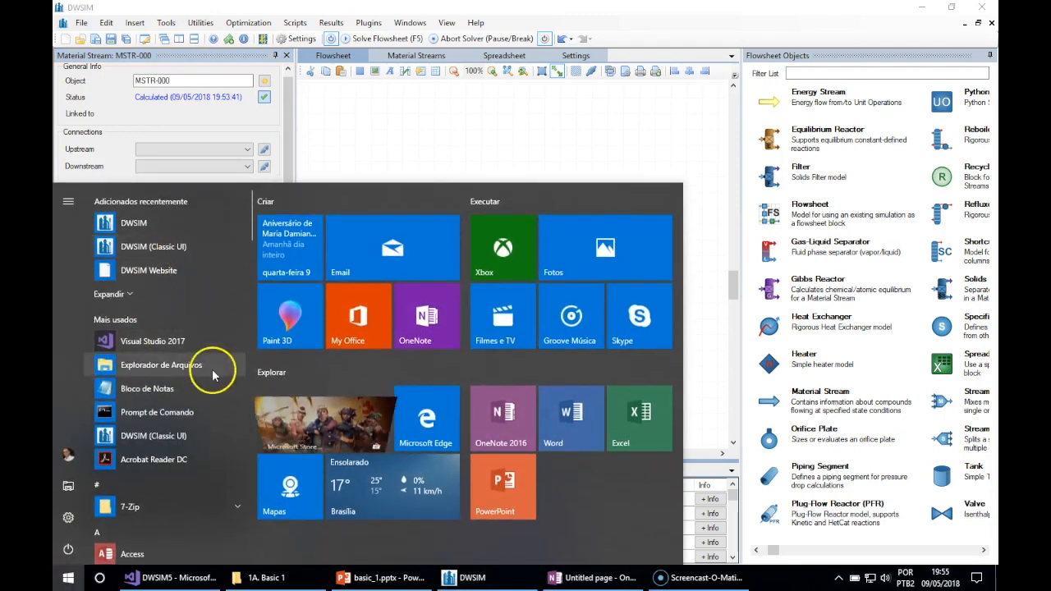
click(634, 425)
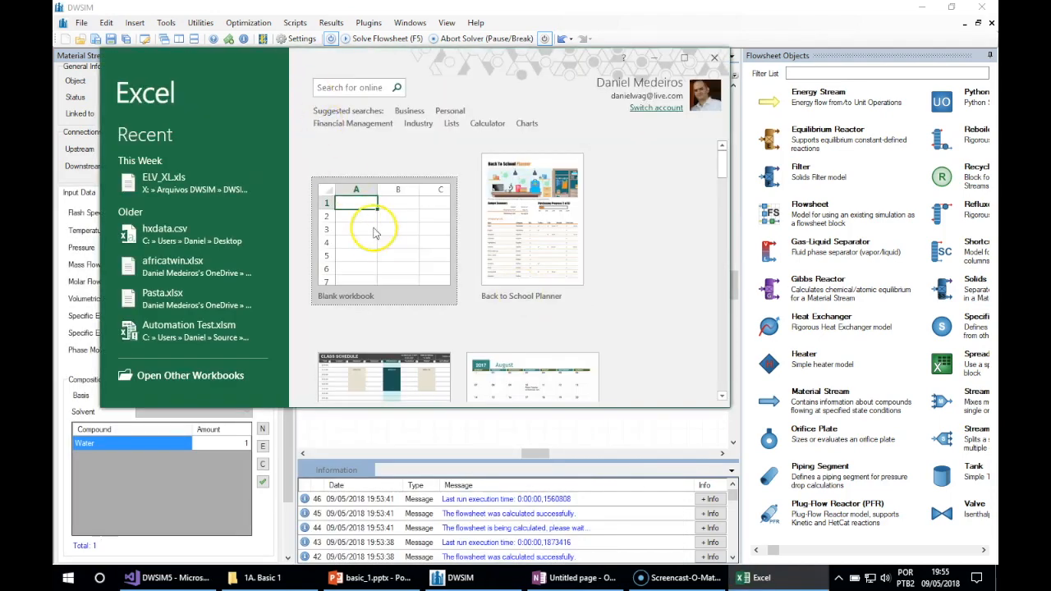
click(379, 236)
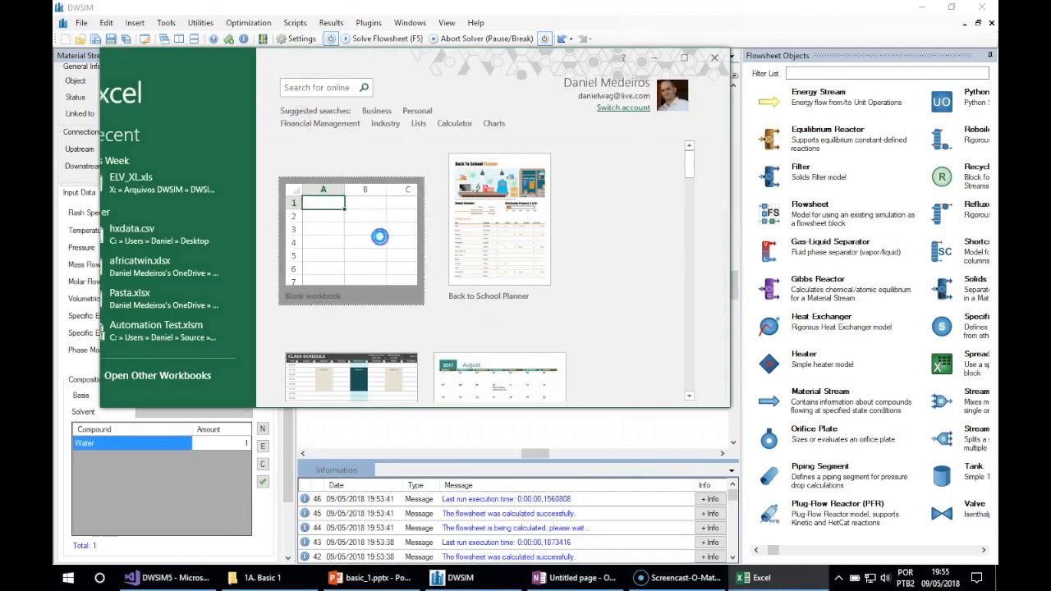
click(685, 59)
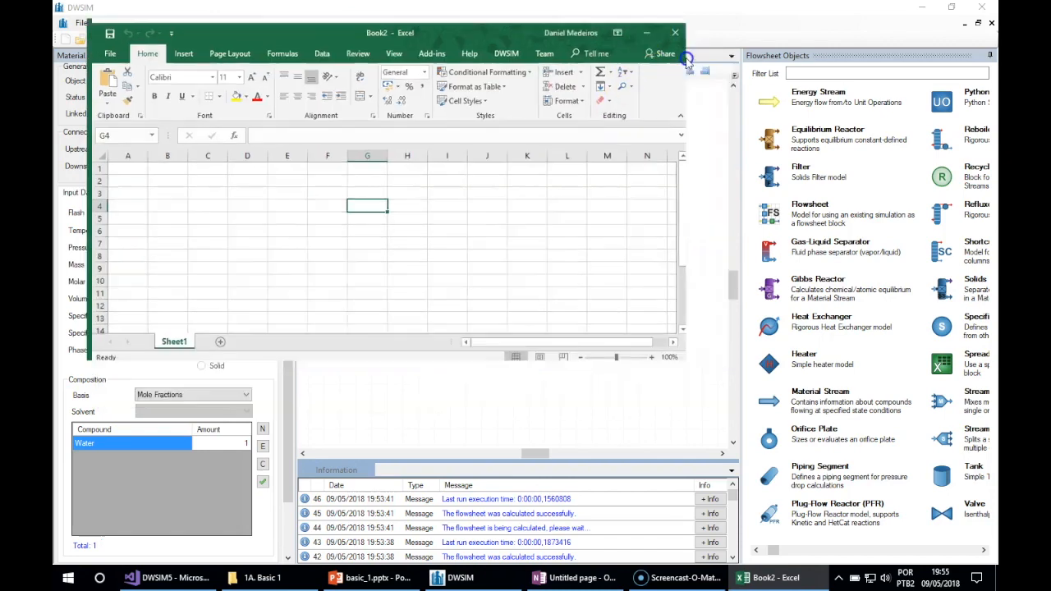
Widen column A and enter the row labels Viscosity in A3 and Vapor Pressure in A4
click(124, 179)
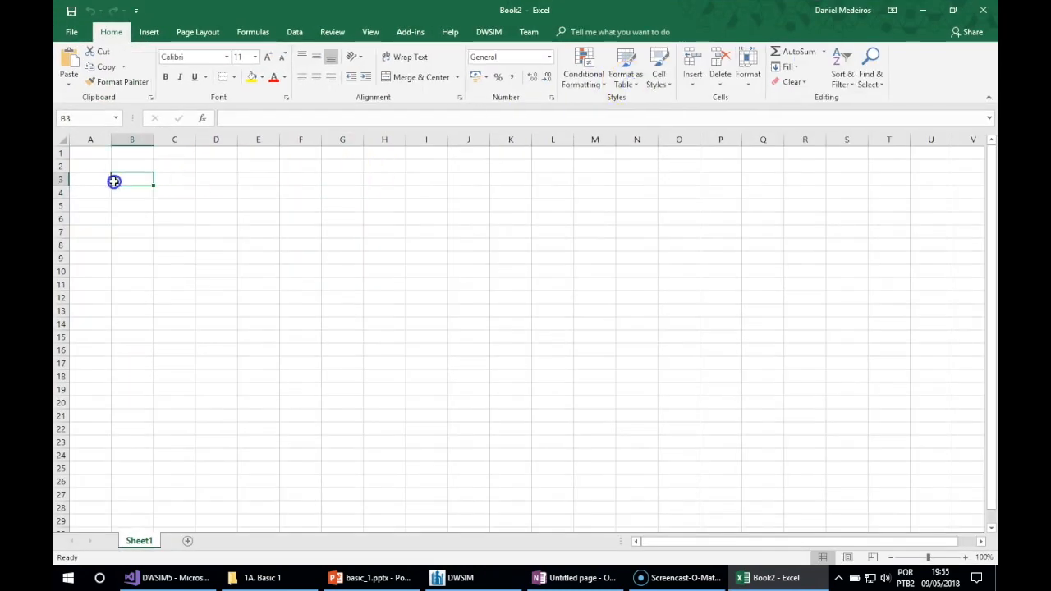
drag(111, 137, 171, 150)
click(129, 181)
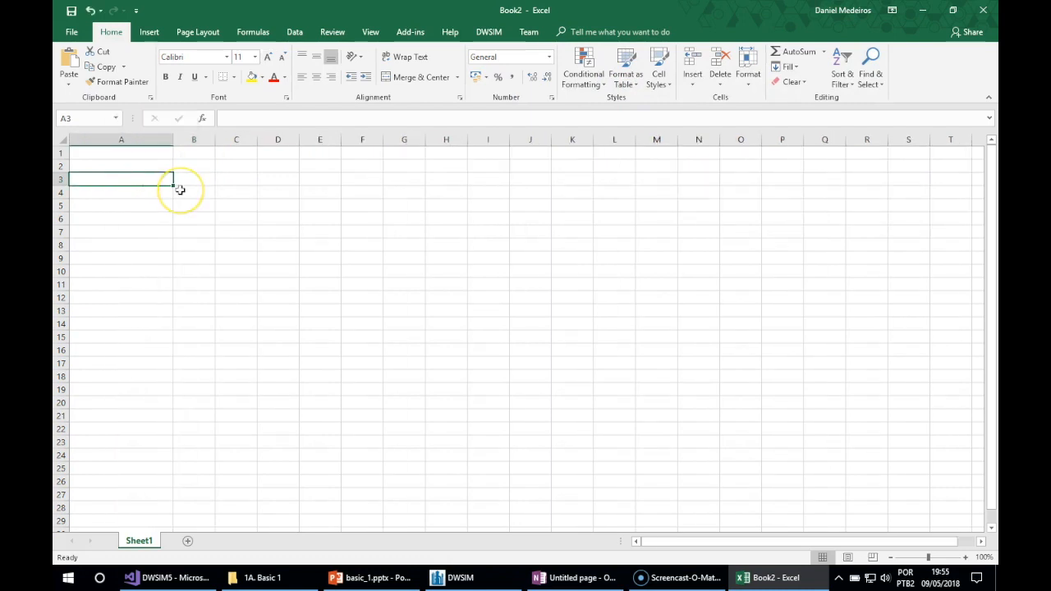
text(VIscosity)
key(Return)
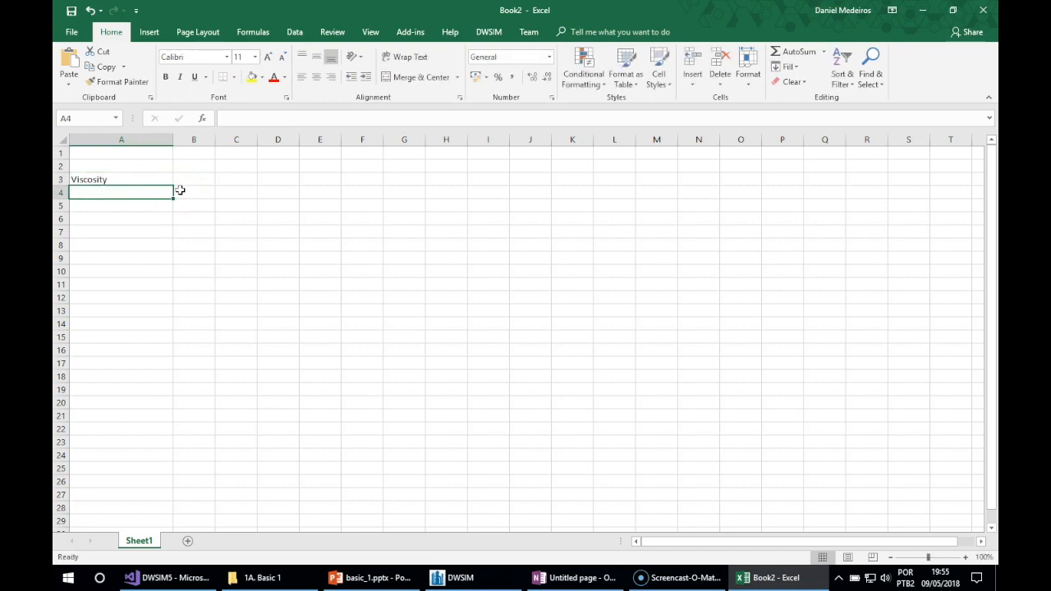
text(Vapor Pressure)
key(Up)
Enter the title "Task 1 - Water Properties" in cell A1
key(Up)
key(Up)
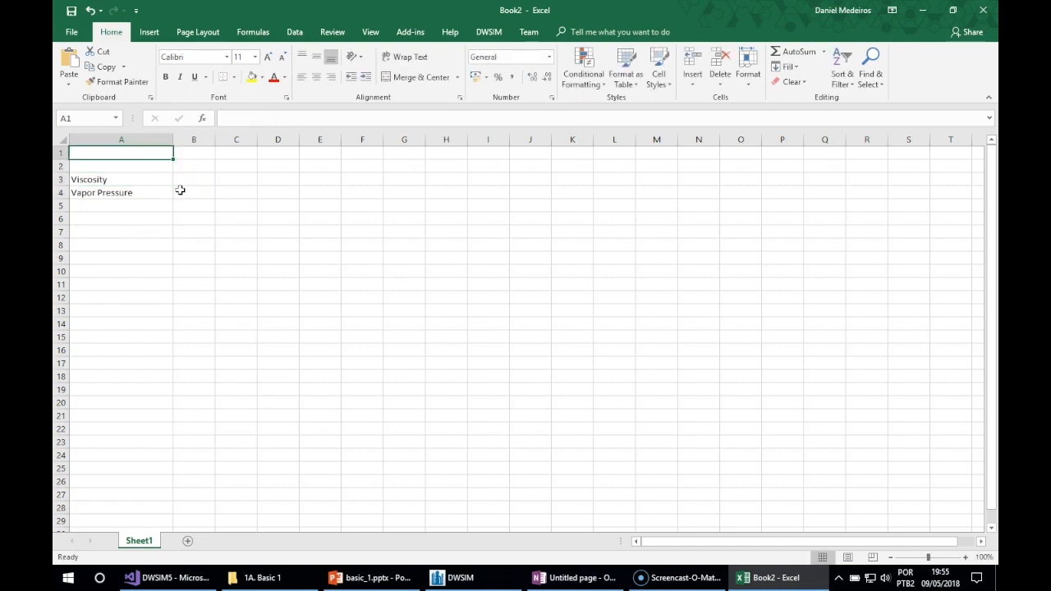
text(W)
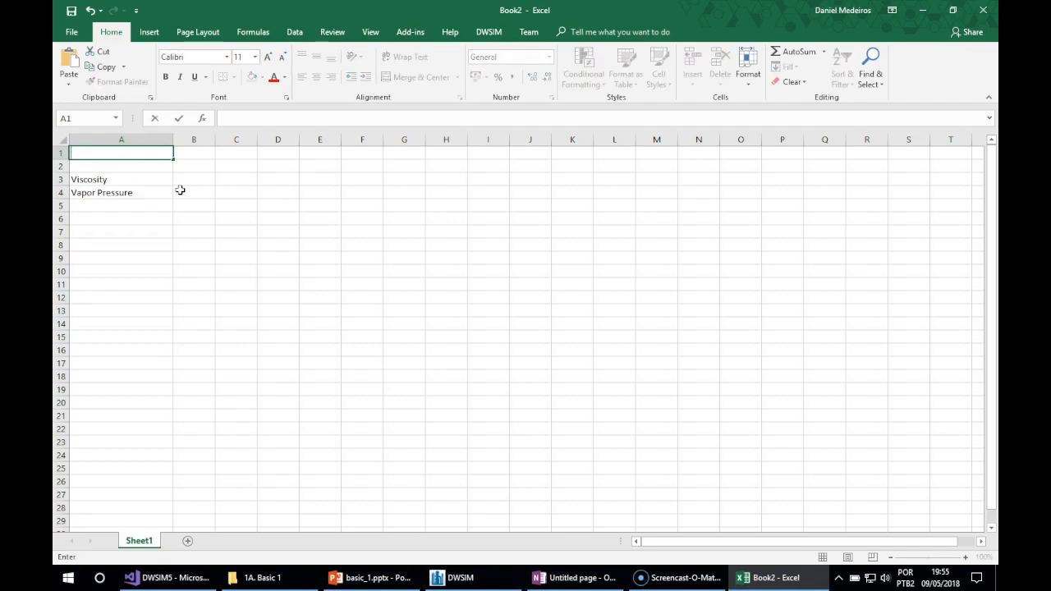
text(ask 1 - Water Pro)
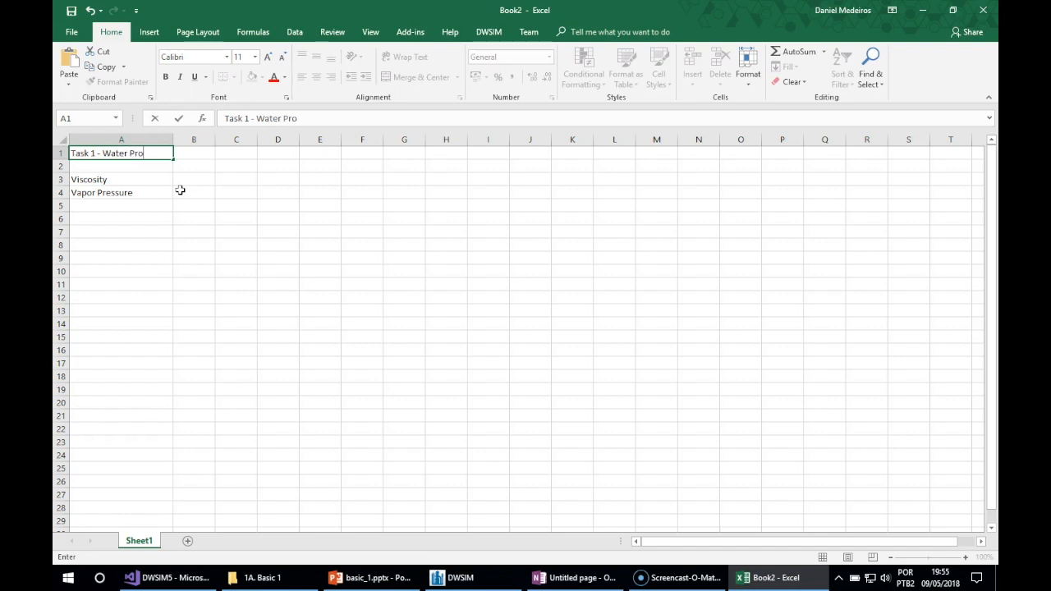
text(perties)
key(Return)
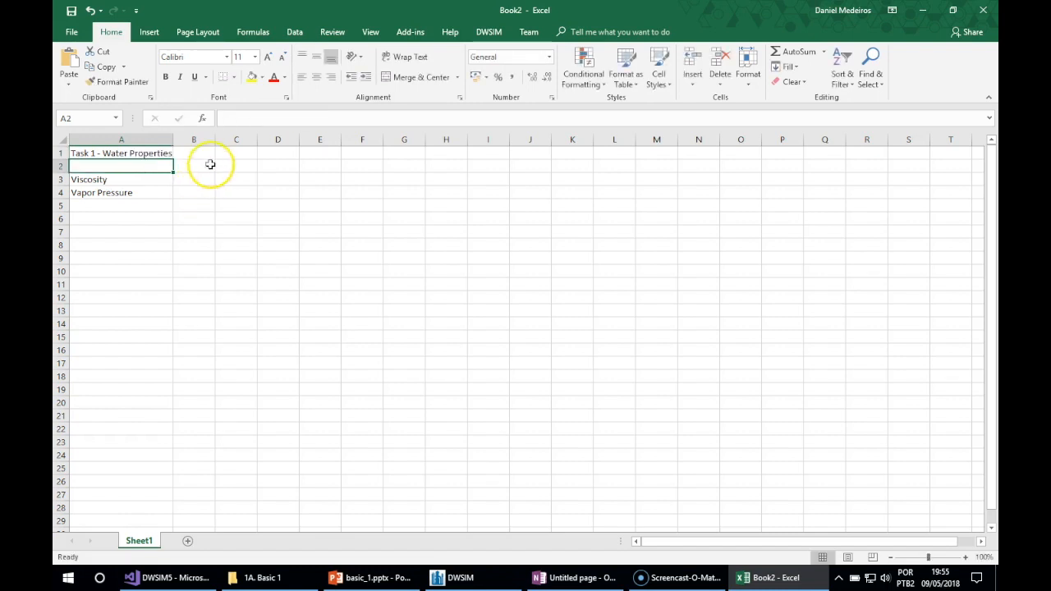
Enter the heading "Steam Tables" in cell B2 and widen column B to fit it
click(203, 165)
text(Steam Tables)
key(Return)
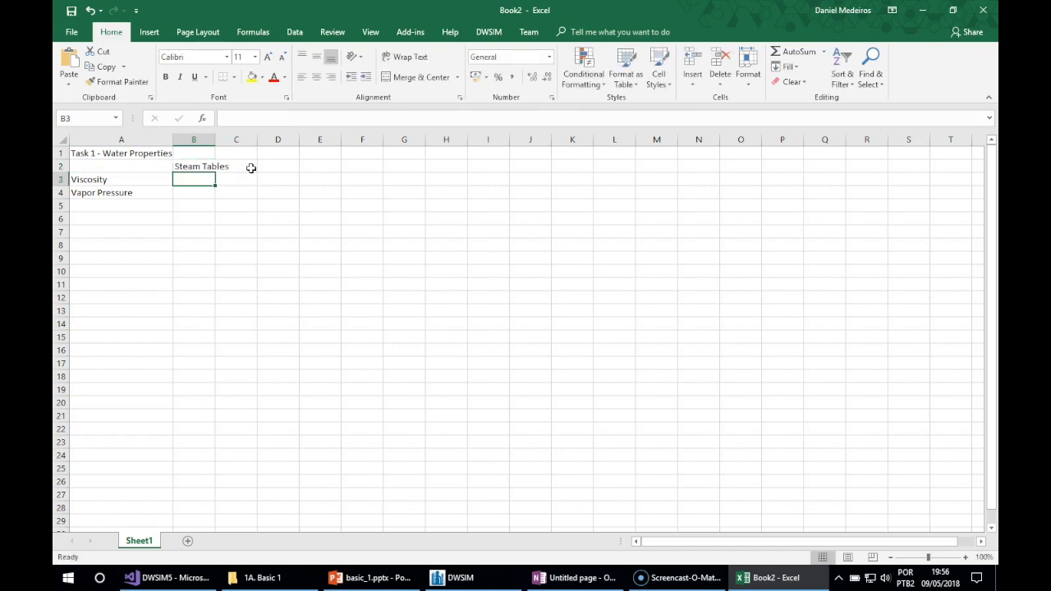
drag(214, 146, 243, 141)
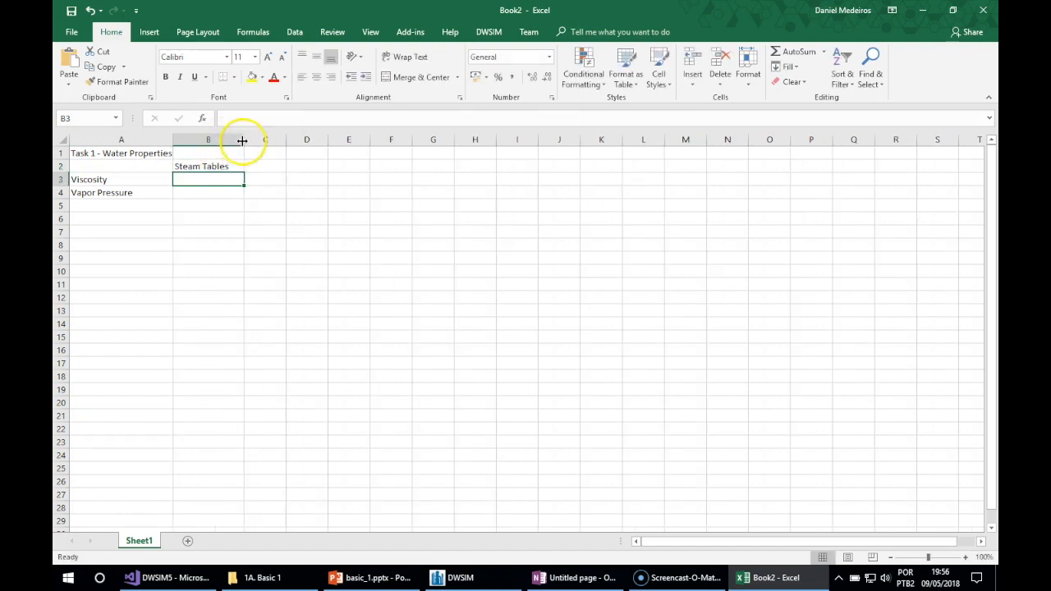
click(225, 165)
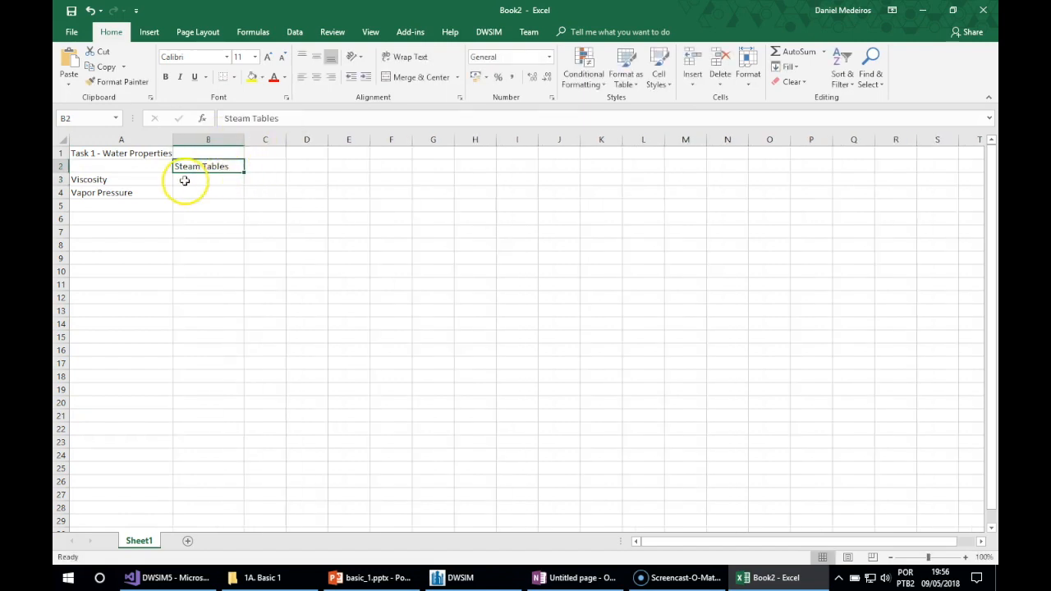
Enter the heading "Peng-Robinson EOS" in cell C2 and widen column C to fit it
click(275, 166)
drag(286, 143, 319, 137)
click(269, 168)
double_click(271, 169)
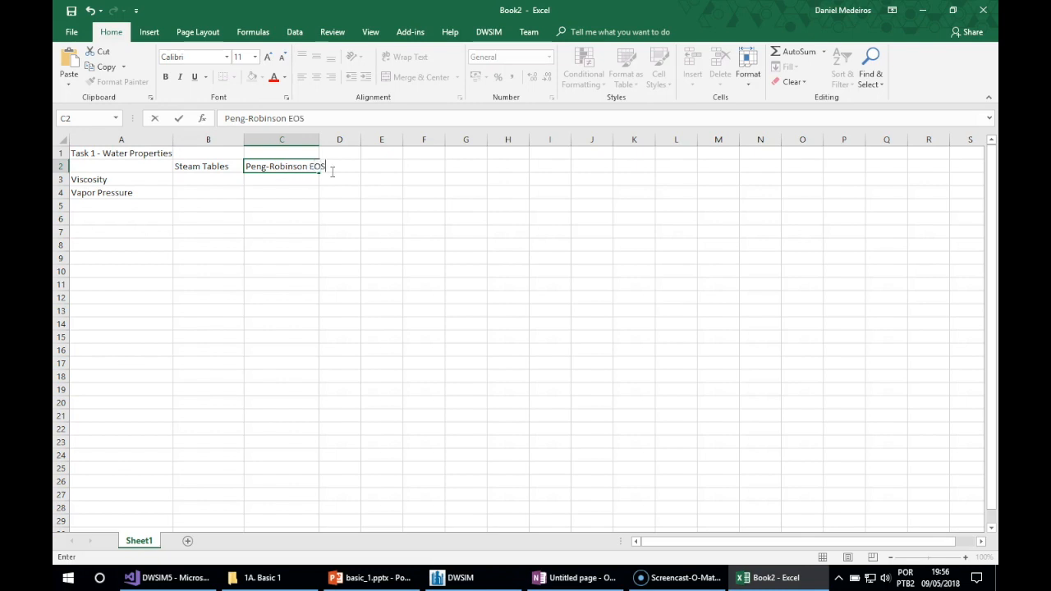
key(Return)
drag(320, 139, 340, 139)
Enter the heading "CoolProp Library" in cell D2 and widen column D to fit it
click(359, 165)
text(CoolProp Library)
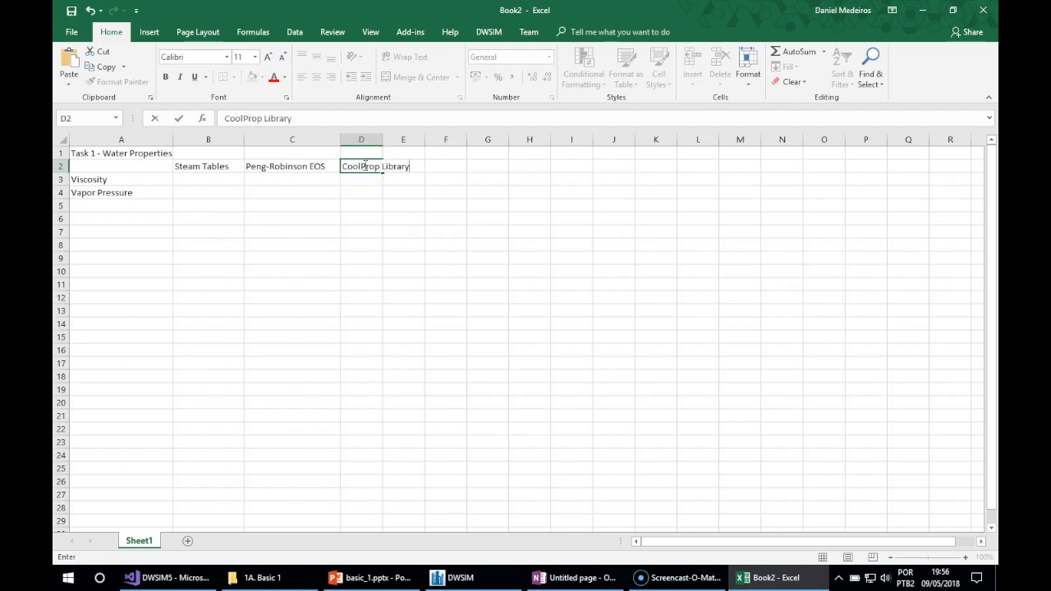
key(Return)
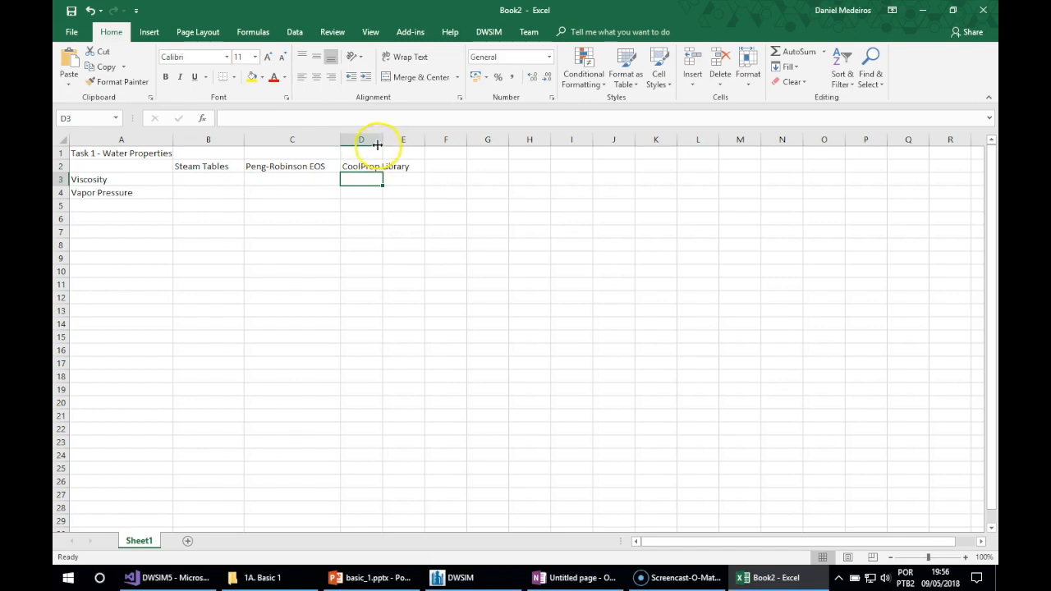
double_click(383, 139)
drag(415, 139, 419, 138)
Enter the heading "Raoult's Law" in cell E2, changing the keyboard layout for the apostrophe, and widen column E to fit
click(440, 163)
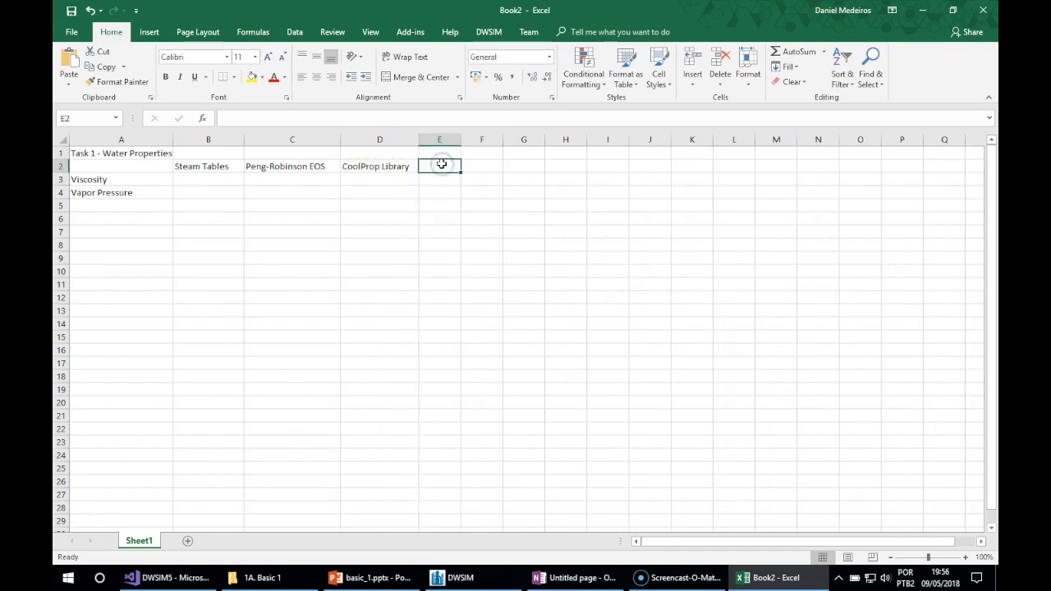
text(Ra)
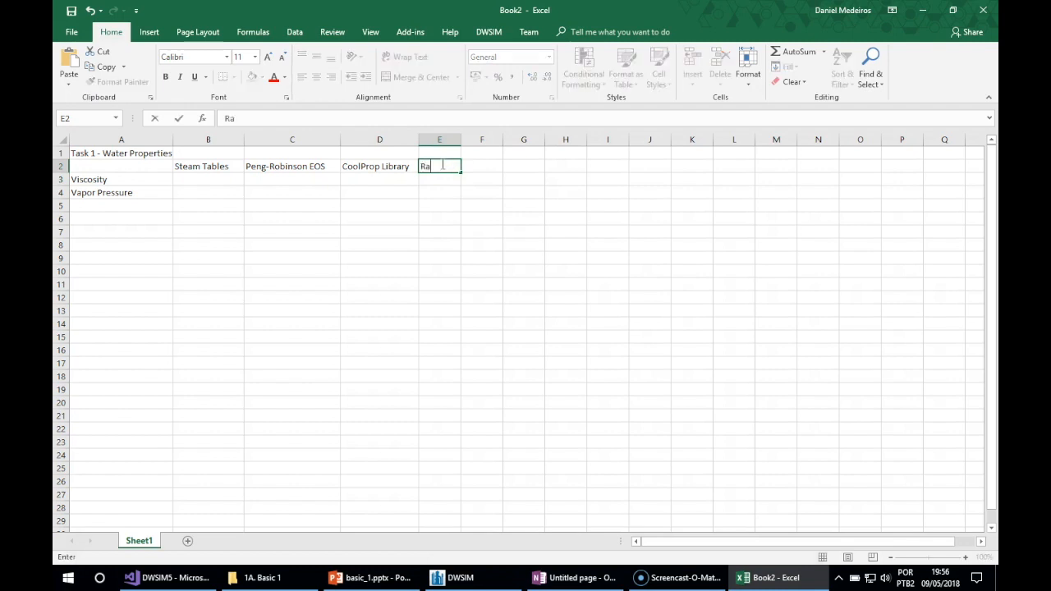
text(oult)
click(905, 577)
click(874, 462)
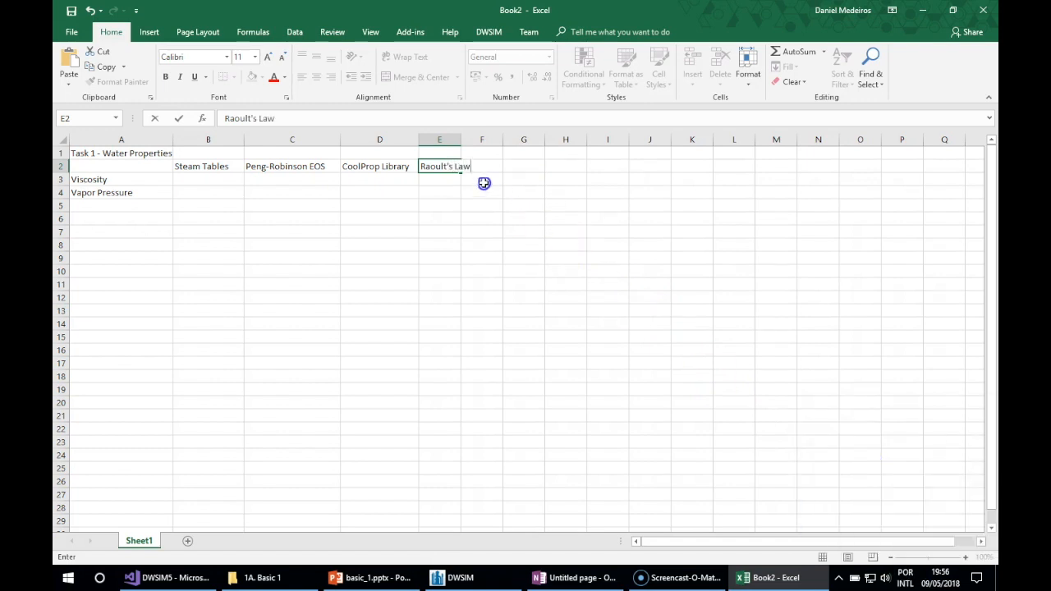
key(Return)
drag(459, 141, 473, 141)
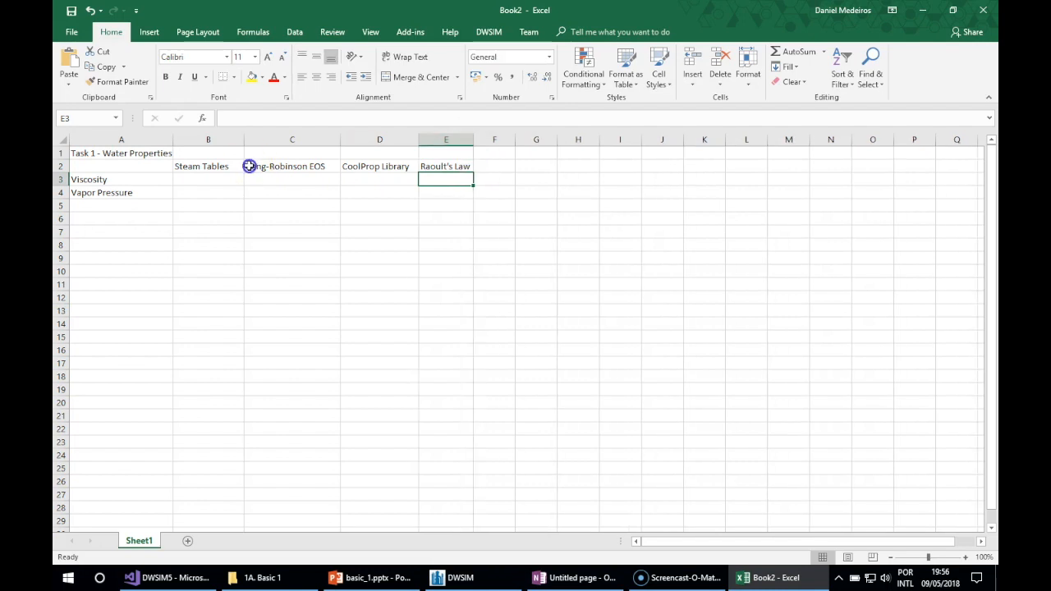
Fill in the Steam Tables column with a viscosity of 0.37 and a vapor pressure of 0.12
click(218, 179)
text(0.37)
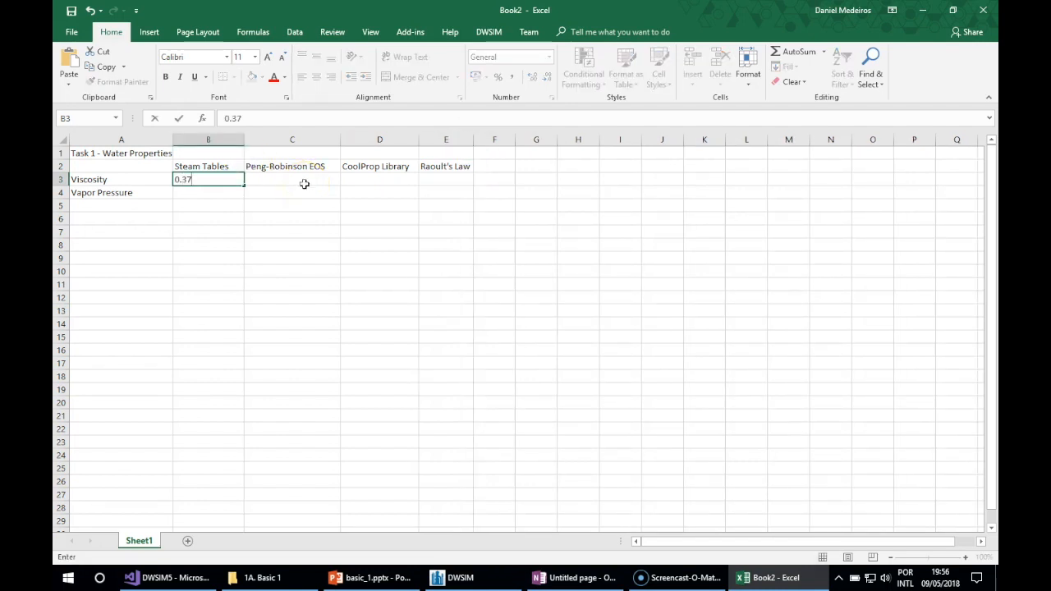
key(Return)
text(0.12)
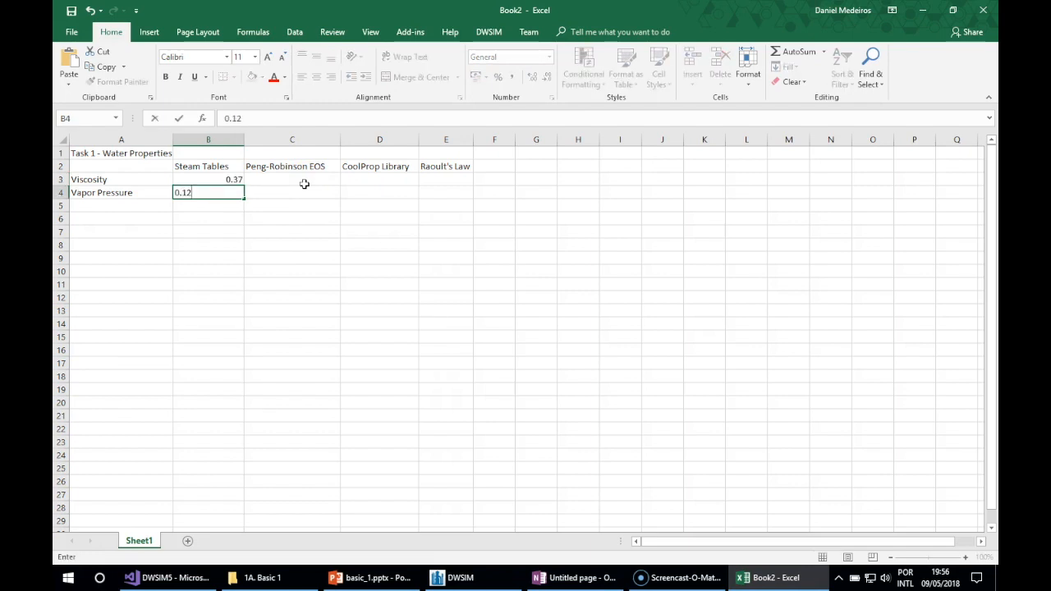
key(Return)
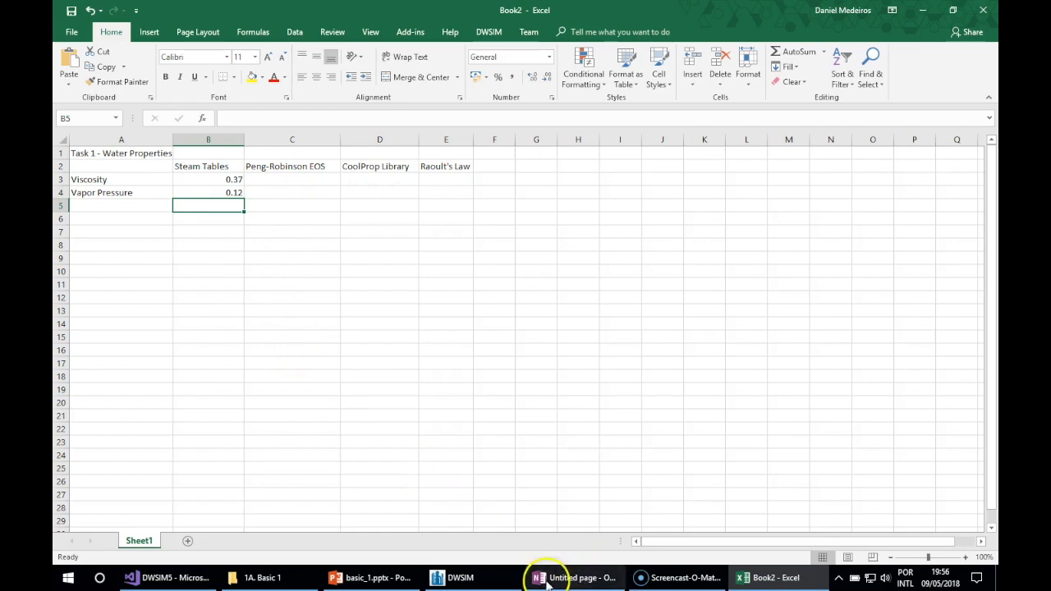
Check the stream's pressure in DWSIM, return to Excel and refine the Steam Tables vapor pressure in B4 to 0.1235
click(454, 578)
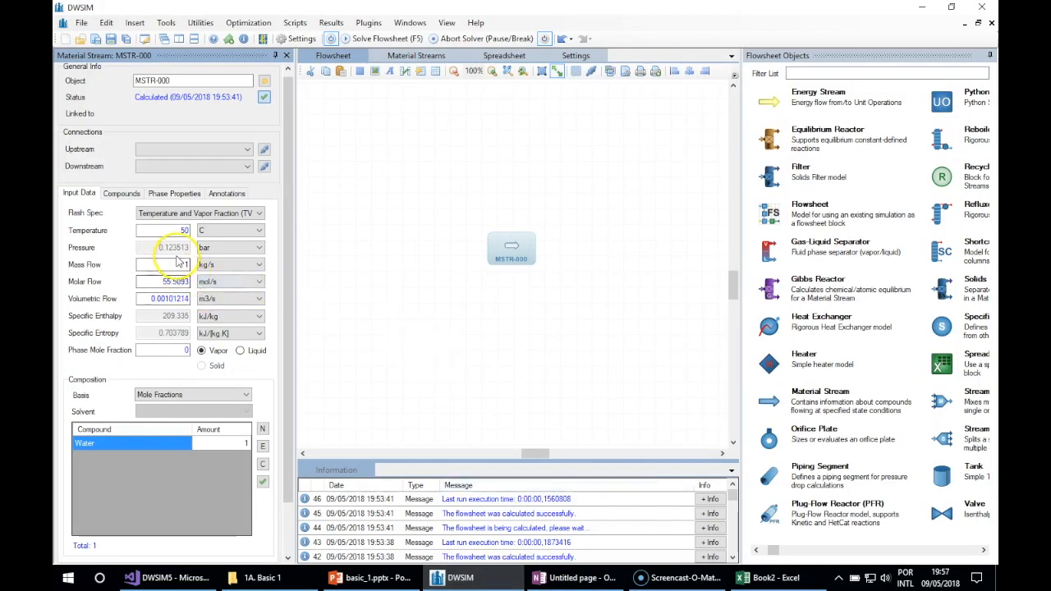
click(751, 578)
key(Up)
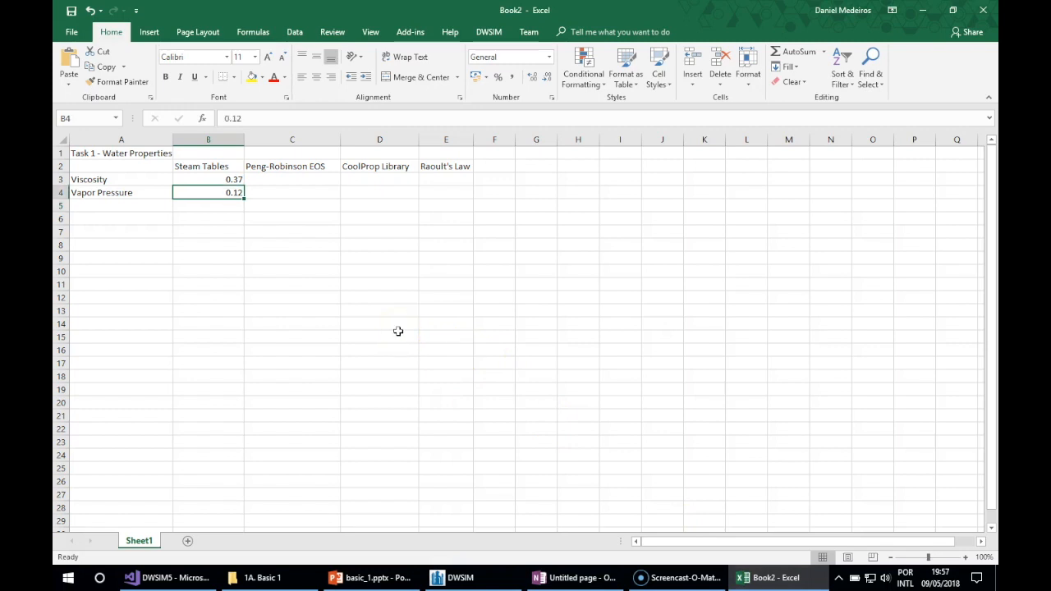
key(F2)
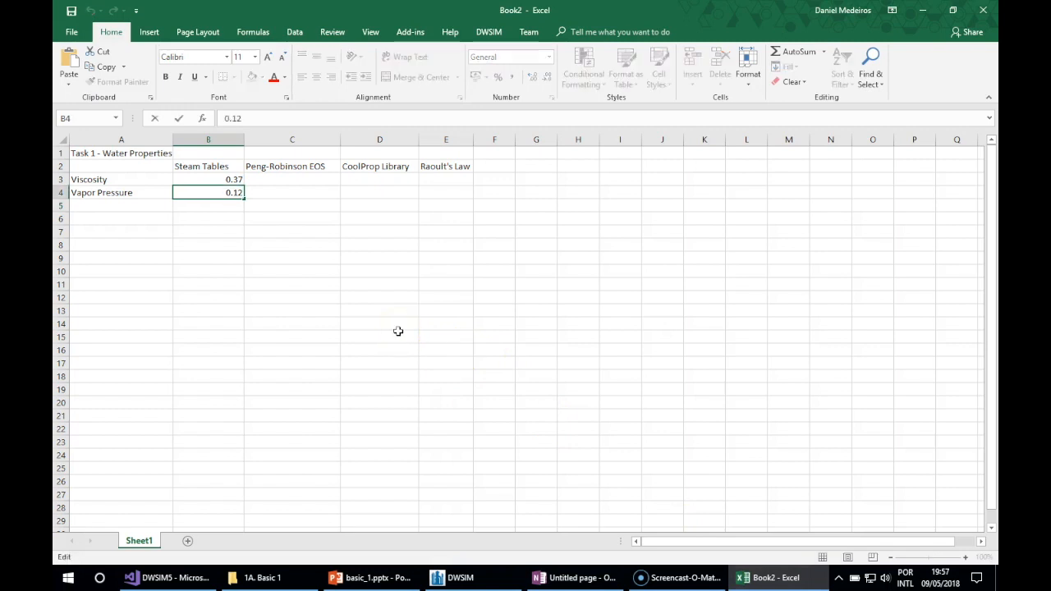
text(35)
key(Return)
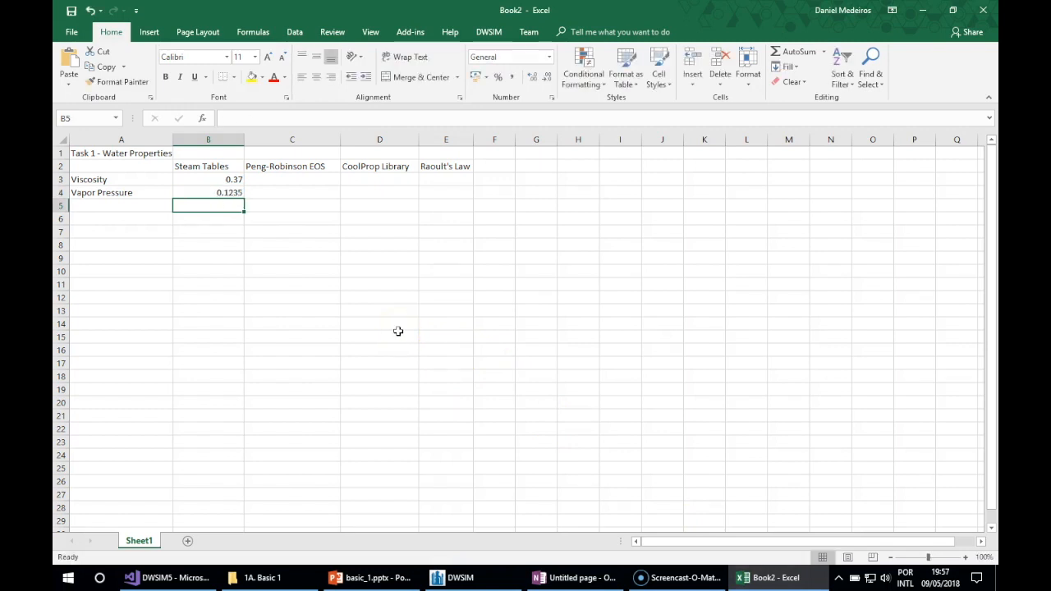
Enter the units cP for viscosity in F3 and bar for vapor pressure in F4
click(492, 180)
text(cP)
key(Return)
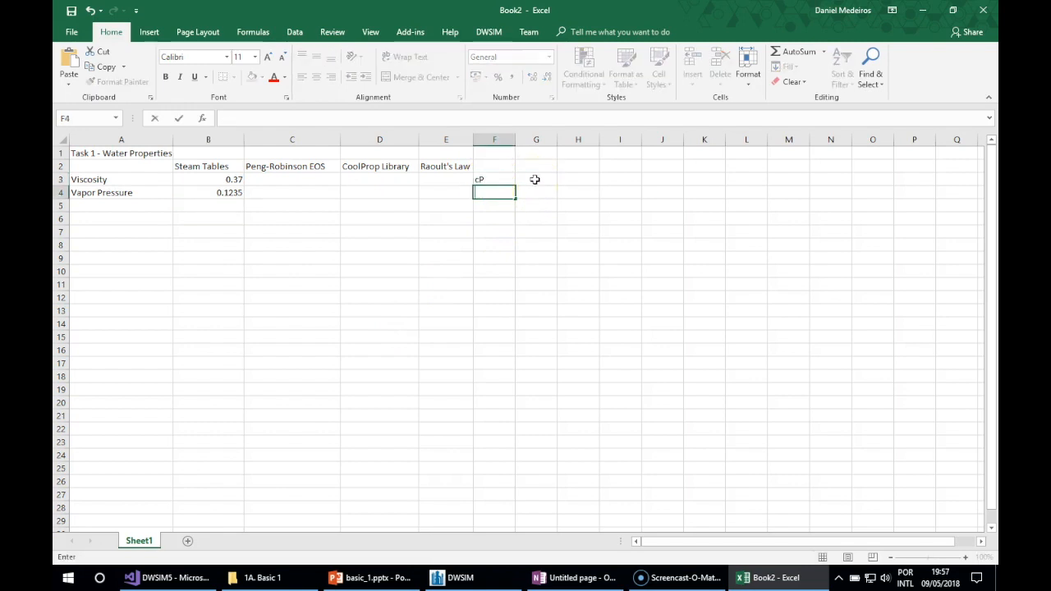
key(Return)
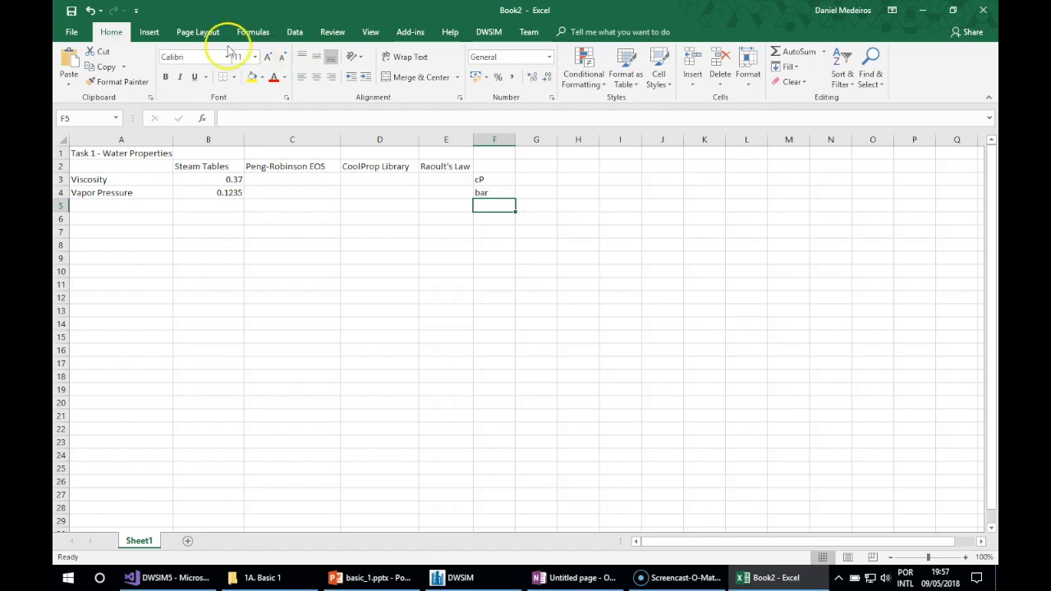
Save the workbook to the Desktop as task1_waterprops in Excel Workbook format
click(70, 10)
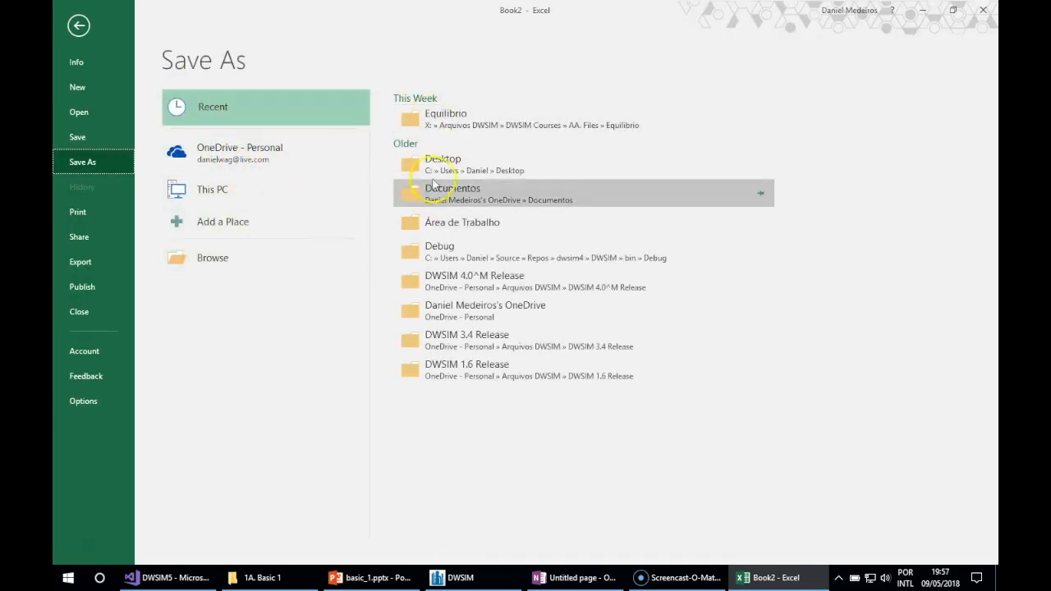
click(460, 166)
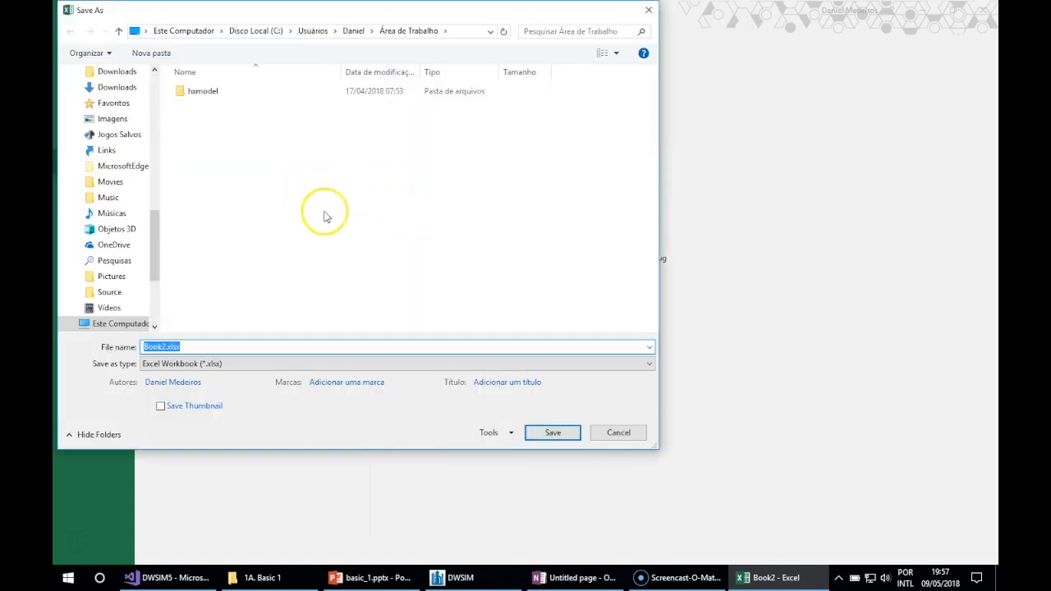
text(task1_waterprops)
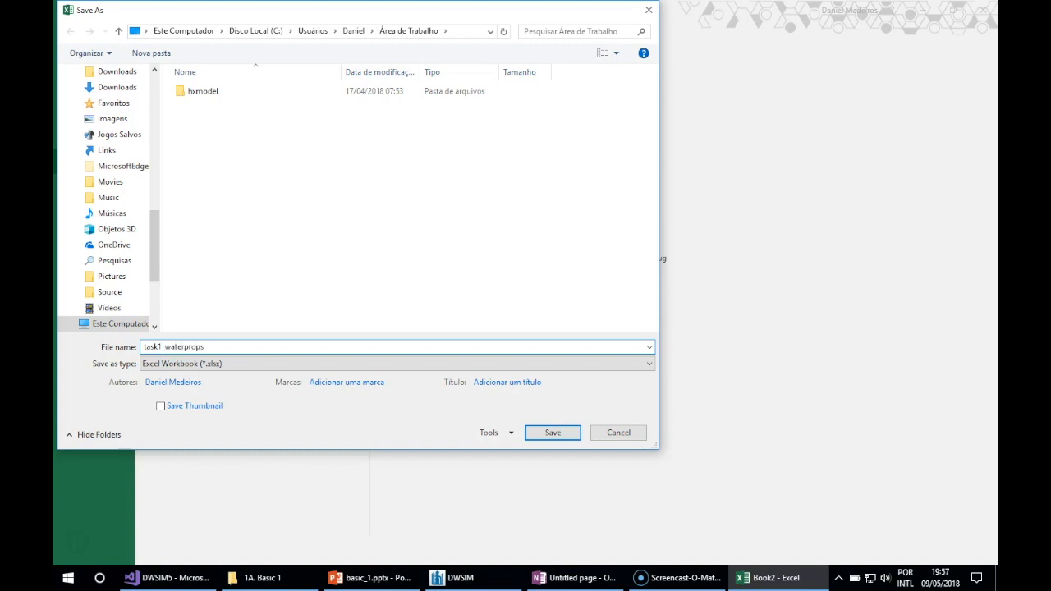
key(Return)
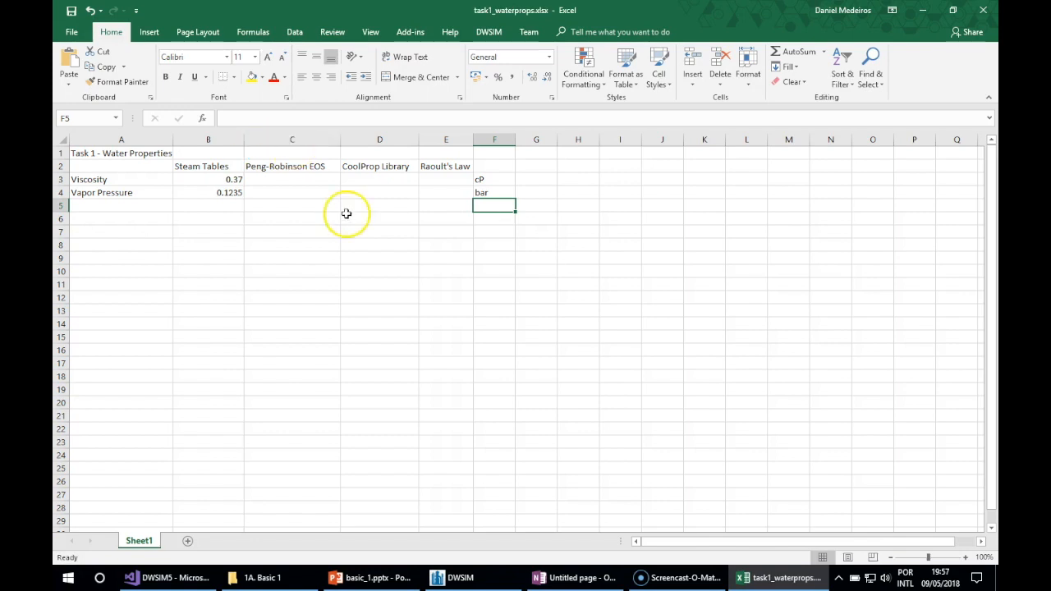
Switch to DWSIM and delete the Steam Tables (IAPWS-IF97) property package from the simulation basis
click(273, 166)
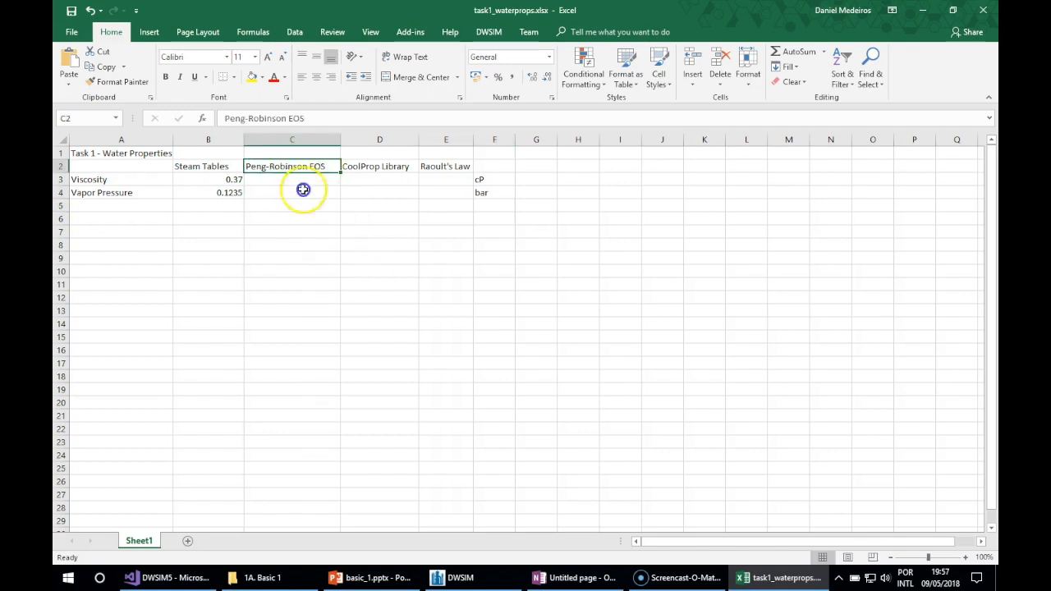
click(452, 577)
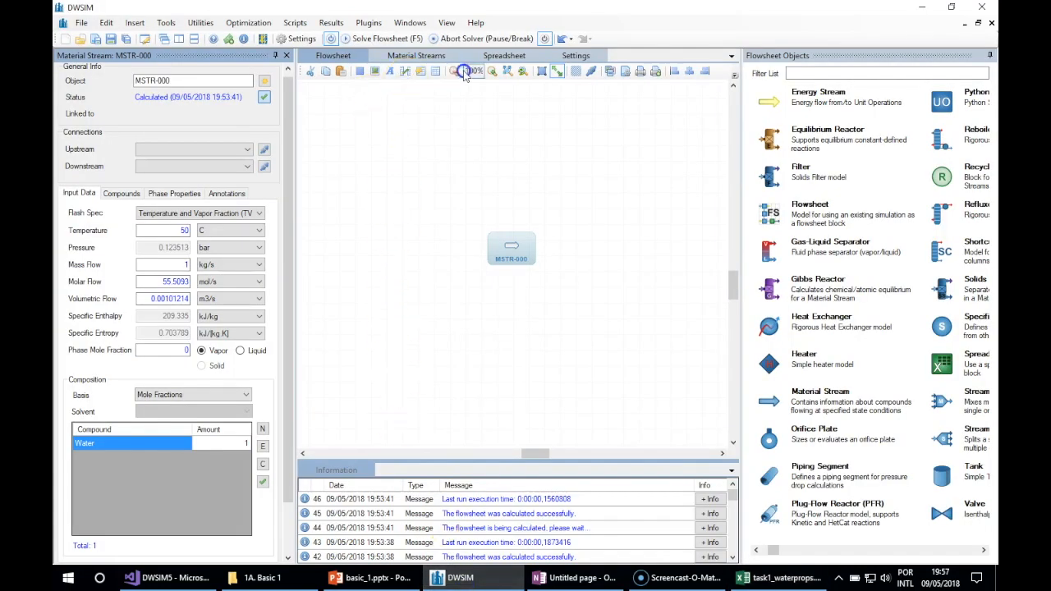
click(573, 55)
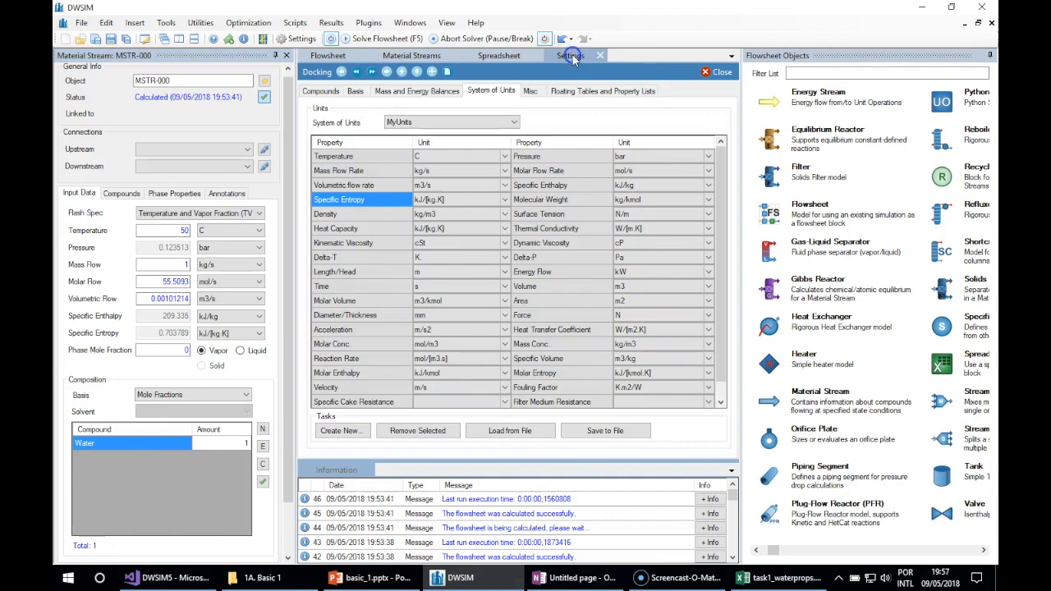
click(355, 91)
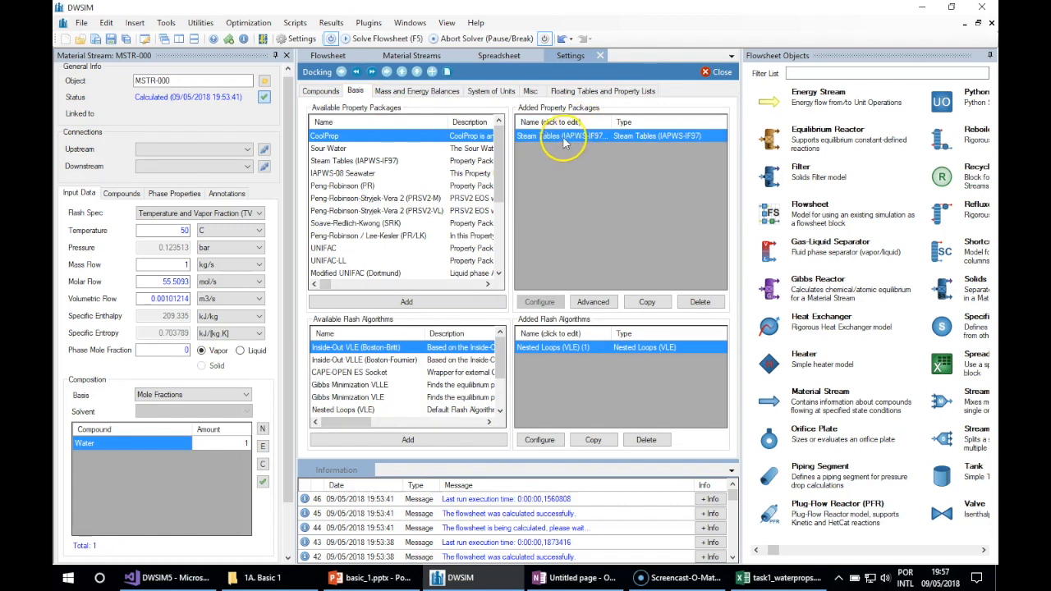
click(699, 302)
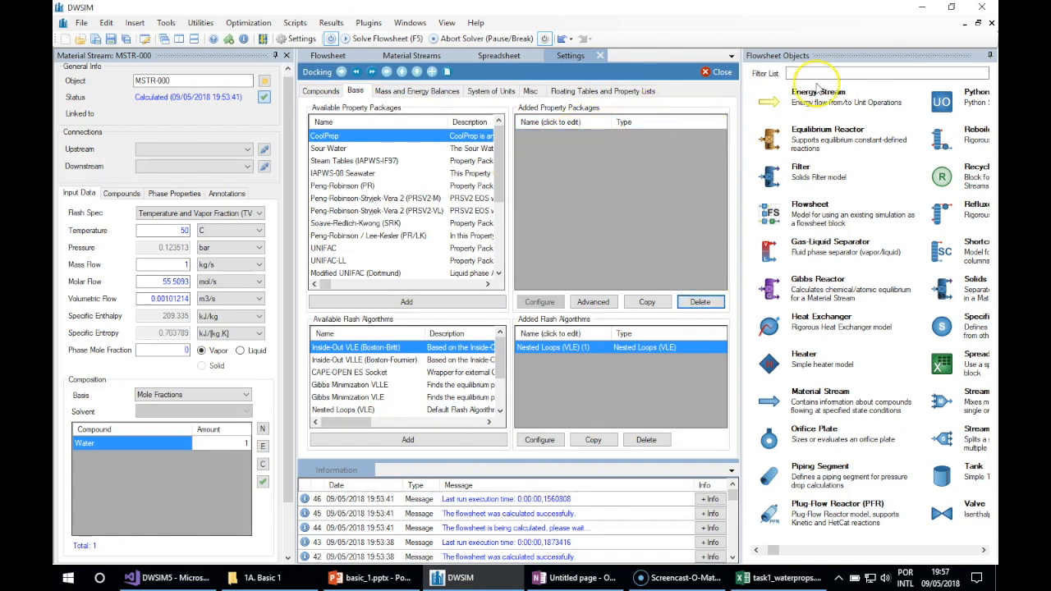
Collapse the Flowsheet Objects palette to make room and add the Peng-Robinson (PR) property package
click(990, 55)
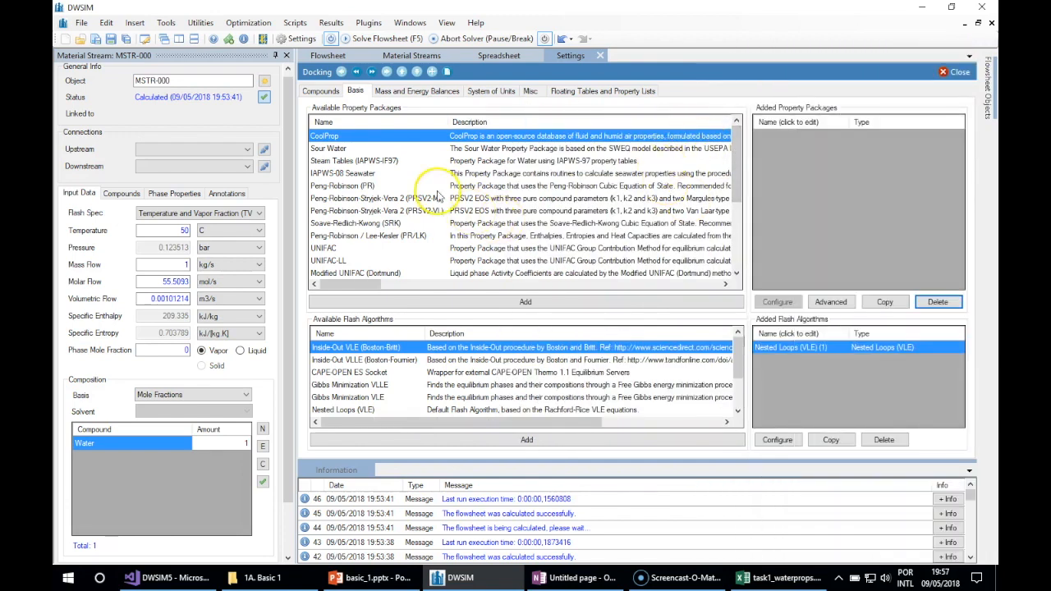
click(365, 187)
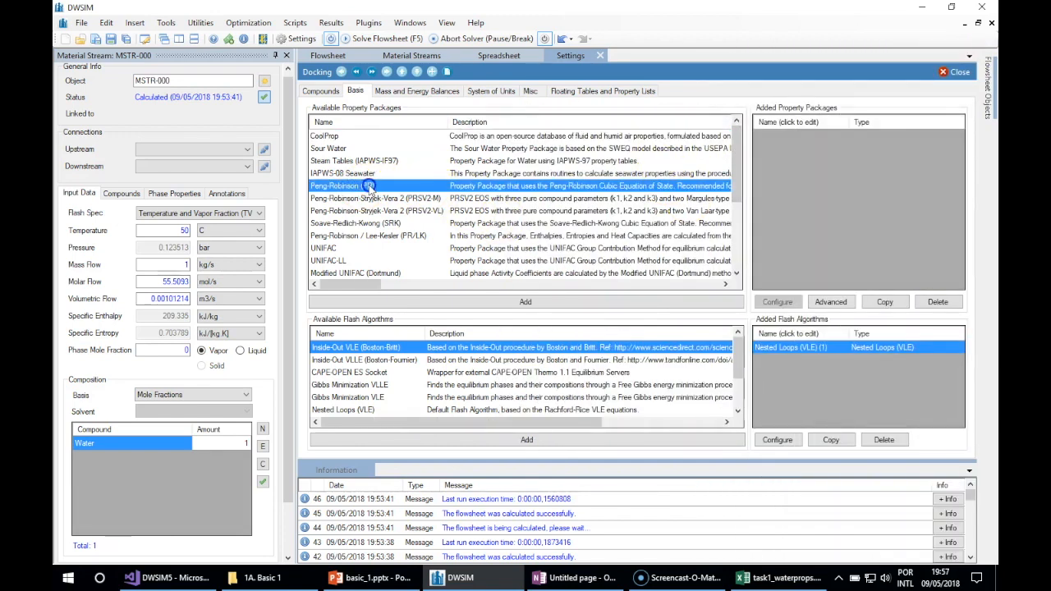
double_click(367, 187)
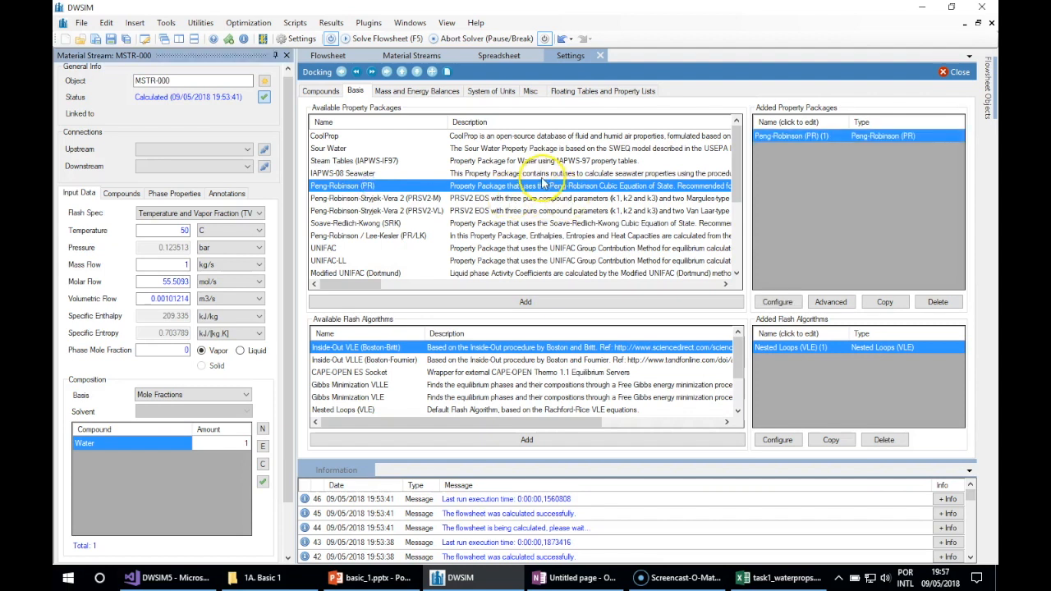
Return to the flowsheet and recalculate material stream MSTR-000 with the Peng-Robinson package
click(329, 55)
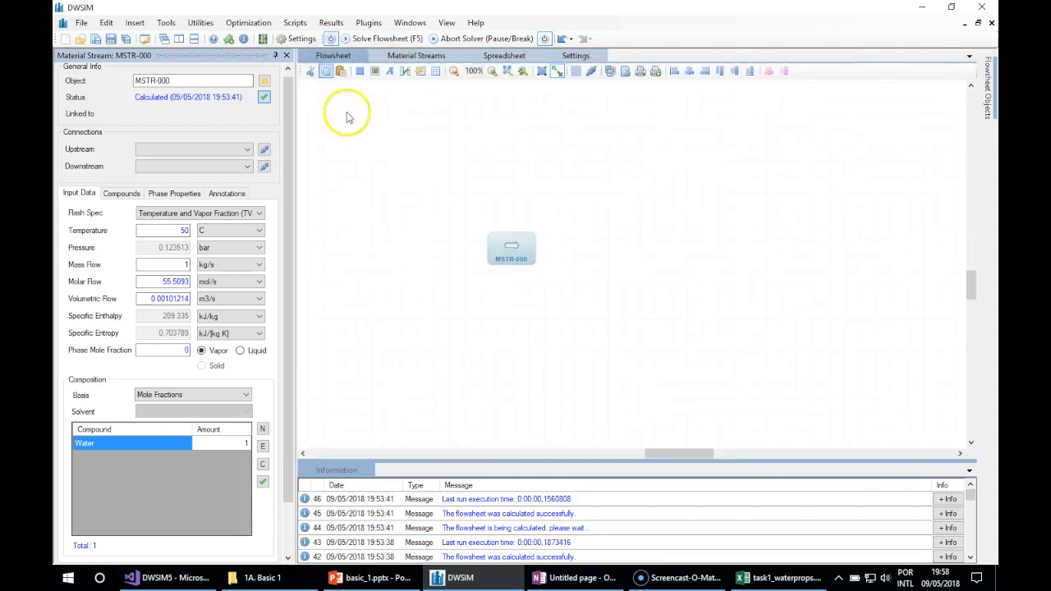
mouse_move(514, 248)
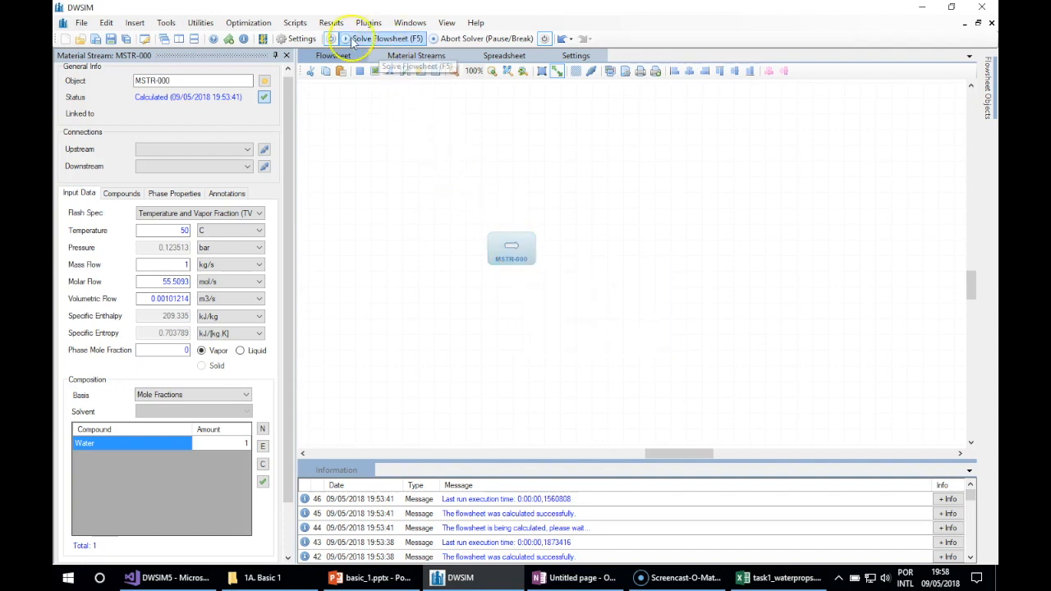
click(394, 39)
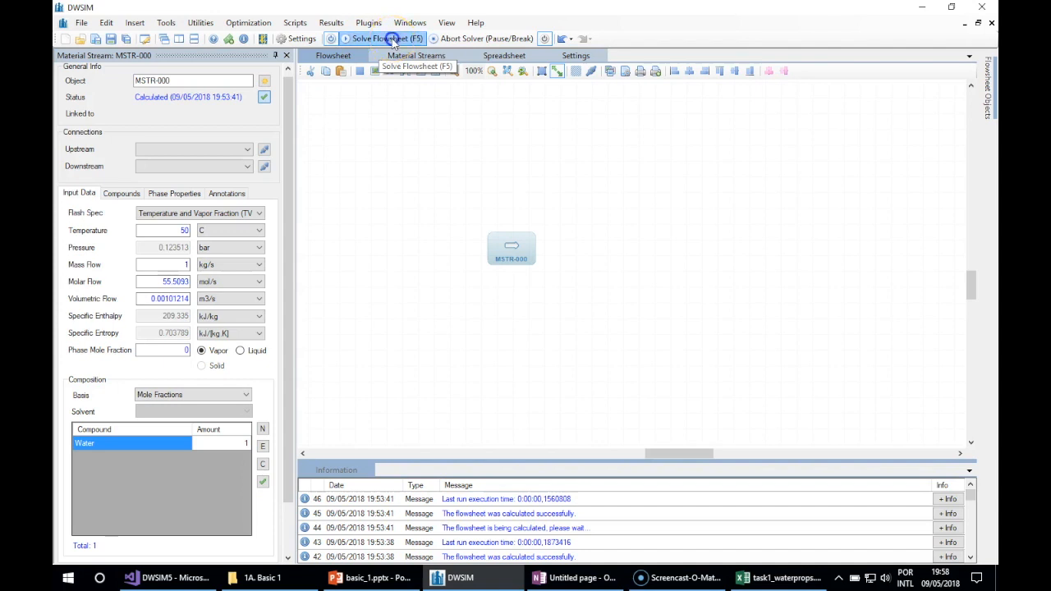
right_click(512, 245)
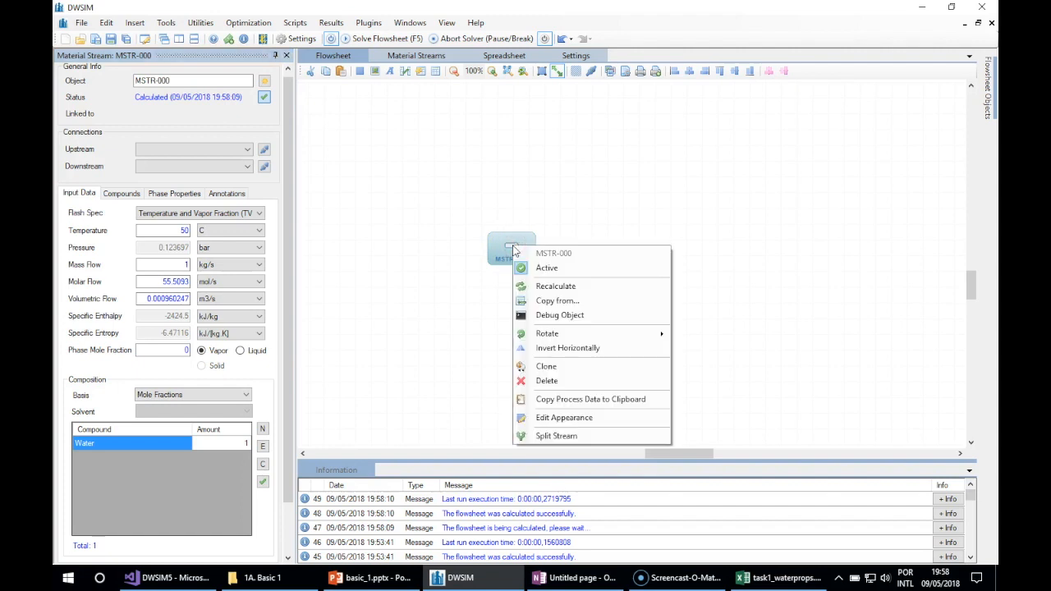
click(586, 289)
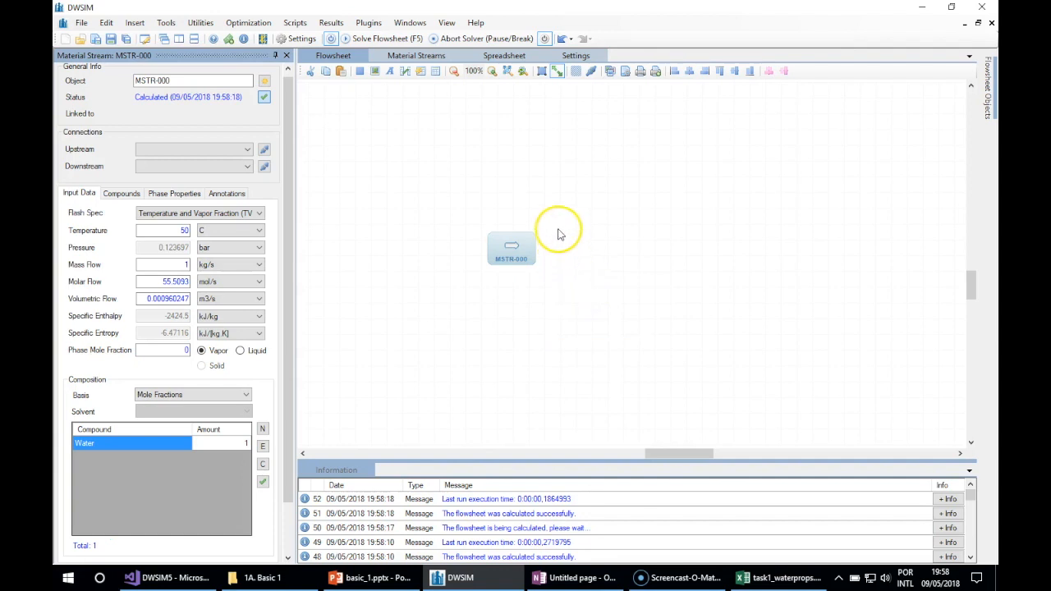
click(571, 286)
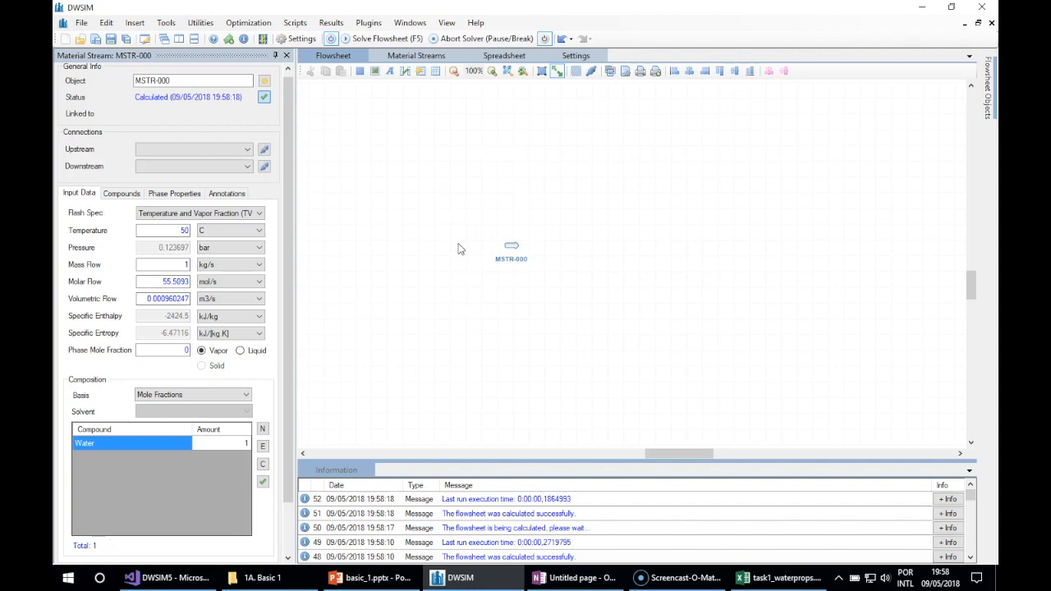
key(F5)
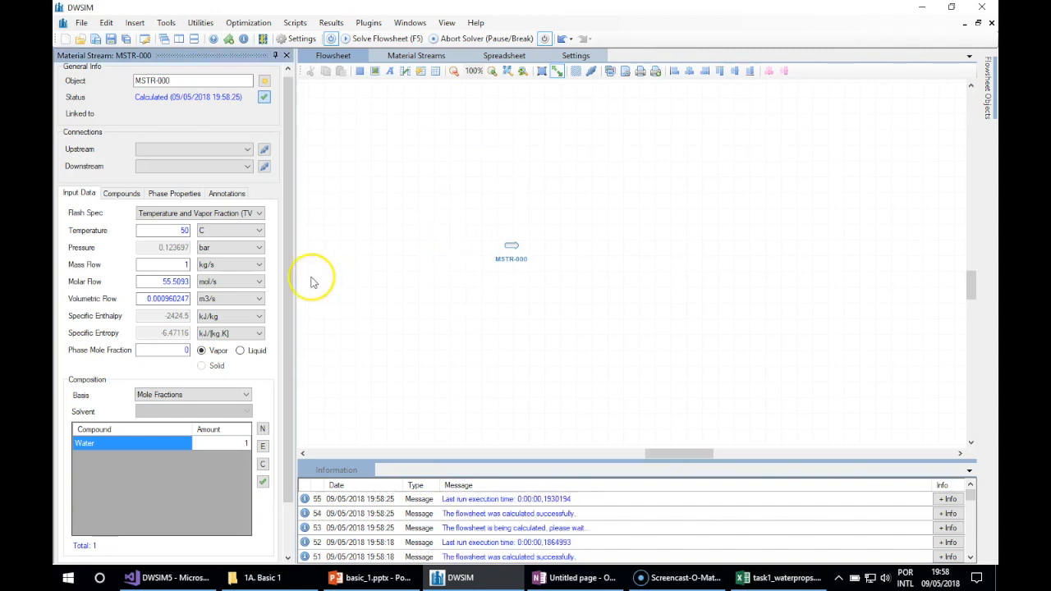
Check the Liquid 1 dynamic viscosity in the phase properties of MSTR-000, glancing at the Excel comparison table before returning to DWSIM
click(161, 195)
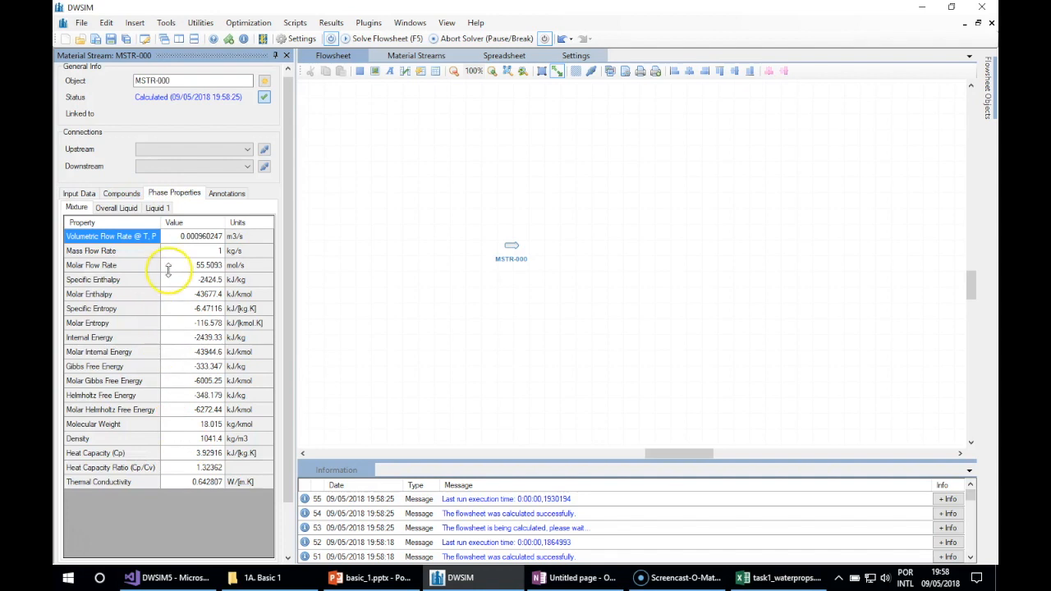
click(156, 208)
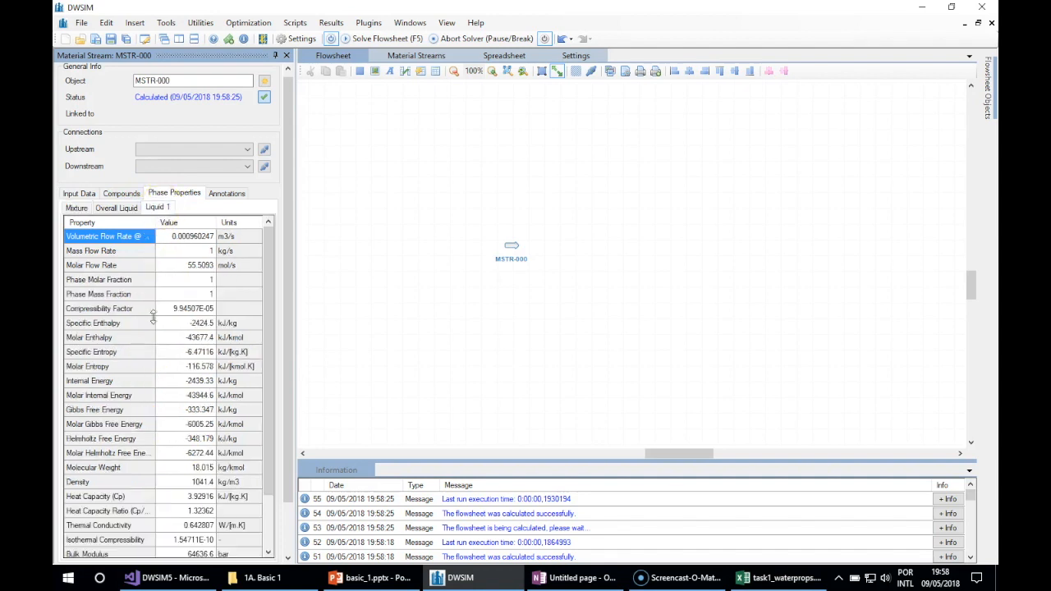
click(192, 454)
scroll(191, 453, down, 2)
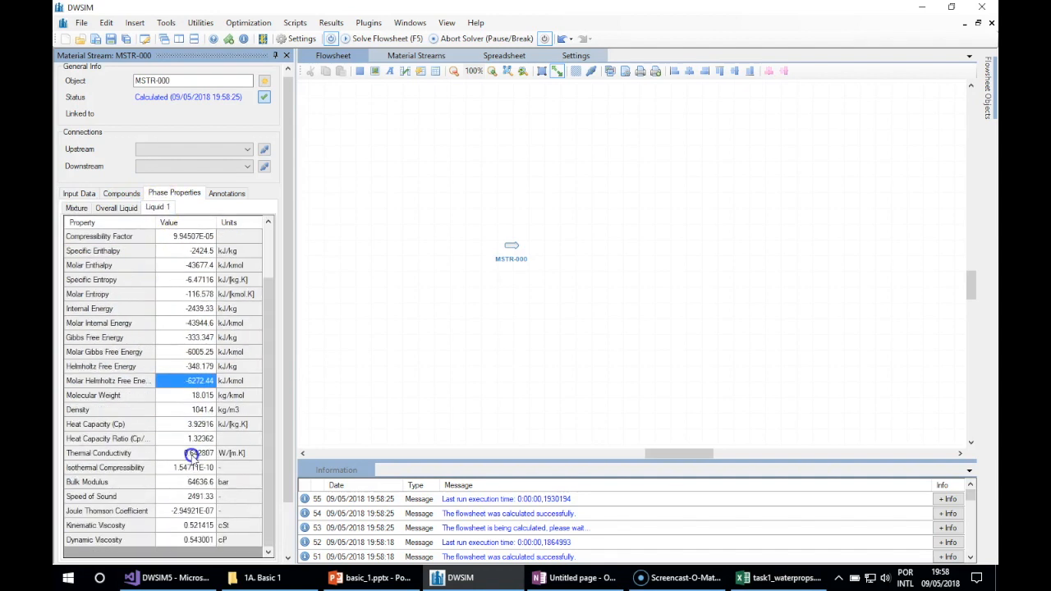
click(189, 541)
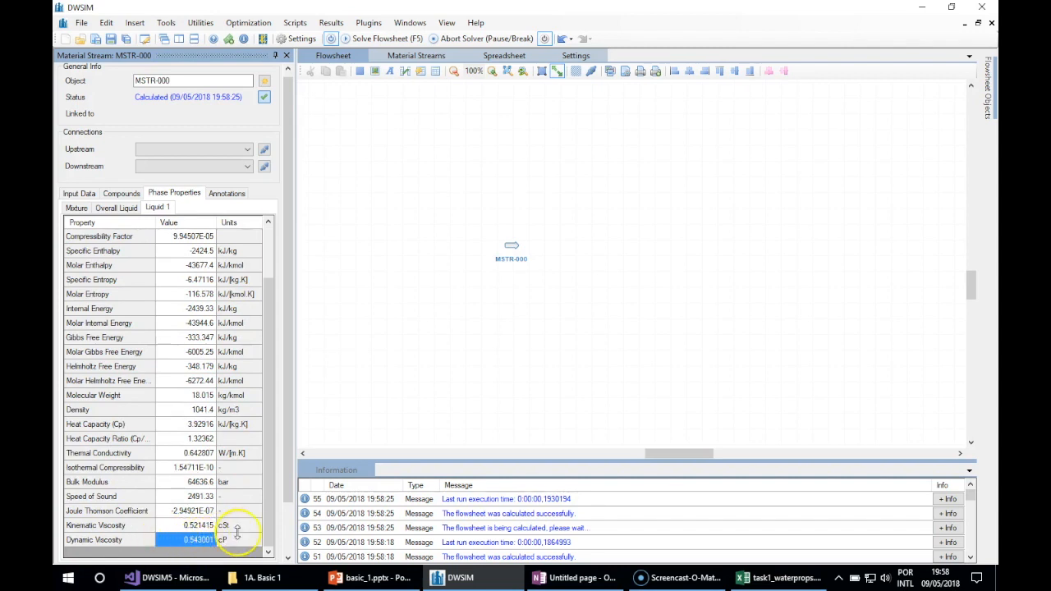
click(779, 578)
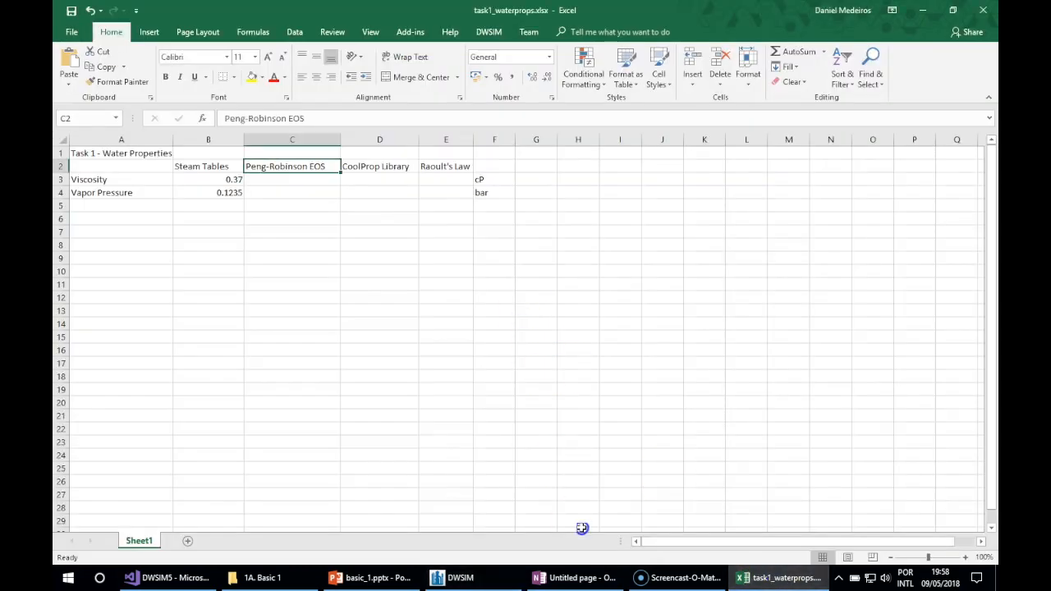
click(455, 577)
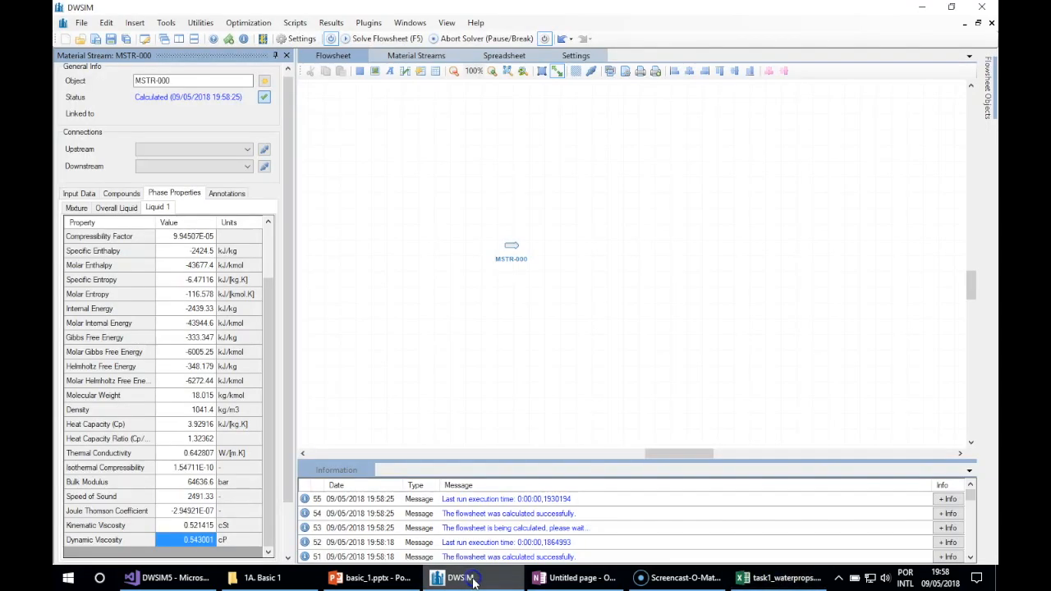
Re-enter a phase mole fraction of 0 in the input data of MSTR-000 to recalculate the stream
click(79, 194)
double_click(180, 231)
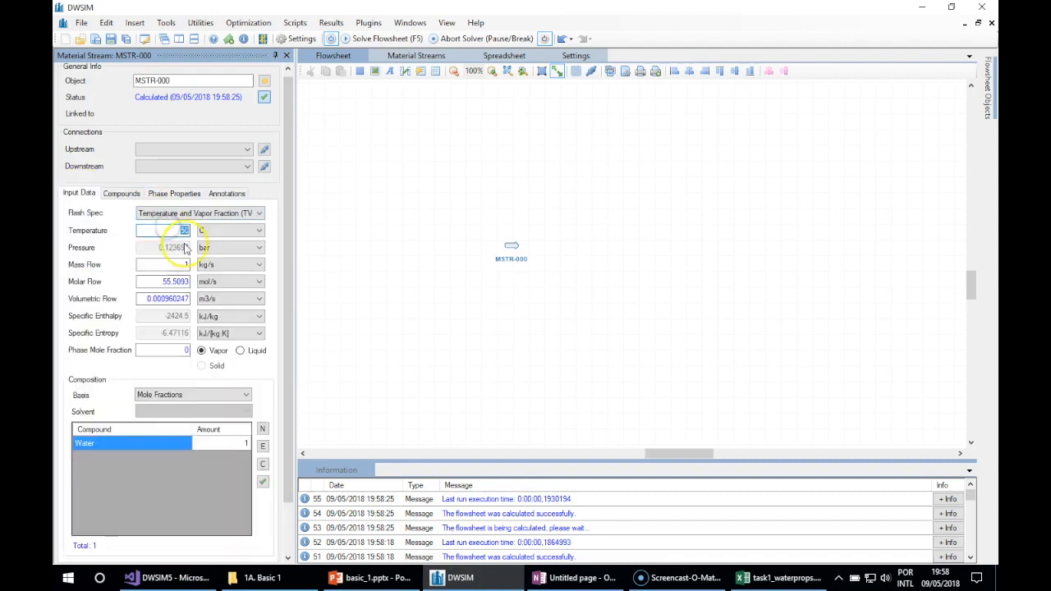
click(176, 351)
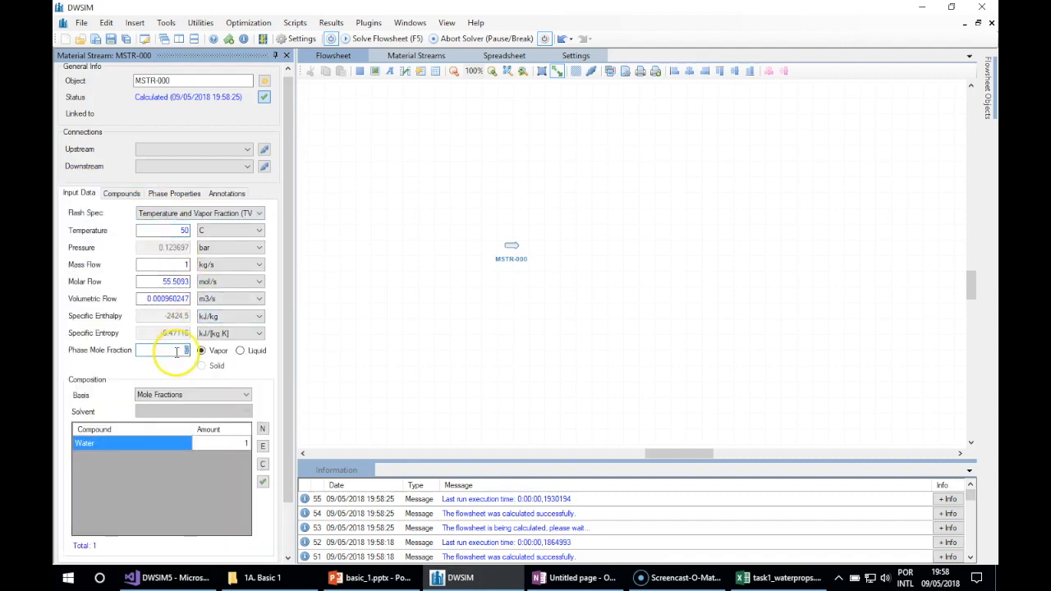
text(0)
key(Return)
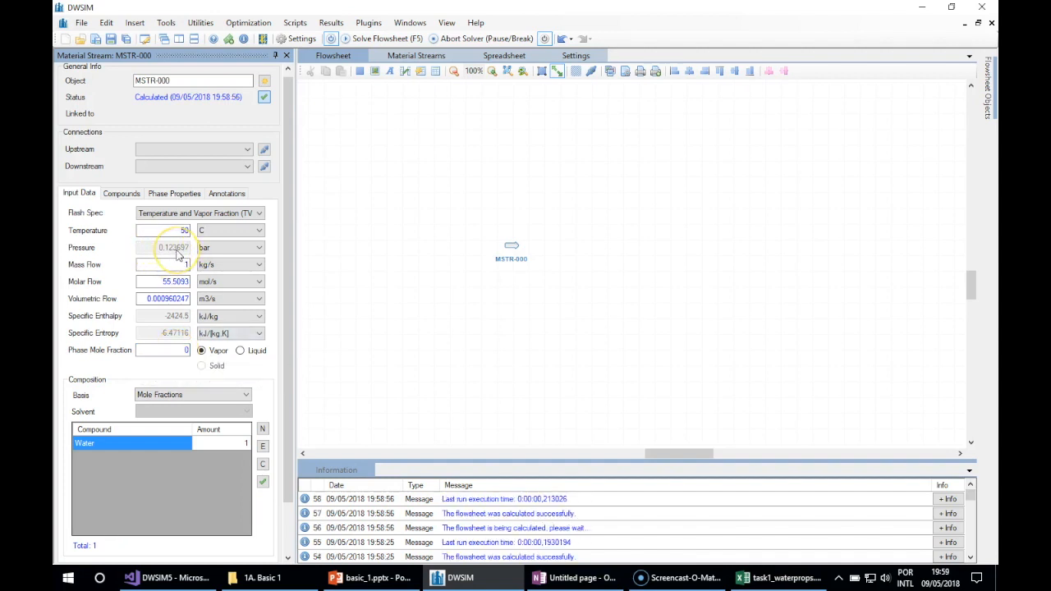
Switch to Excel and enter 0.12369 in cell C4 as the Peng-Robinson EOS vapor pressure
click(772, 577)
click(284, 203)
click(292, 192)
text(0.12)
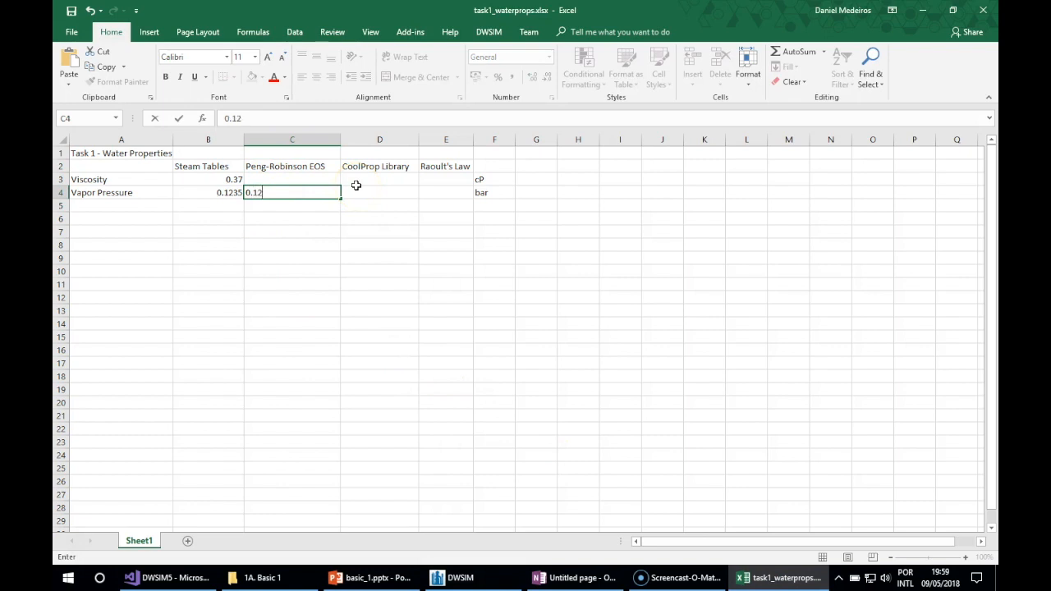
text(369)
key(Up)
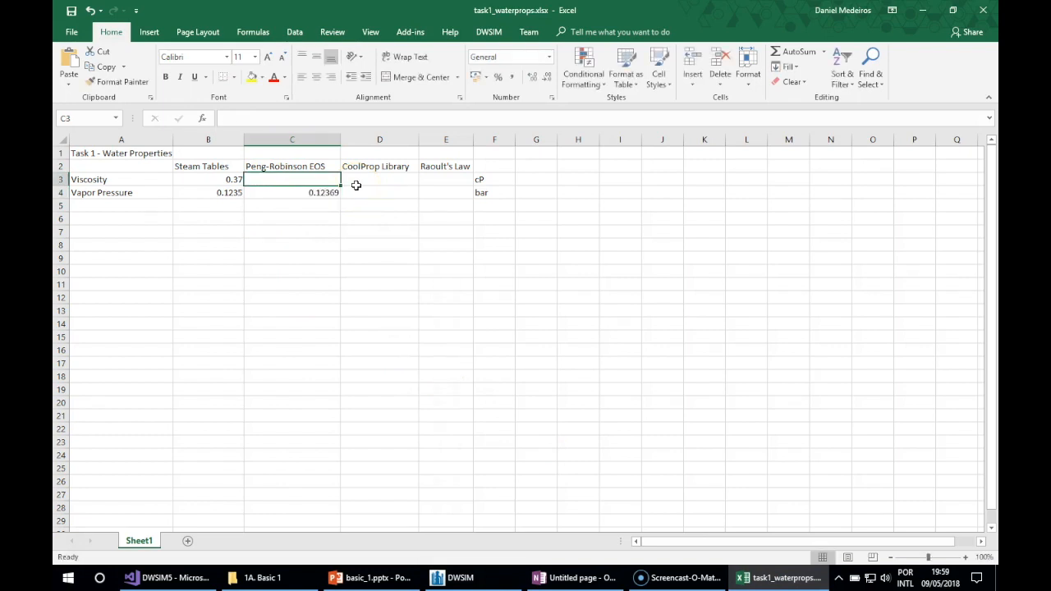
Extend the row labels in A3 and A4 to read "Viscosity @ 75 C" and "Vapor Pressure @ 50 C"
double_click(139, 178)
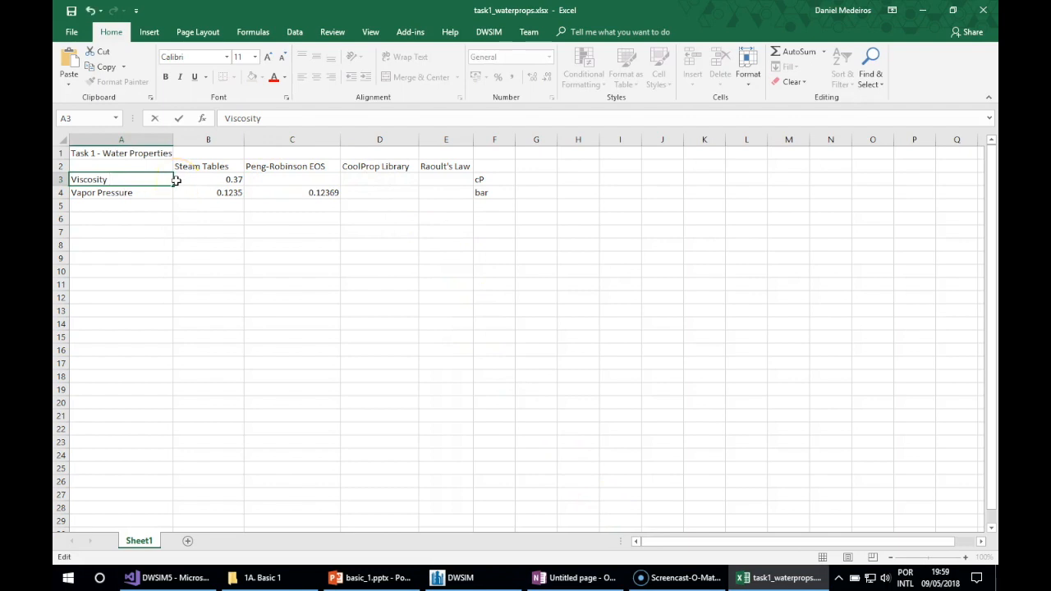
text(@ 75 C)
key(Return)
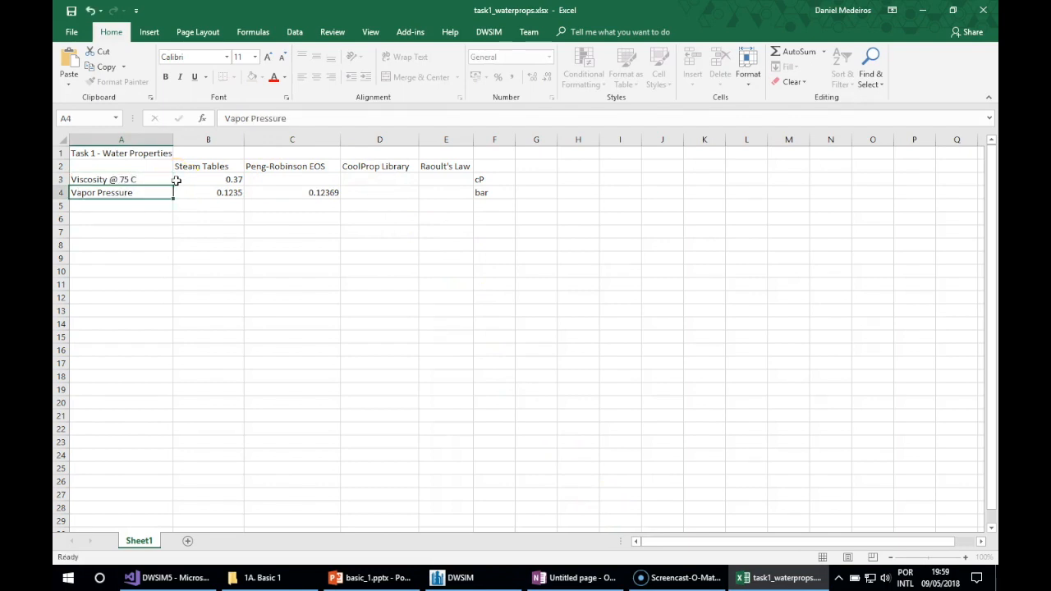
key(ctrl+z)
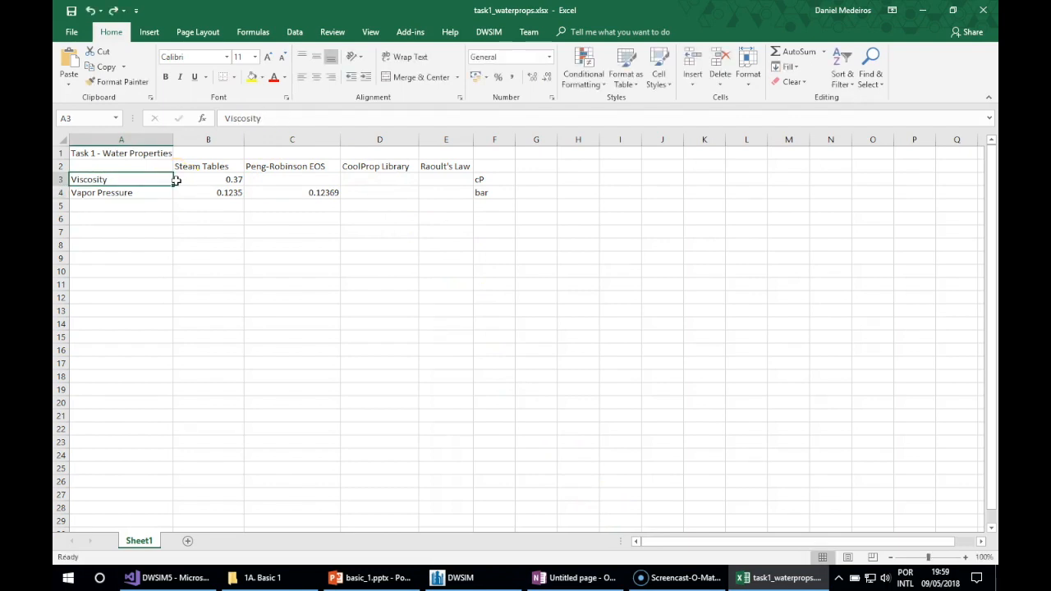
key(ctrl+y)
key(Down)
key(F2)
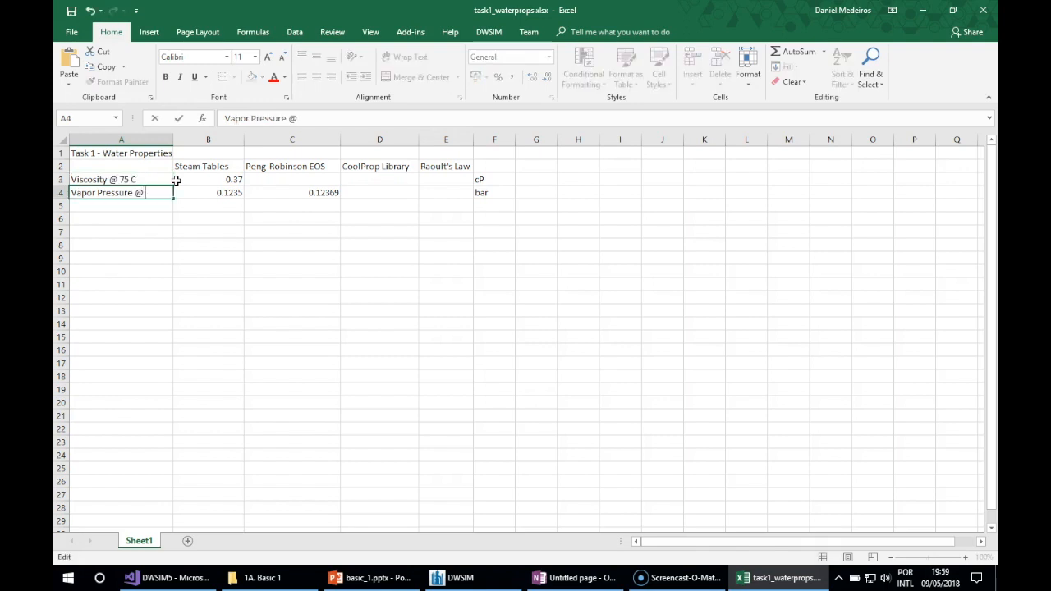
key(Return)
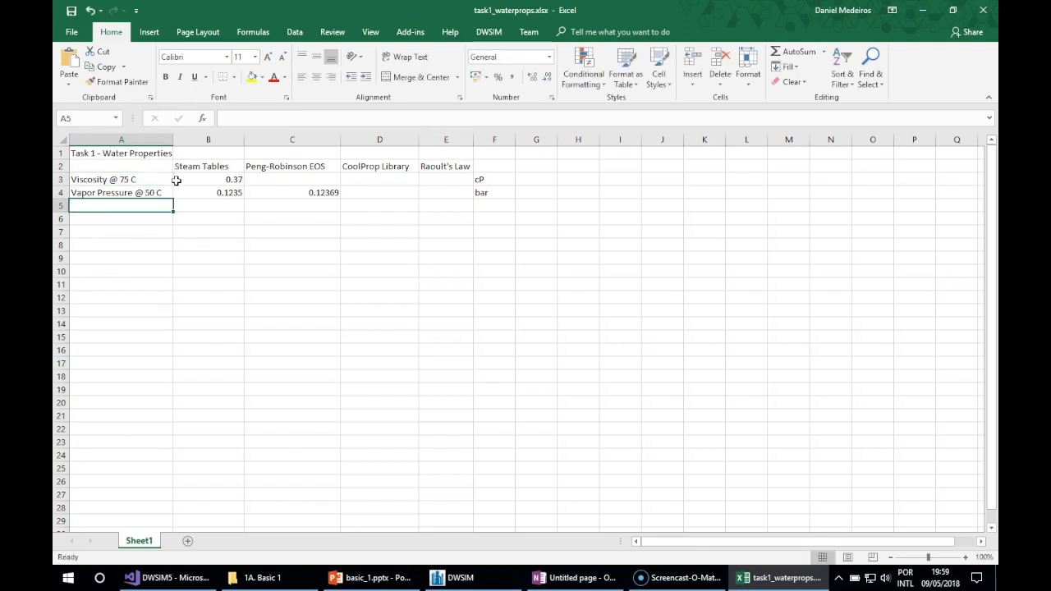
Select cell C3 for the Peng-Robinson viscosity, then switch to DWSIM and set the temperature of MSTR-000 to 75 C
click(296, 190)
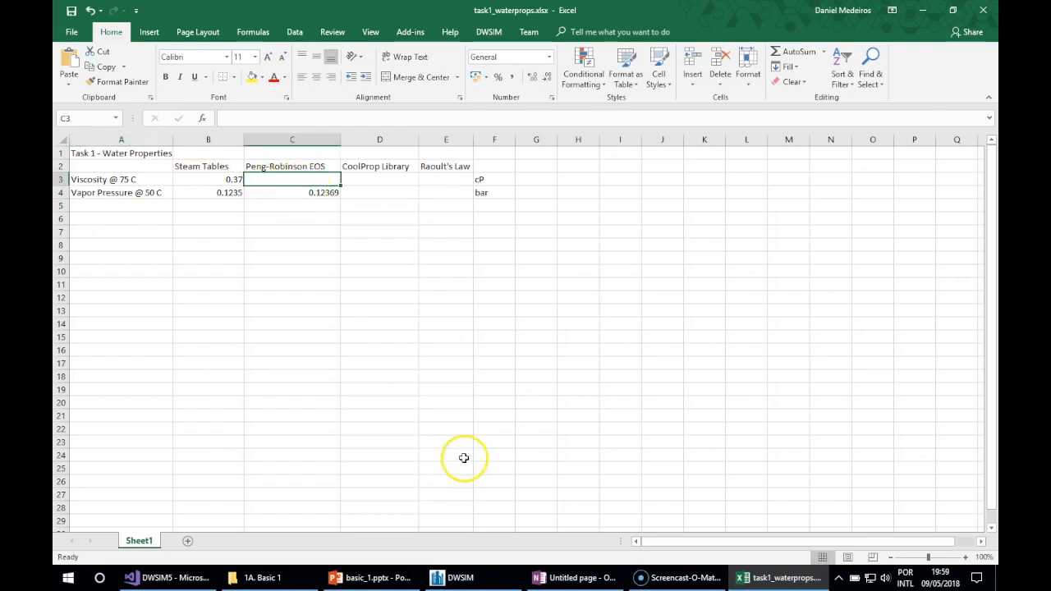
click(469, 577)
double_click(169, 230)
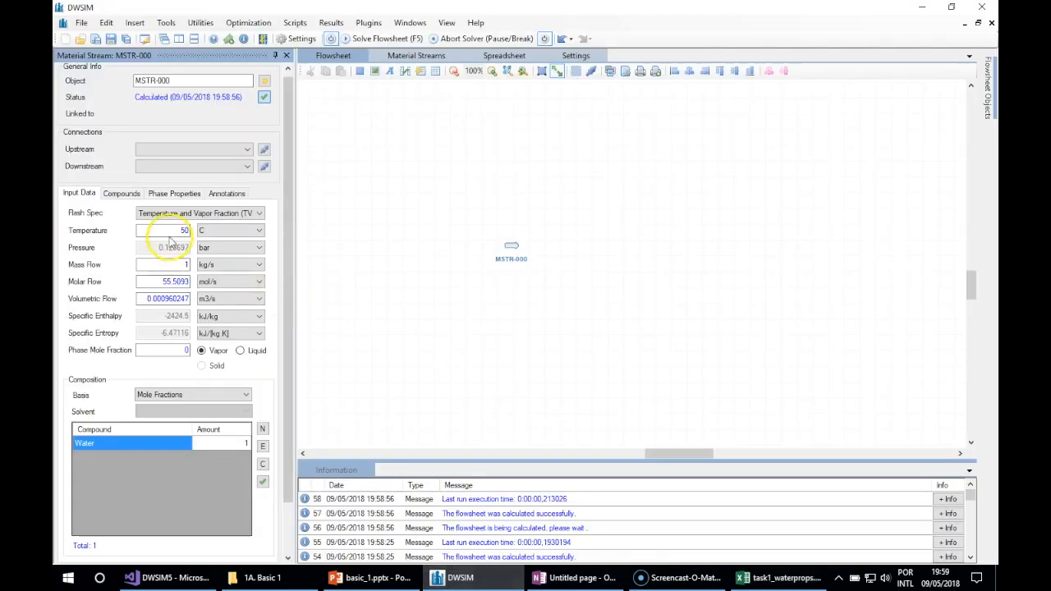
text(75)
key(Return)
Change the flash spec of MSTR-000 to Temperature and Pressure (TP) and set its pressure to 1 bar, keeping the simulation open
click(218, 213)
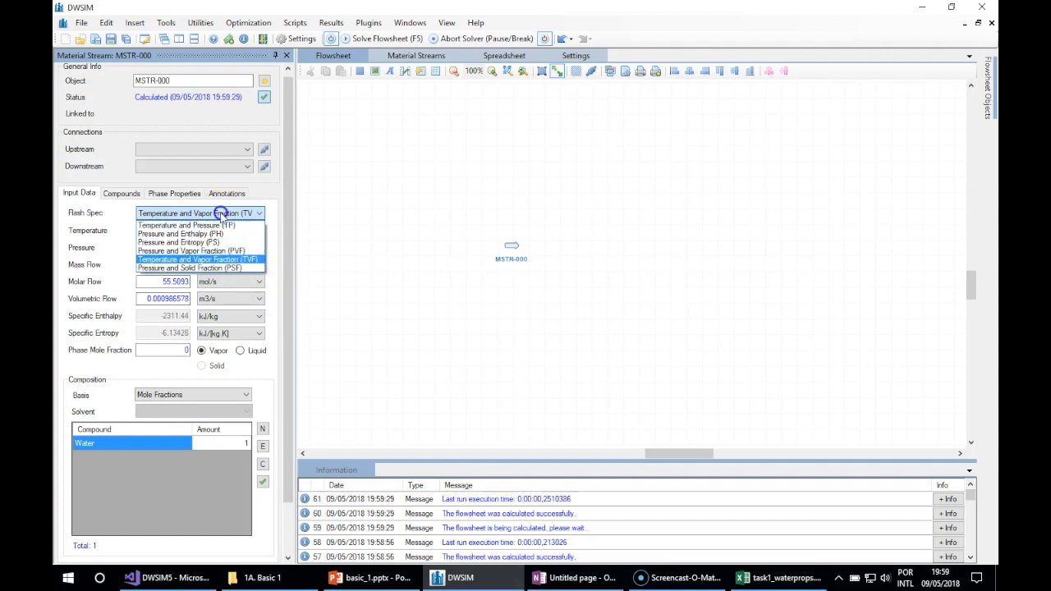
click(190, 225)
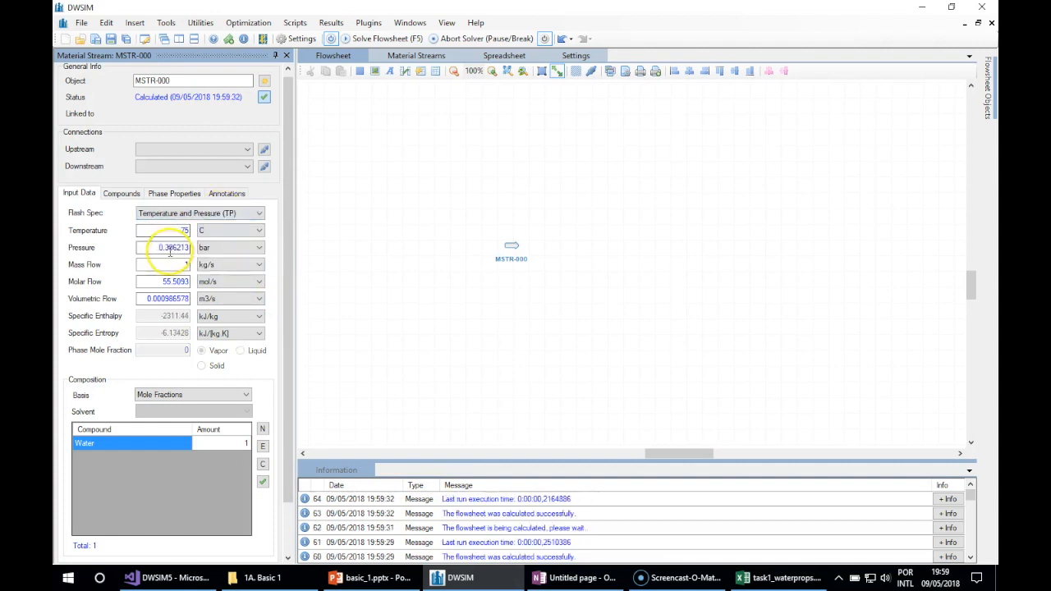
text(1)
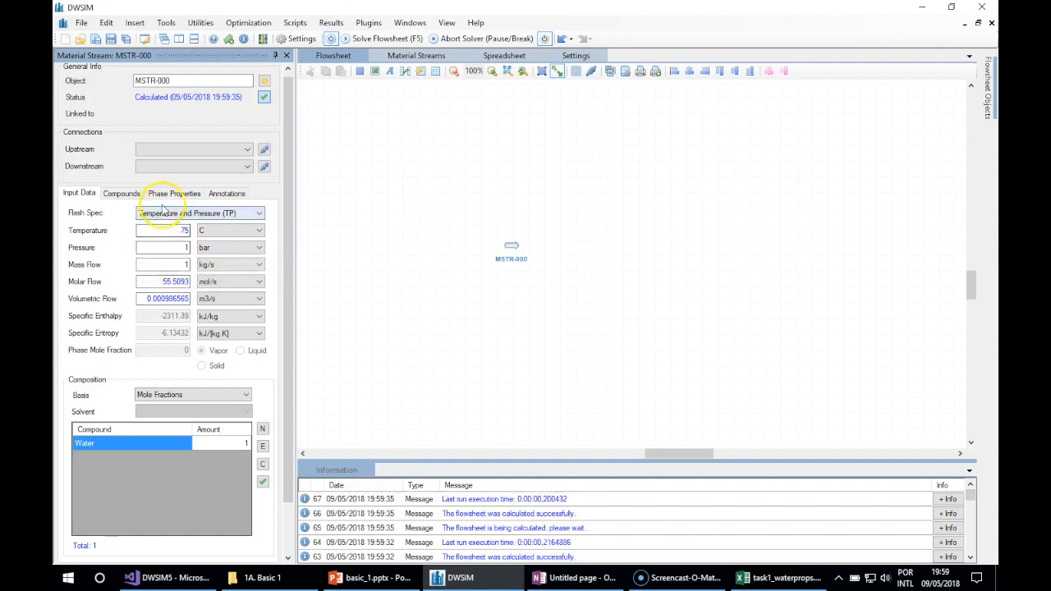
click(981, 7)
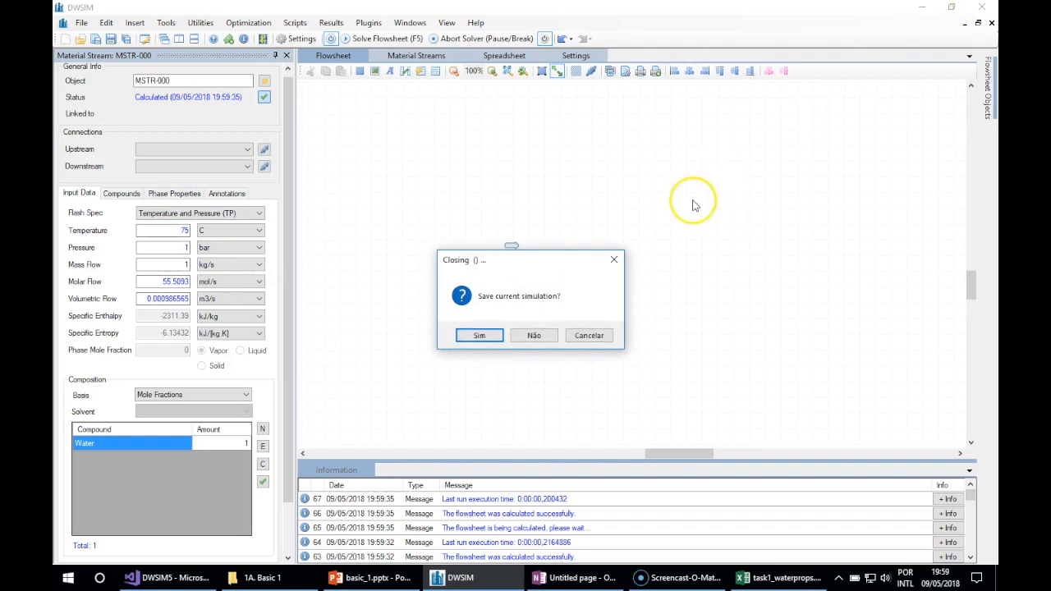
click(593, 335)
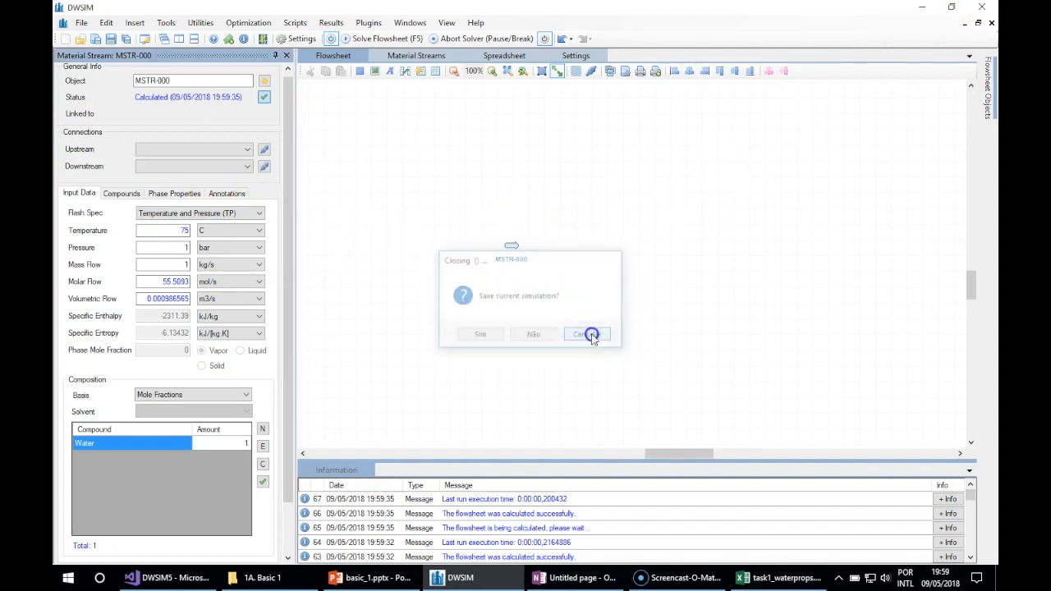
Look up the dynamic viscosity of the Liquid 1 phase of MSTR-000 at 75 C
click(159, 194)
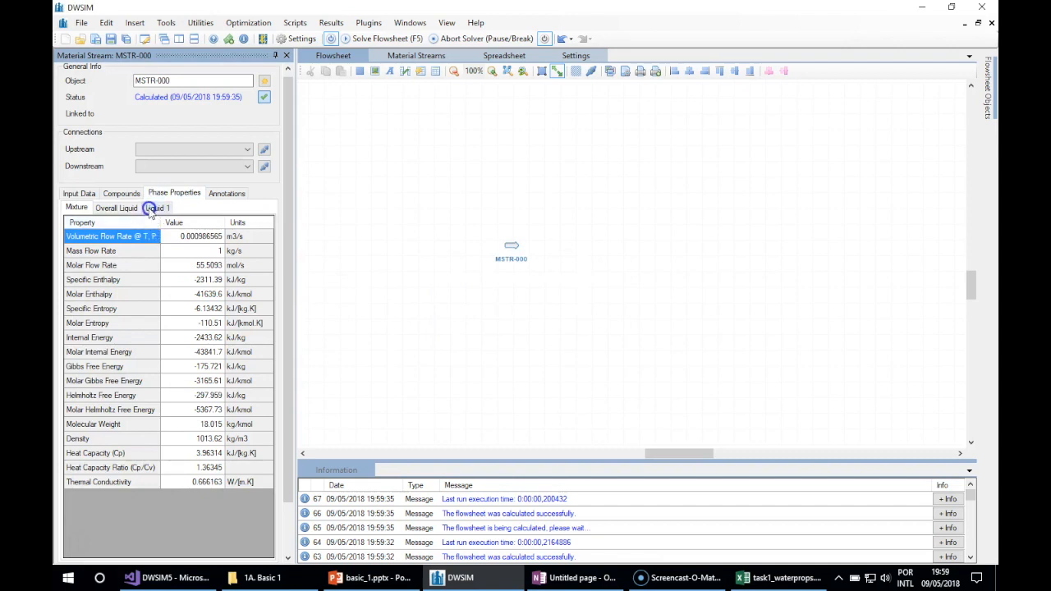
click(152, 209)
click(182, 364)
scroll(182, 365, down, 1)
scroll(182, 365, down, 1)
click(196, 555)
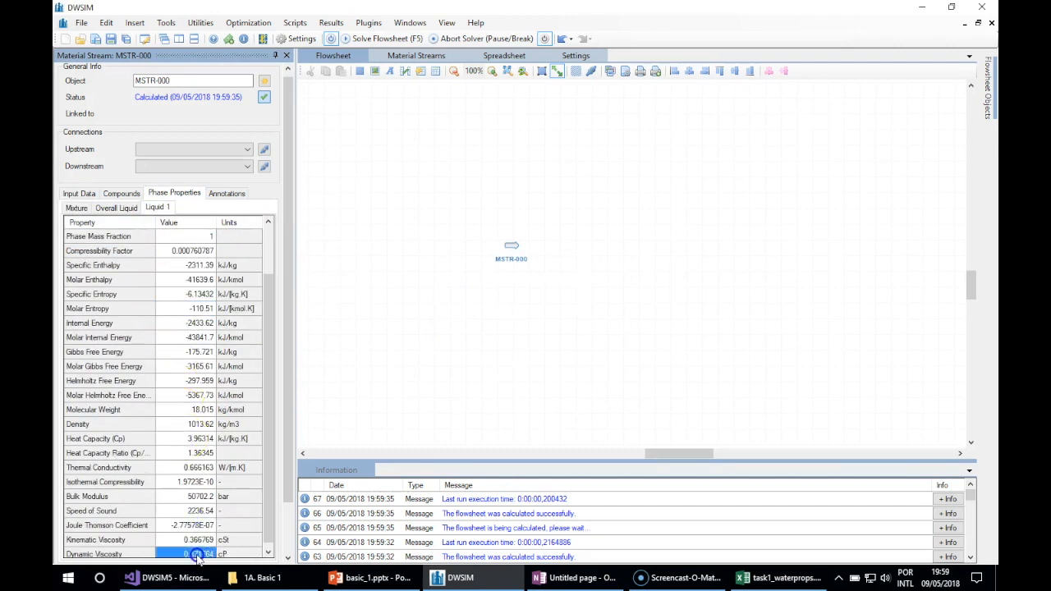
scroll(197, 558, down, 1)
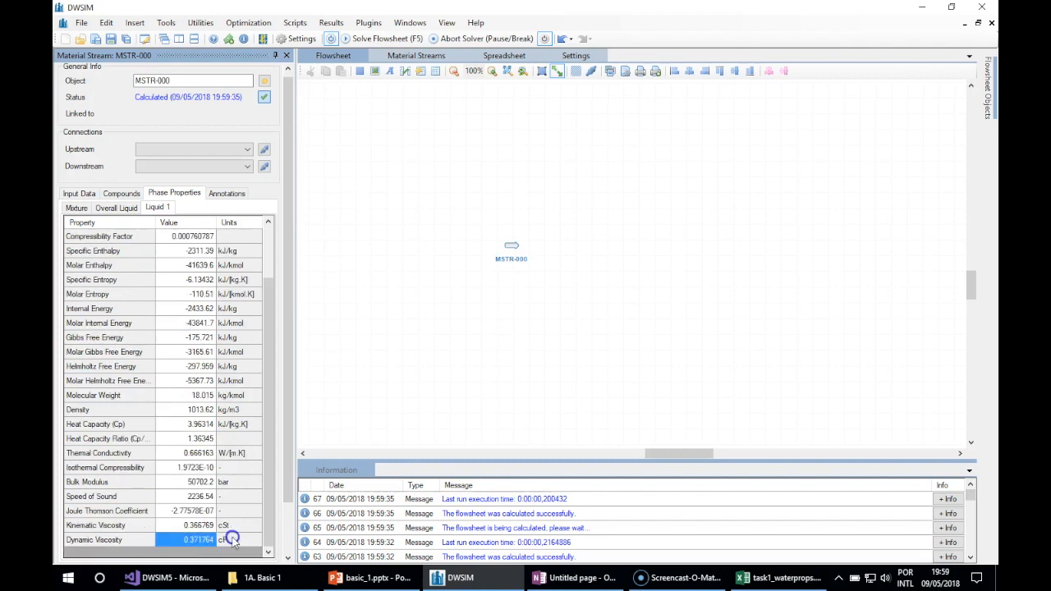
Switch to Excel, enter 0.3717 in C3 as the Peng-Robinson viscosity, and move to the CoolProp Library column
click(776, 577)
text(0.)
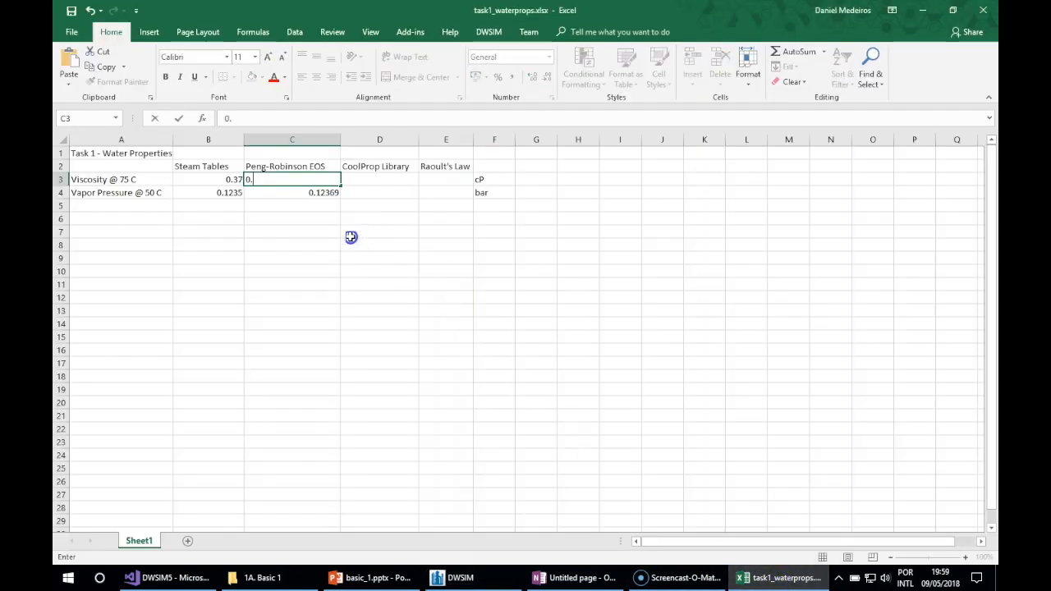
text(3717)
key(Return)
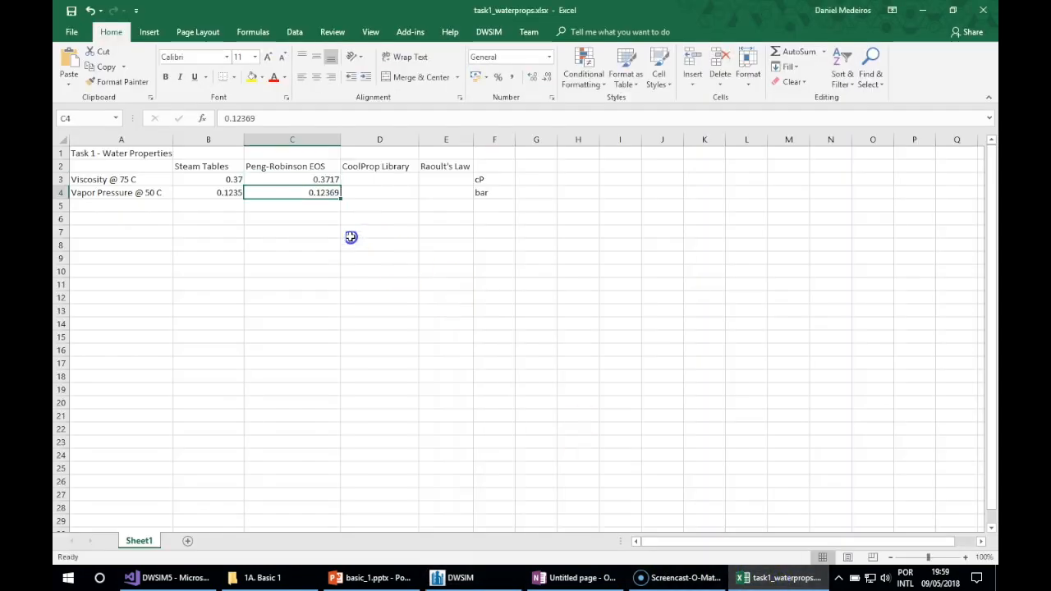
click(378, 179)
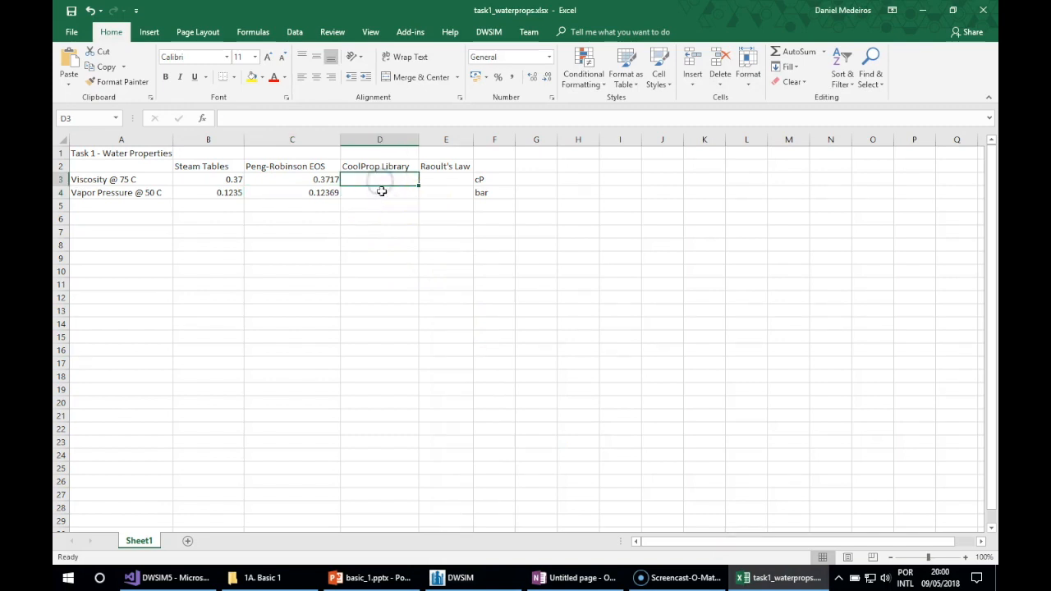
click(371, 167)
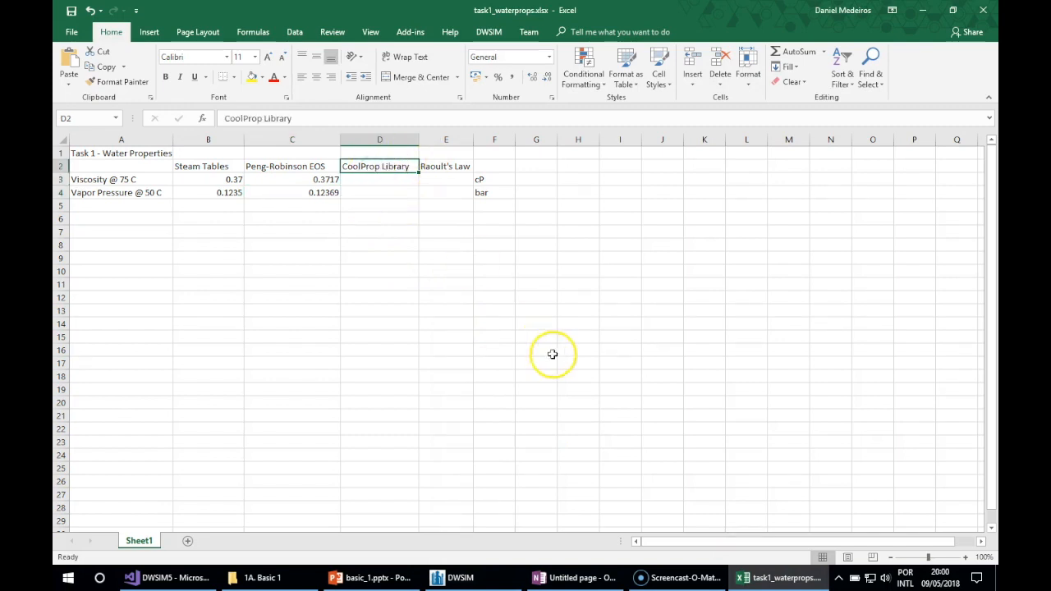
Switch to DWSIM and replace the Peng-Robinson (PR) property package with CoolProp in the simulation settings
click(461, 577)
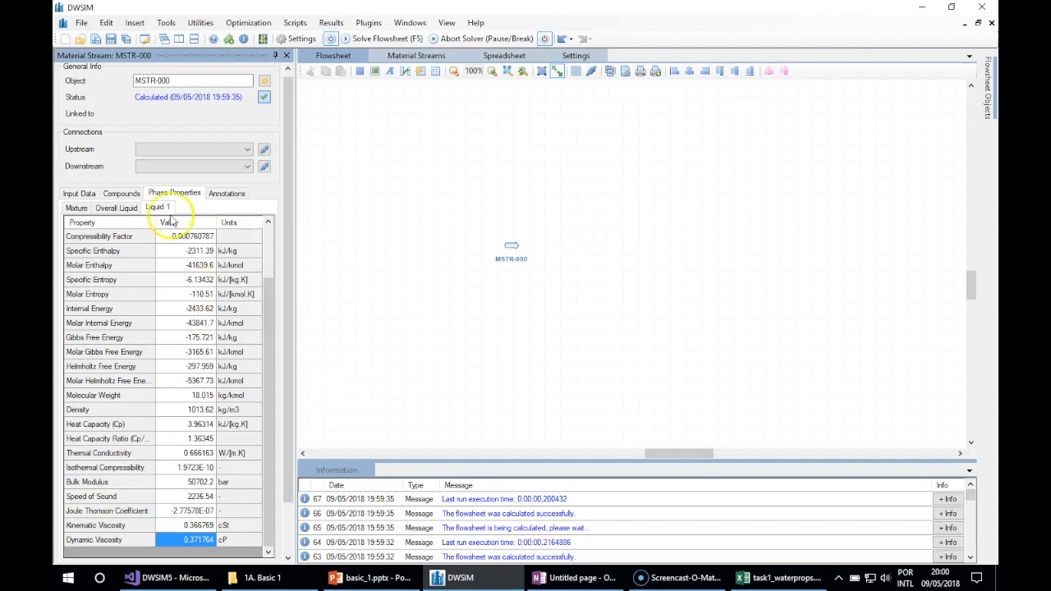
click(80, 193)
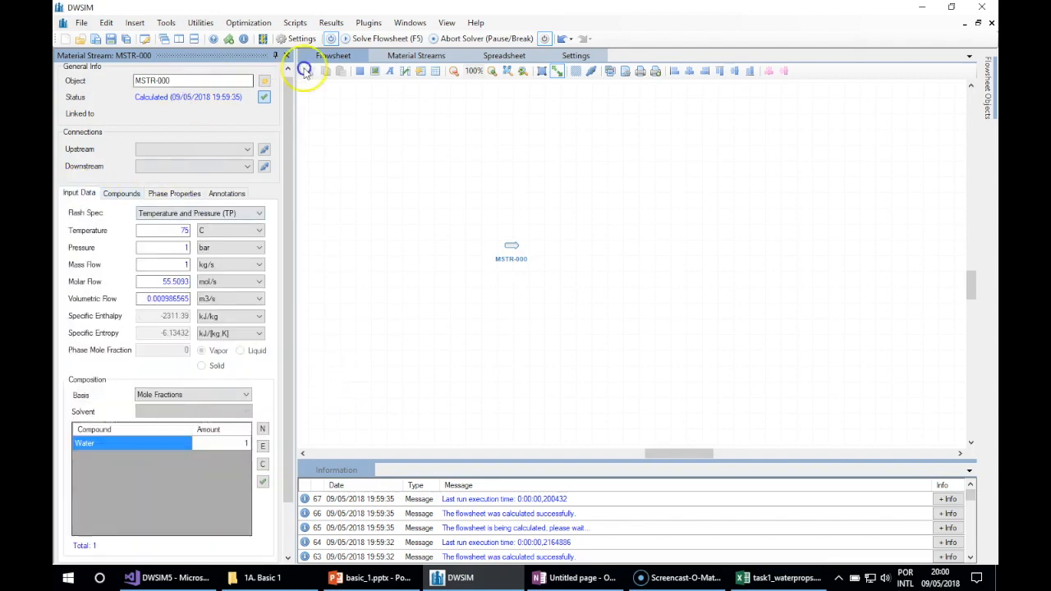
click(575, 55)
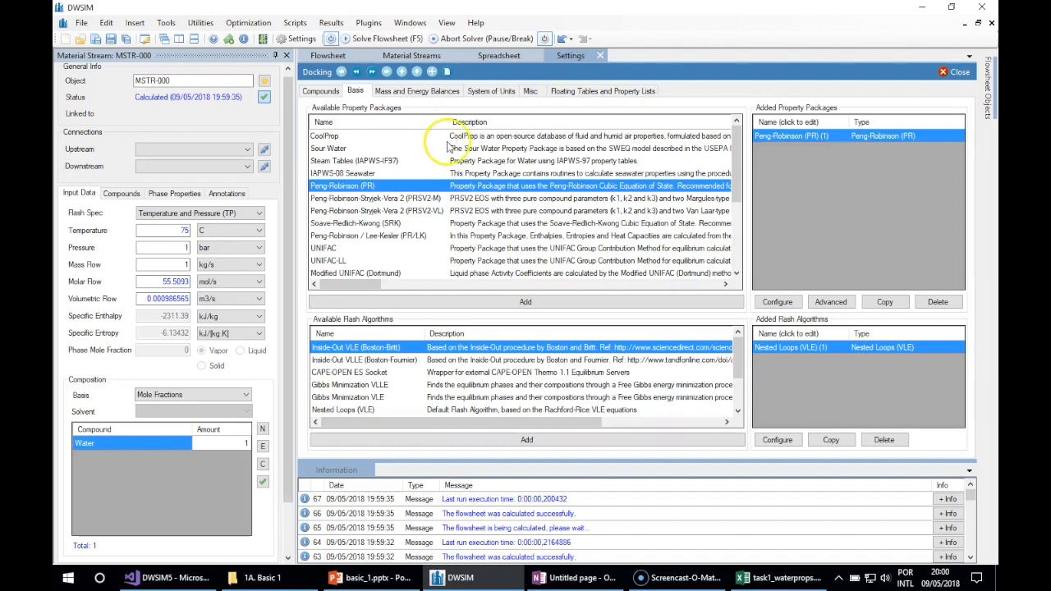
click(948, 302)
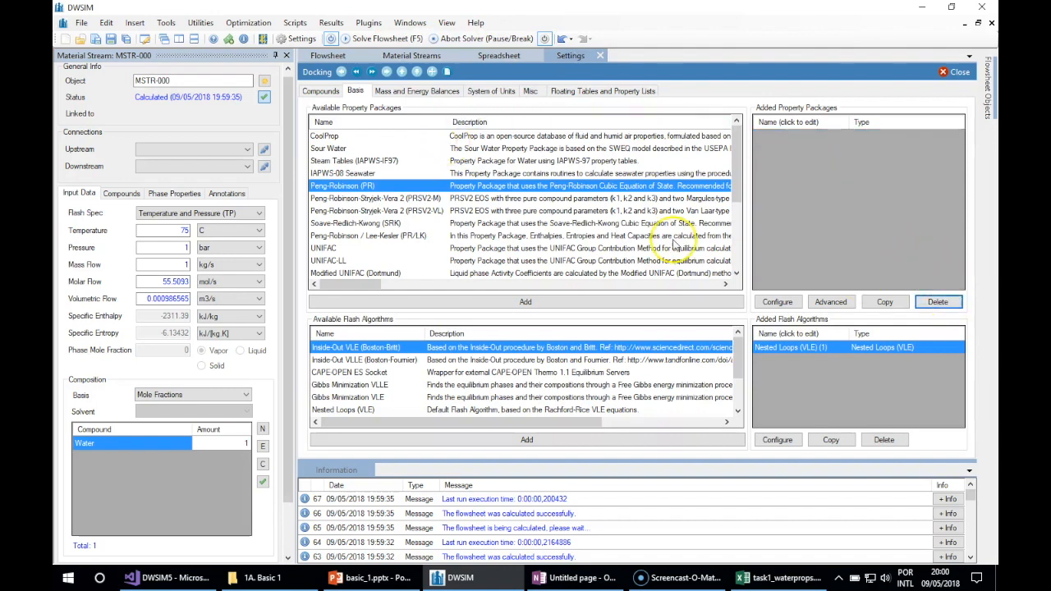
click(360, 138)
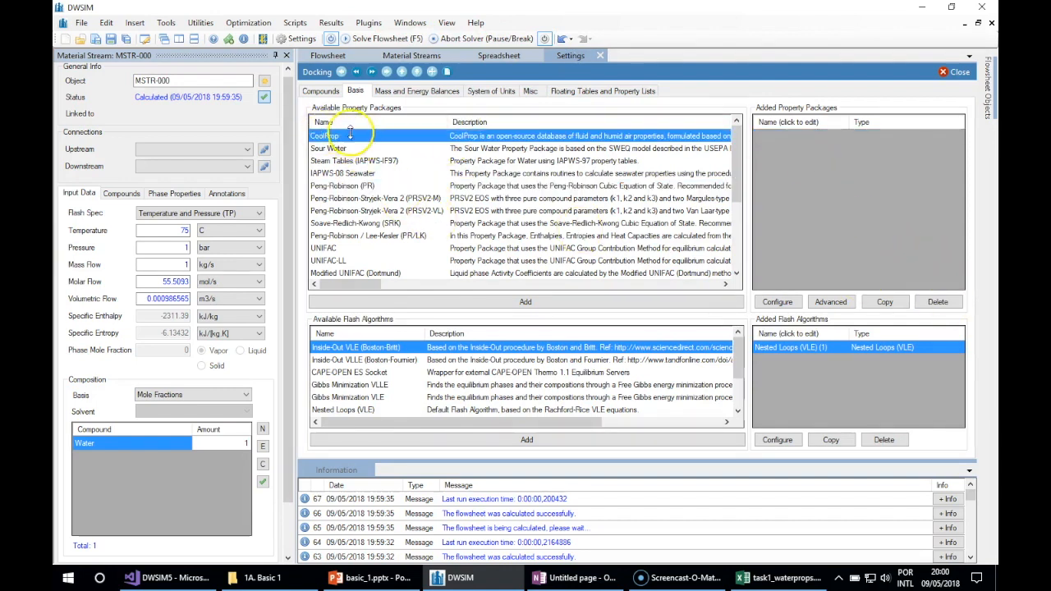
click(523, 303)
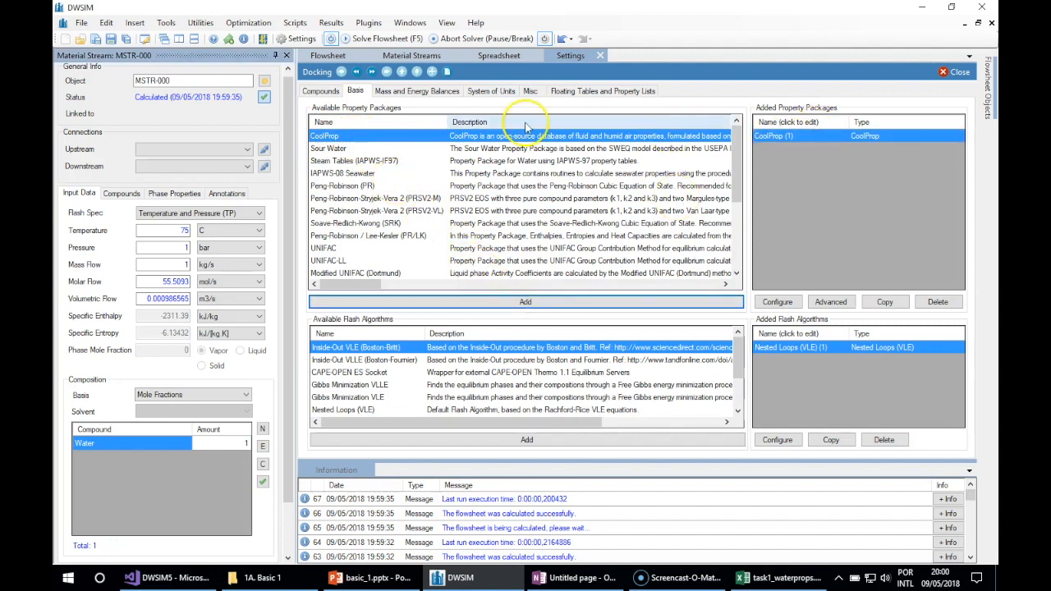
Return to the flowsheet and recalculate material stream MSTR-000 with the CoolProp package
click(332, 56)
mouse_move(501, 252)
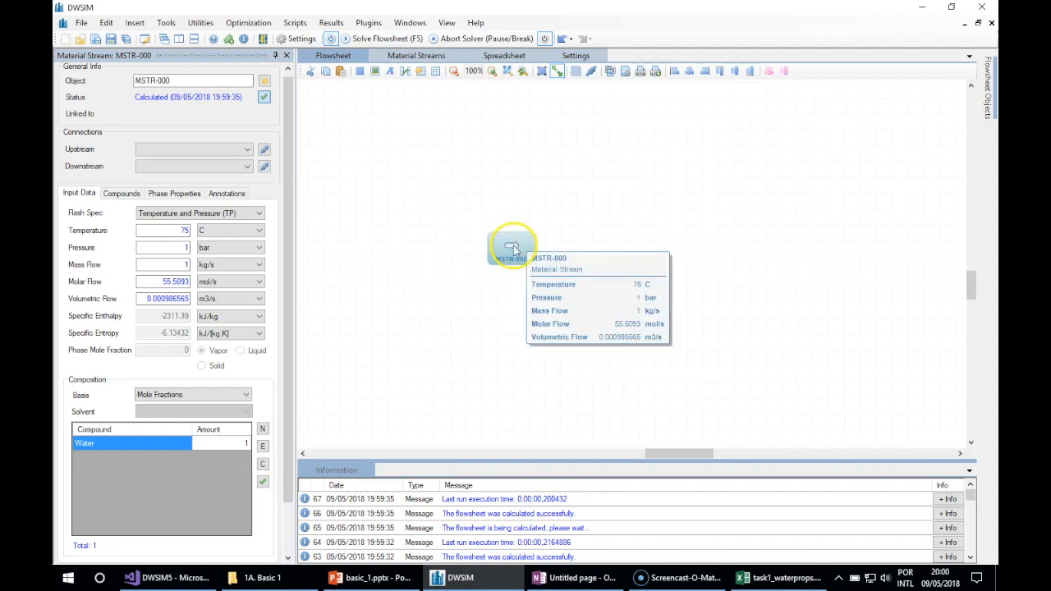
right_click(511, 249)
click(554, 285)
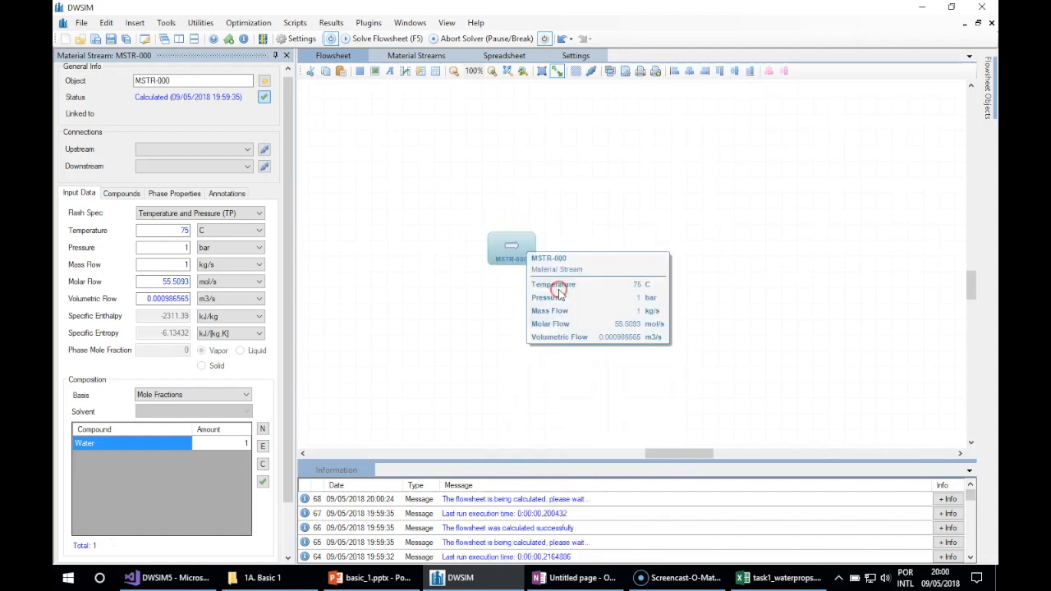
Look up the dynamic viscosity of the Liquid 1 phase of MSTR-000 calculated with CoolProp
click(182, 193)
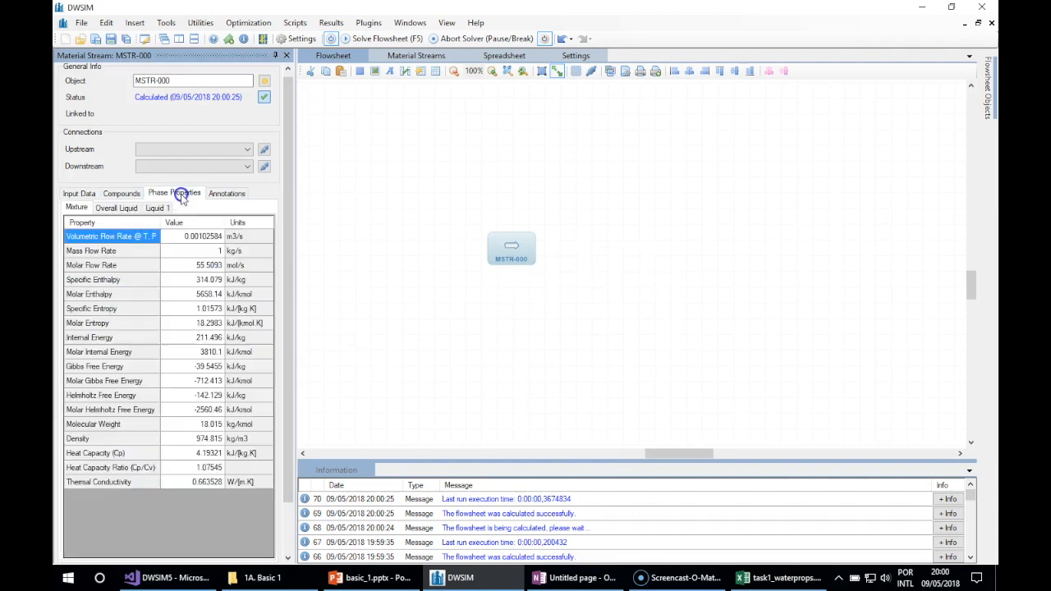
click(156, 208)
click(188, 453)
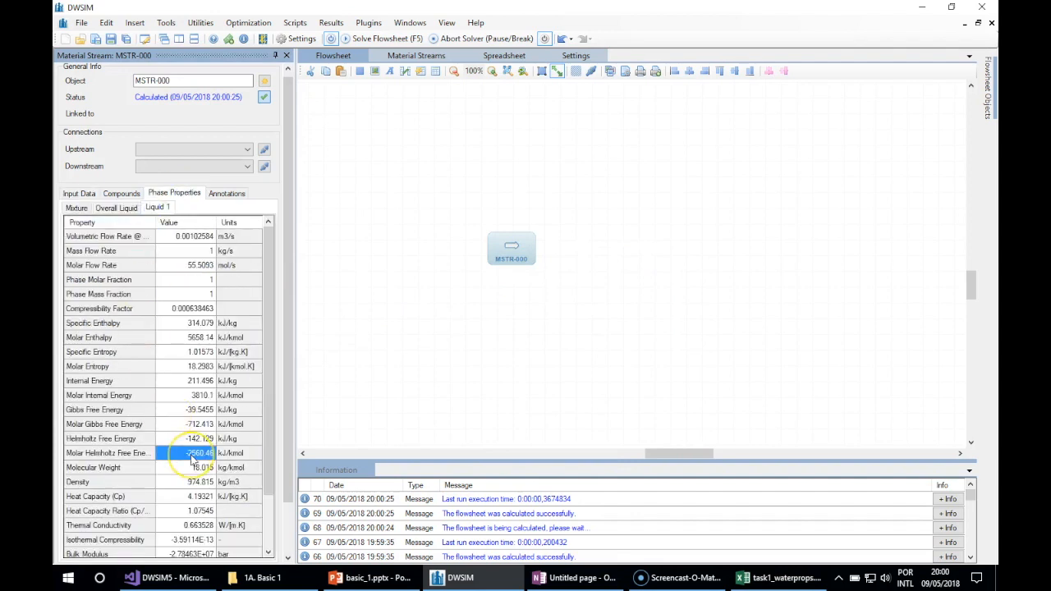
scroll(191, 456, down, 2)
click(190, 540)
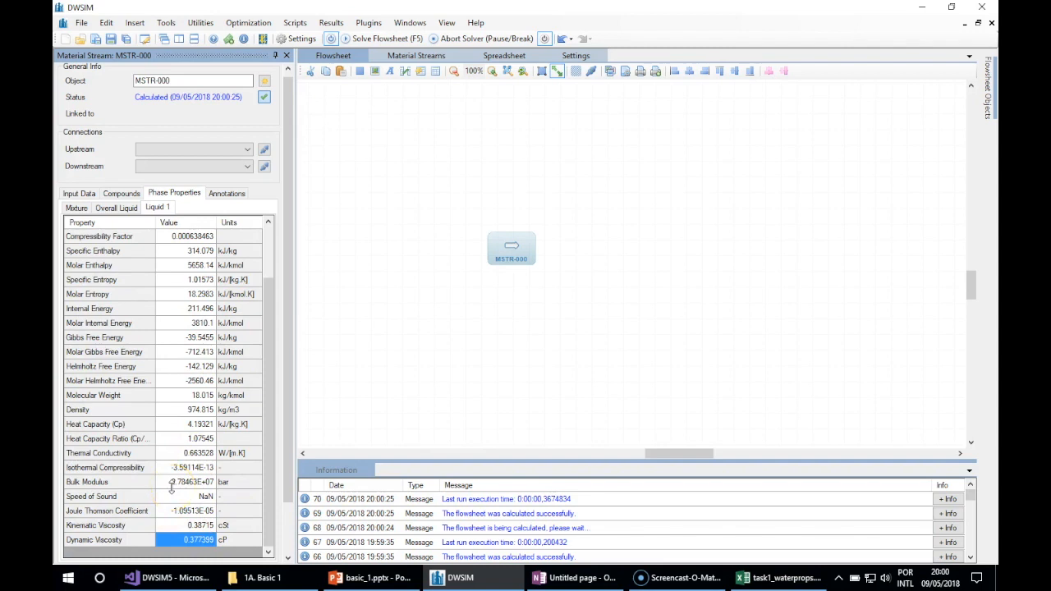
Switch to Excel and enter 0.377 in D3 as the CoolProp viscosity at 75 C
click(776, 577)
click(387, 181)
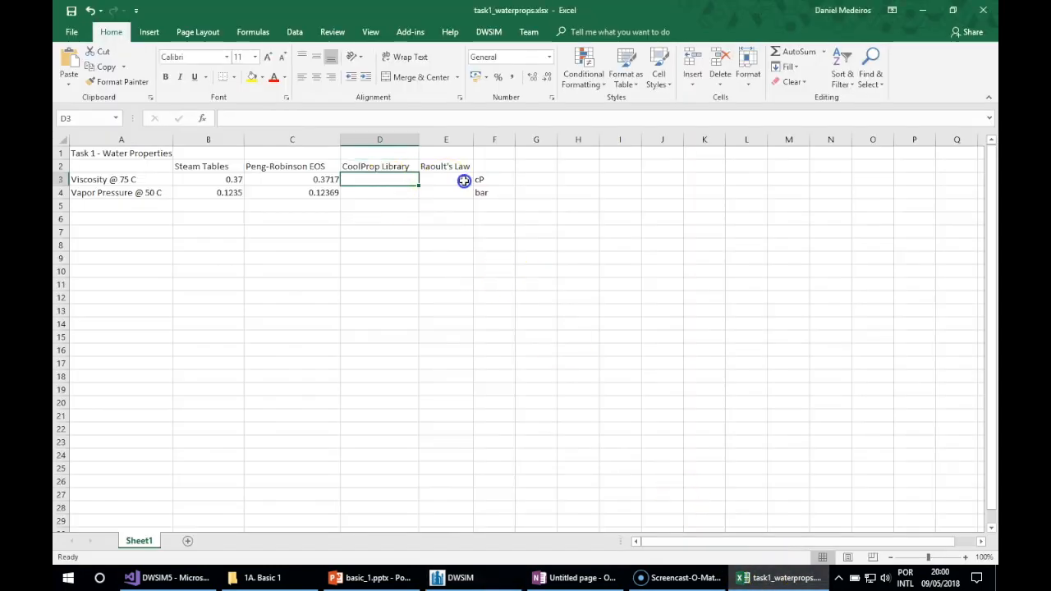
text(0.377)
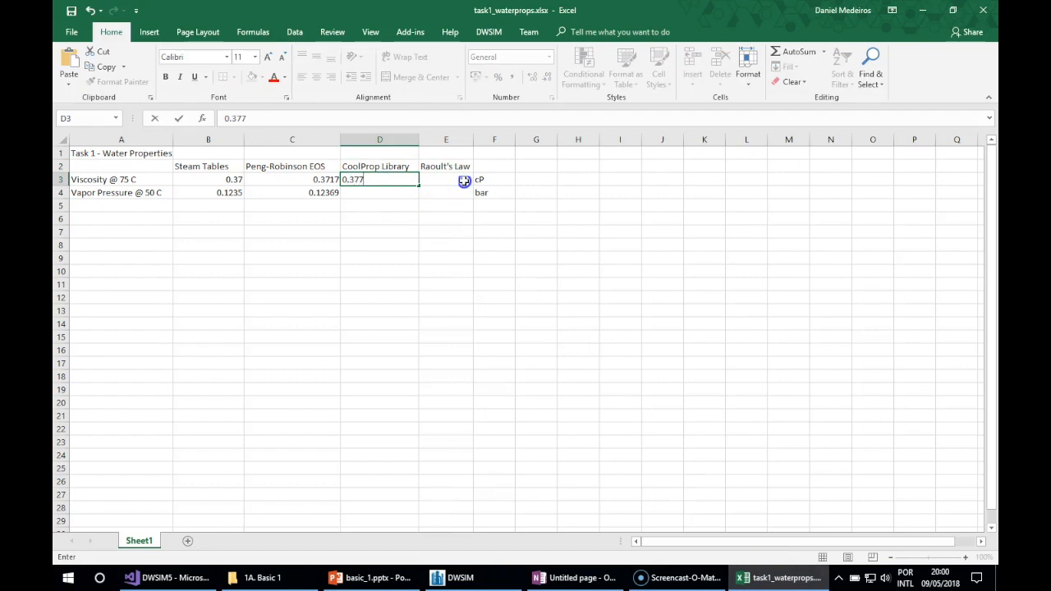
key(Return)
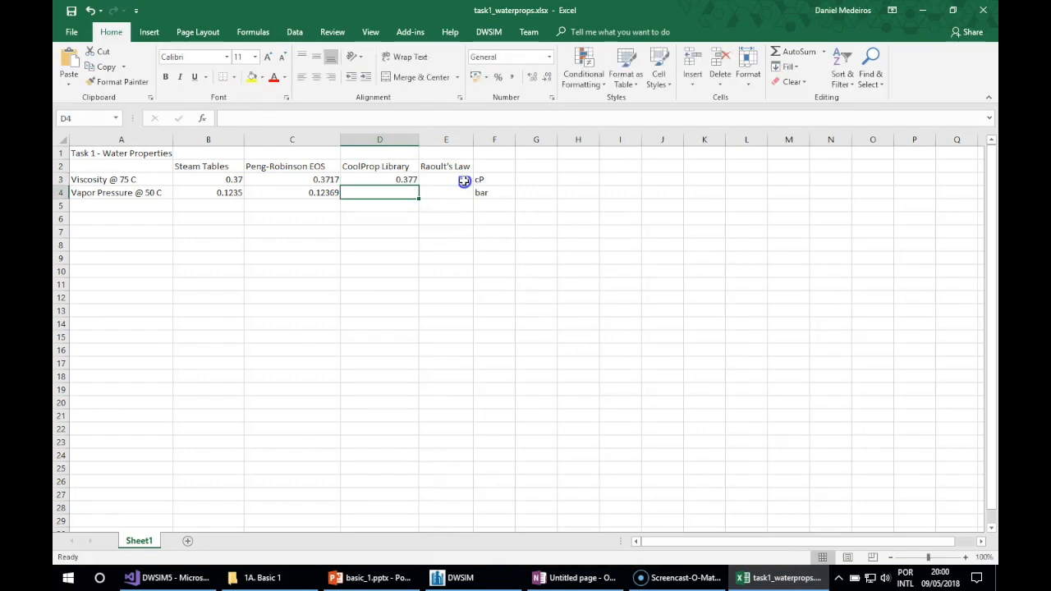
Switch to DWSIM and set the temperature of MSTR-000 to 50 C in its input data
click(439, 577)
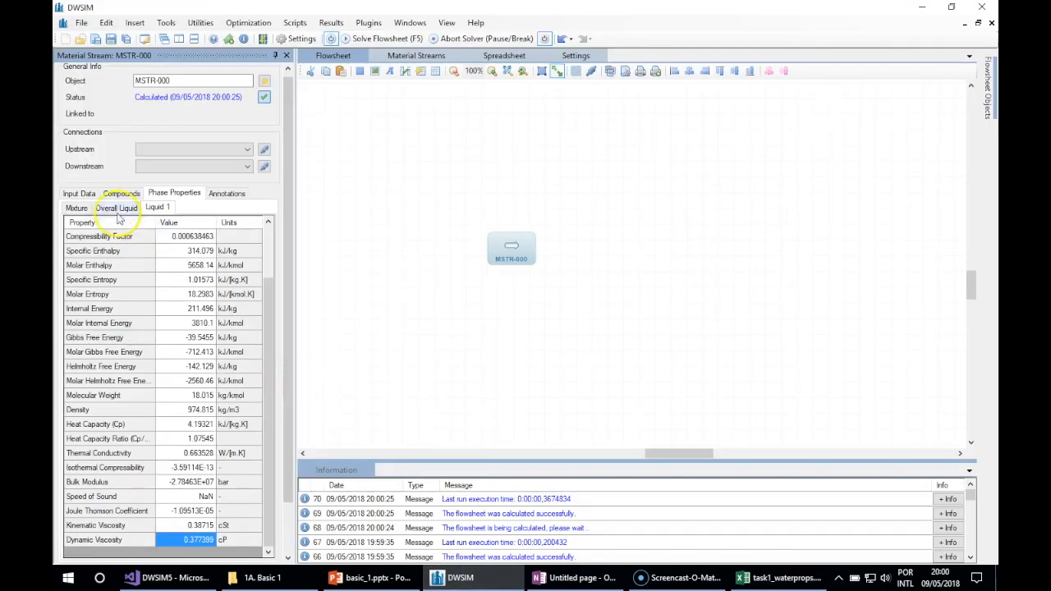
click(79, 193)
click(165, 230)
text(50)
key(Return)
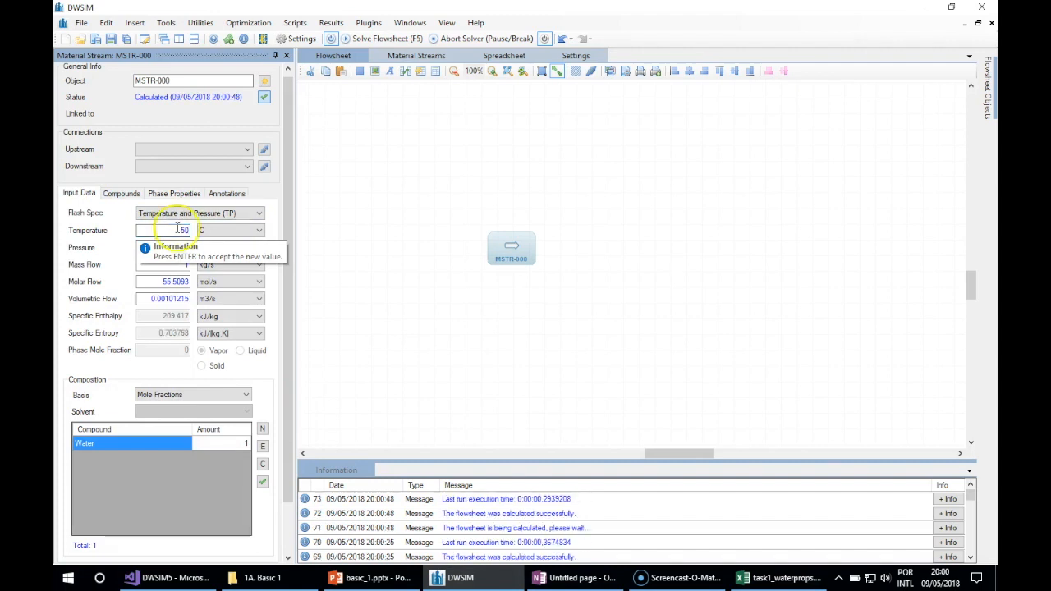
Change the flash spec of MSTR-000 to Temperature and Vapor Fraction (TVF) with a vapor phase mole fraction of 0
click(187, 213)
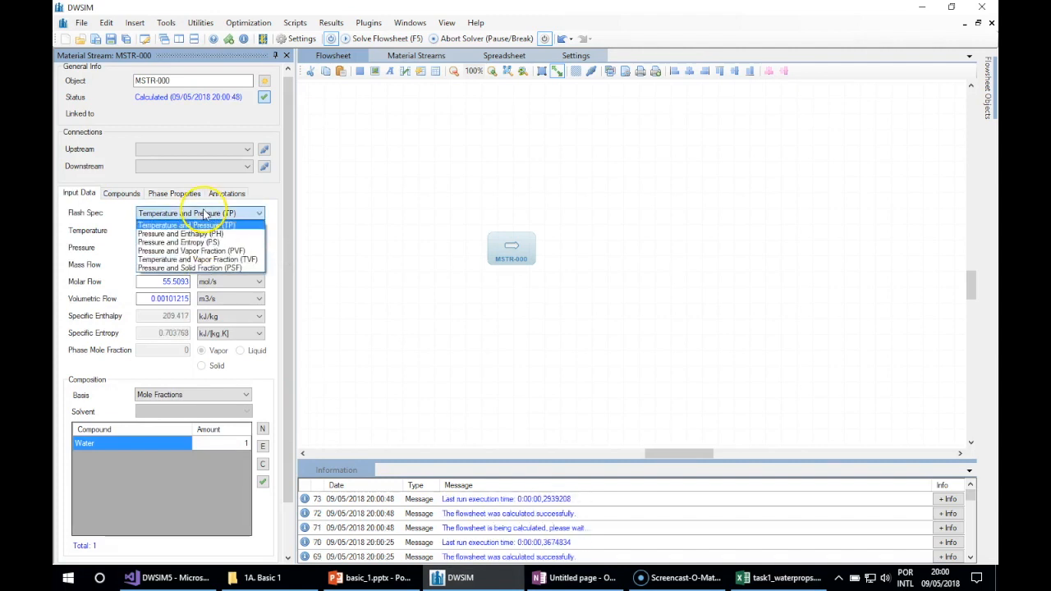
click(185, 259)
text(0)
key(Return)
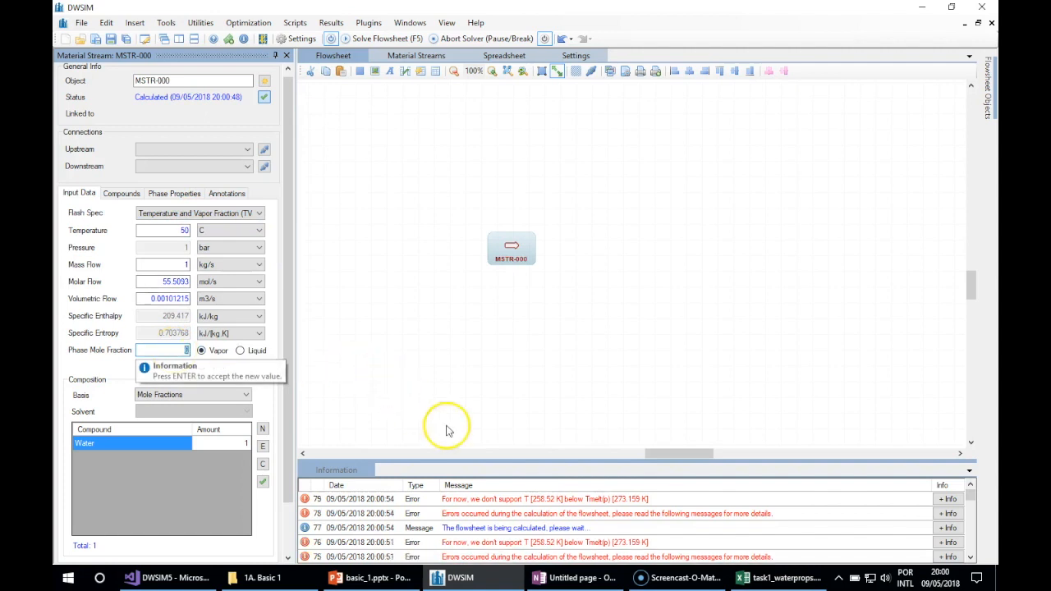
Examine the details of the latest calculation error, including its code location and mitigation actions, and close them
click(488, 499)
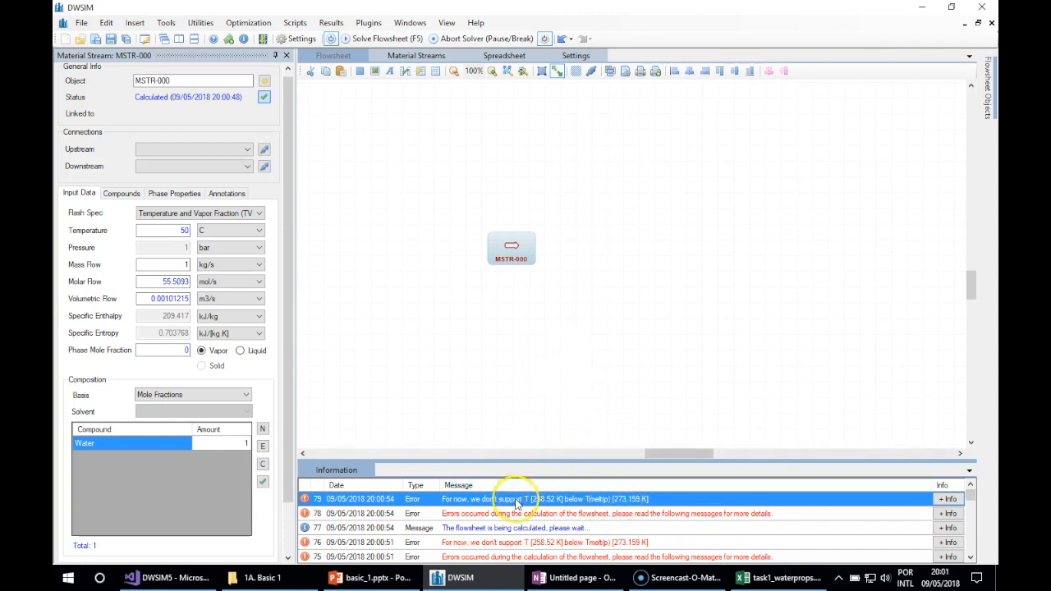
click(948, 498)
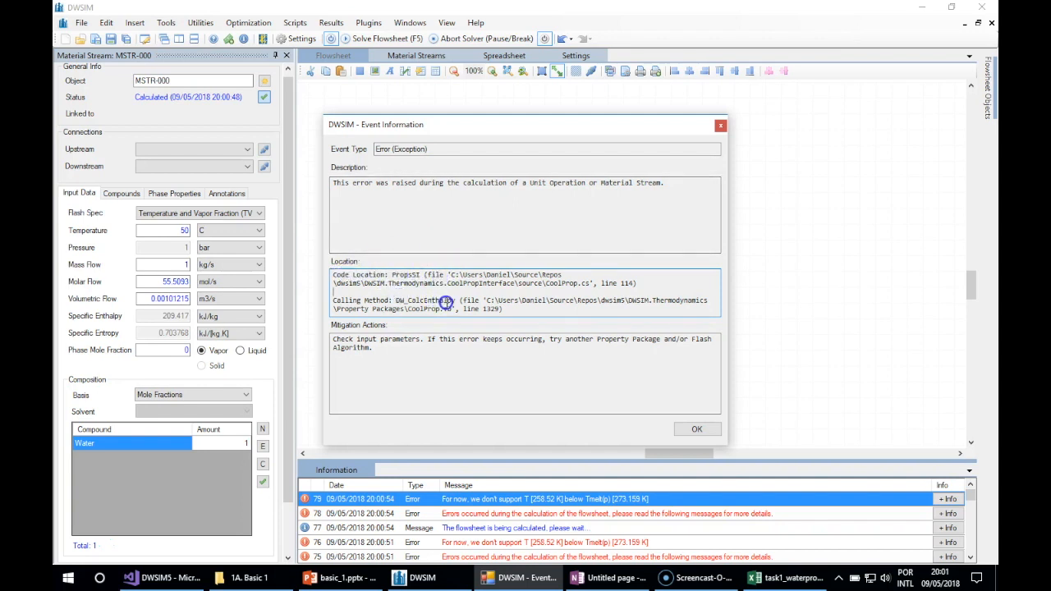
drag(505, 308, 328, 258)
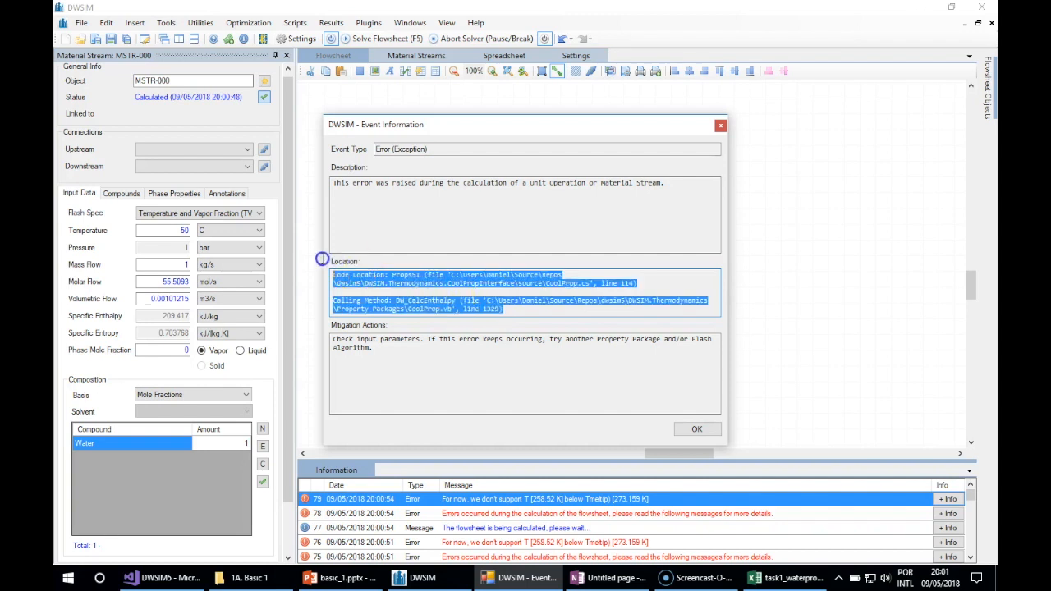
click(514, 293)
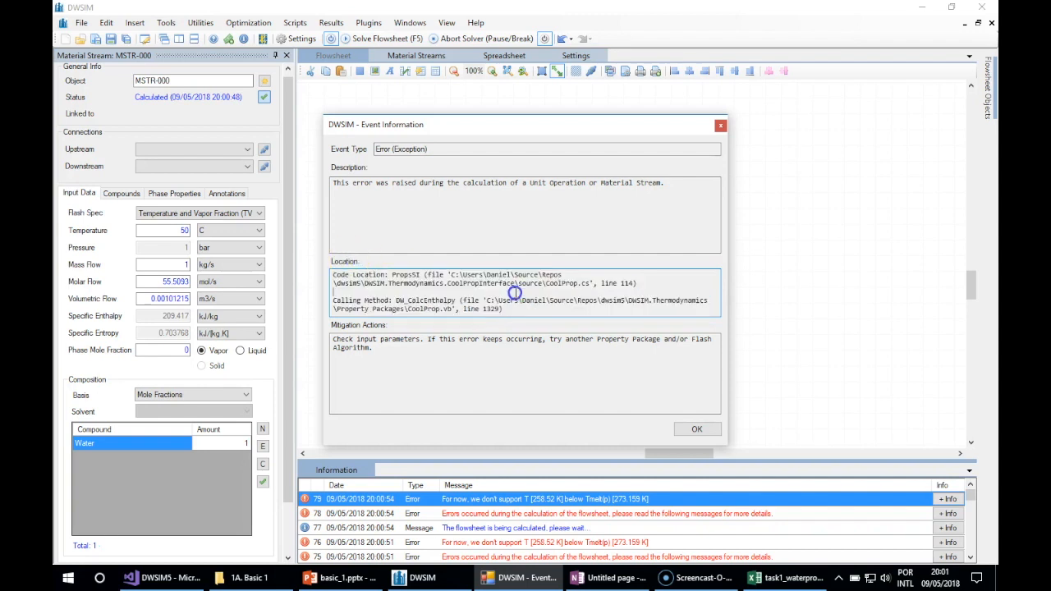
click(689, 428)
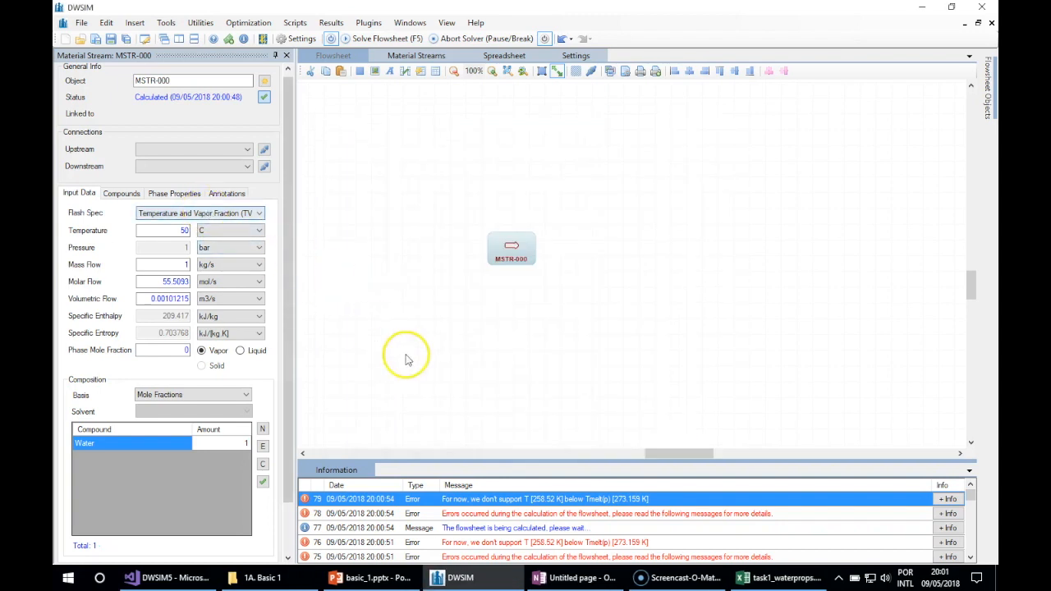
Switch to Excel, enter N/A centered in D4 as the CoolProp vapor pressure, and select E3 in the Raoult's Law column
click(772, 577)
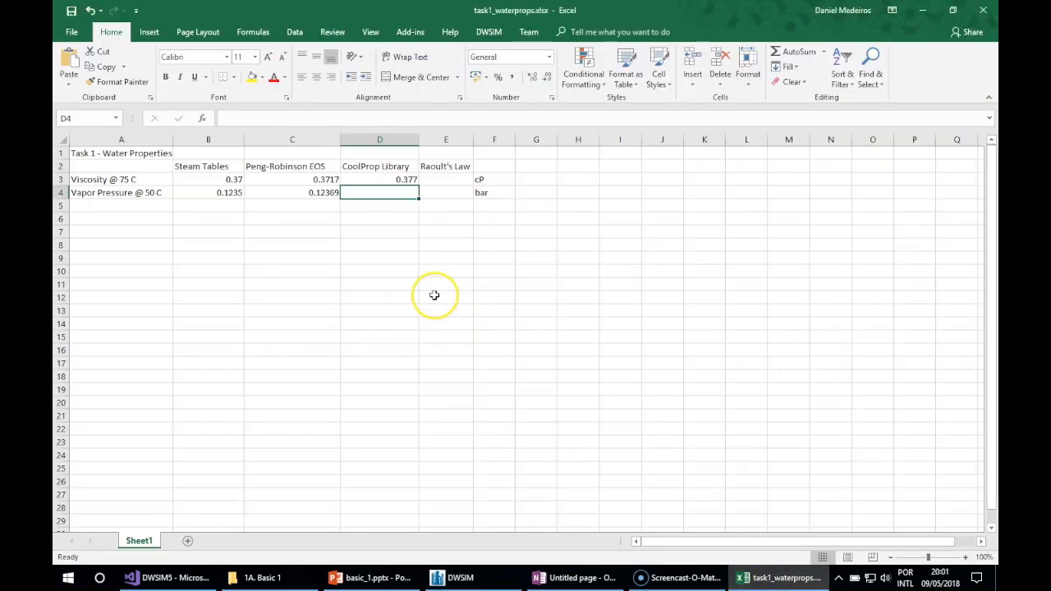
text(N/A)
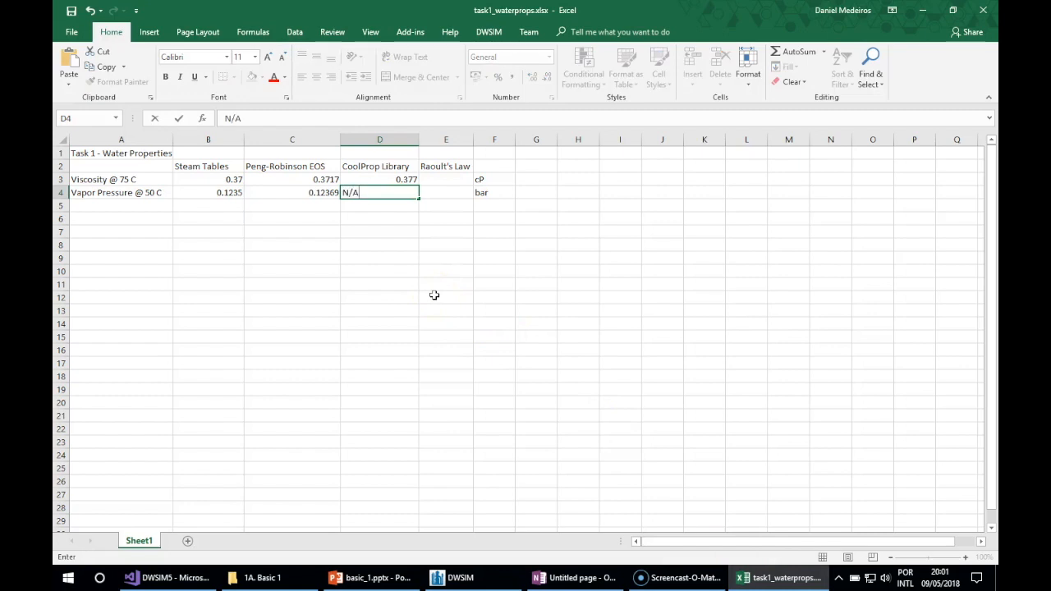
key(Return)
key(Up)
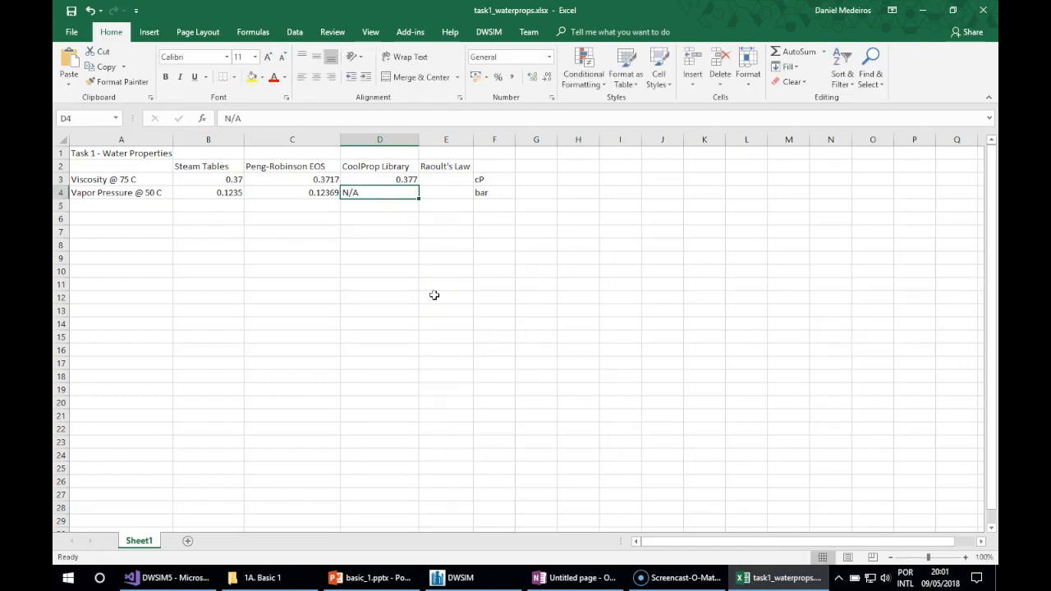
click(316, 77)
click(436, 180)
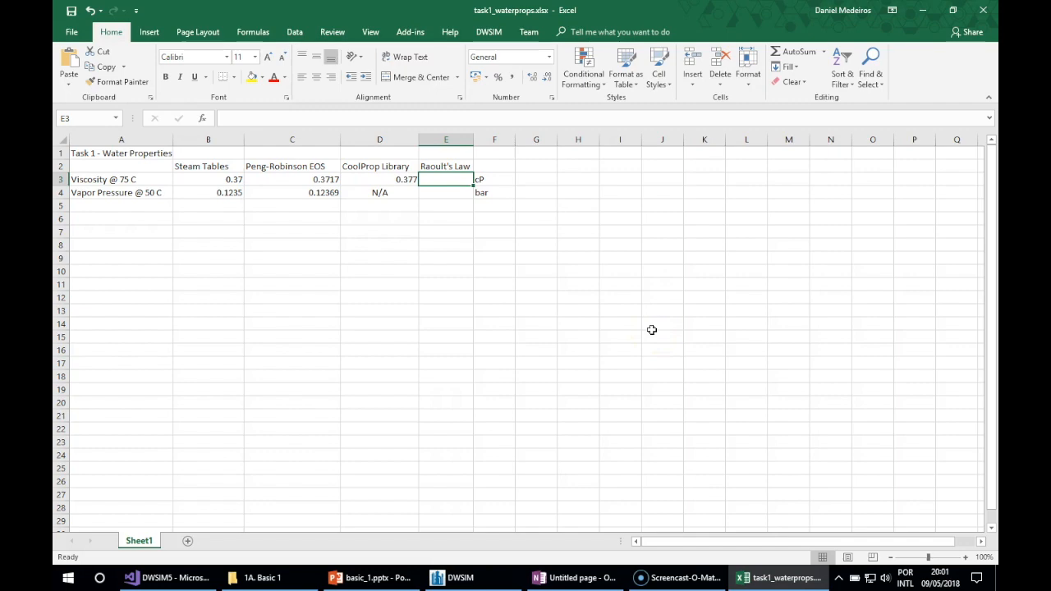
Switch to DWSIM and replace the CoolProp property package with Raoult's Law in the simulation settings
click(462, 577)
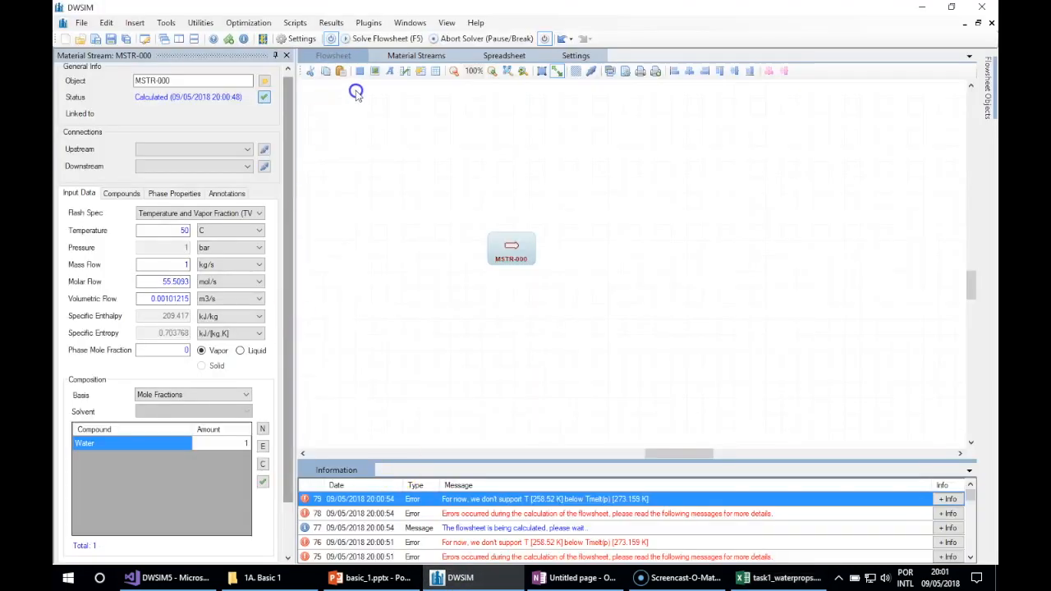
click(572, 55)
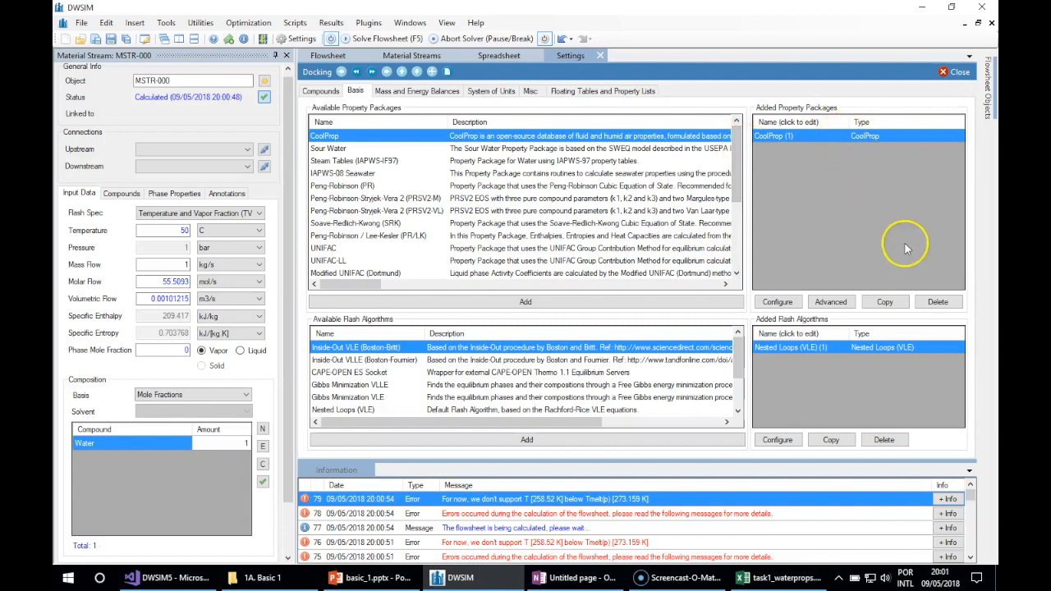
click(937, 301)
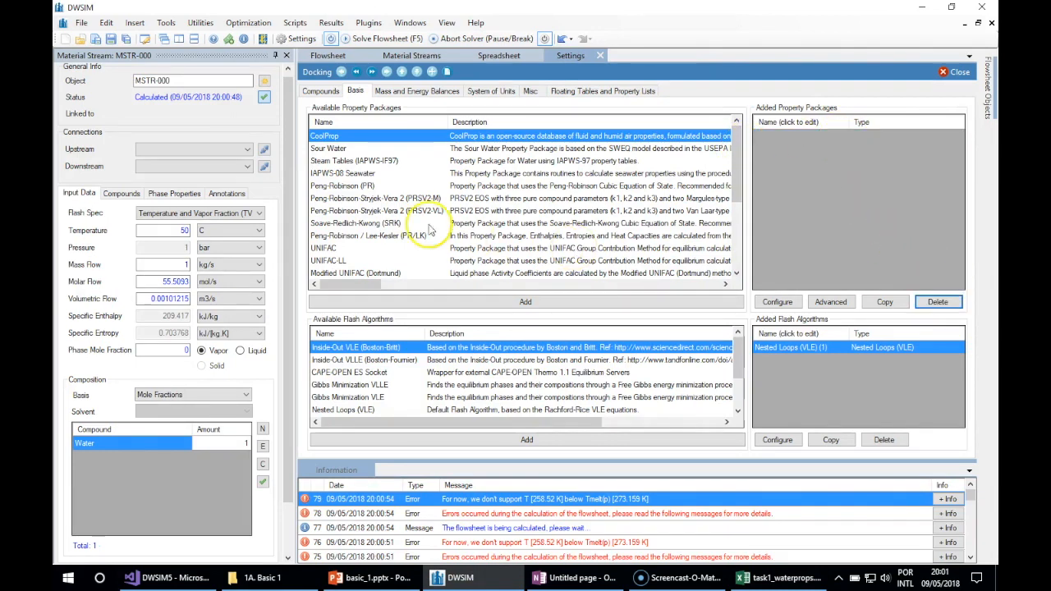
click(343, 212)
key(Down)
key(Down)
key(Down)
key(Down)
key(Down)
key(Down)
key(Down)
key(Down)
key(Down)
key(Down)
key(Down)
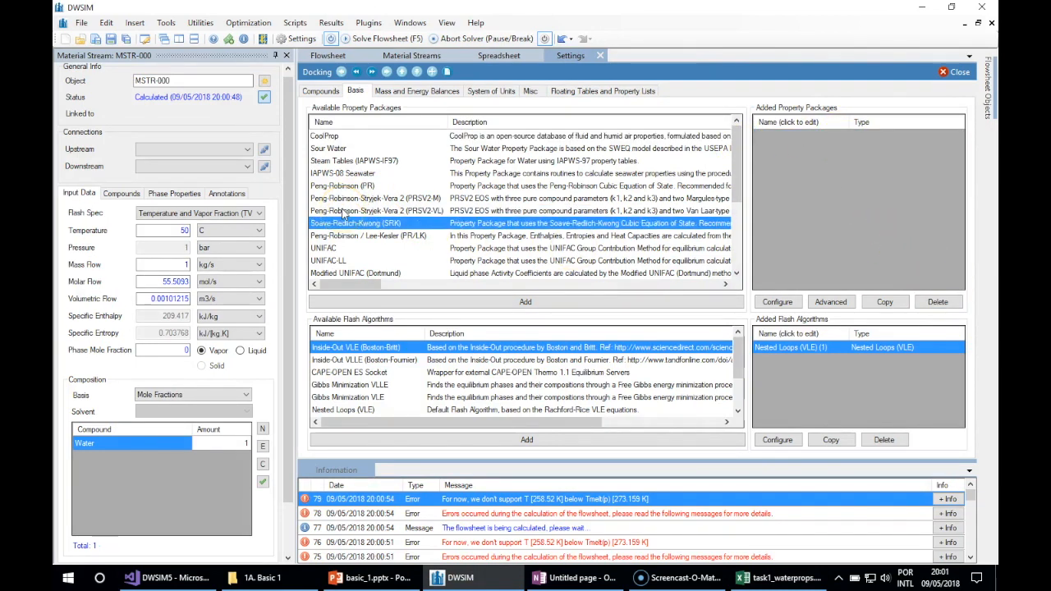
key(Down)
key(Down)
key(Down)
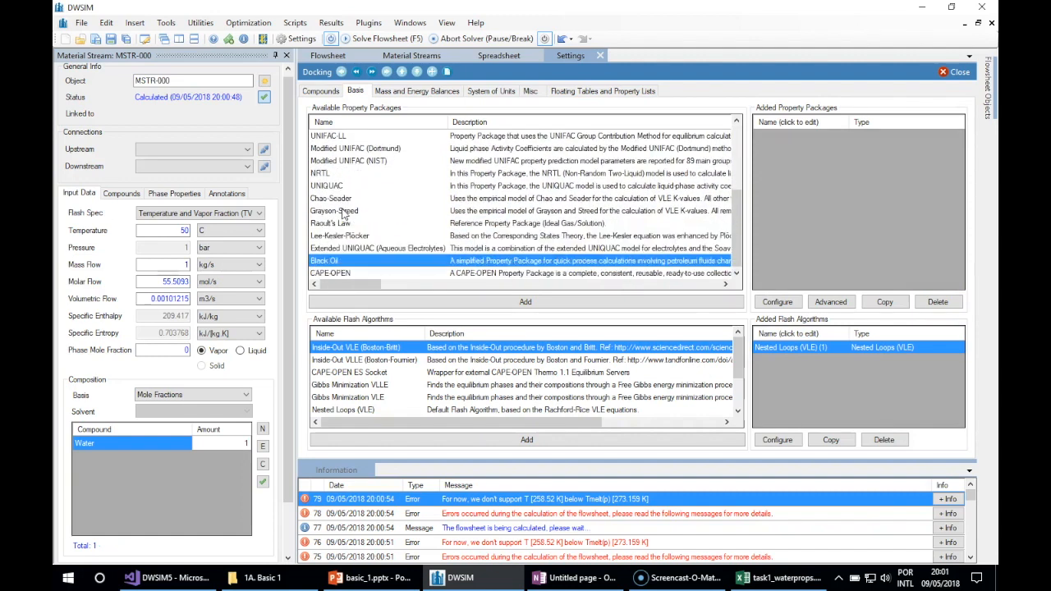
key(Up)
key(Up)
key(Up)
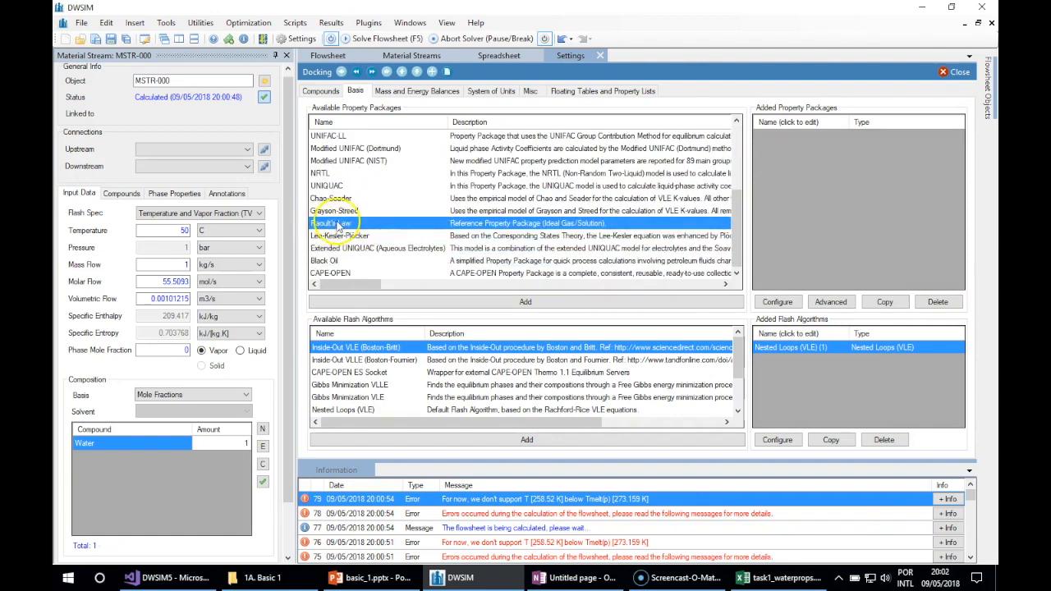
click(483, 308)
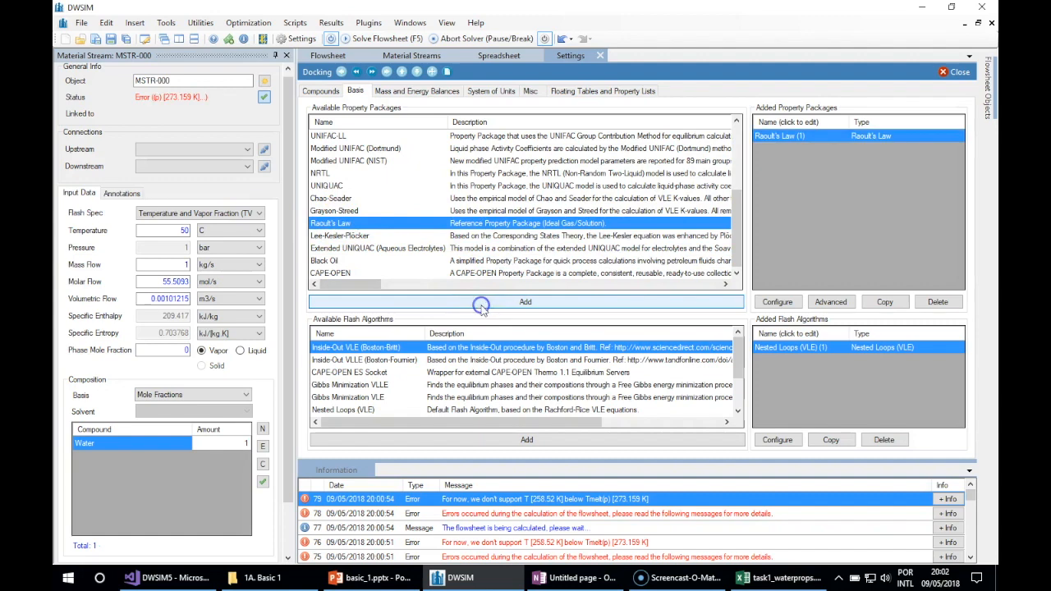
Return to the flowsheet and recalculate material stream MSTR-000 with the Raoult's Law property package
click(331, 55)
click(513, 250)
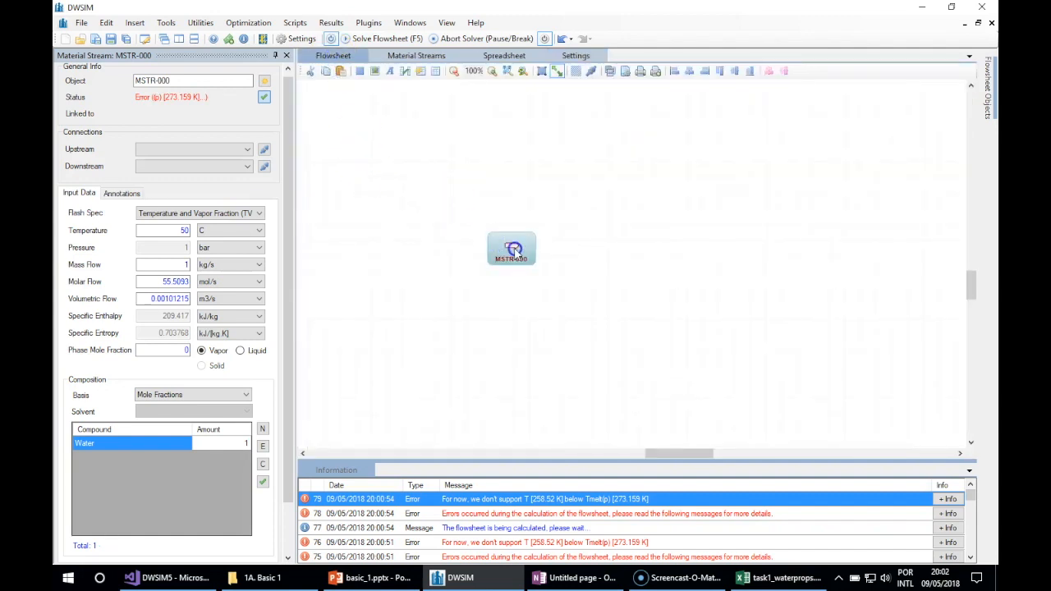
right_click(513, 250)
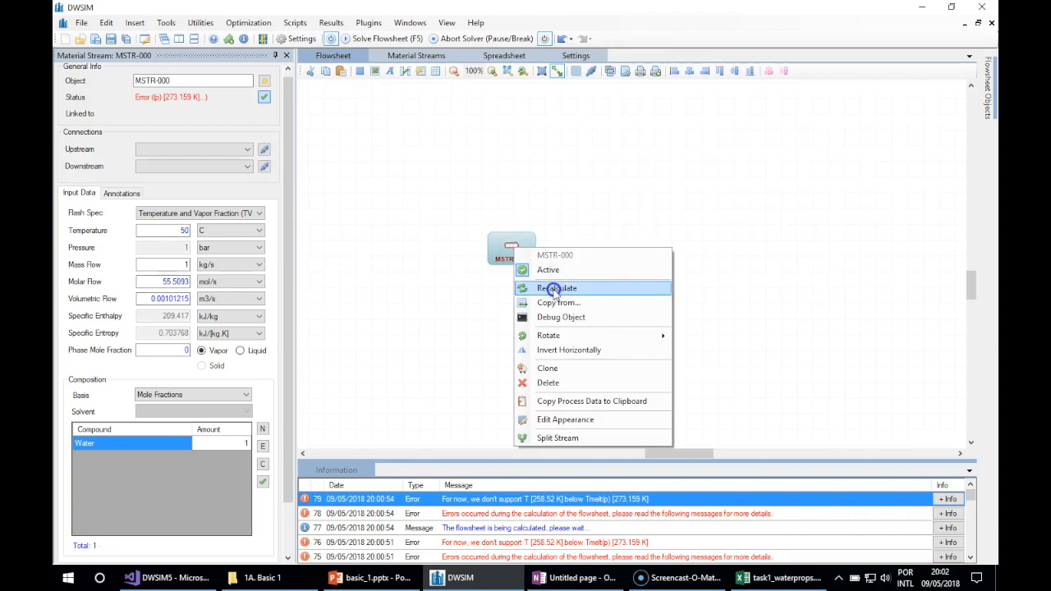
click(551, 289)
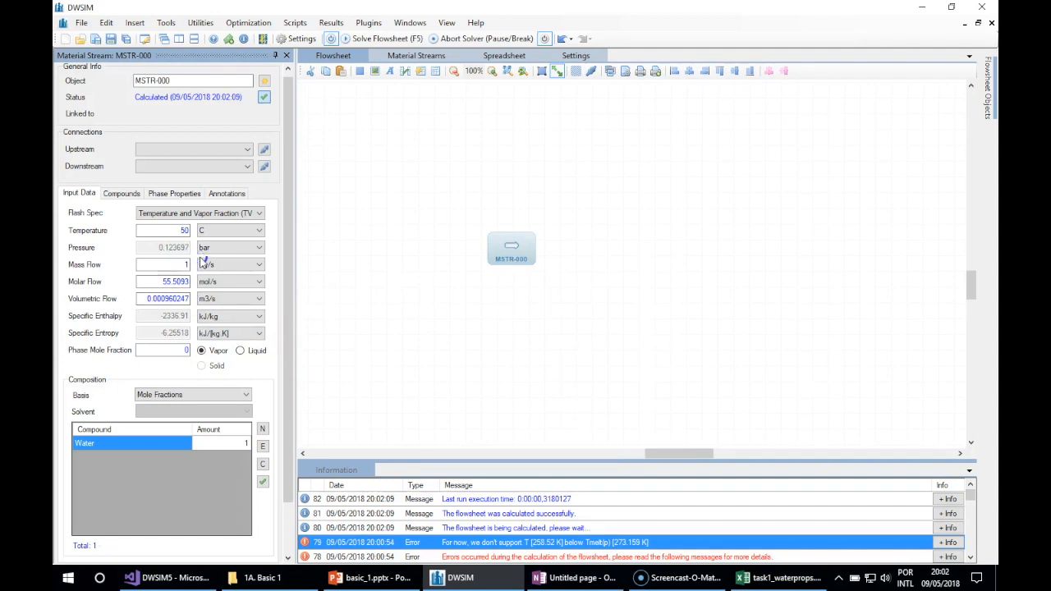
Switch to Excel, enter 0.1236 in E4 as the Raoult's Law vapor pressure, and select E3
click(772, 578)
click(437, 194)
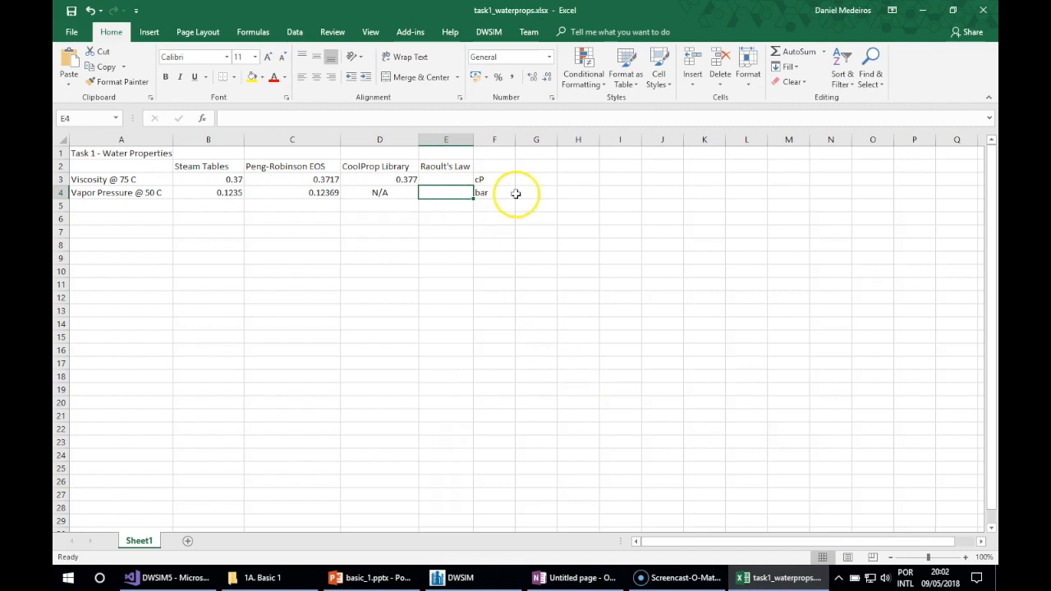
text(0.1236)
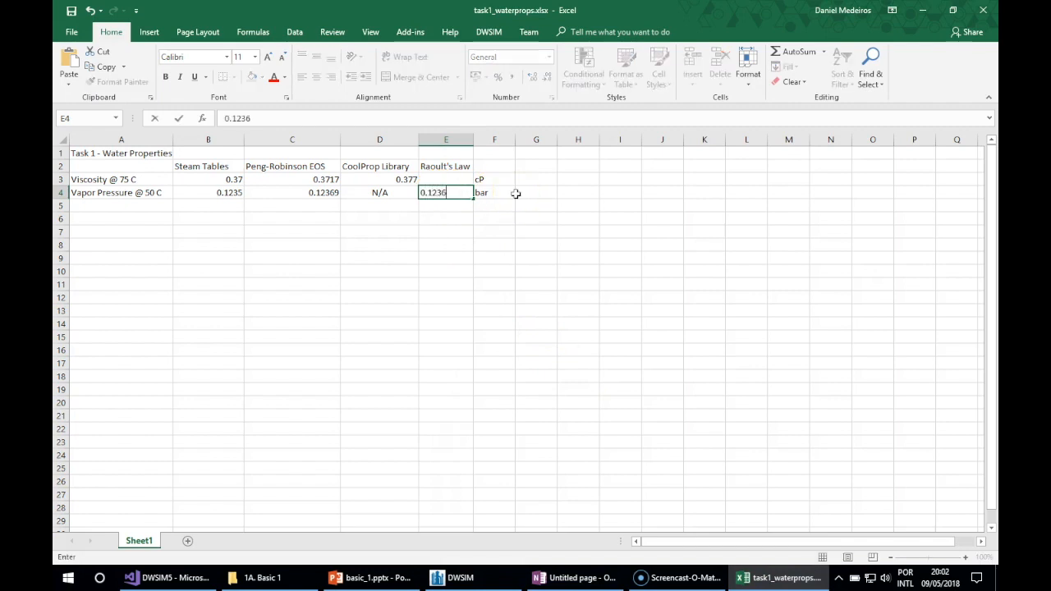
key(Return)
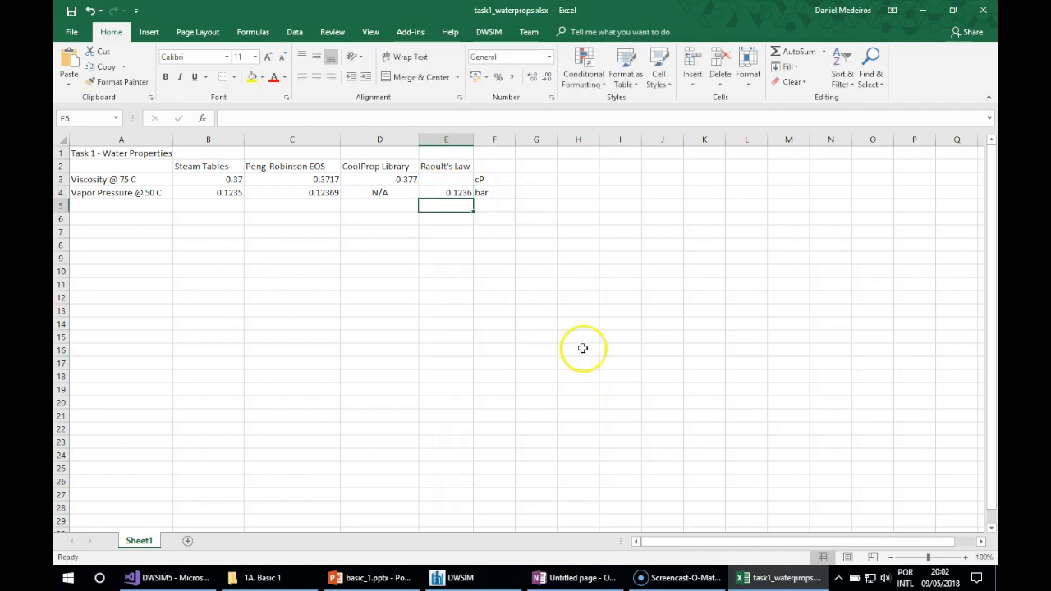
click(446, 179)
Switch to DWSIM and set MSTR-000 to 75 C and 1 bar with the Temperature and Pressure (TP) flash spec
click(457, 577)
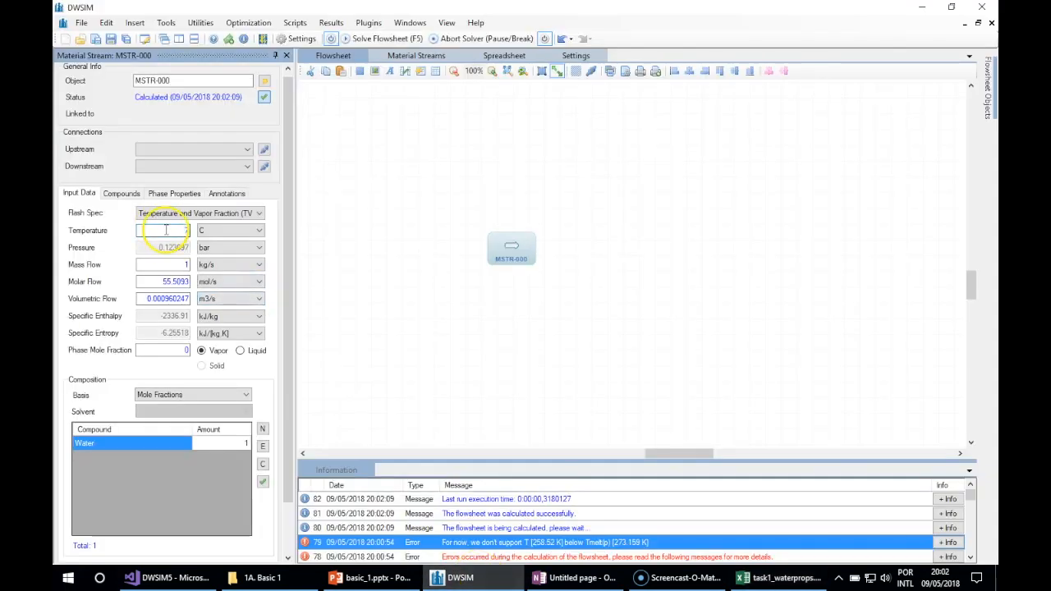
text(75)
key(Return)
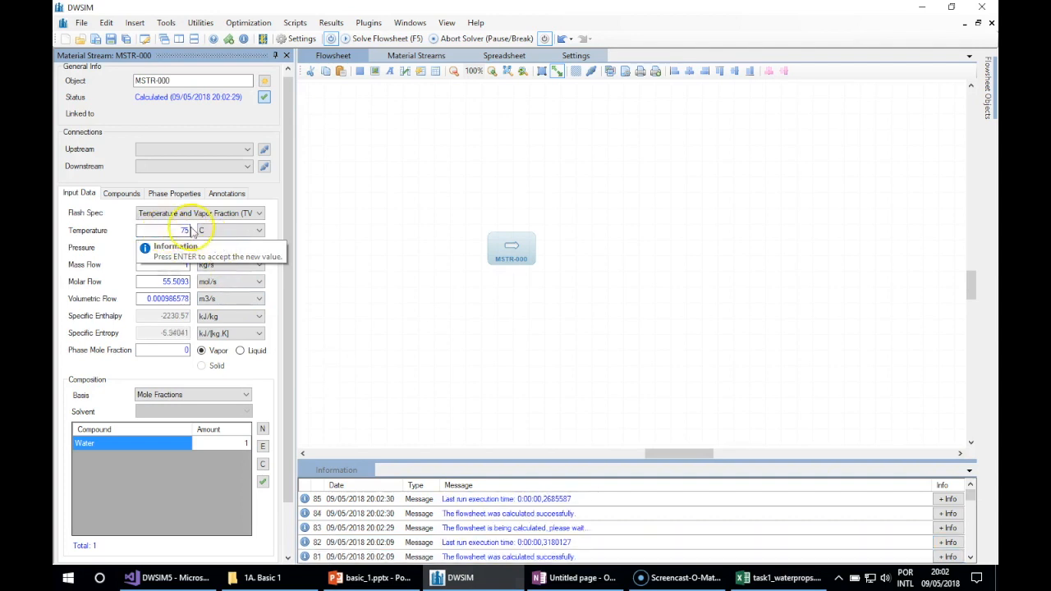
click(251, 213)
click(182, 226)
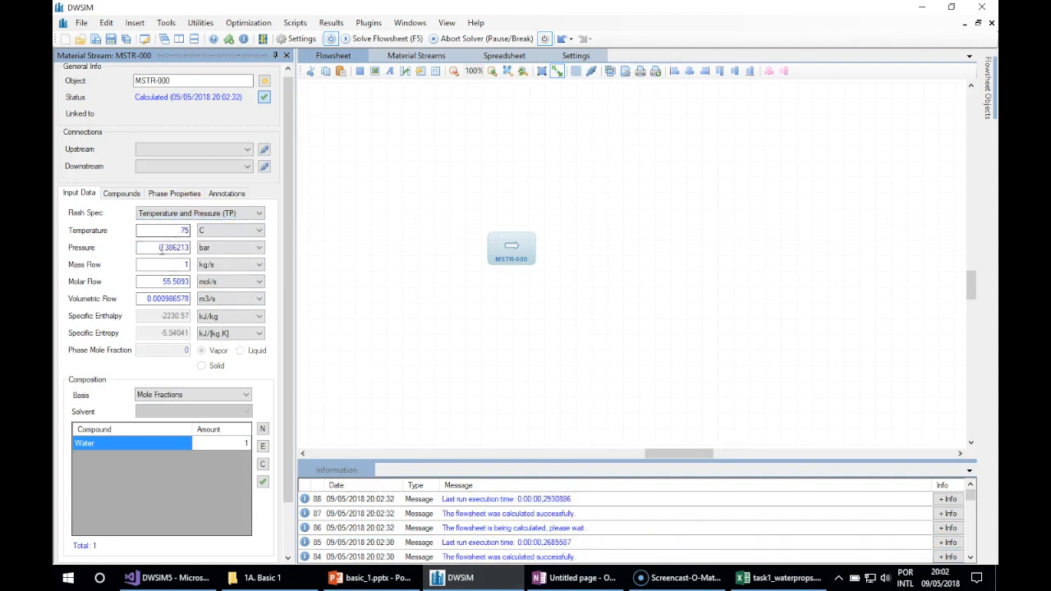
text(1)
key(Return)
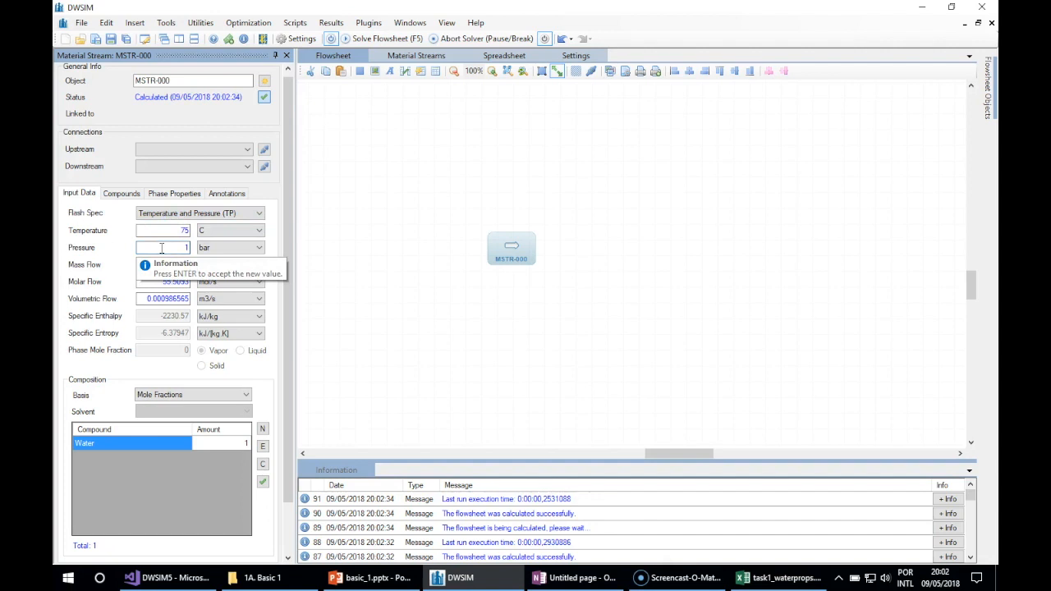
Look up the dynamic viscosity in the Liquid 1 phase properties of MSTR-000
click(174, 196)
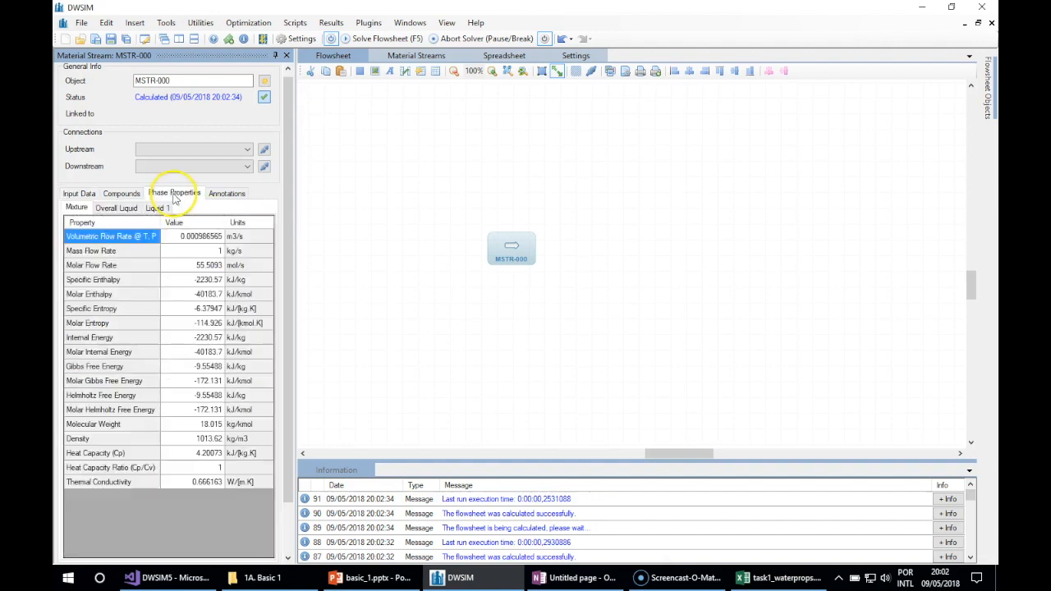
click(154, 209)
click(205, 467)
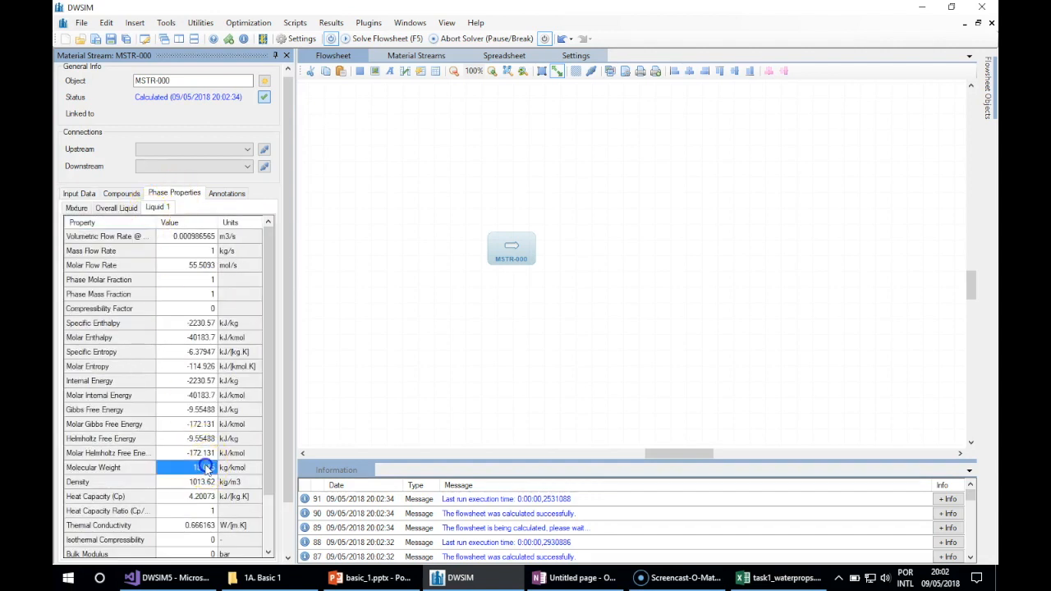
scroll(207, 468, down, 2)
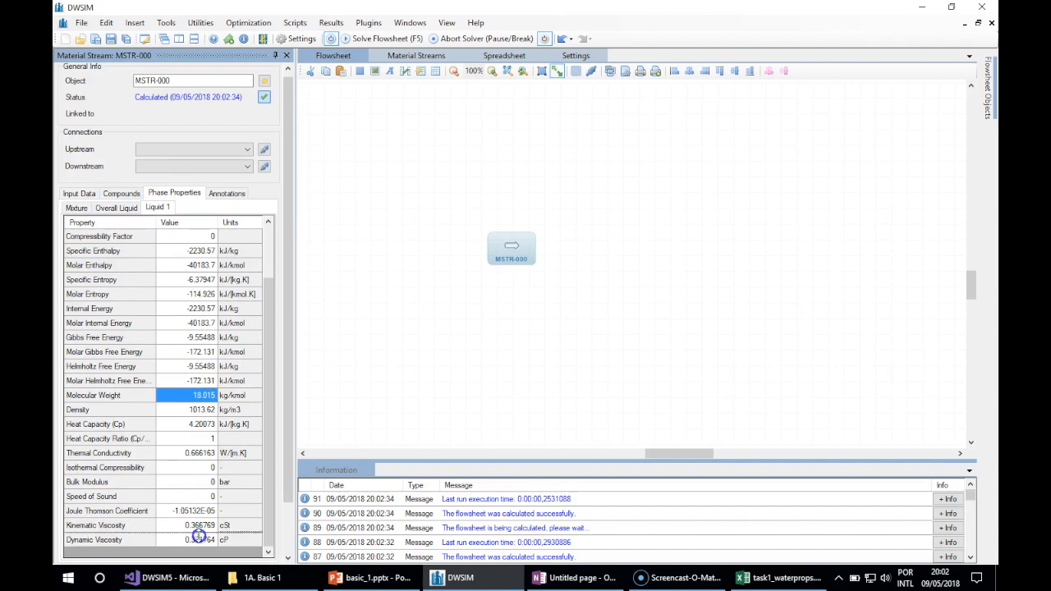
click(193, 539)
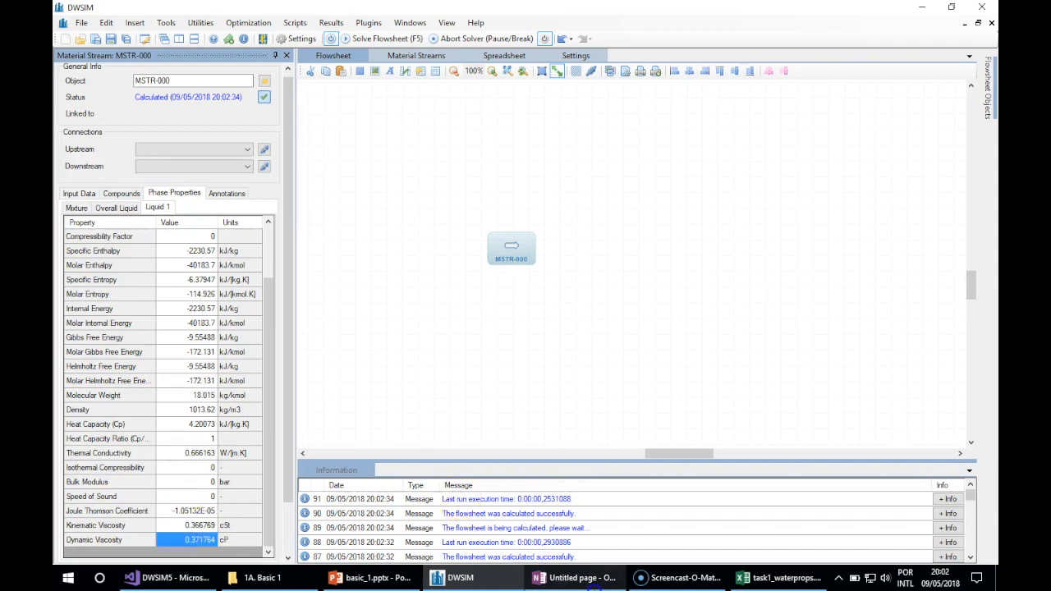
Switch to Excel and enter 0.3717 in E3 as the Raoult's Law viscosity at 75 C
click(780, 577)
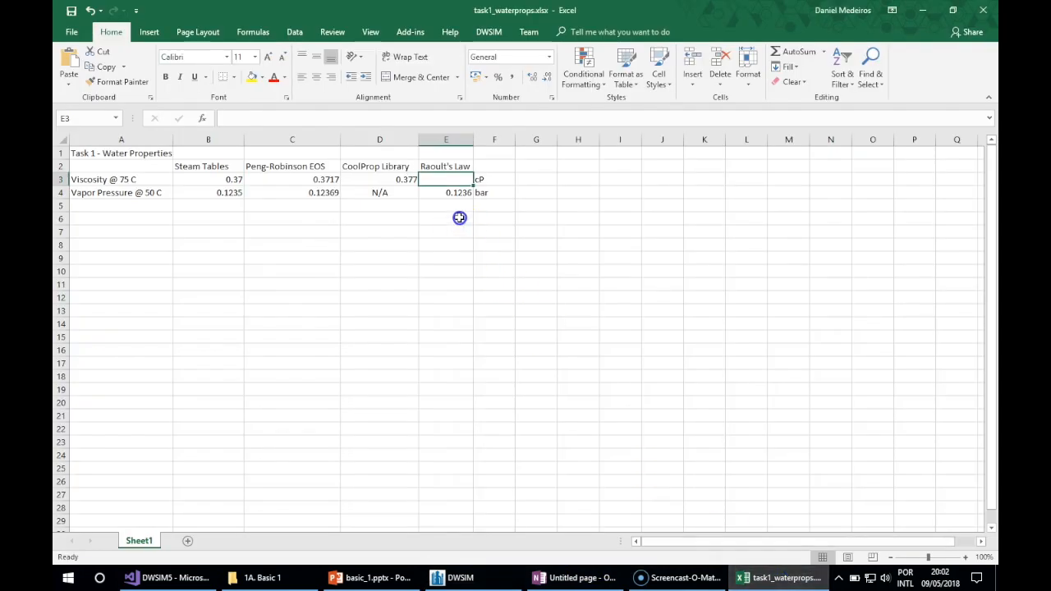
text(0.3717)
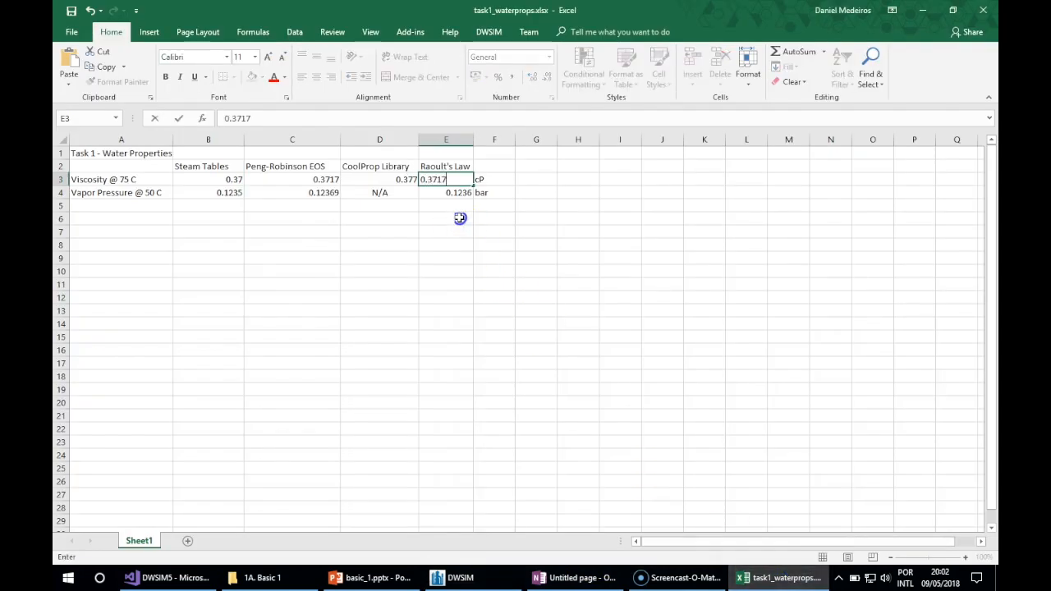
key(Return)
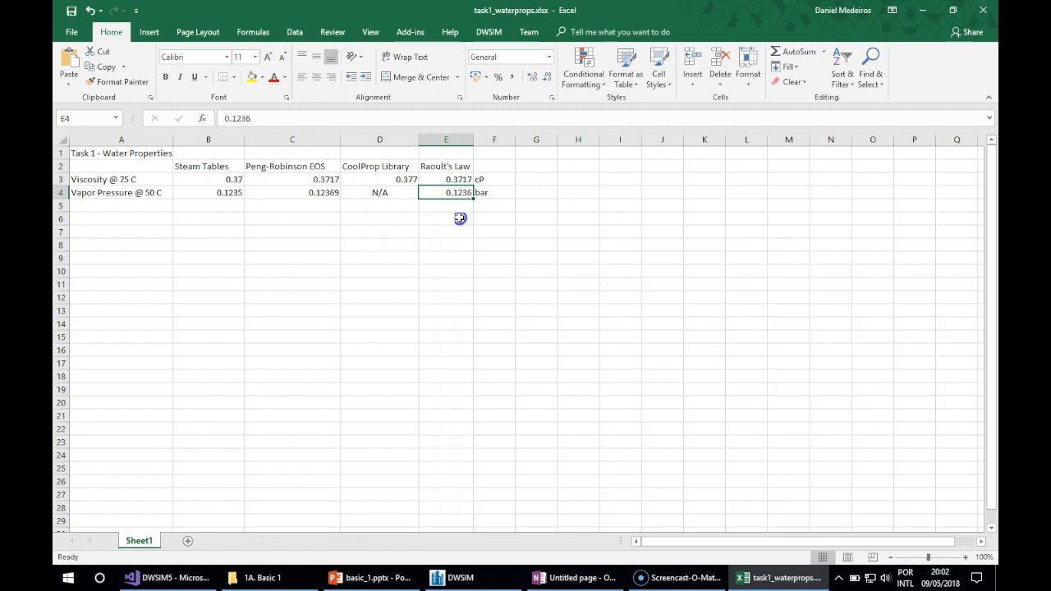
Compare the viscosity values in B3:E3 across Steam Tables, Peng-Robinson EOS, CoolProp Library and Raoult's Law
click(411, 235)
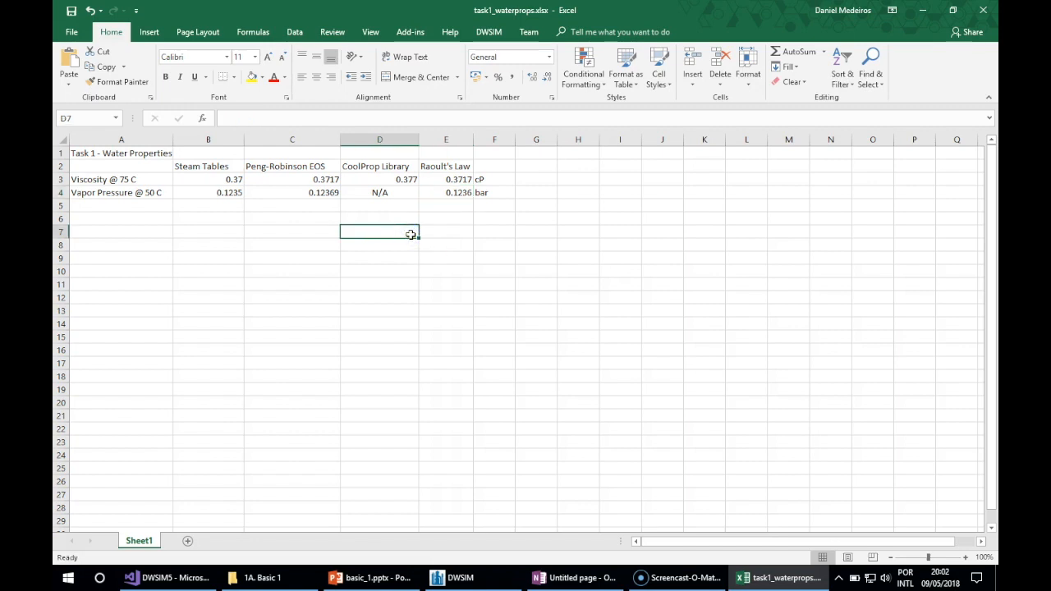
drag(220, 177, 419, 182)
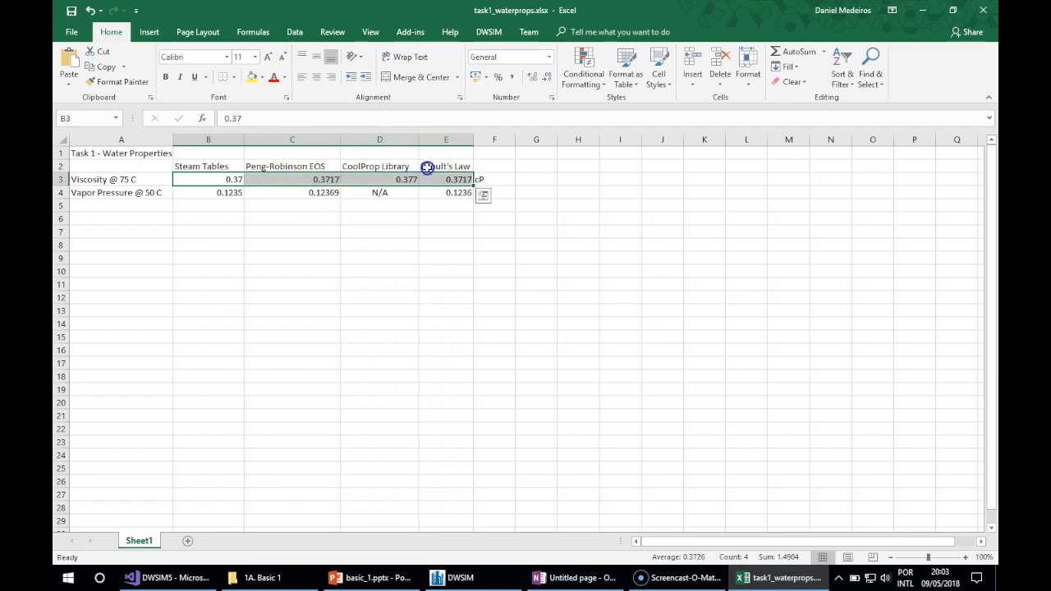
click(427, 166)
click(437, 178)
click(312, 179)
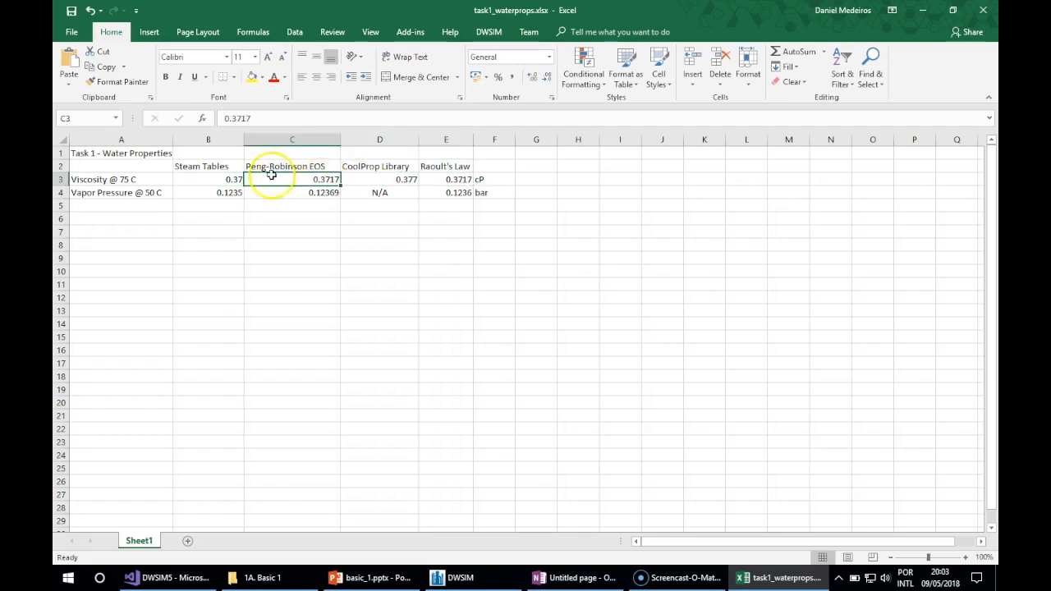
click(364, 180)
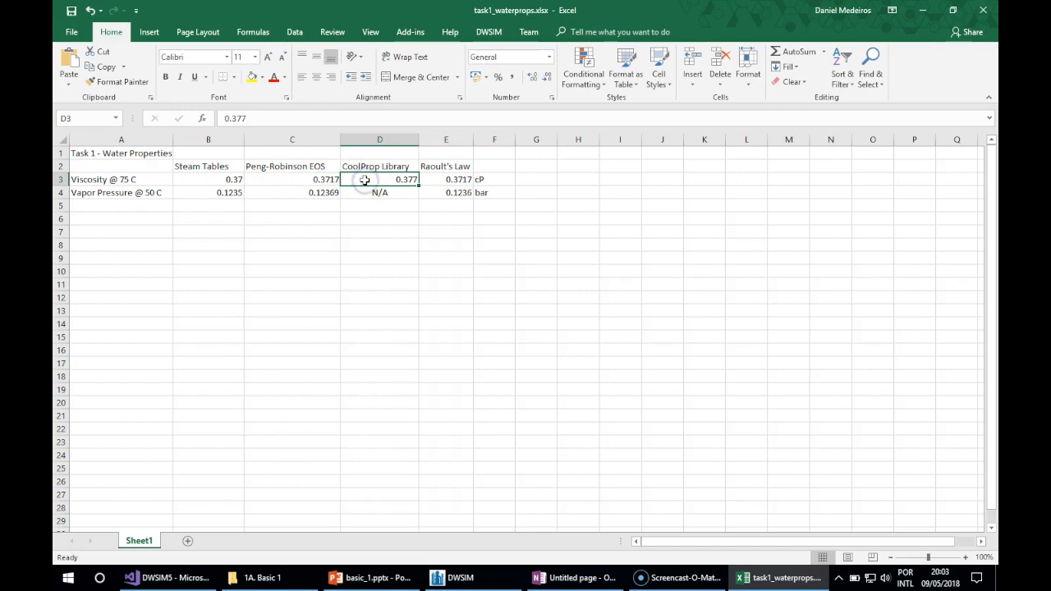
click(224, 180)
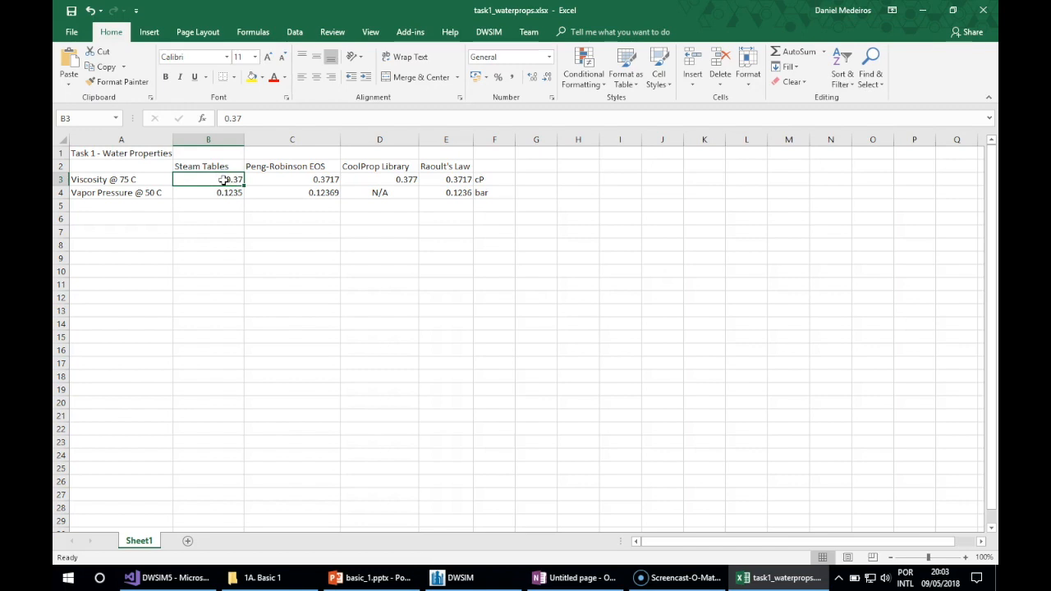
Switch to DWSIM, start saving the active simulation, and bring up the quick access folders for choosing a location
click(460, 577)
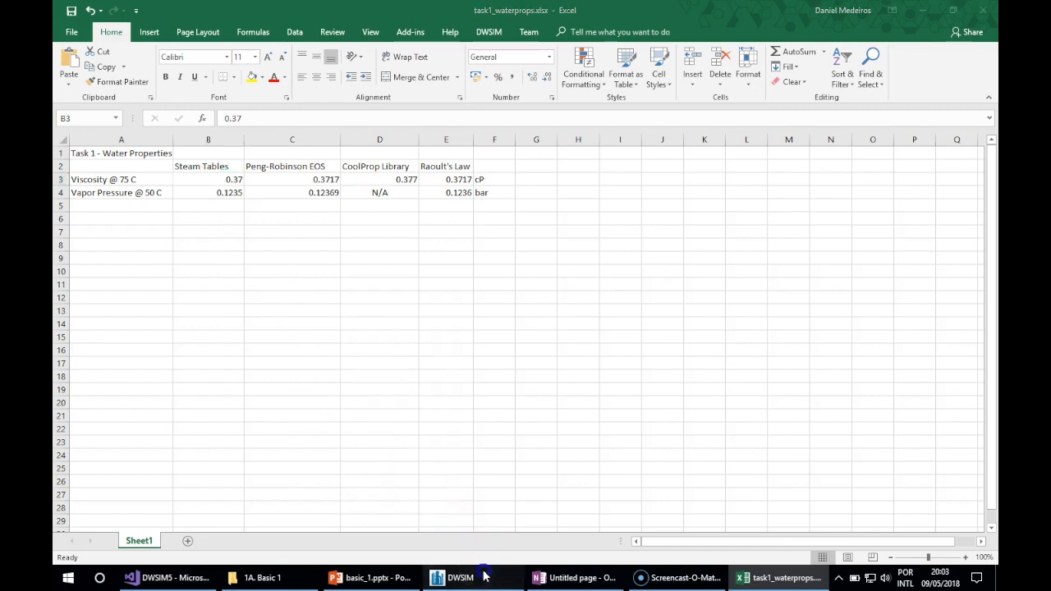
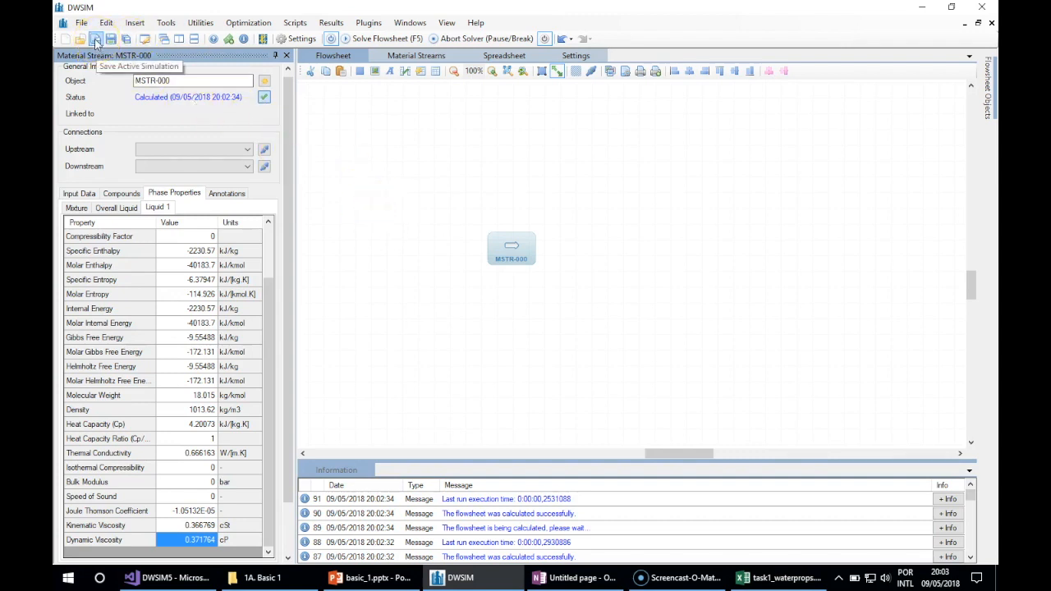
click(96, 40)
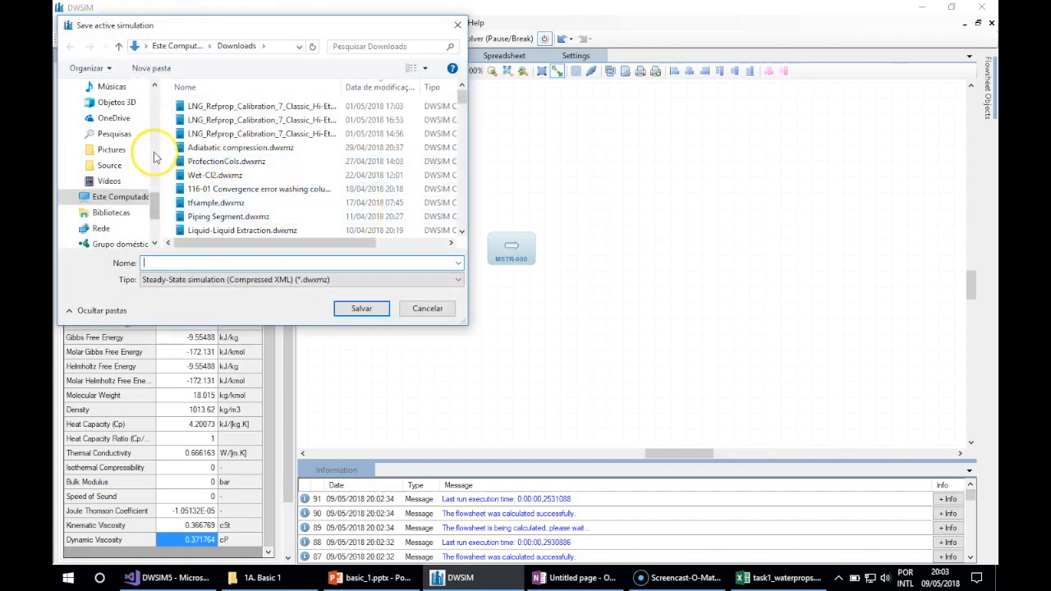
drag(155, 206, 153, 82)
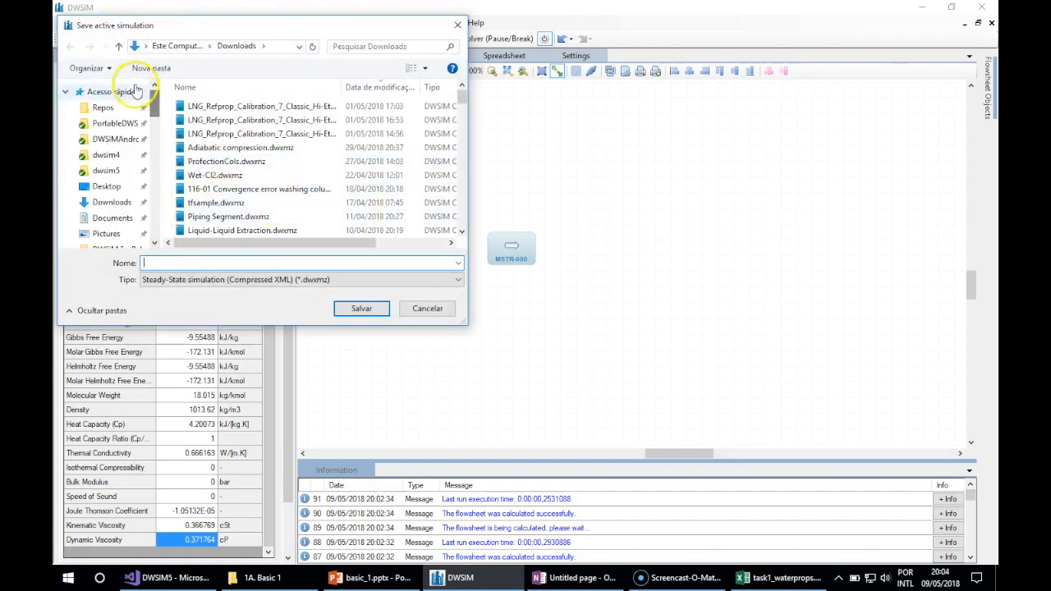
Save the active simulation to the Desktop as task1_water_props in compressed XML format
click(138, 186)
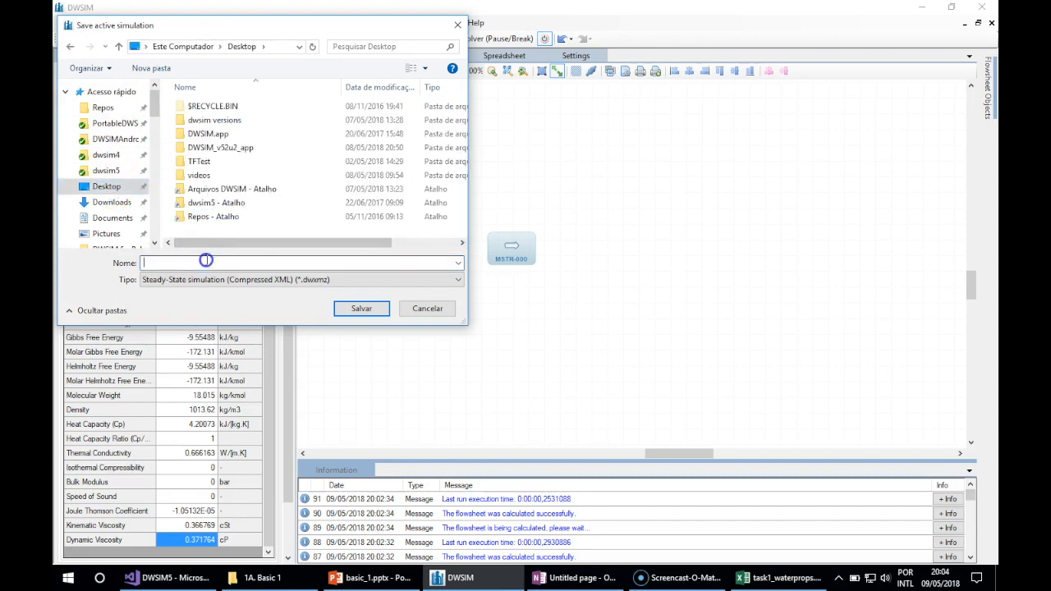
text(task1_water_props)
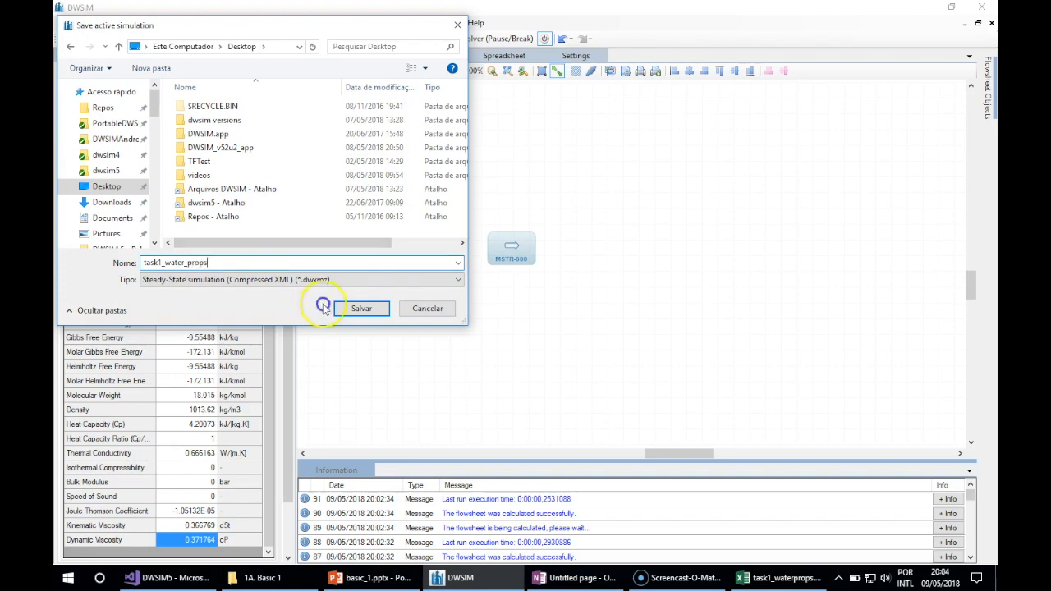
click(347, 305)
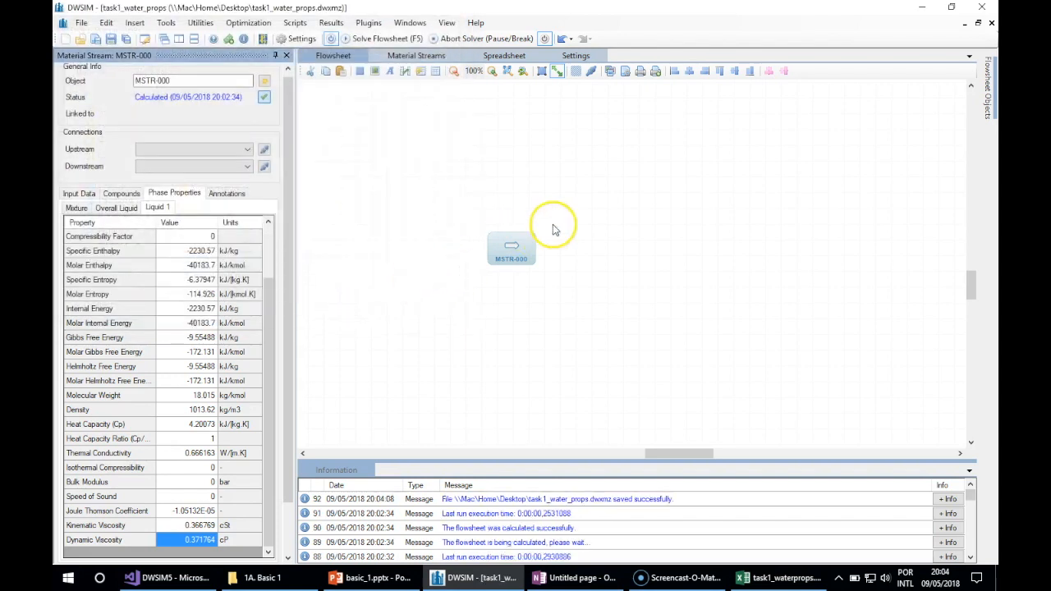
Close DWSIM without saving the simulation again and restart it from the DWSIM5 solution in Visual Studio
click(981, 7)
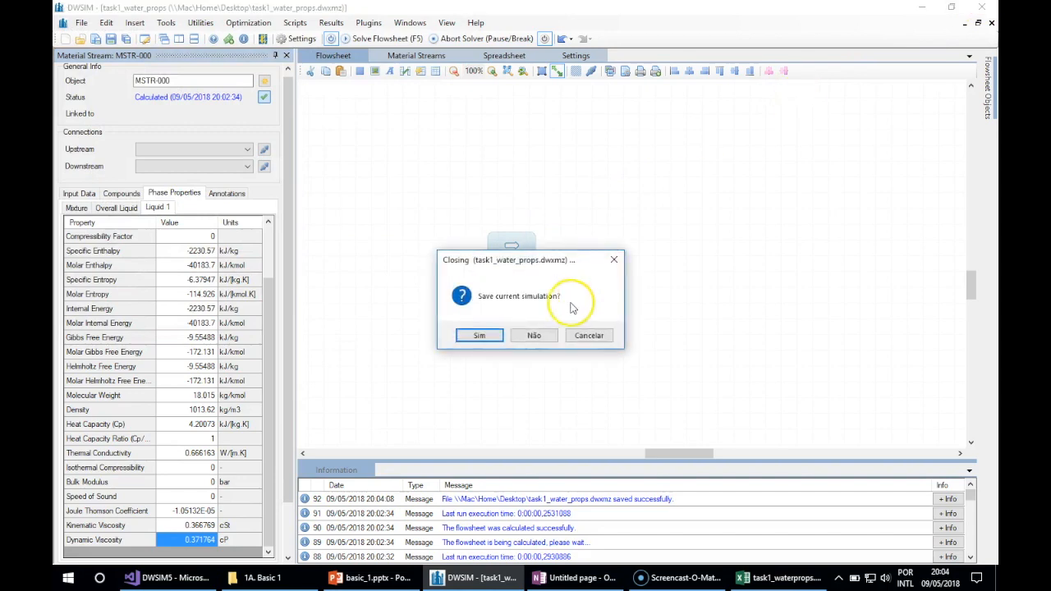
click(534, 335)
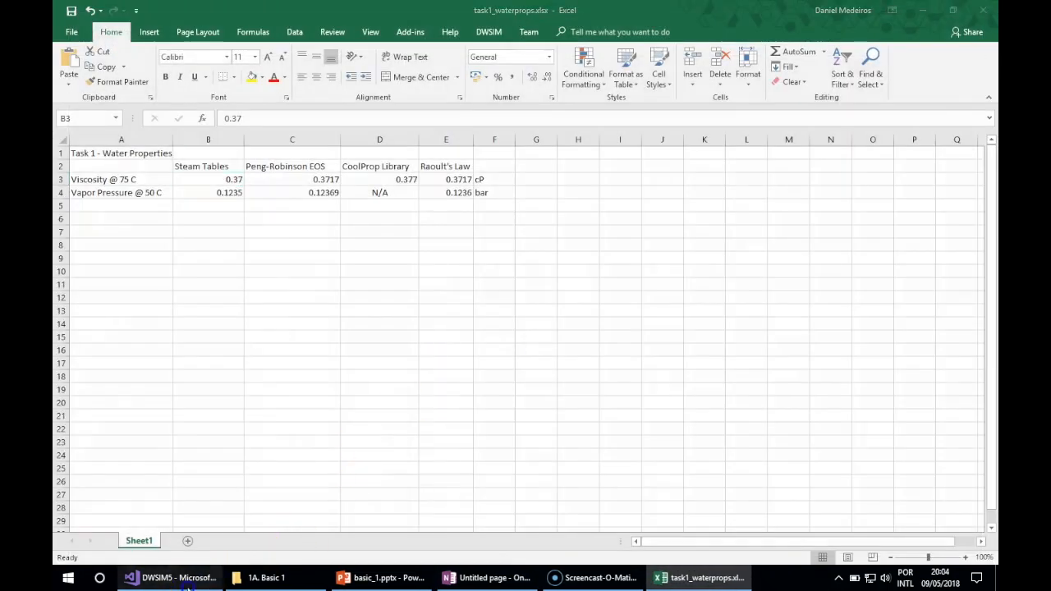
click(186, 581)
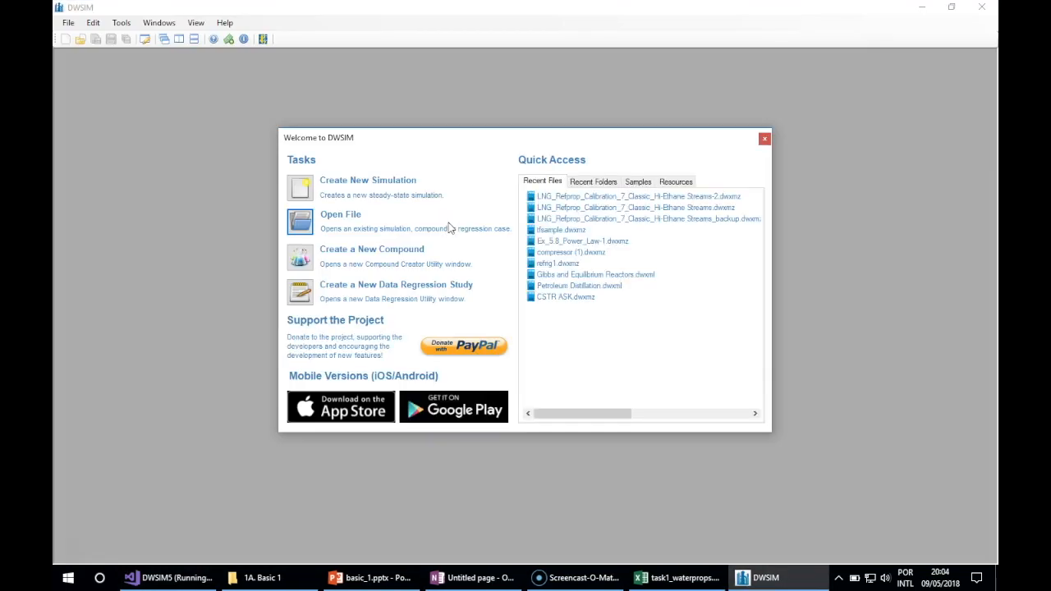
Open task1_water_props.dwxmz from the Desktop in a maximized simulation window and display the MSTR-000 stream's data
click(299, 222)
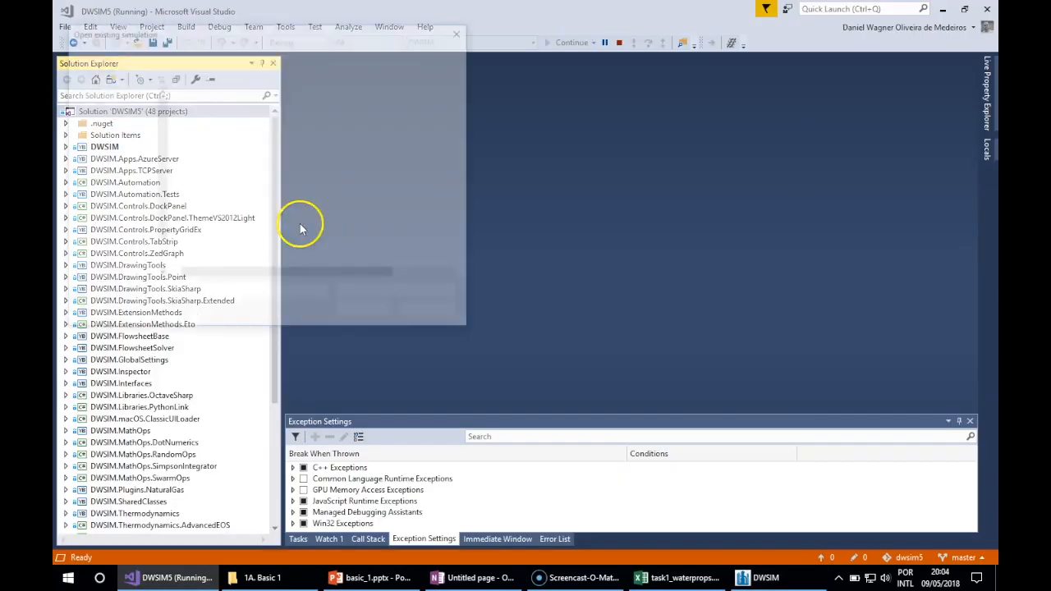
click(237, 235)
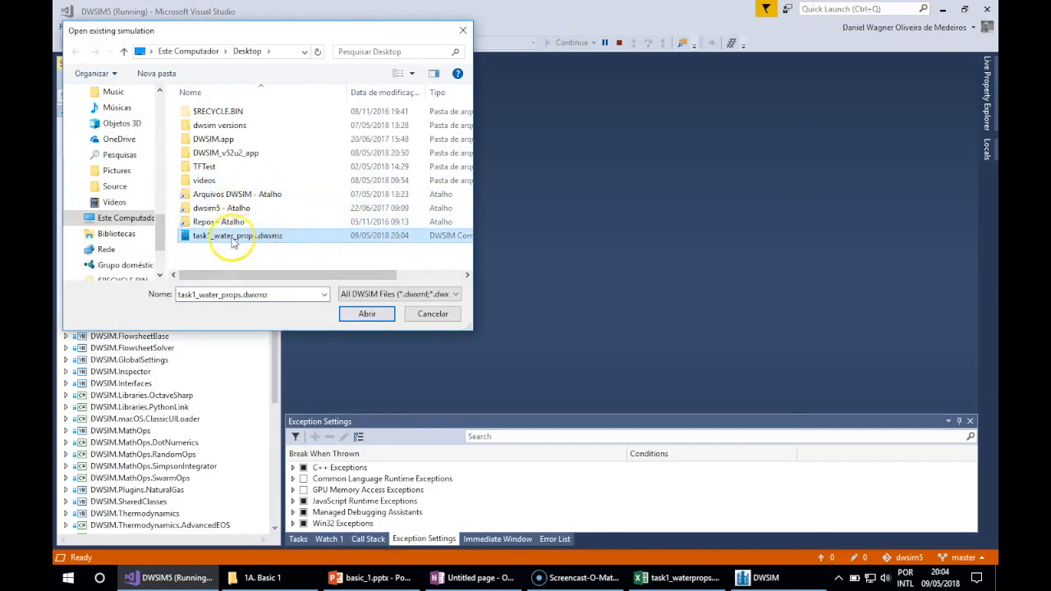
click(367, 314)
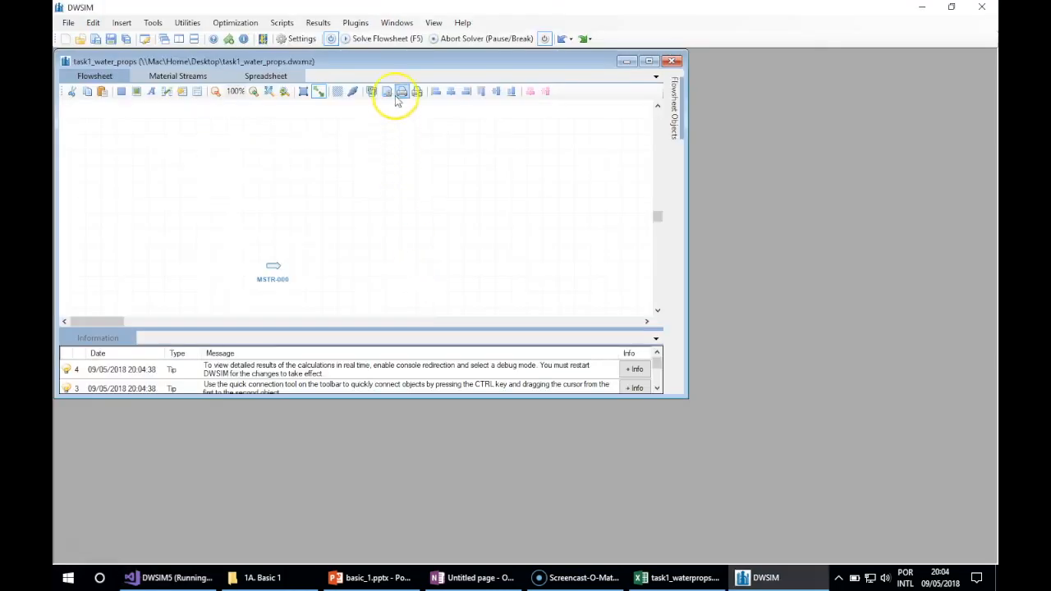
double_click(402, 60)
click(268, 246)
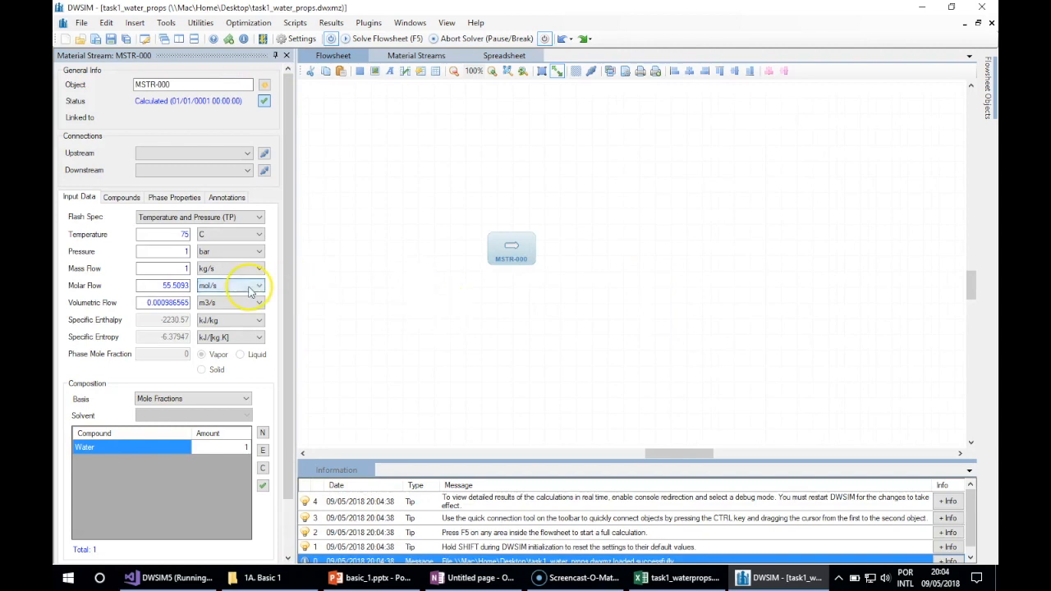
Review the property packages in the simulation settings and return to the MSTR-000 stream's temperature on the flowsheet
click(106, 23)
click(184, 175)
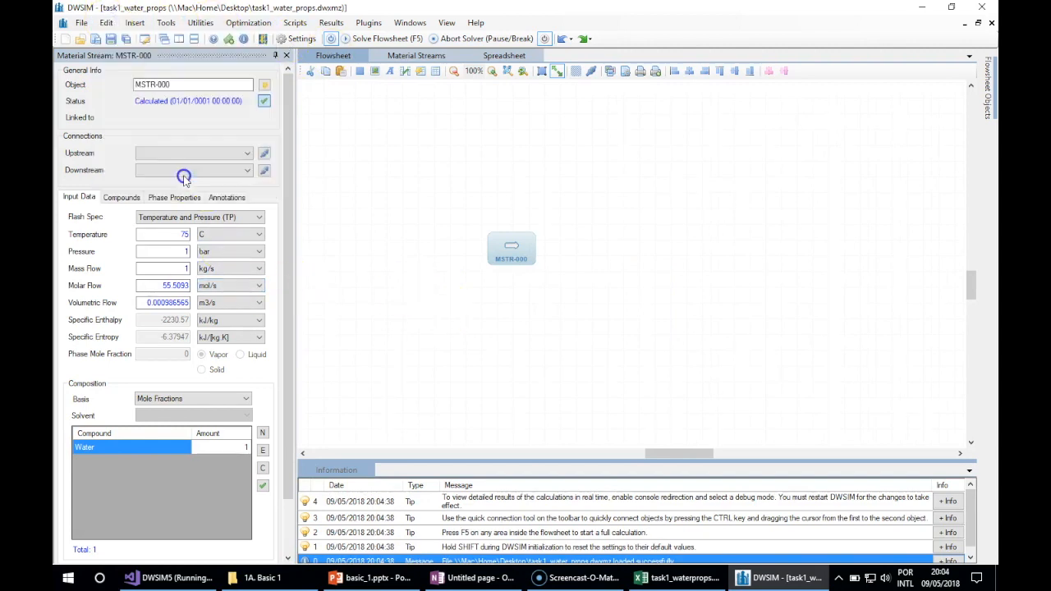
click(354, 90)
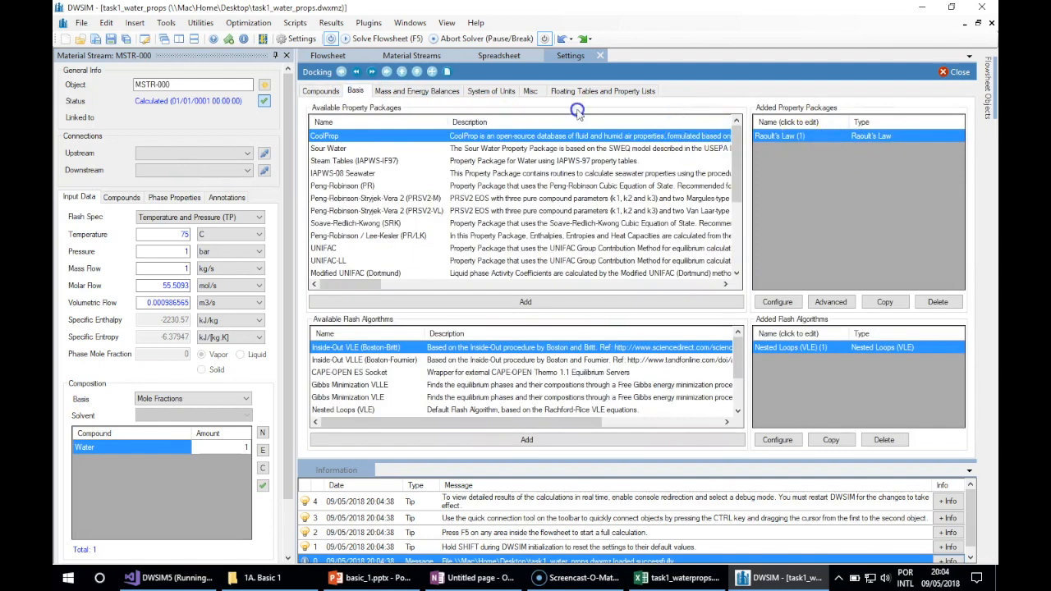
click(328, 56)
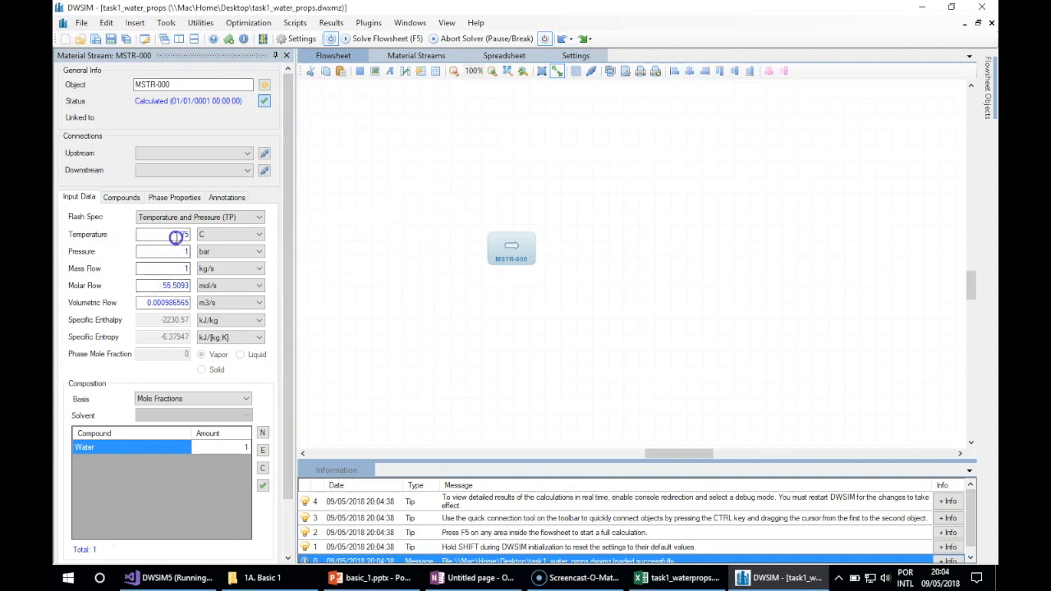
click(176, 237)
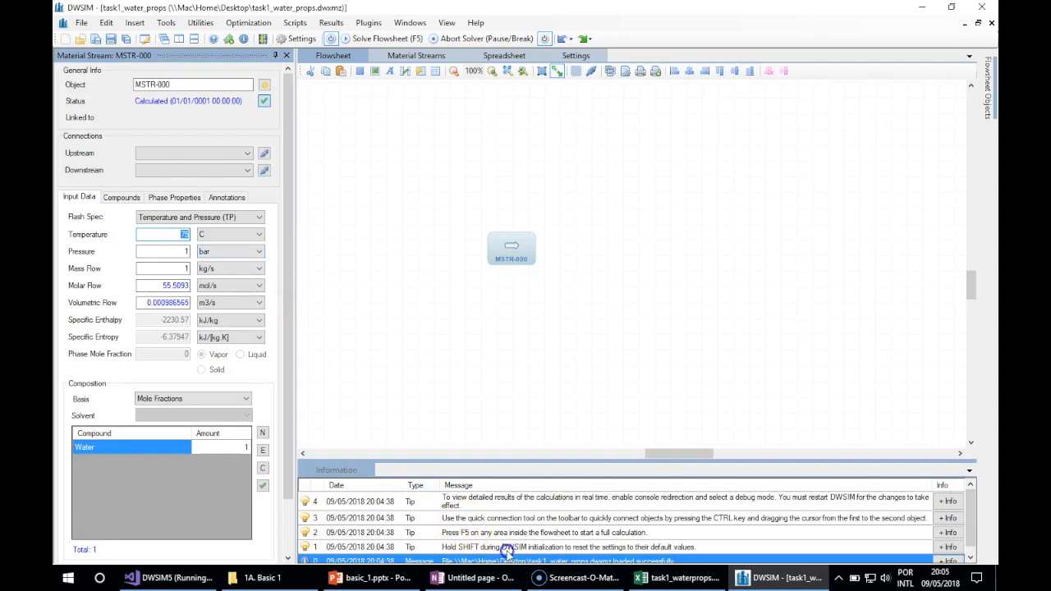
Switch to Visual Studio and expand the DWSIM.Thermodynamics project in the DWSIM5 solution
click(171, 578)
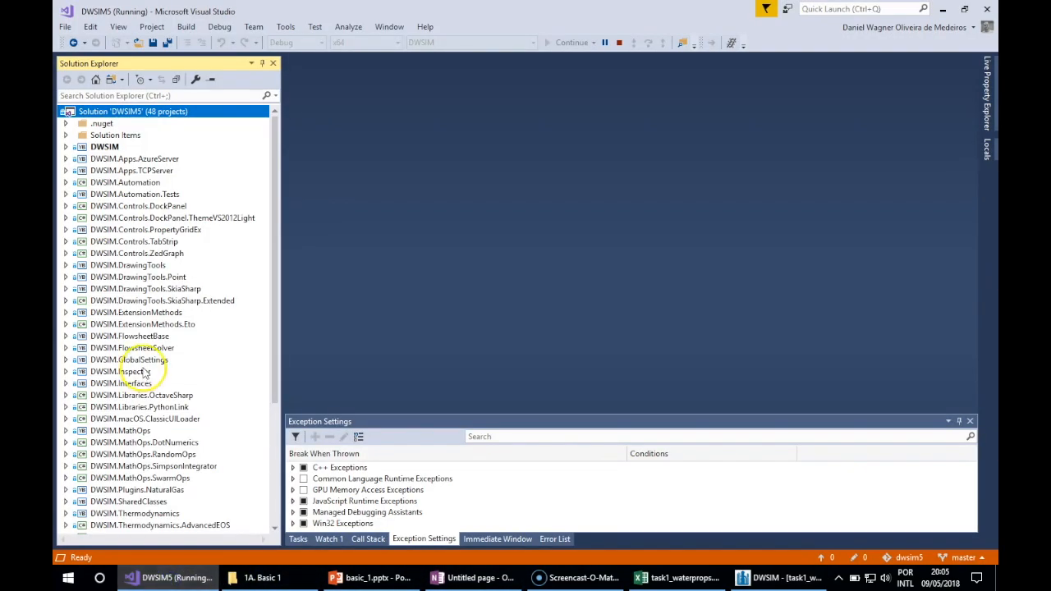
click(134, 324)
scroll(136, 324, down, 5)
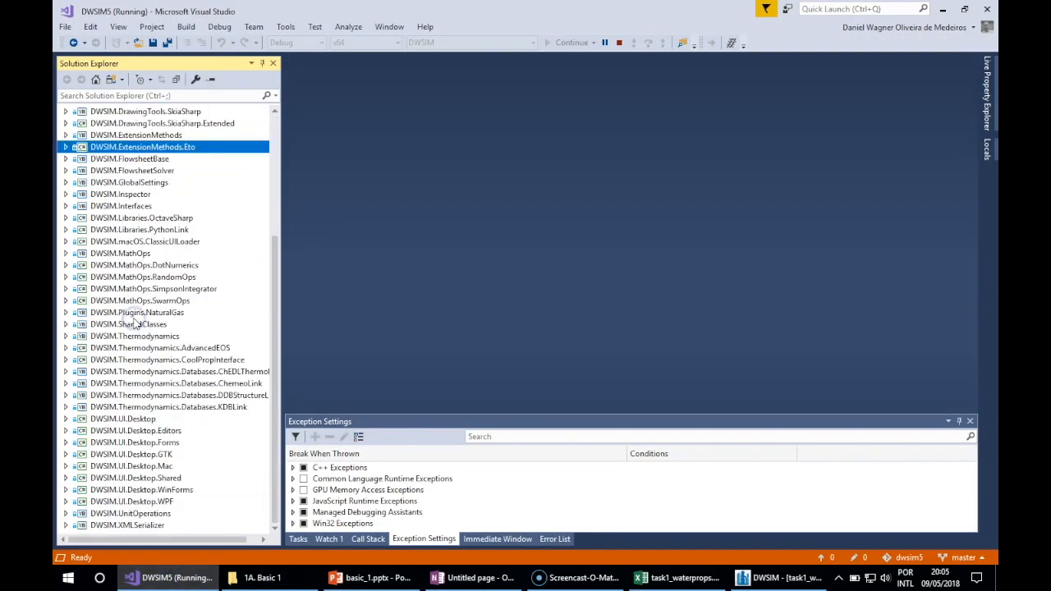
click(131, 418)
key(Up)
key(Up)
key(Up)
key(Up)
key(Up)
key(Up)
key(Up)
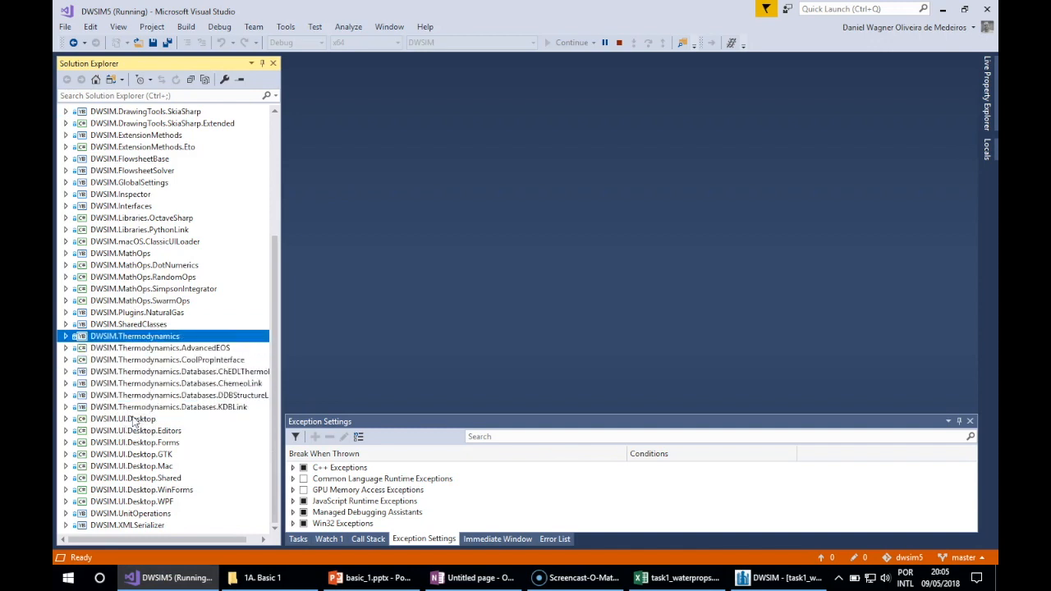
key(Right)
Expand the Base Classes folder of the DWSIM.Thermodynamics project
key(Down)
key(Down)
key(Down)
key(Down)
key(Down)
key(Down)
key(Down)
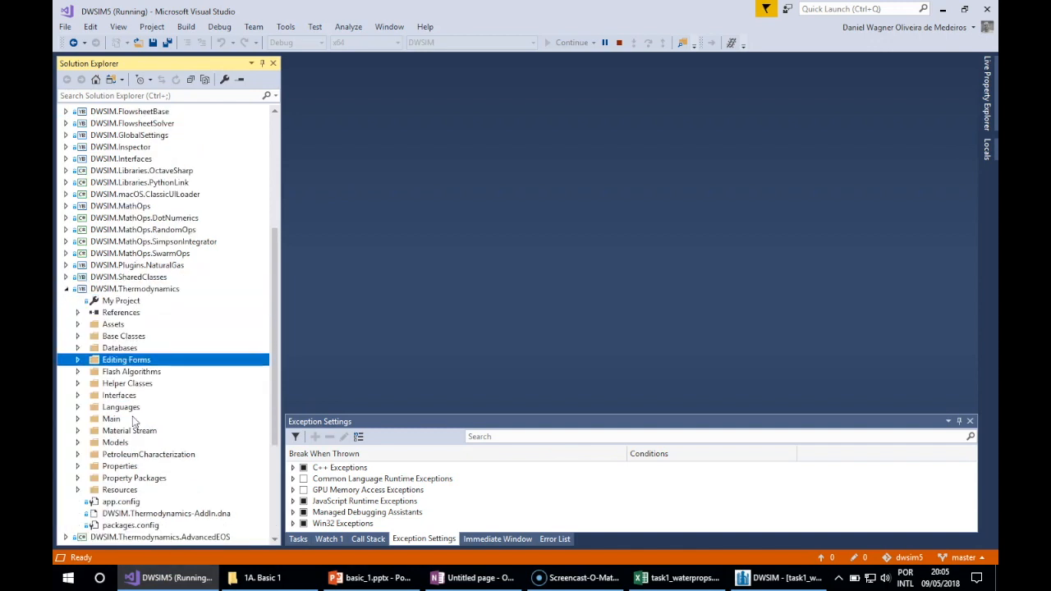
key(Up)
key(Up)
key(Up)
key(Up)
key(Up)
key(Up)
key(Up)
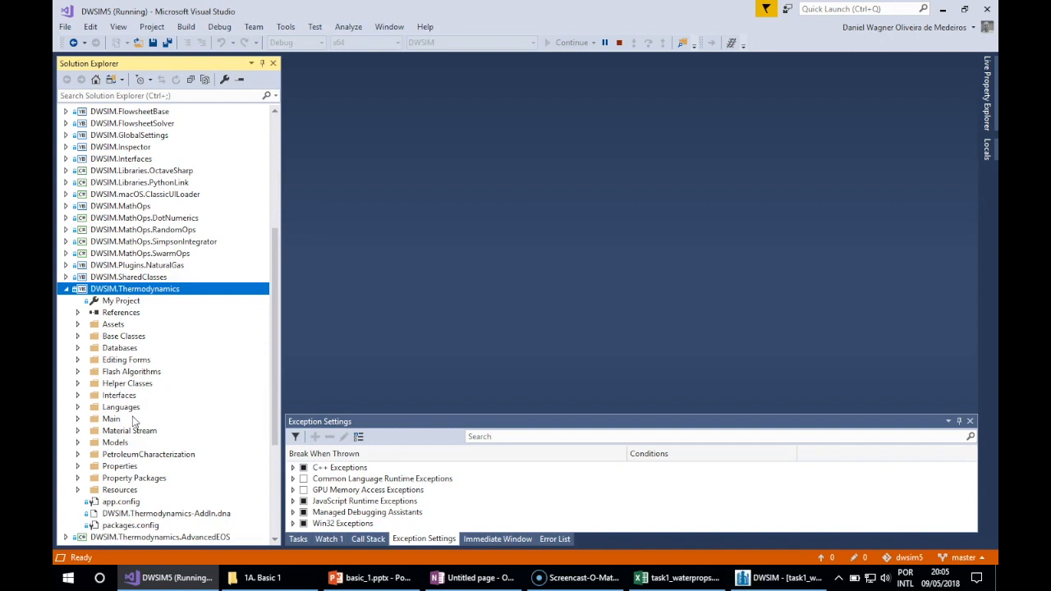
key(Down)
key(Down)
key(Down)
key(Down)
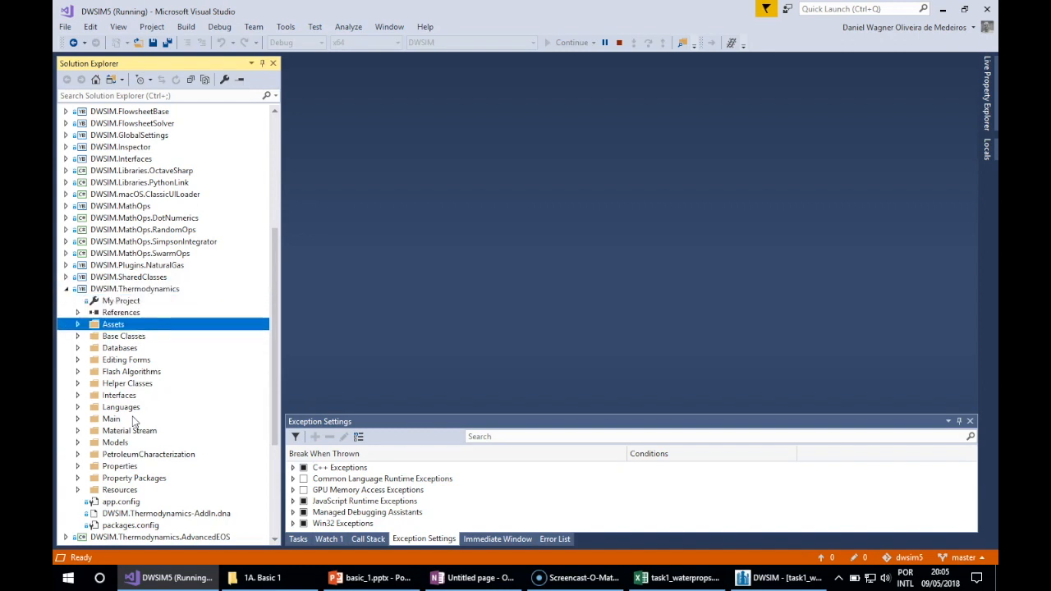
key(Right)
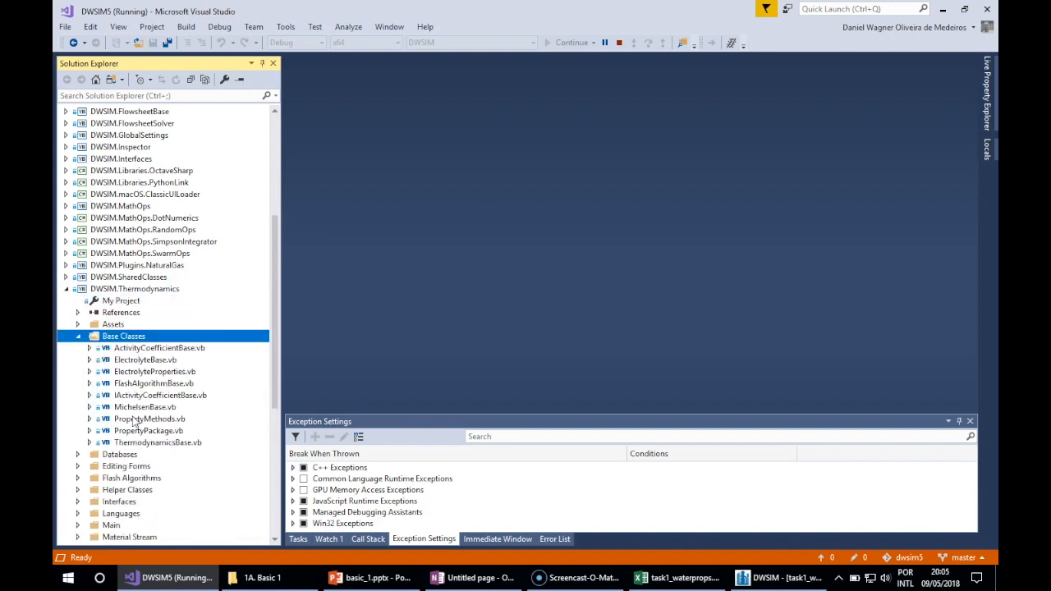
Open the PropertyPackage.vb source file from the Base Classes folder in the code editor
key(Down)
key(Down)
key(Down)
key(Down)
key(Down)
key(Down)
key(Down)
key(Down)
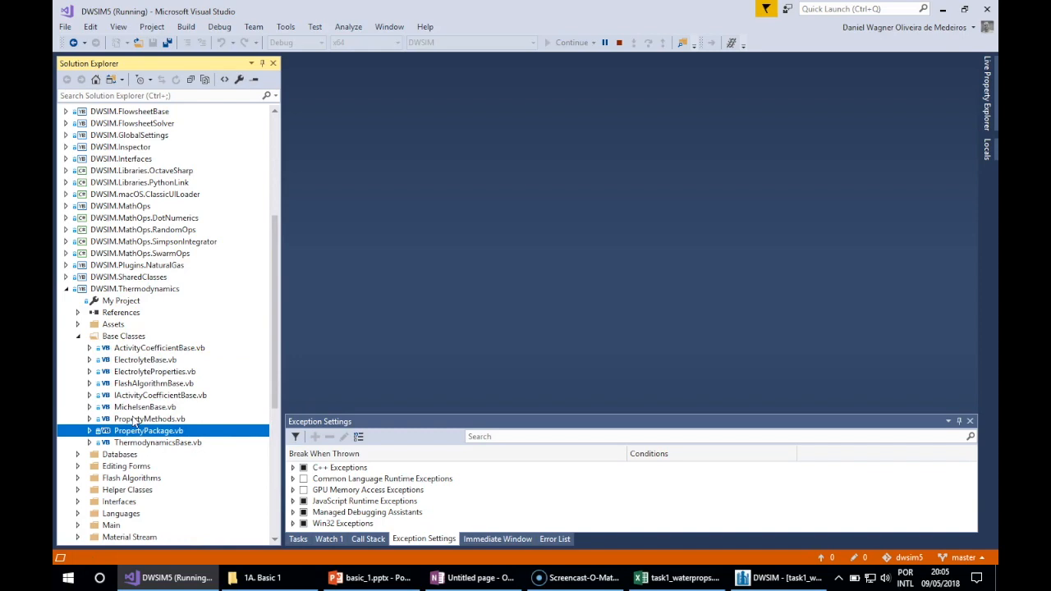
key(Return)
click(668, 300)
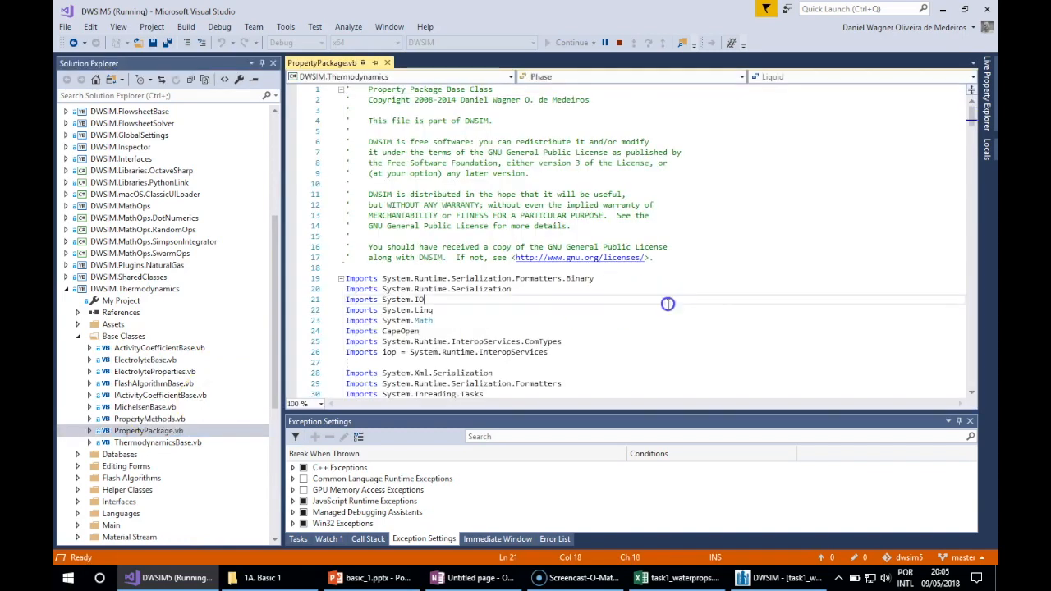
Place the text cursor in the PropertyPackage class, after ICapeThermoEquilibriumRoutine in its CAPE-OPEN 1.1 interfaces
click(788, 79)
click(686, 117)
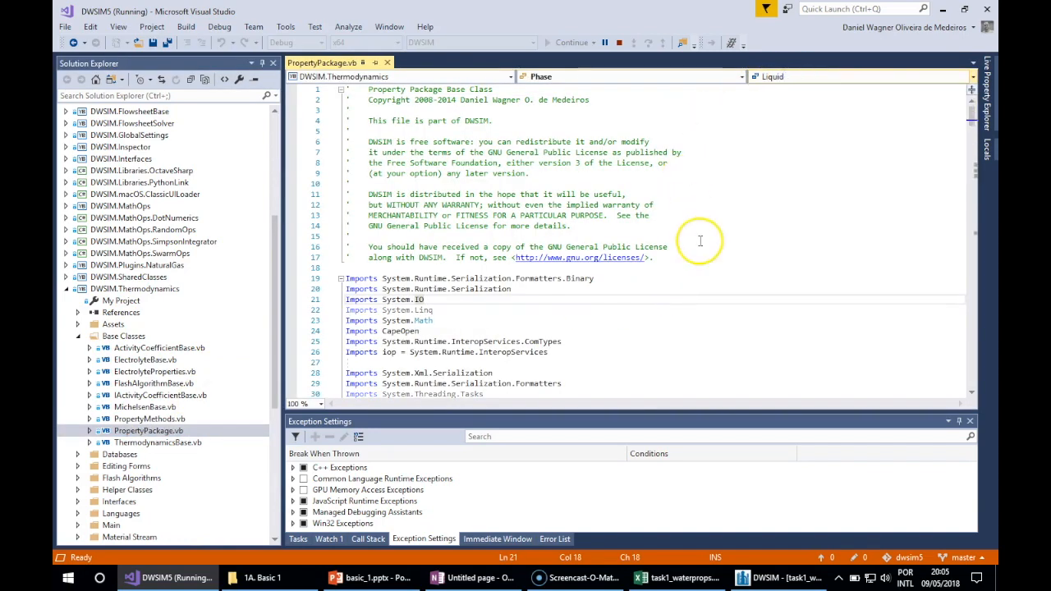
scroll(700, 240, down, 15)
click(697, 237)
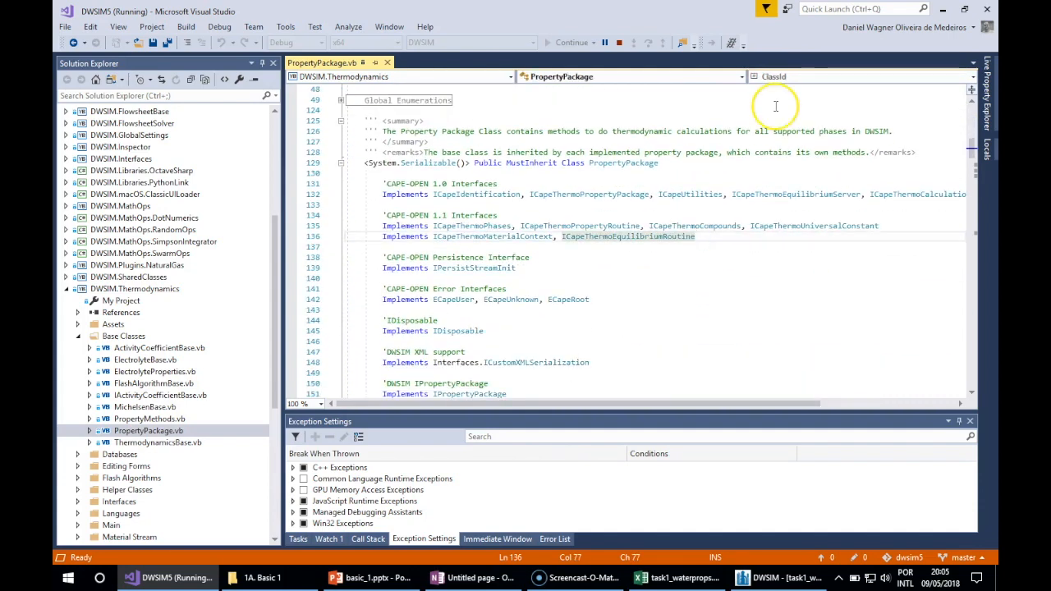
Browse the members of the PropertyPackage class and go to the DW_CalcPhaseProps declaration
click(784, 76)
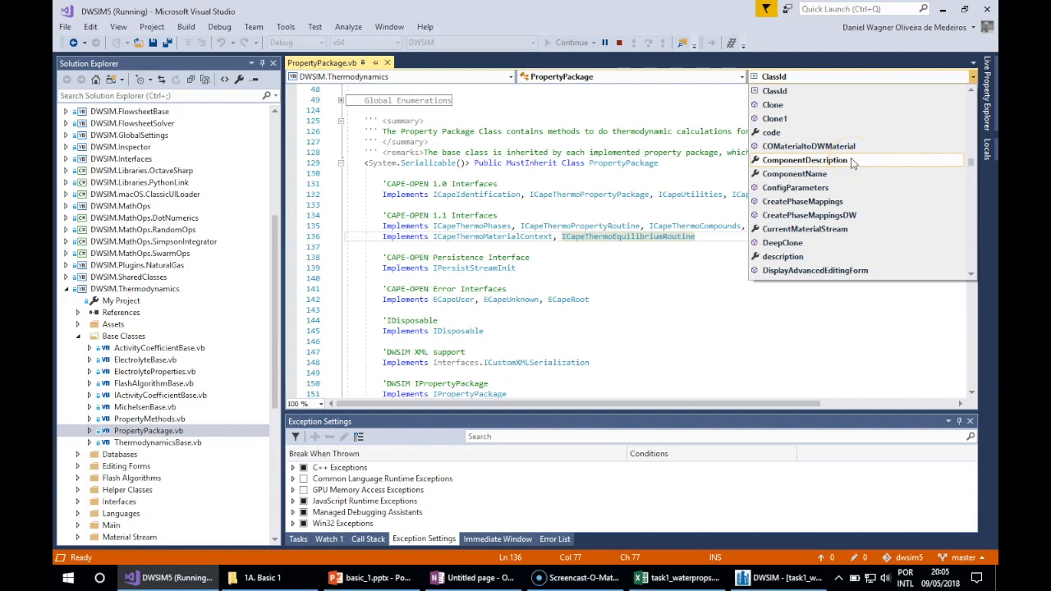
scroll(851, 163, down, 5)
scroll(850, 163, down, 10)
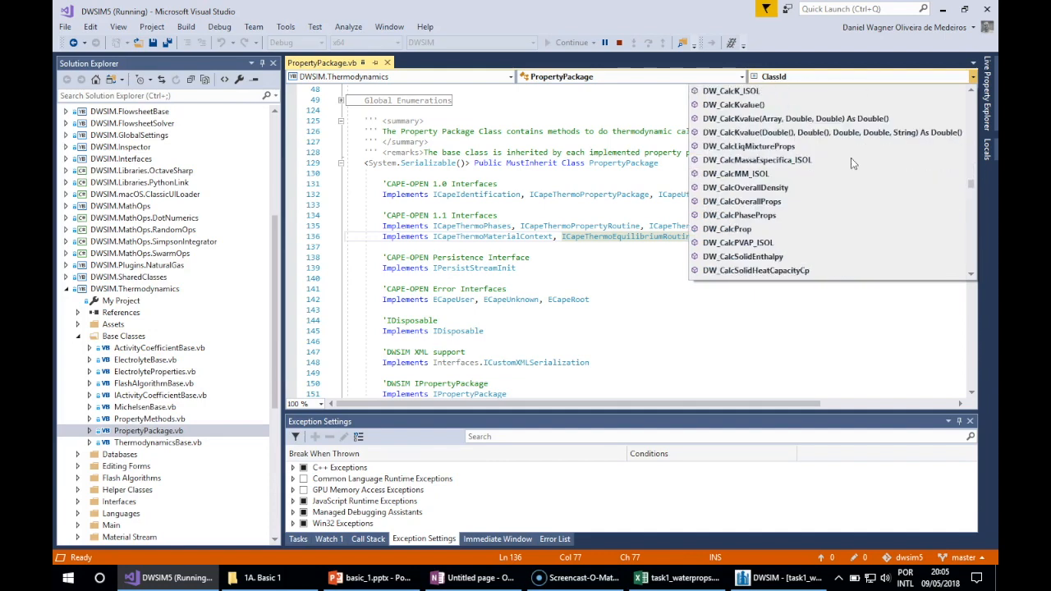
scroll(850, 163, down, 6)
scroll(850, 161, up, 8)
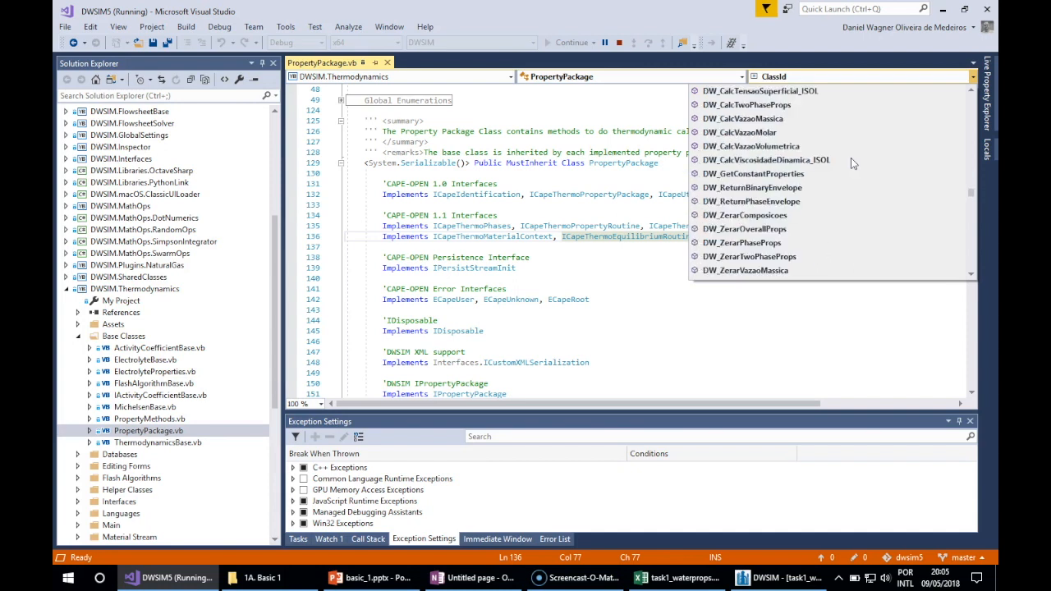
scroll(851, 161, down, 2)
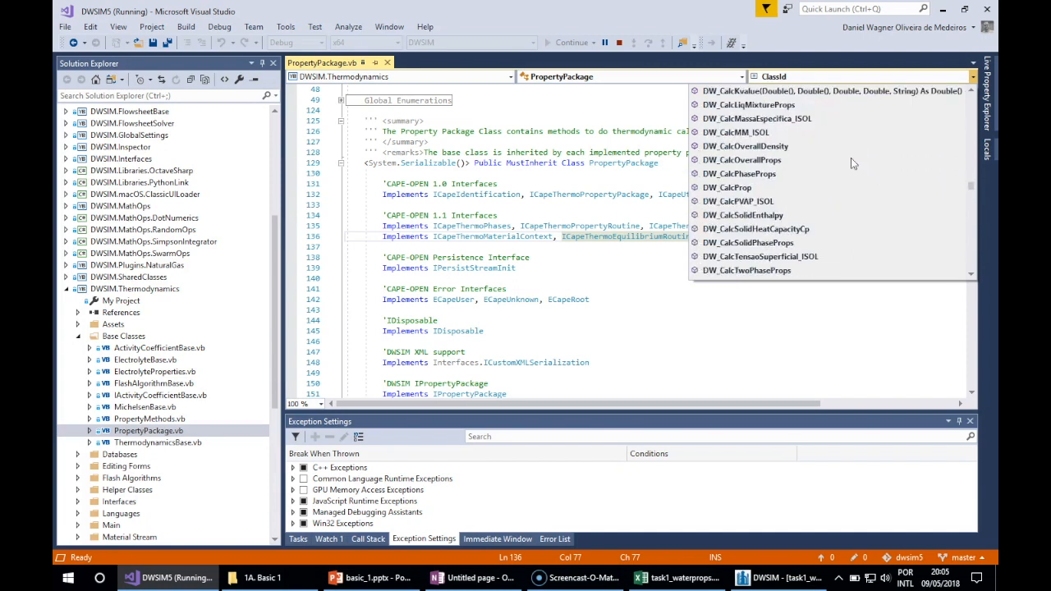
click(765, 175)
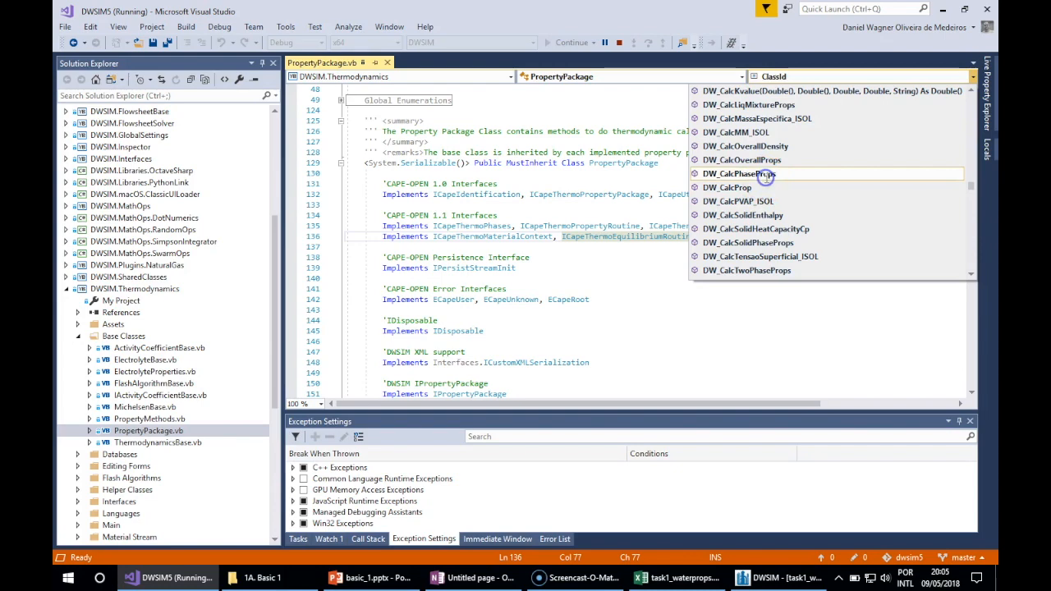
Look through the other PropertyPackage members and return to the code below the DW_CalcFugCoeff declaration
click(786, 76)
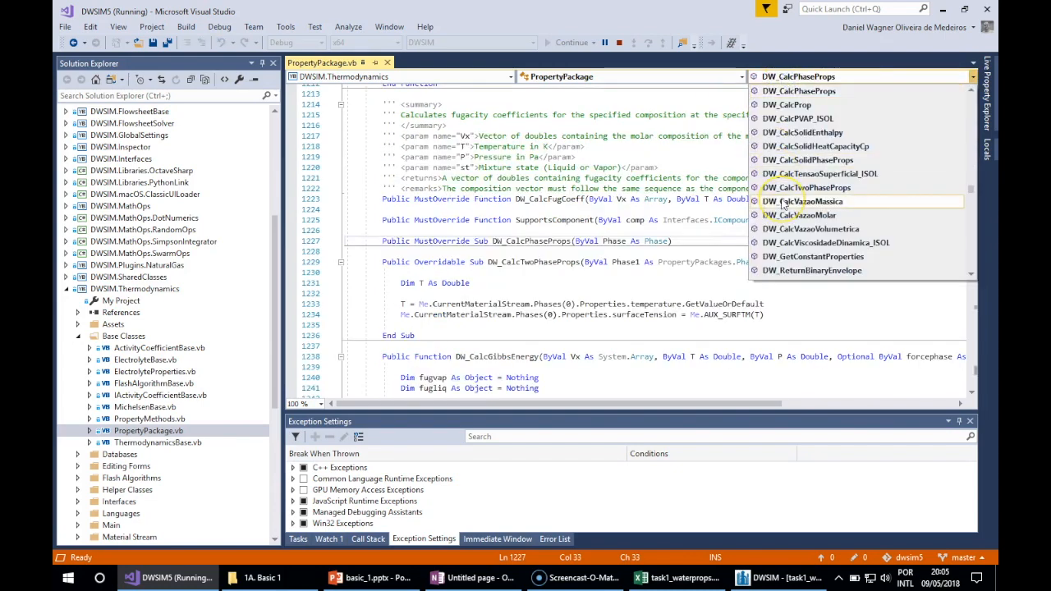
scroll(782, 205, up, 10)
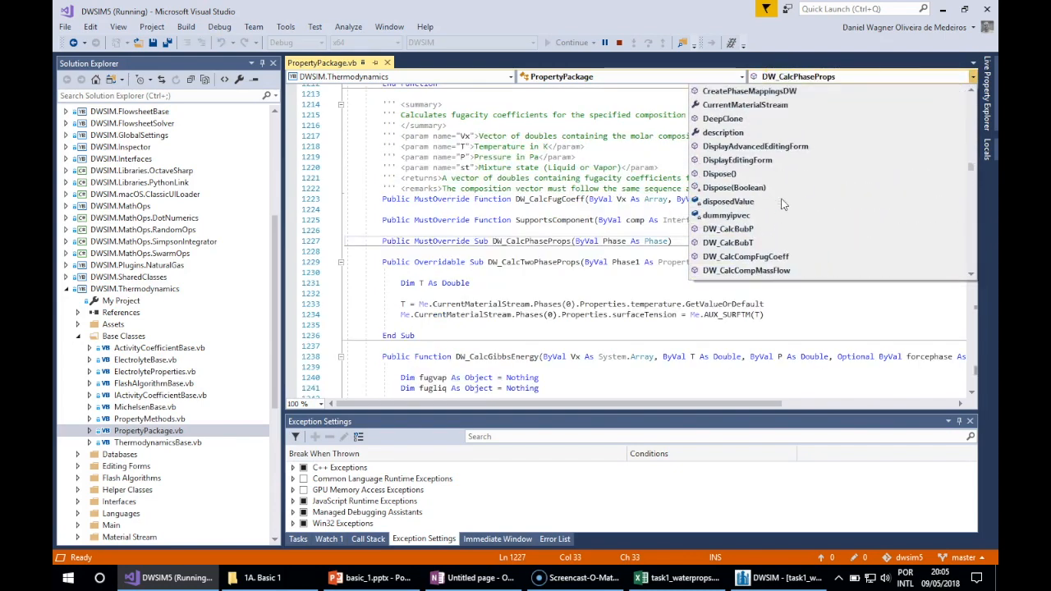
scroll(783, 204, up, 2)
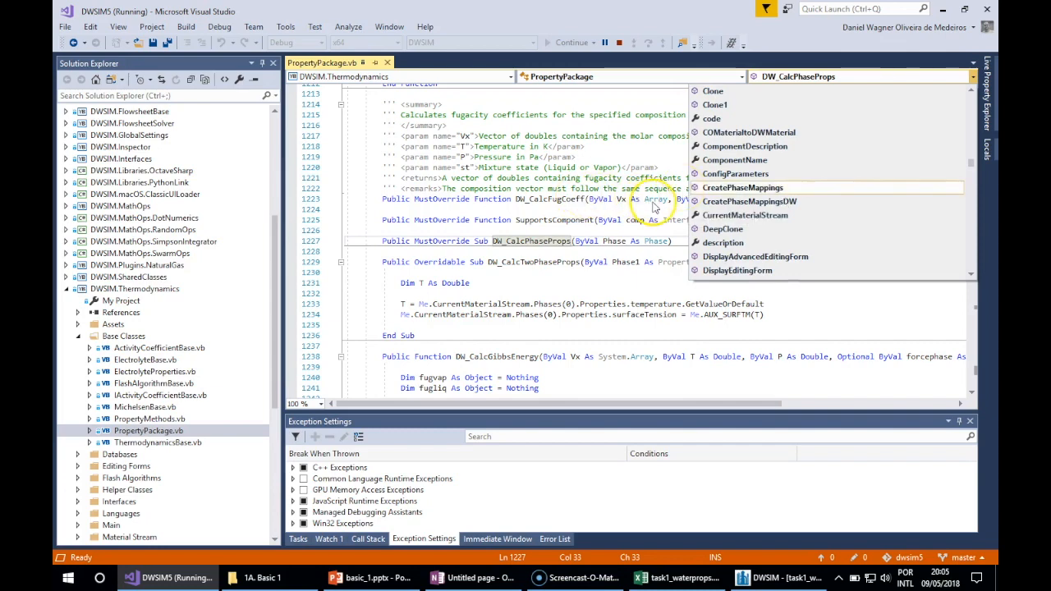
click(655, 207)
click(604, 210)
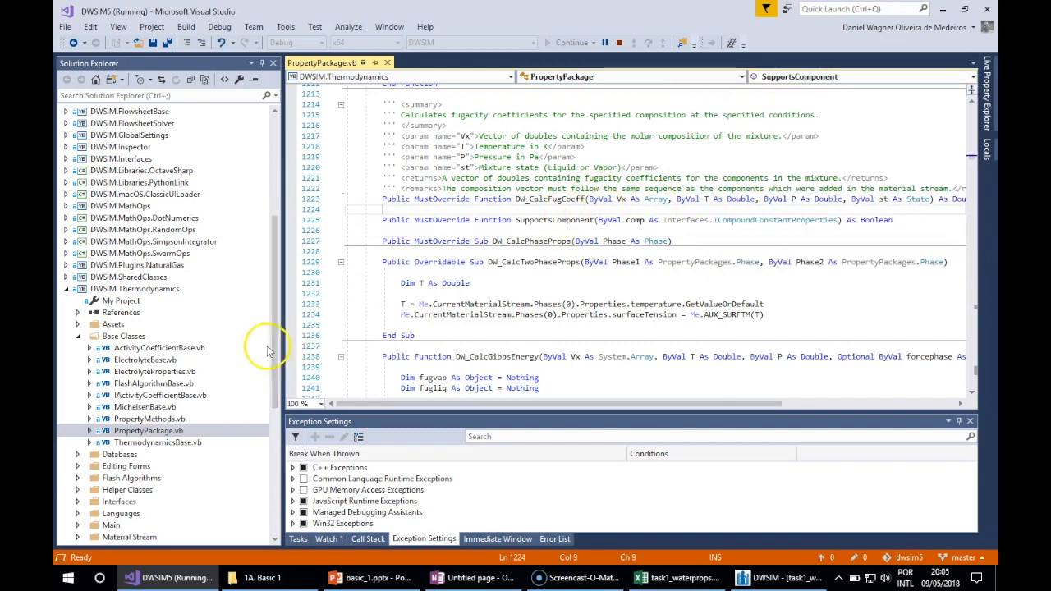
Collapse the Base Classes folder and expand the Property Packages folder of the DWSIM.Thermodynamics project
double_click(122, 338)
key(Down)
key(Down)
key(Down)
key(Down)
key(Down)
key(Down)
key(Down)
key(Down)
key(Down)
key(Down)
key(Down)
key(Down)
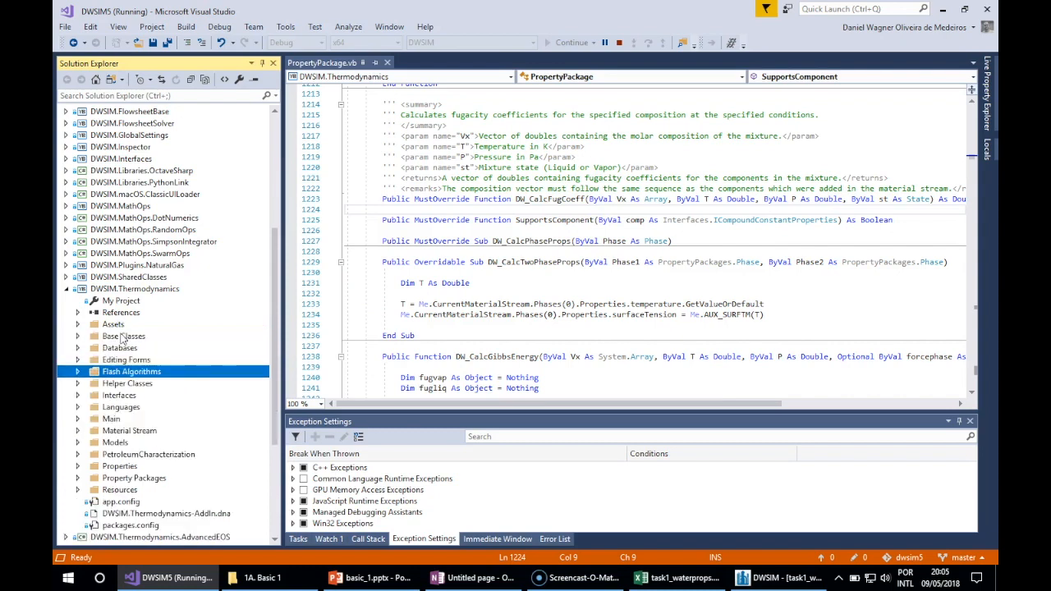
key(Right)
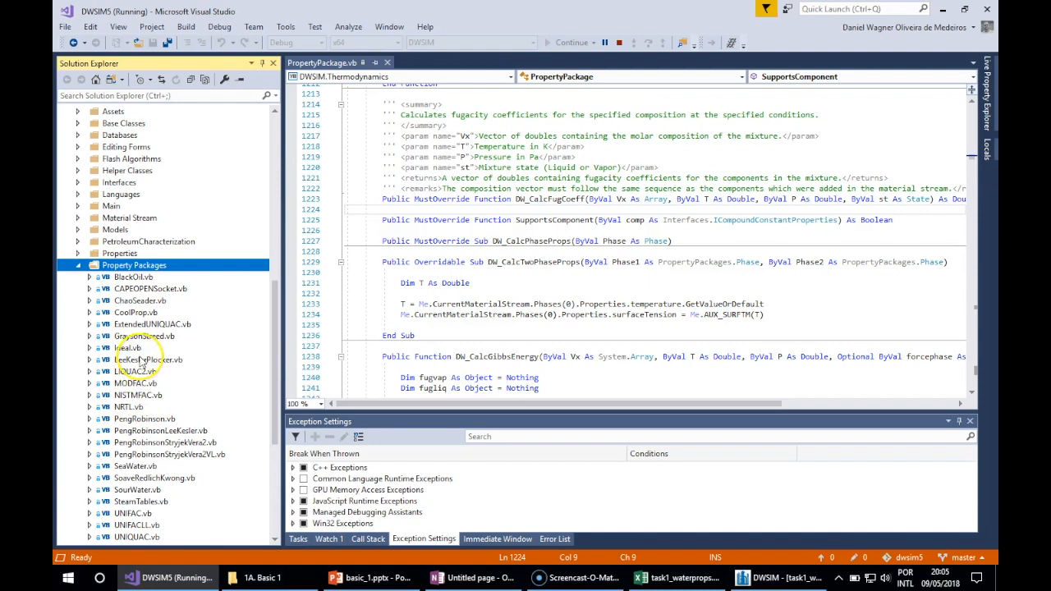
Open the Ideal.vb source file and place the text cursor in the RaoultPropertyPackage class, below its parameterless New constructor
double_click(127, 348)
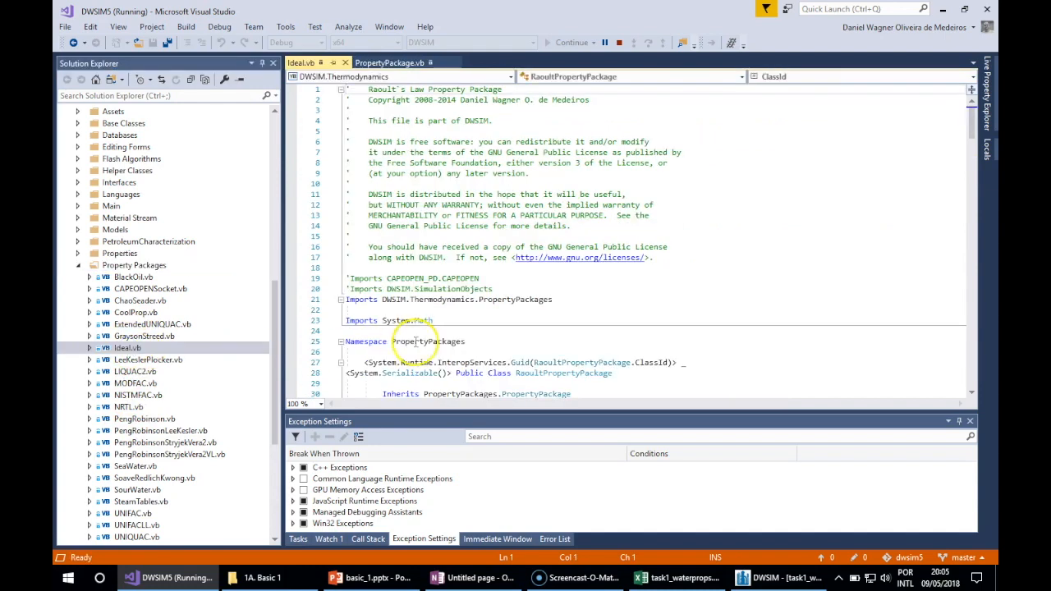
scroll(606, 331, down, 2)
scroll(609, 331, down, 4)
click(609, 331)
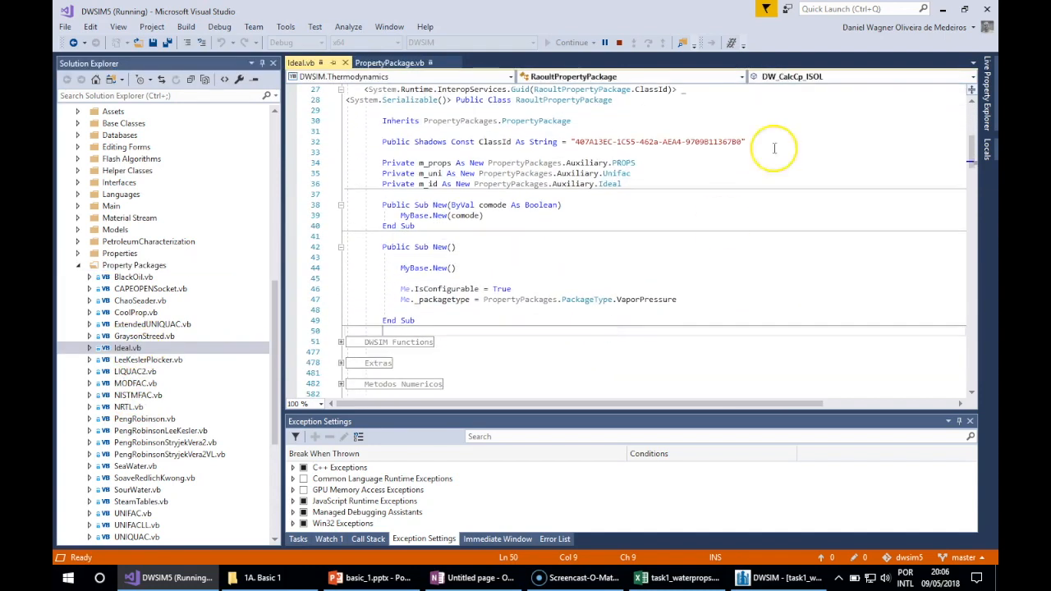
Go to the DW_CalcPhaseProps member of RaoultPropertyPackage and place the text cursor on its first code line, 219
click(807, 77)
scroll(805, 130, down, 4)
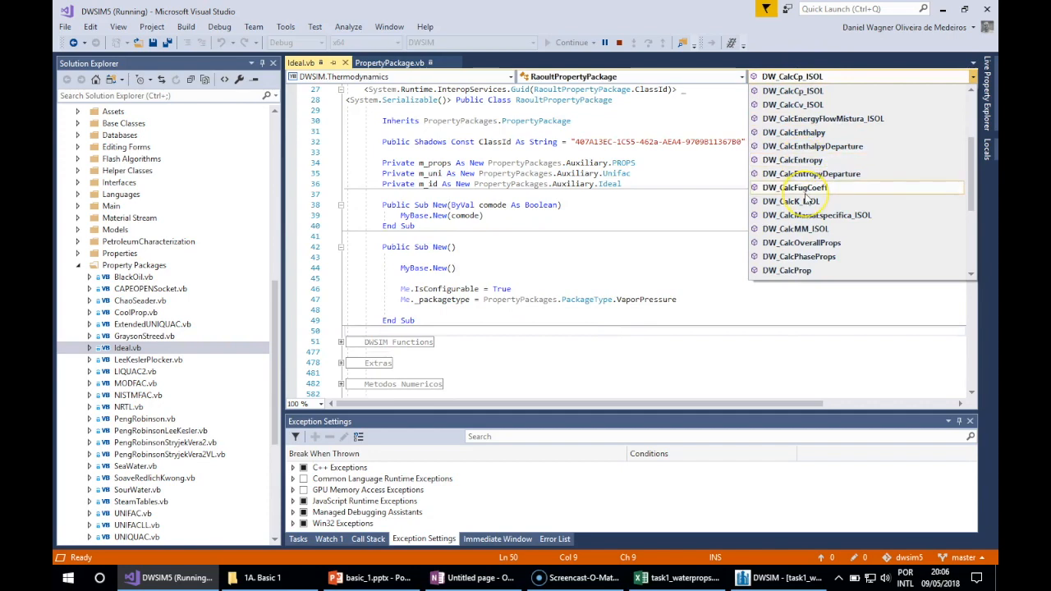
click(801, 105)
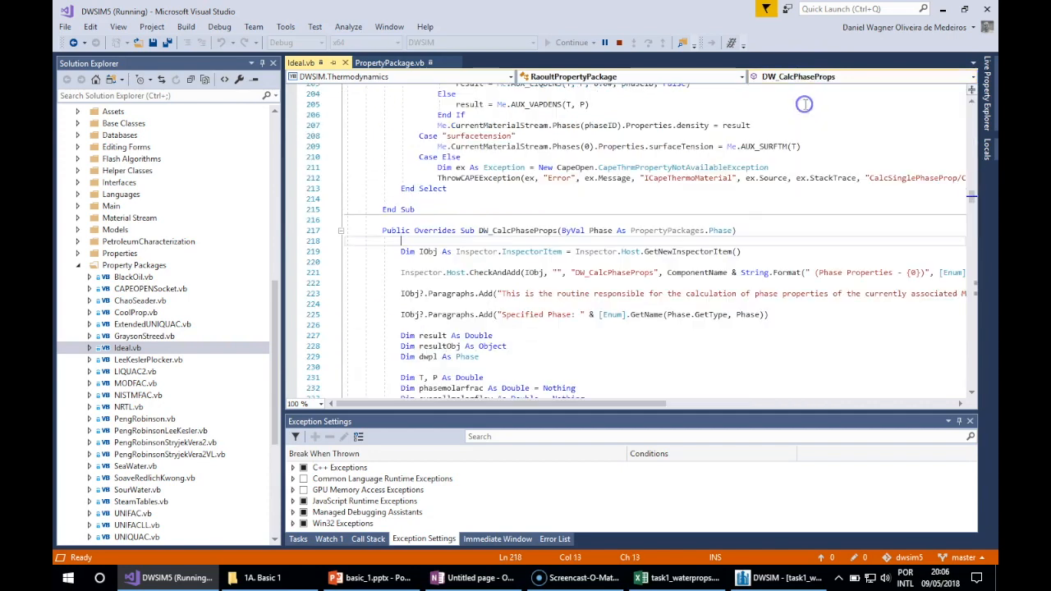
click(410, 261)
click(387, 253)
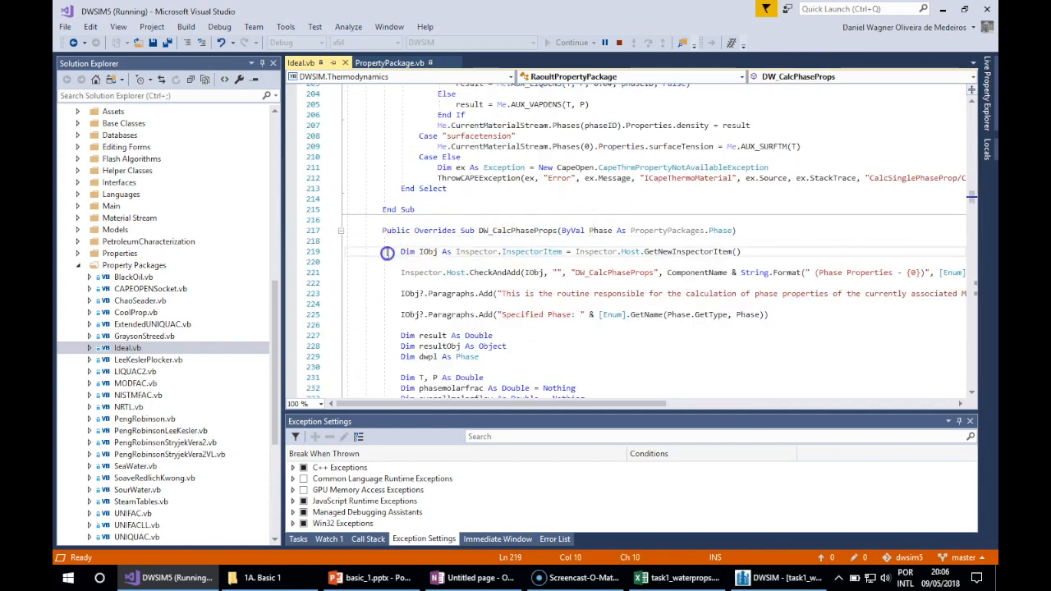
Set a breakpoint on line 309 of DW_CalcPhaseProps, where the liquid phase's viscosity is assigned from result
scroll(449, 256, down, 15)
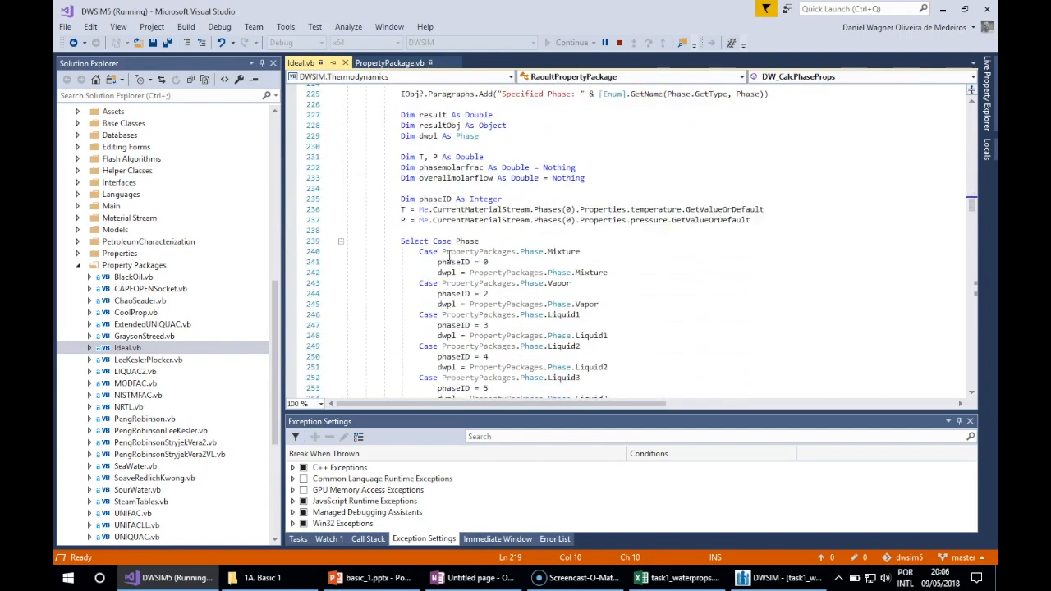
scroll(449, 257, down, 6)
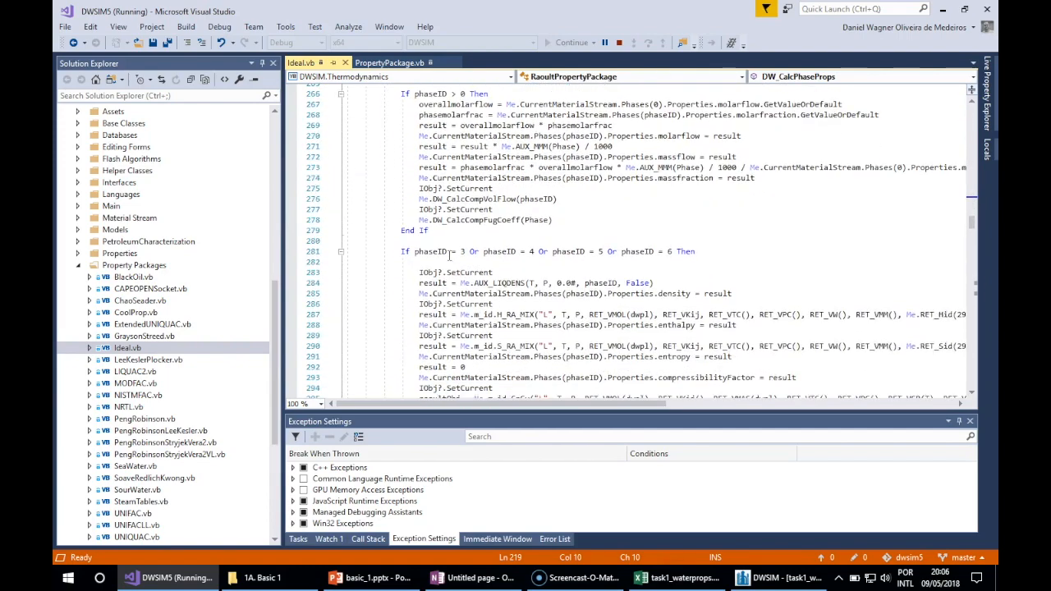
click(399, 233)
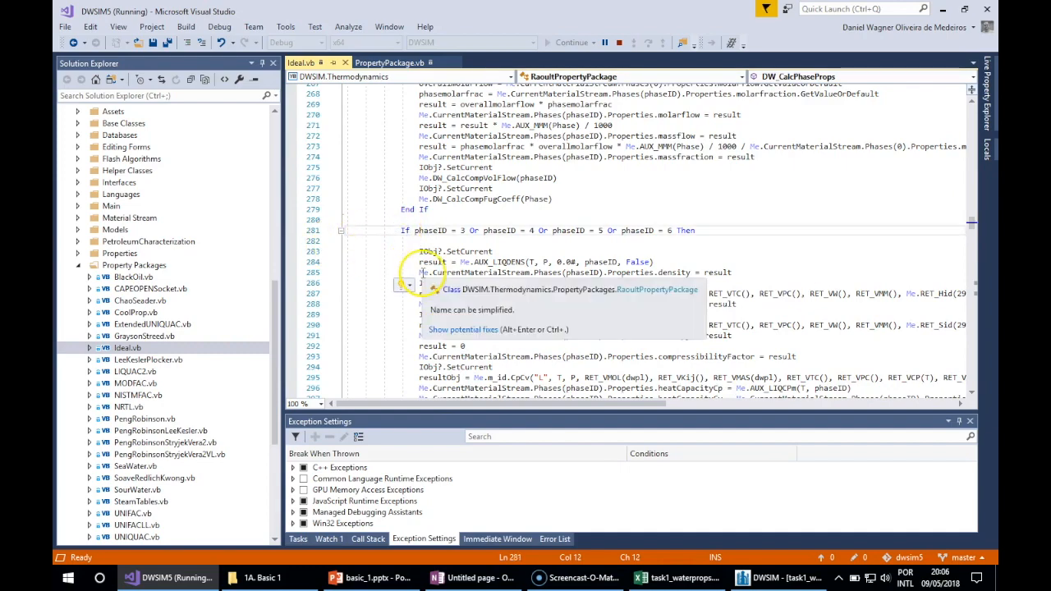
scroll(378, 259, down, 2)
scroll(407, 260, down, 4)
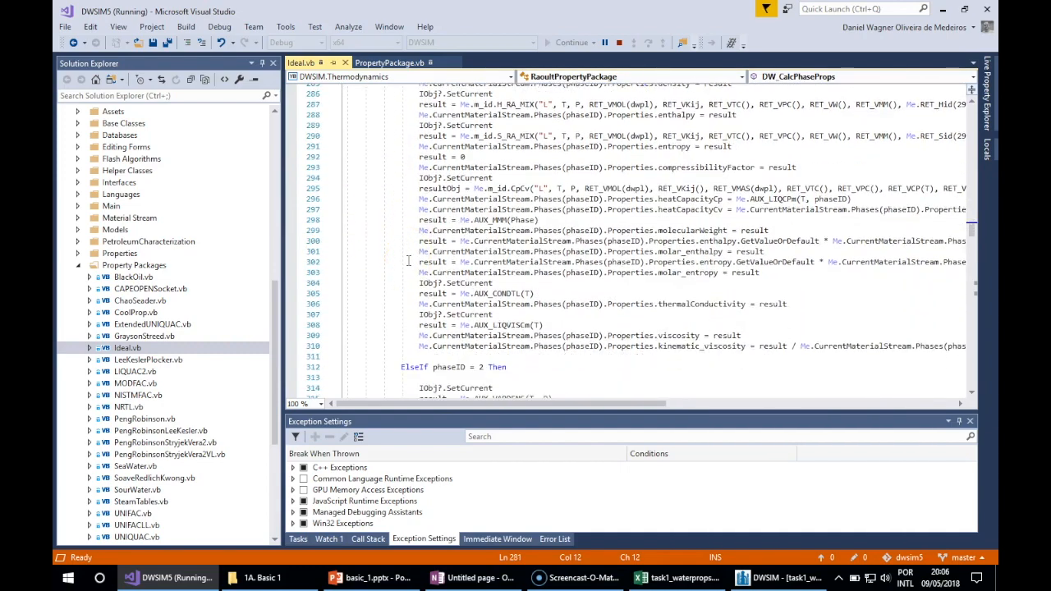
scroll(407, 261, down, 3)
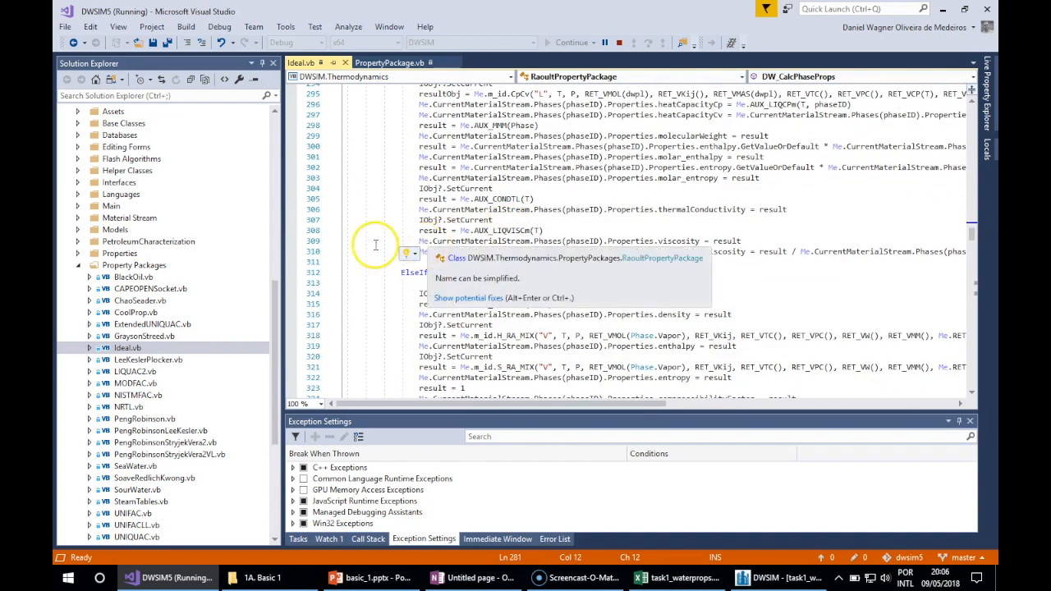
click(291, 241)
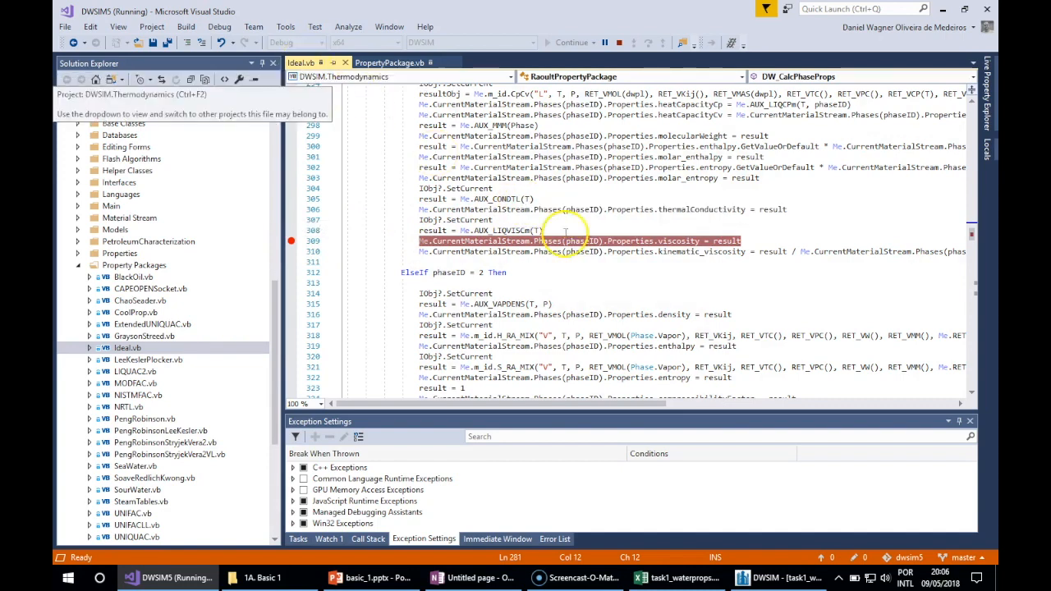
Switch to DWSIM and recalculate the MSTR-000 material stream on the flowsheet
click(776, 577)
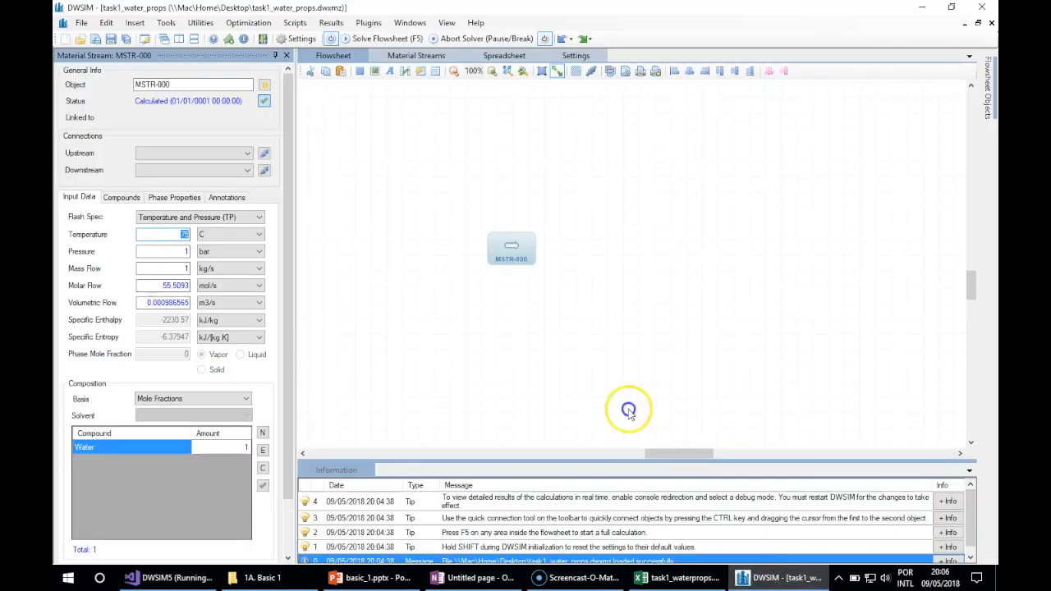
right_click(513, 248)
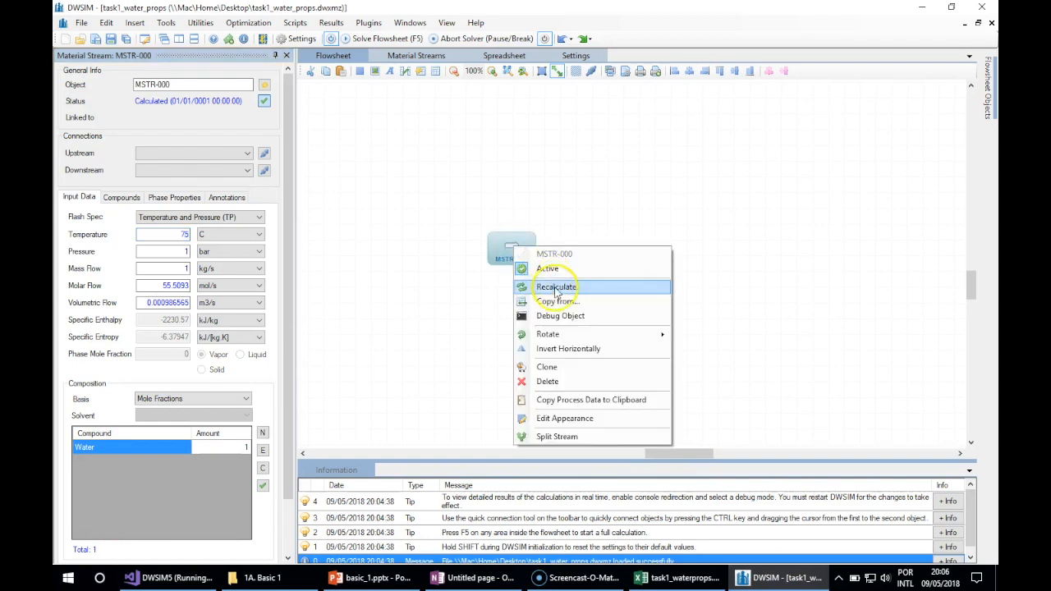
click(555, 291)
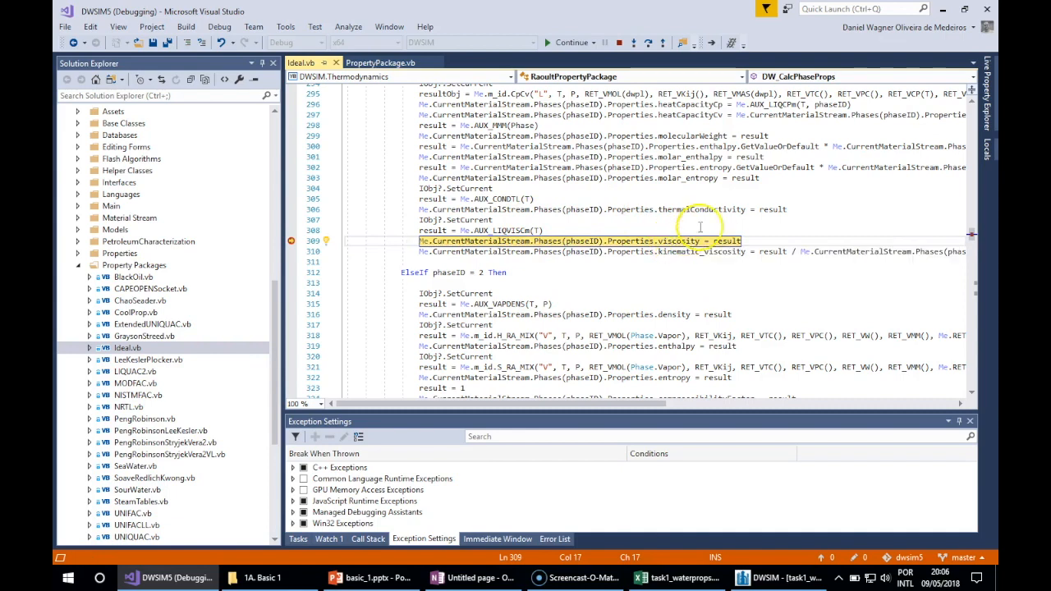
mouse_move(719, 239)
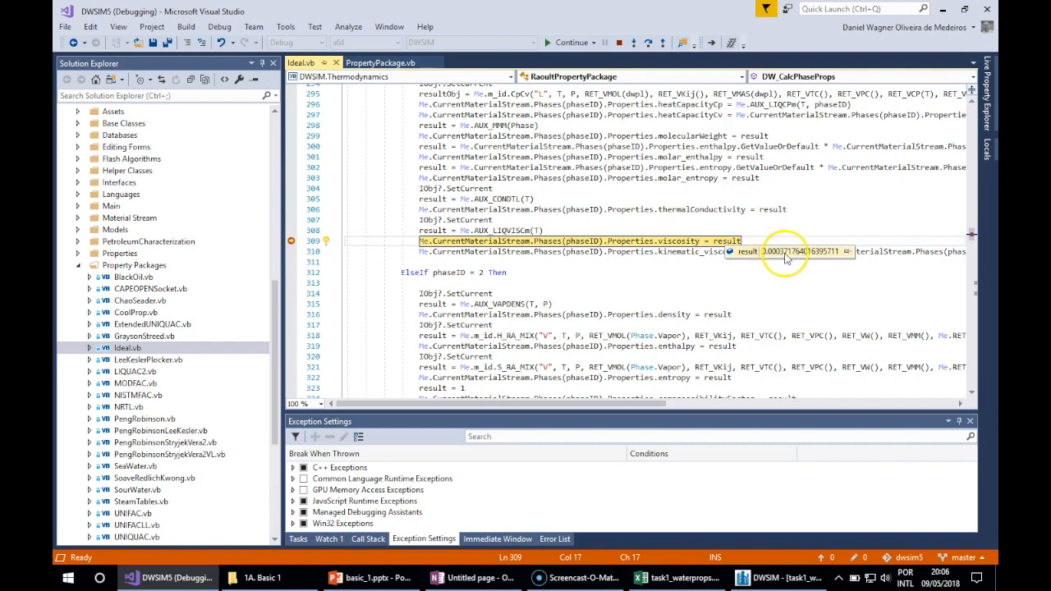
Move the debugger's execution point back to line 308, the AUX_LIQVISCm call, keeping the breakpoint on line 309
click(608, 232)
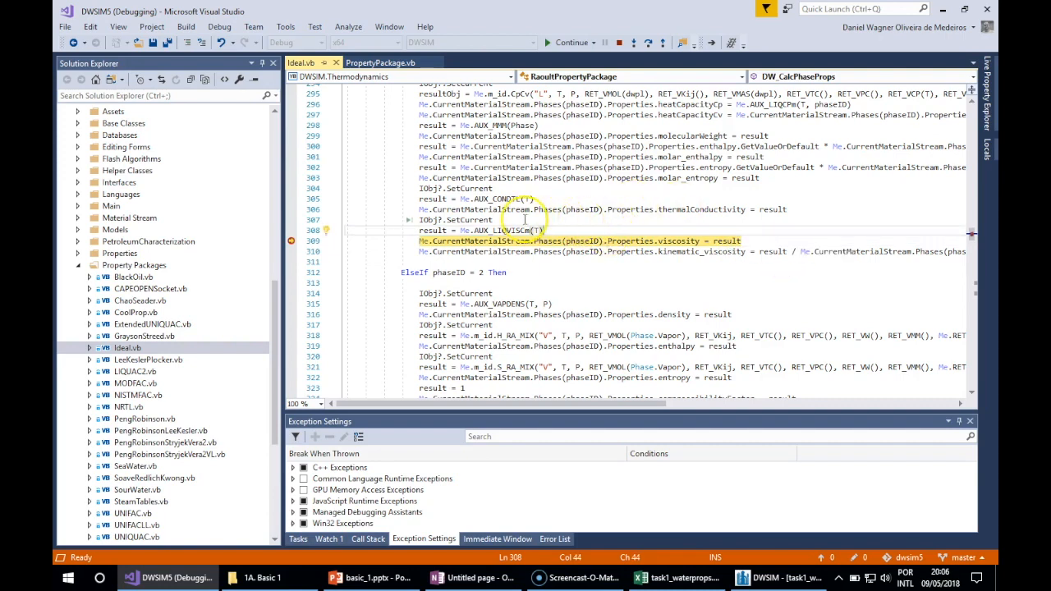
right_click(501, 229)
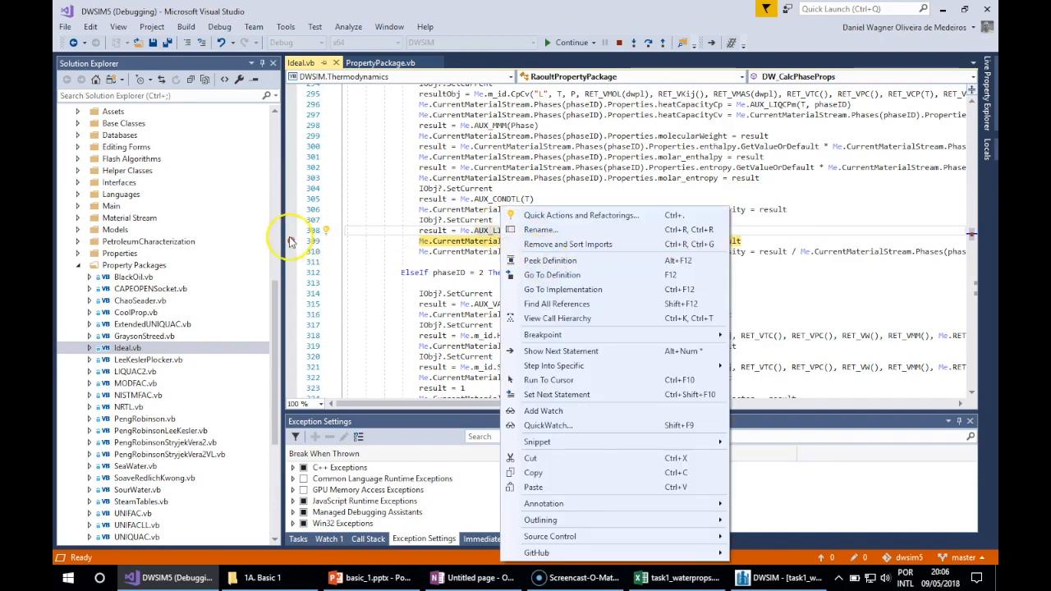
click(289, 238)
drag(289, 240, 290, 230)
click(291, 242)
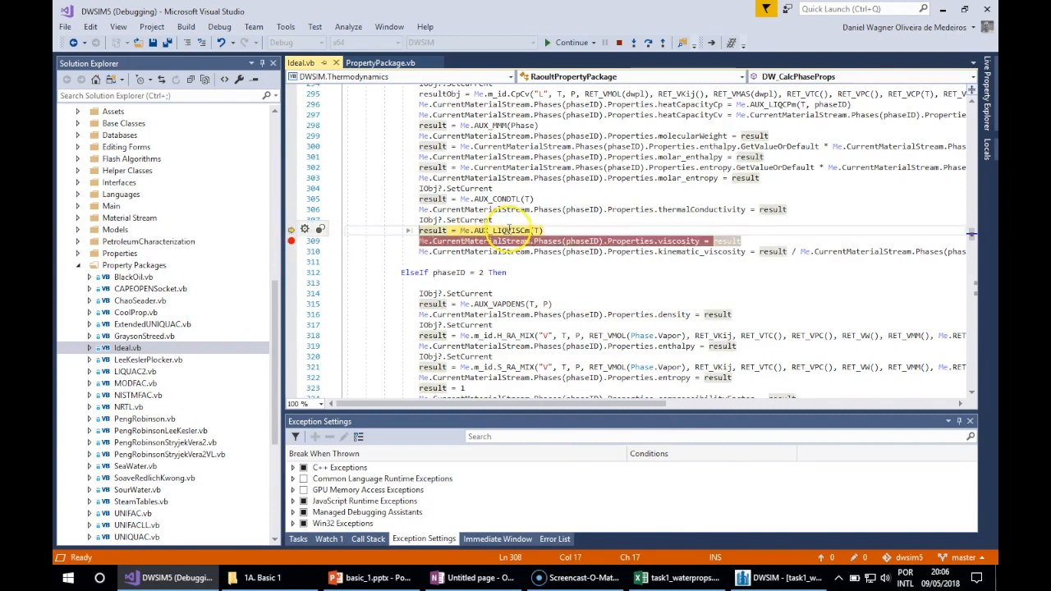
Go to the definition of AUX_LIQVISCm and bring up its For Each loop over the phase's compounds
right_click(508, 230)
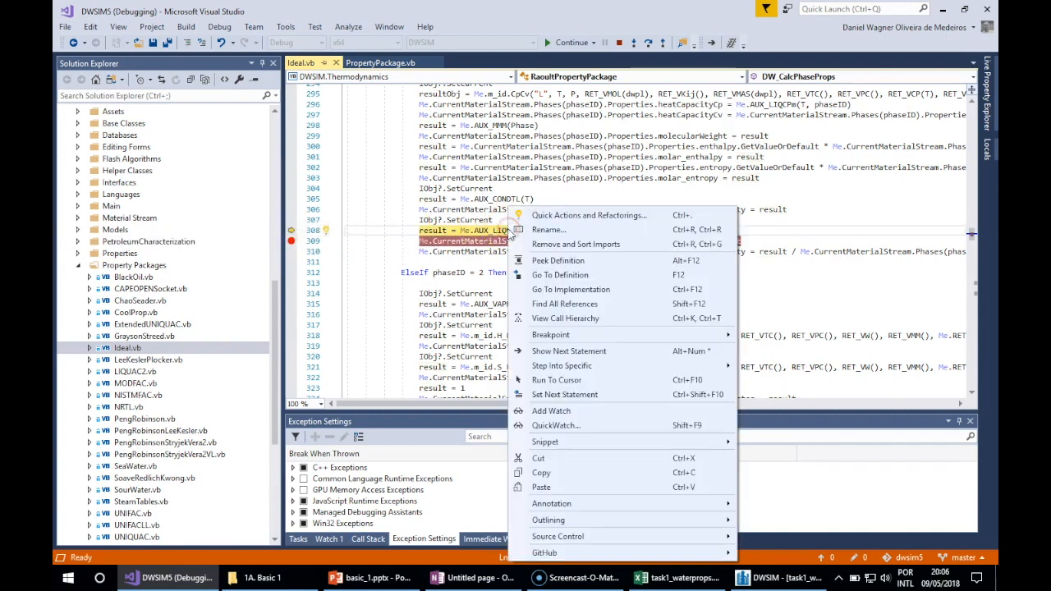
click(565, 277)
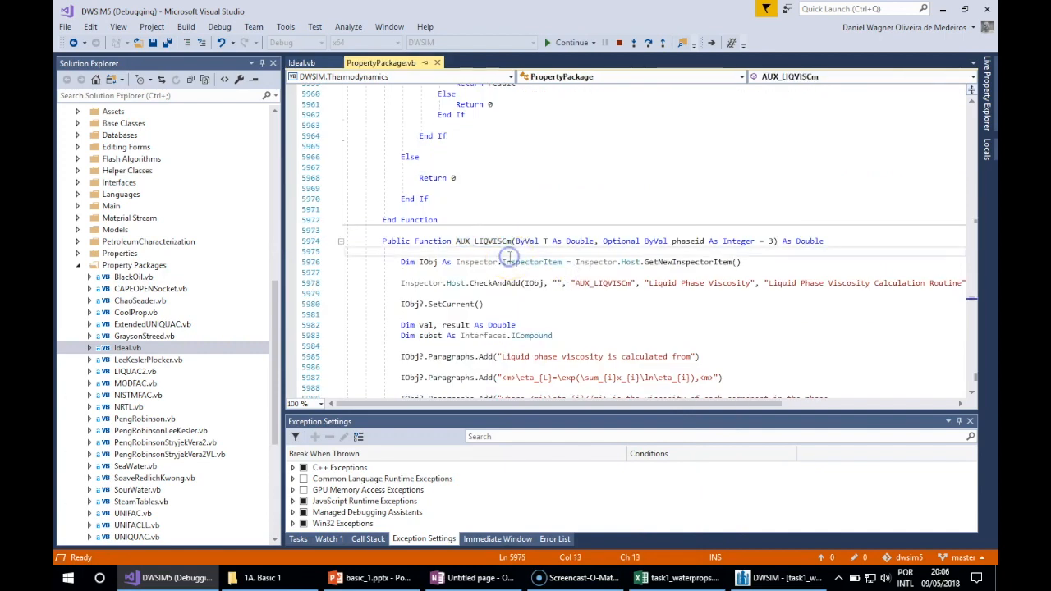
scroll(509, 257, down, 3)
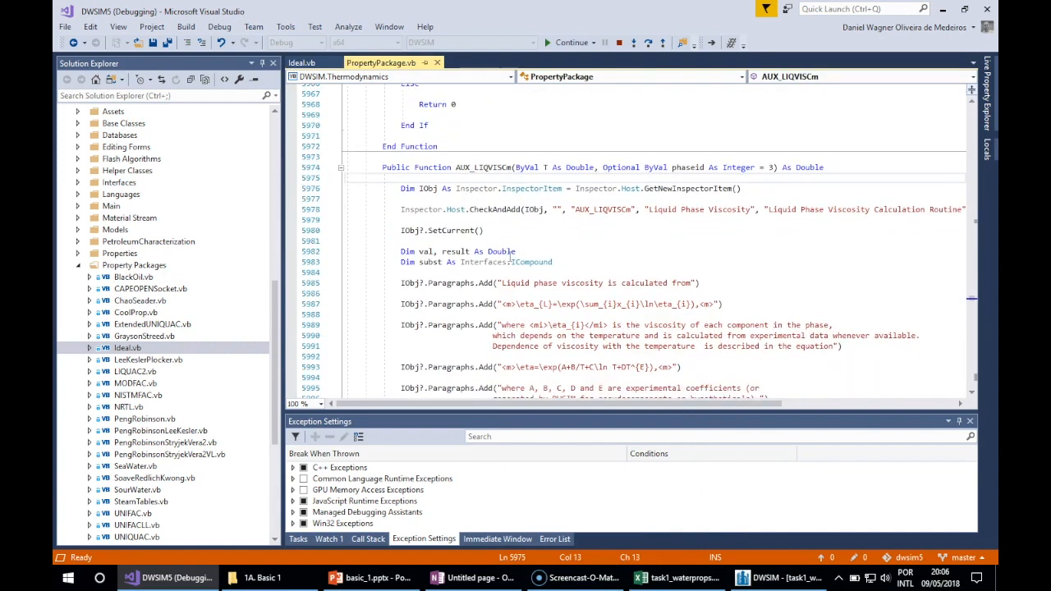
scroll(509, 257, down, 7)
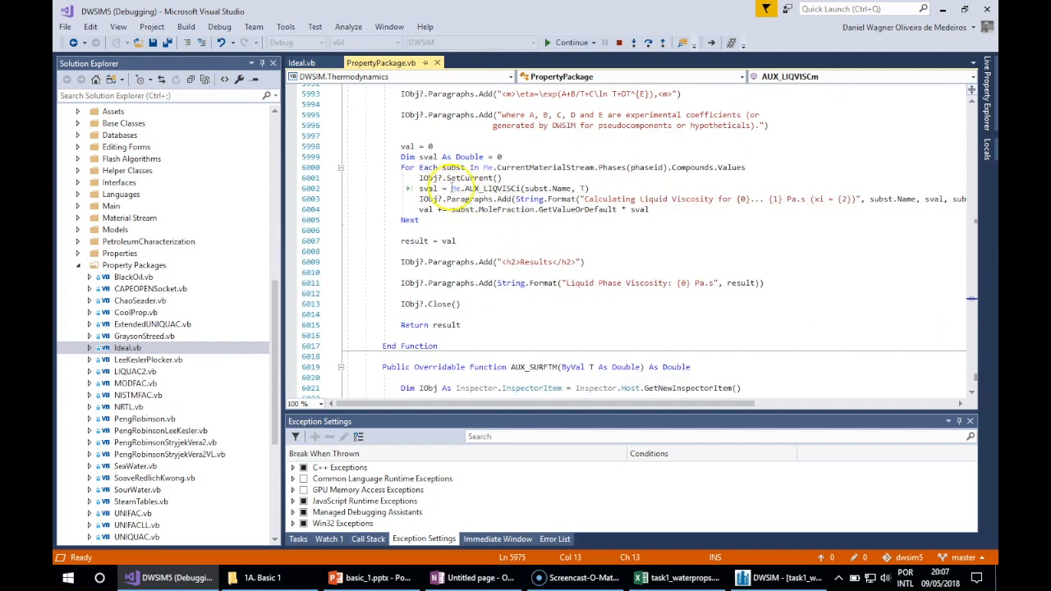
Set breakpoints on the For Each line 6000 and the AUX_LIQVISCi call on line 6002, and continue execution
click(291, 168)
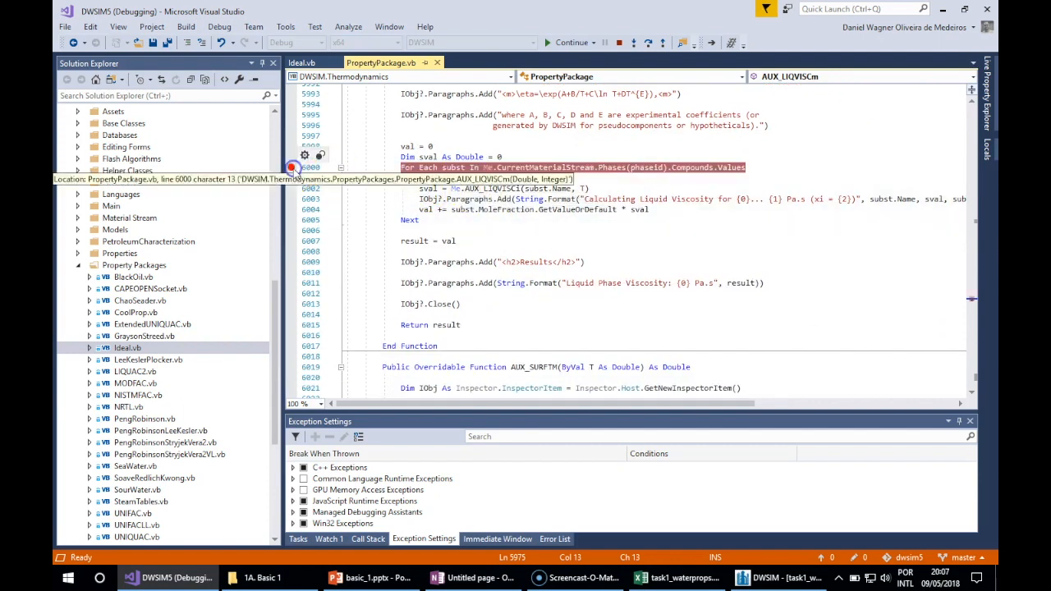
click(292, 189)
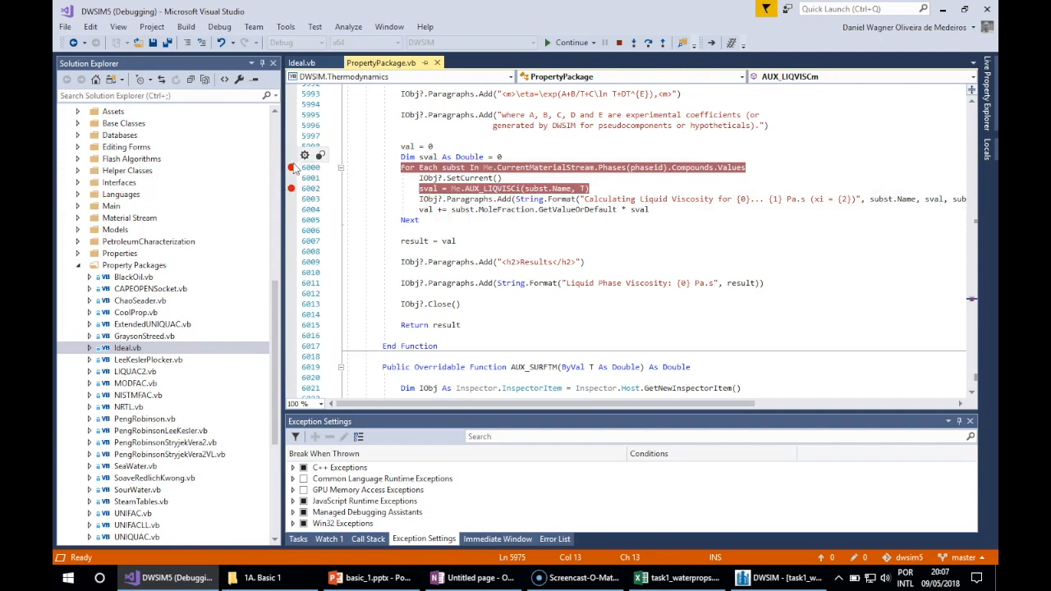
click(292, 167)
click(291, 167)
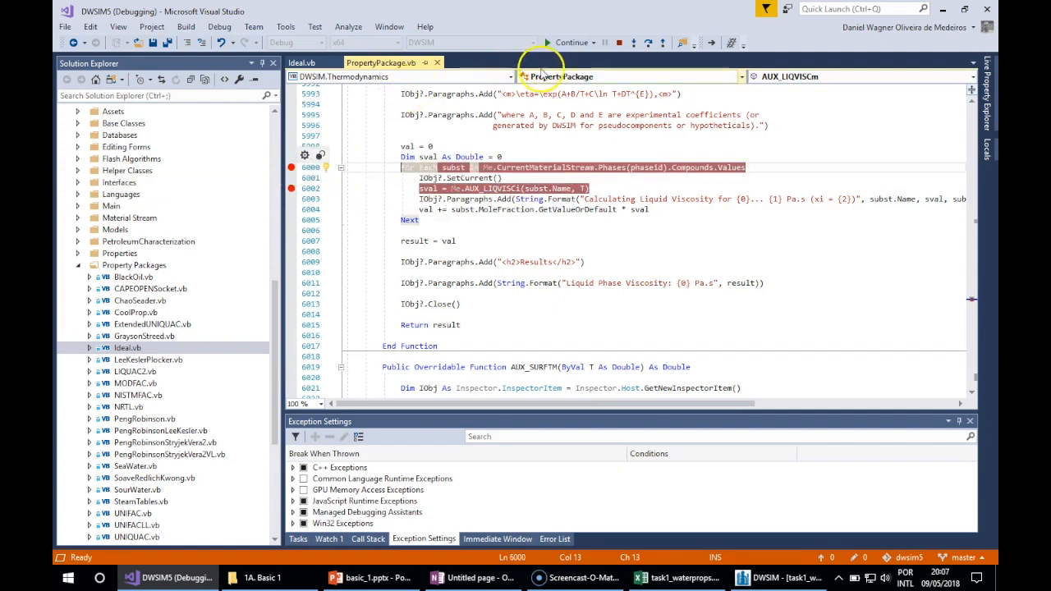
click(566, 42)
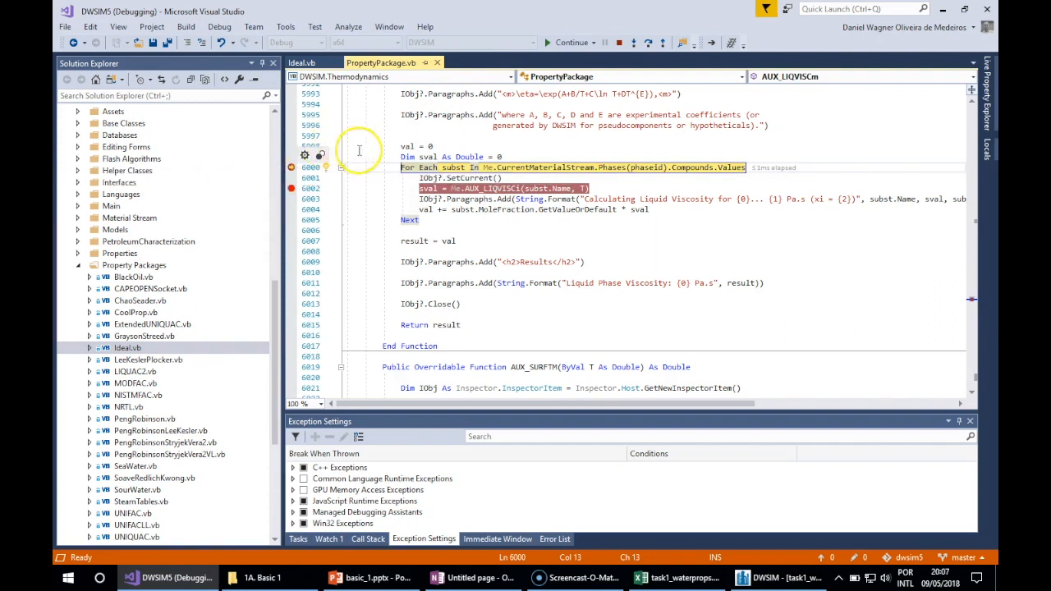
Add a breakpoint on the result = val line 6007 and remove the breakpoints from lines 6000 and 6002
click(290, 241)
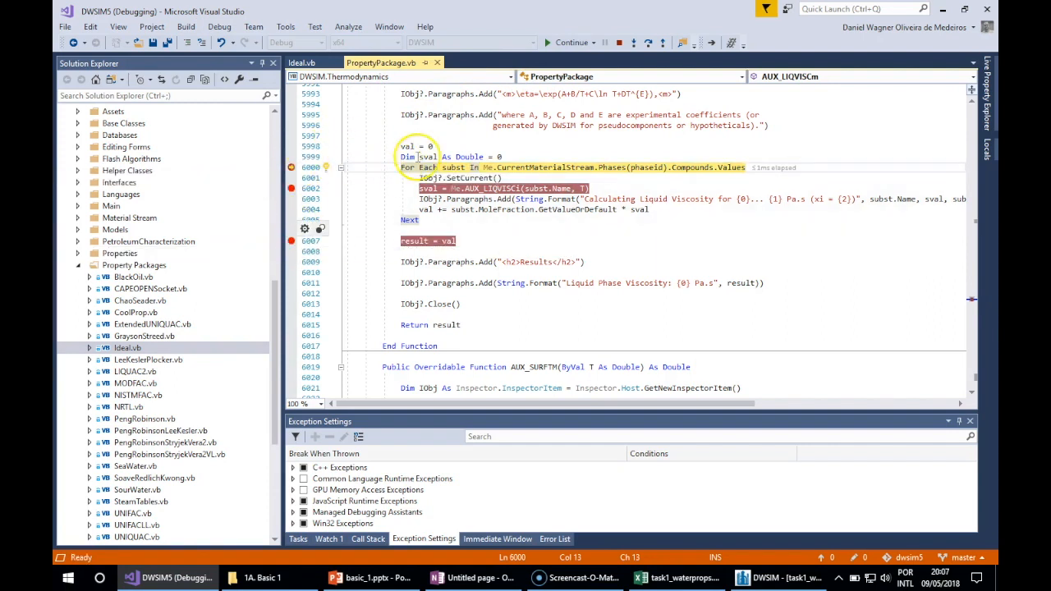
click(291, 167)
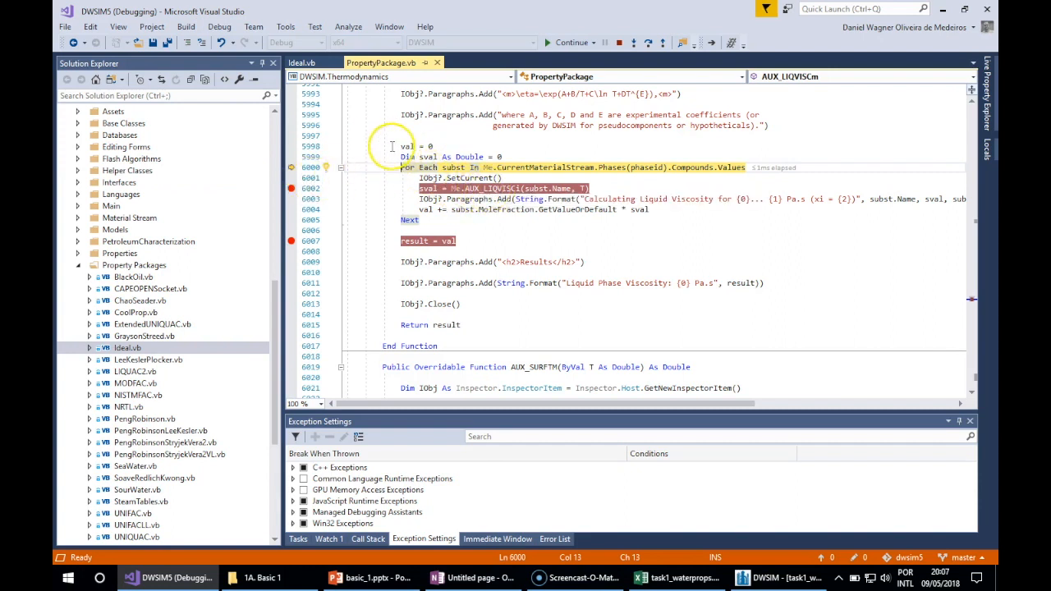
click(293, 190)
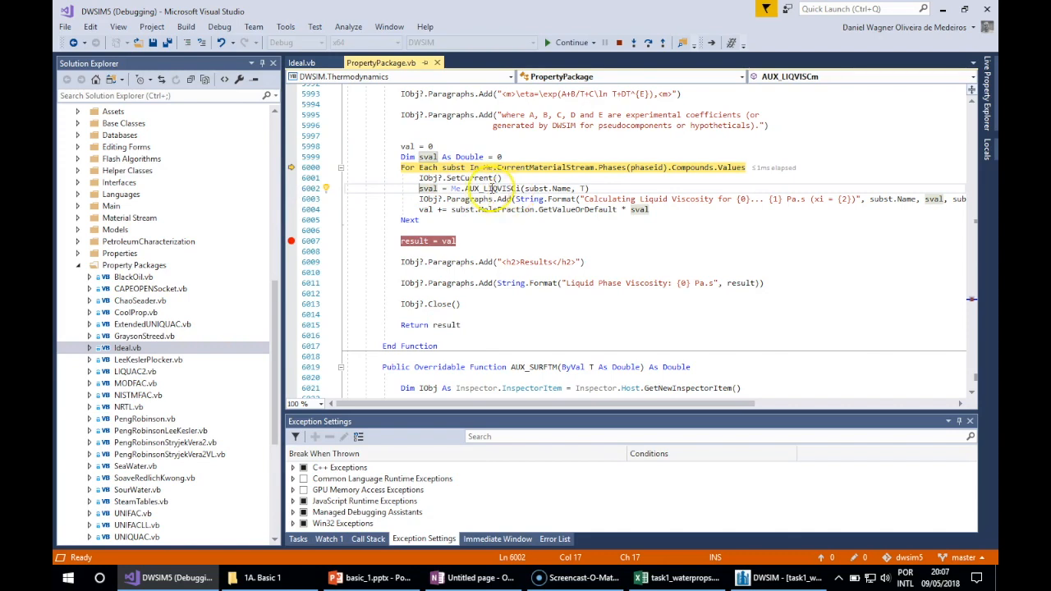
Go to the definition of AUX_LIQVISCi and place the text cursor on its IsPF condition line
right_click(499, 189)
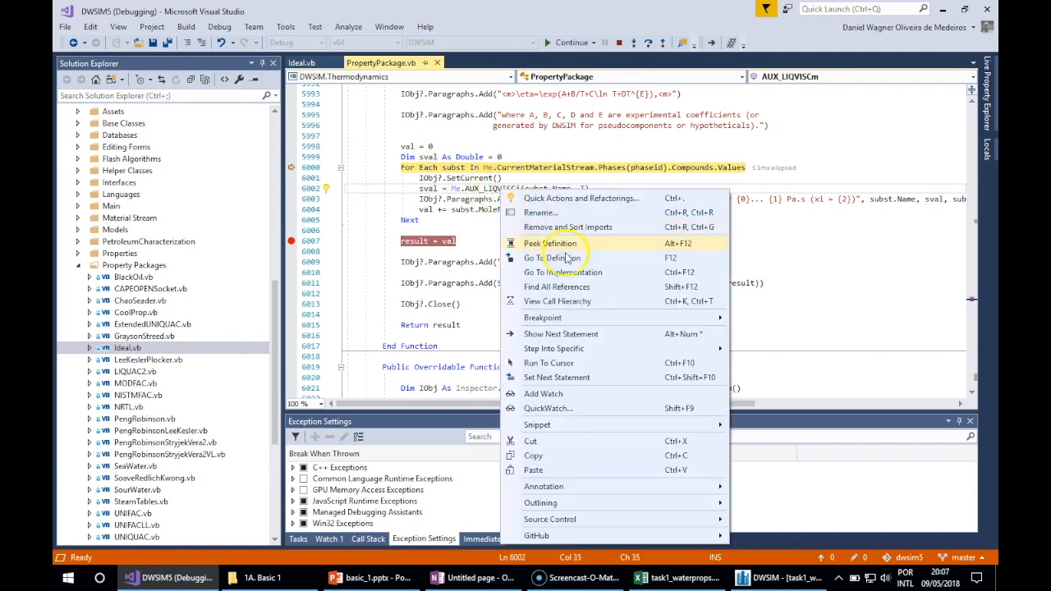
click(552, 258)
click(503, 277)
scroll(503, 277, down, 3)
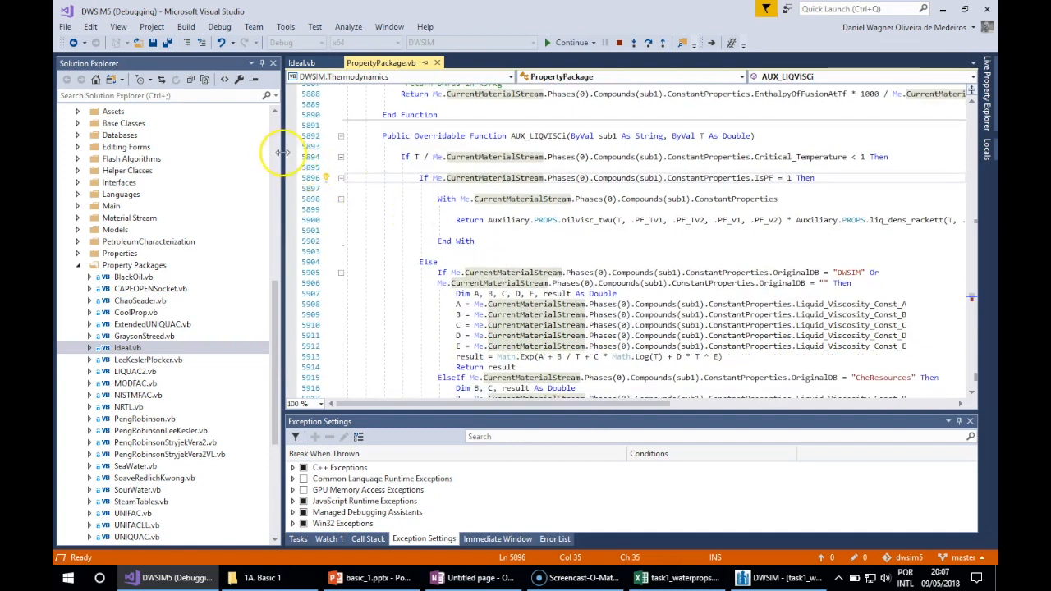
Set a breakpoint on the Critical_Temperature condition at line 5894 in AUX_LIQVISCi and continue execution
click(292, 156)
click(550, 41)
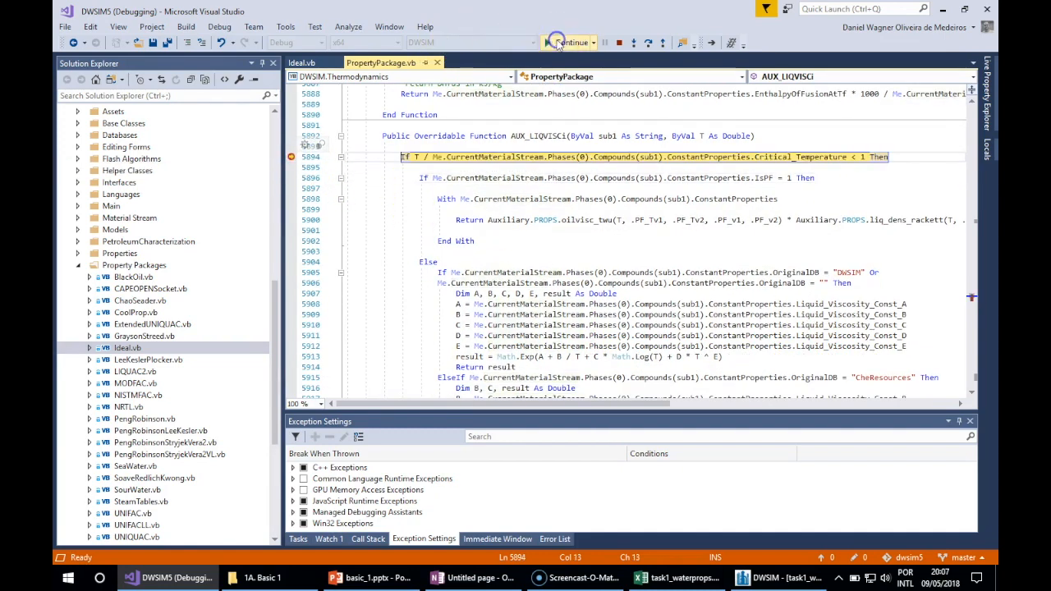
mouse_move(417, 156)
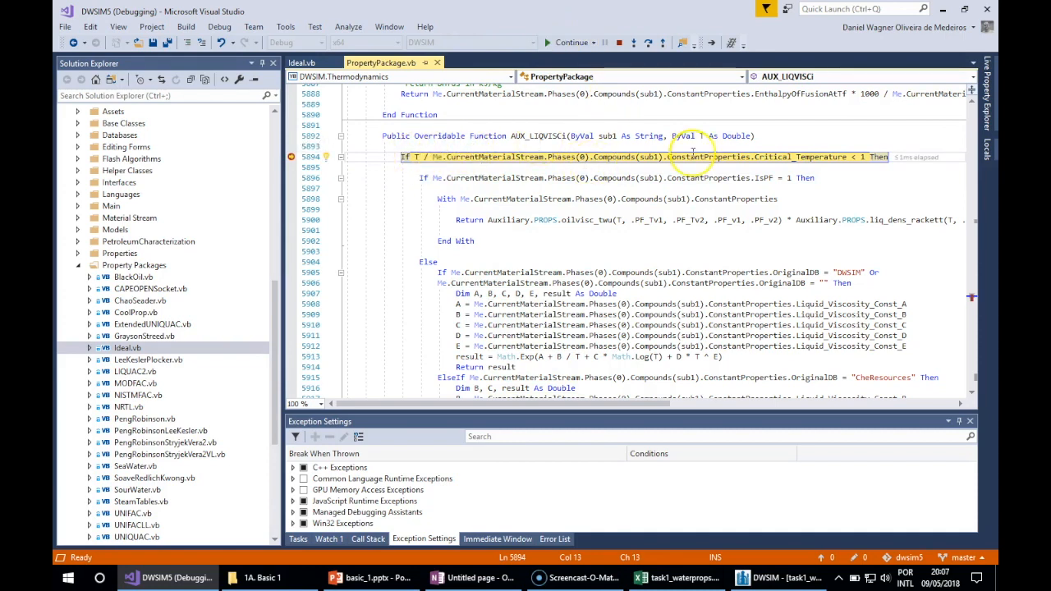
Move the breakpoint from line 5894 to the IsPF condition on line 5896 and continue execution
mouse_move(829, 163)
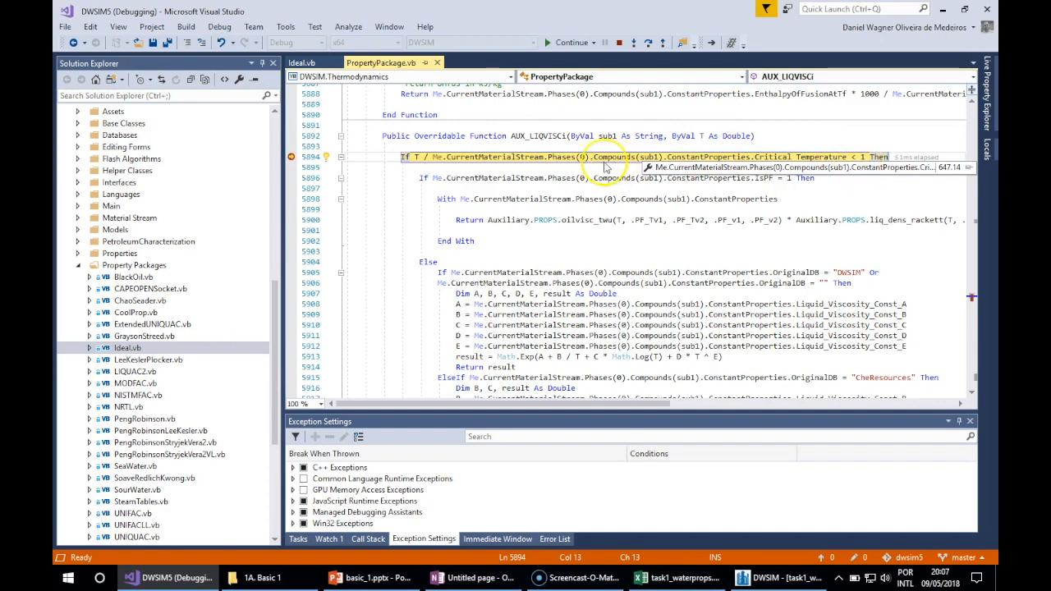
key(F10)
click(293, 179)
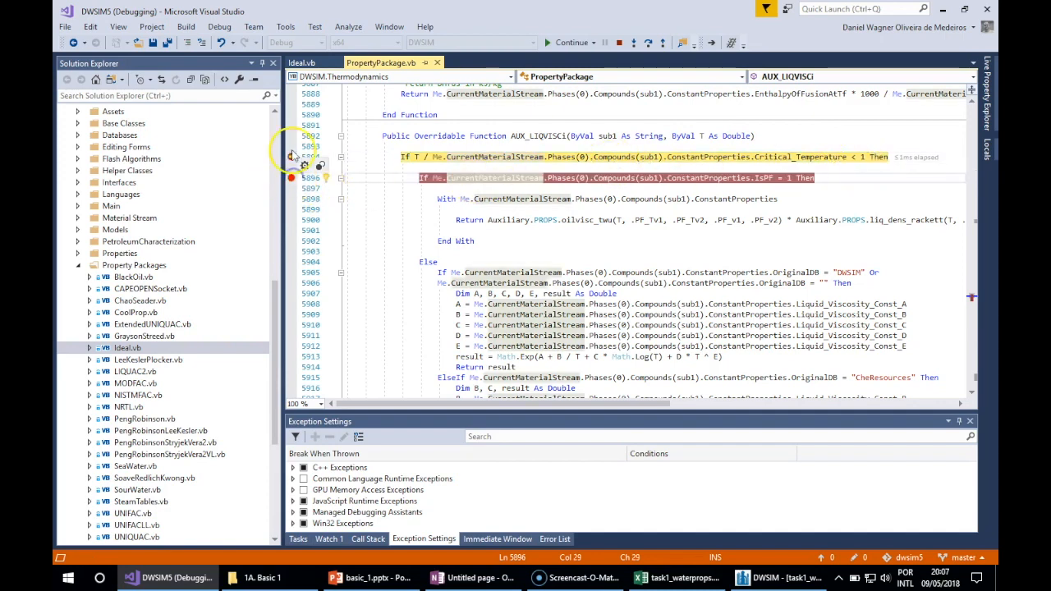
click(292, 156)
click(567, 42)
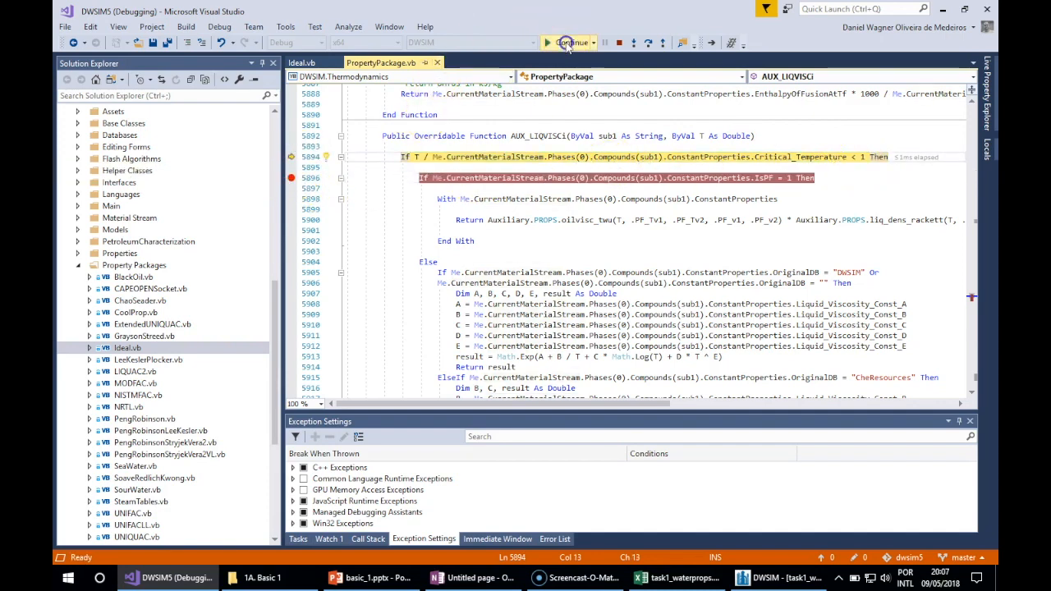
Remove the breakpoint from line 5896, set one on the OriginalDB = "DWSIM" condition at line 5905, and continue execution
mouse_move(763, 183)
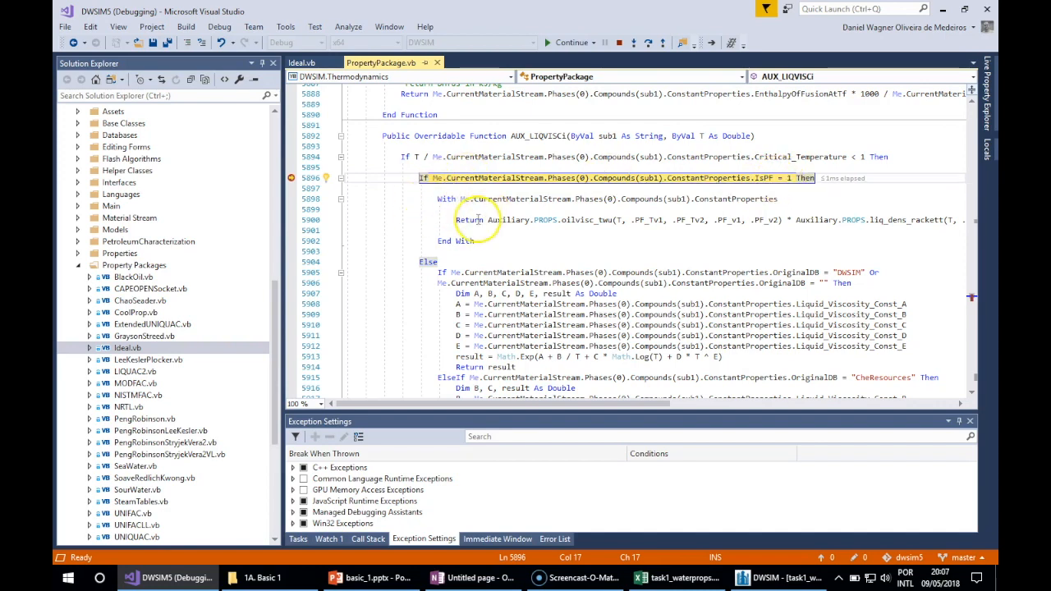
click(291, 180)
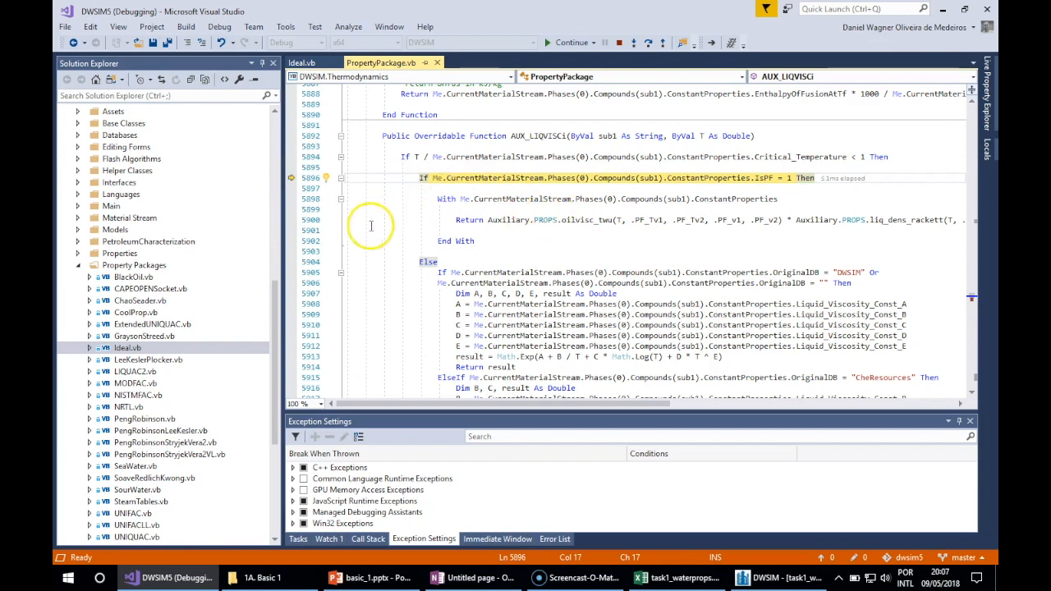
scroll(383, 262, down, 2)
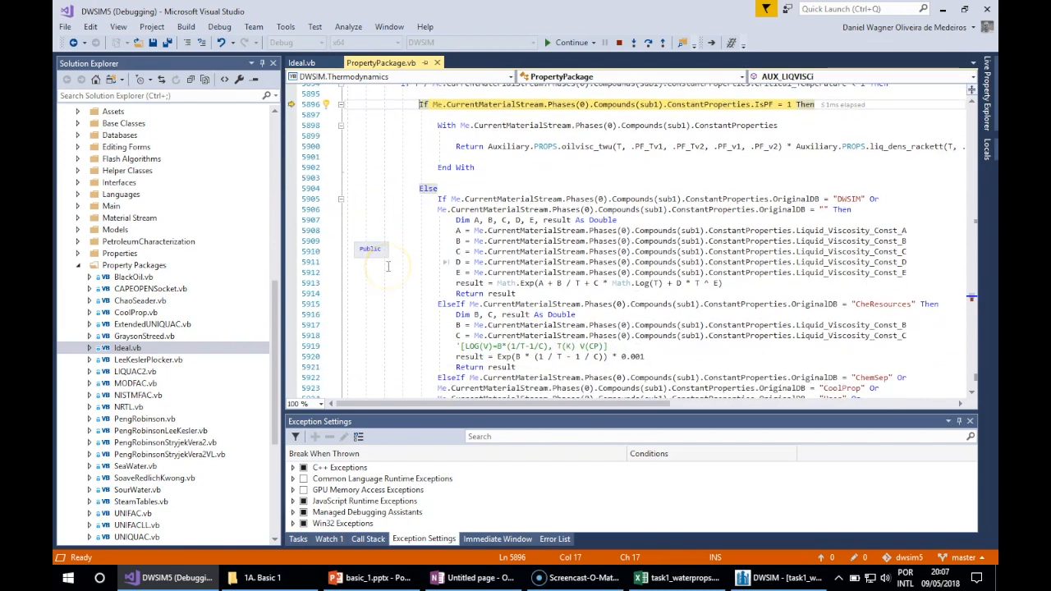
click(292, 208)
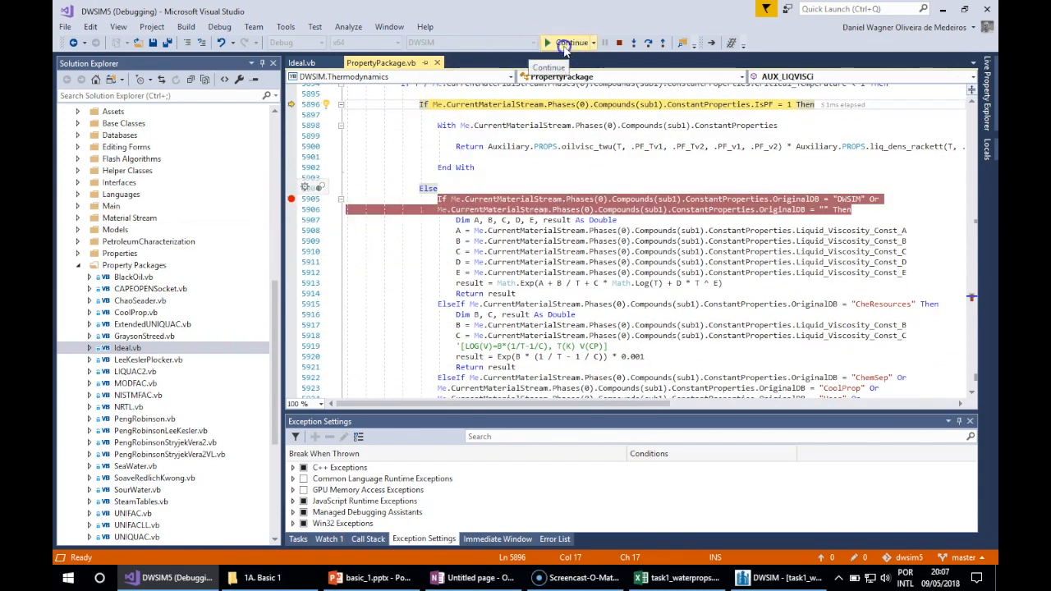
click(569, 42)
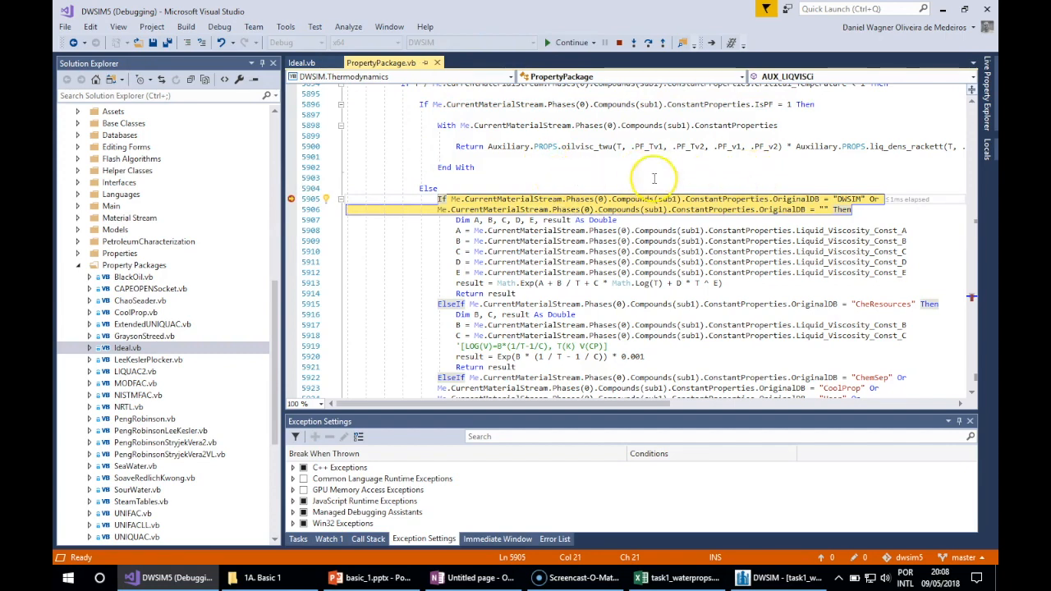
Replace the line 5905 breakpoint with one on the eqno declaration at line 5928 in the ChemSep branch, and continue execution
mouse_move(809, 195)
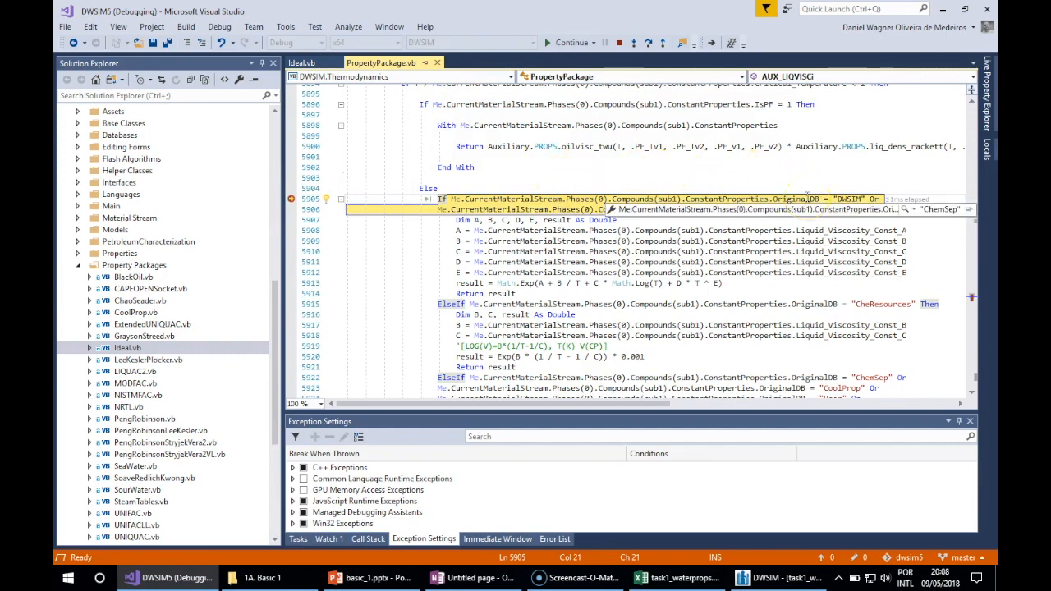
click(651, 160)
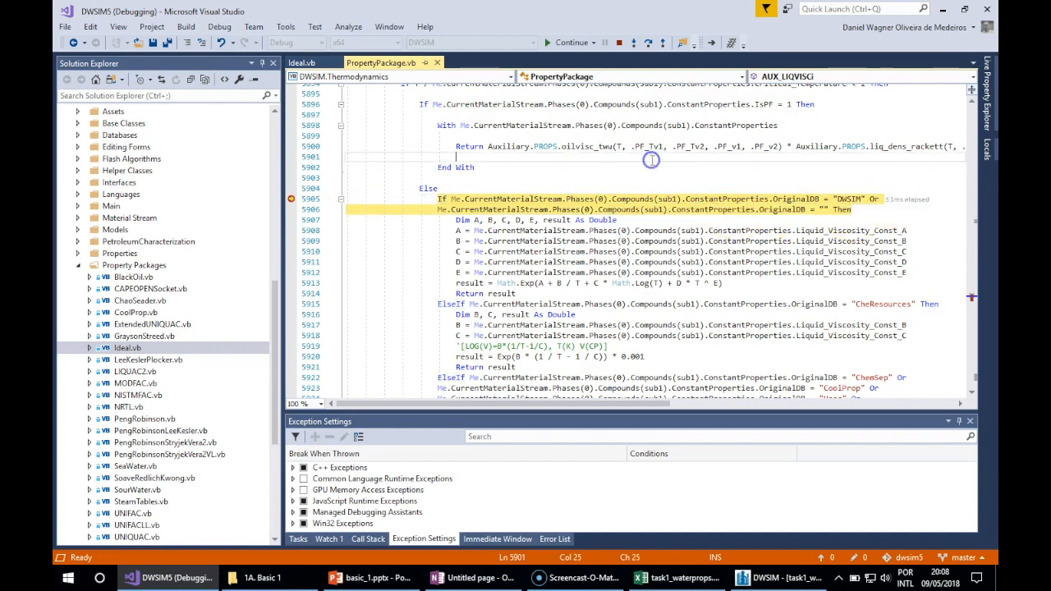
click(292, 198)
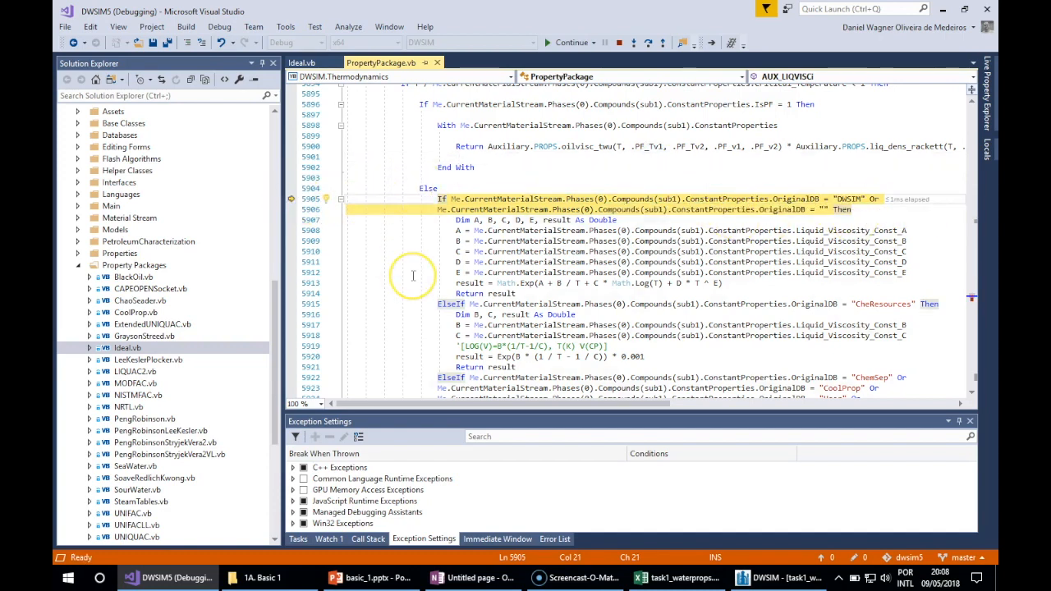
scroll(413, 275, down, 6)
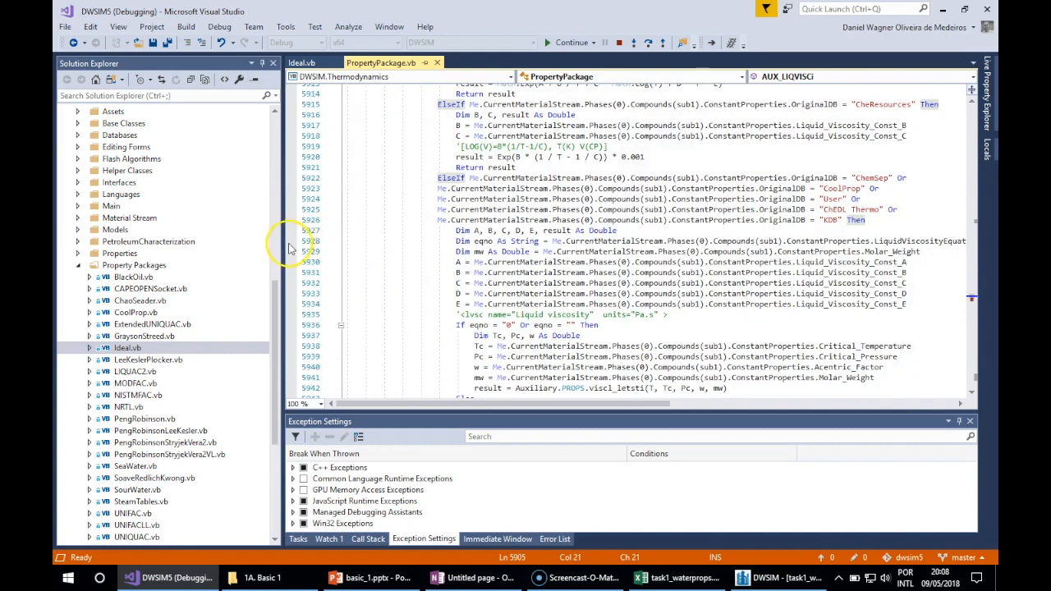
click(291, 240)
click(563, 42)
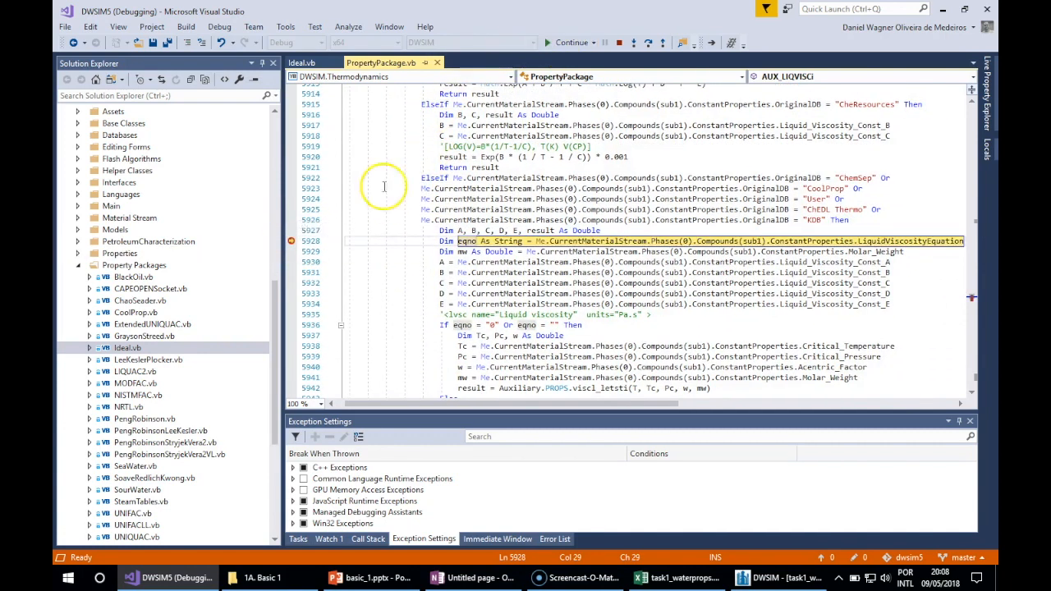
Move the breakpoint from line 5928 to the If eqno = "0" condition on line 5936 and continue execution
click(291, 241)
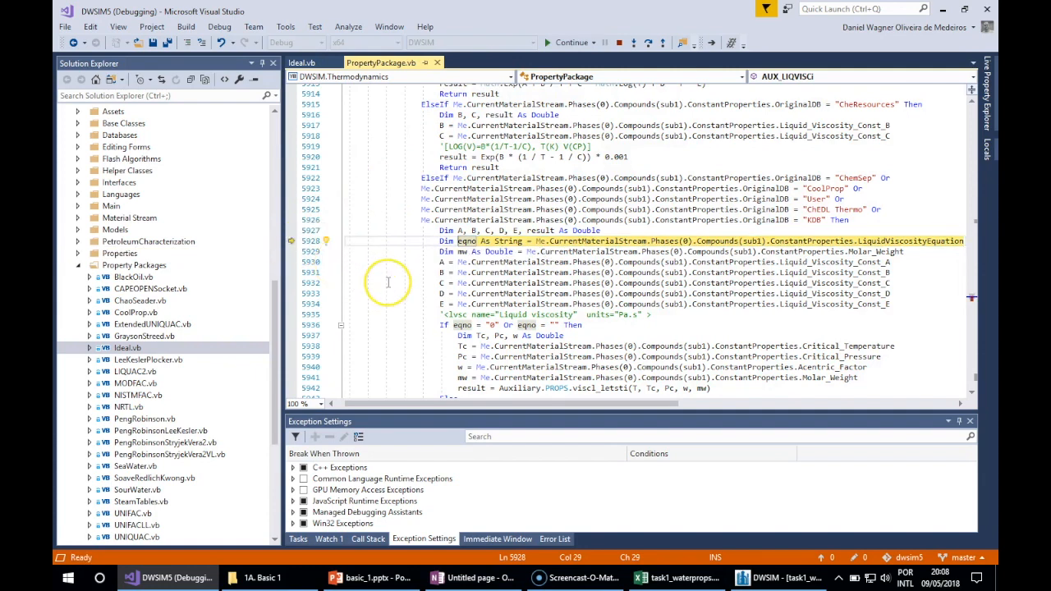
scroll(388, 282, down, 2)
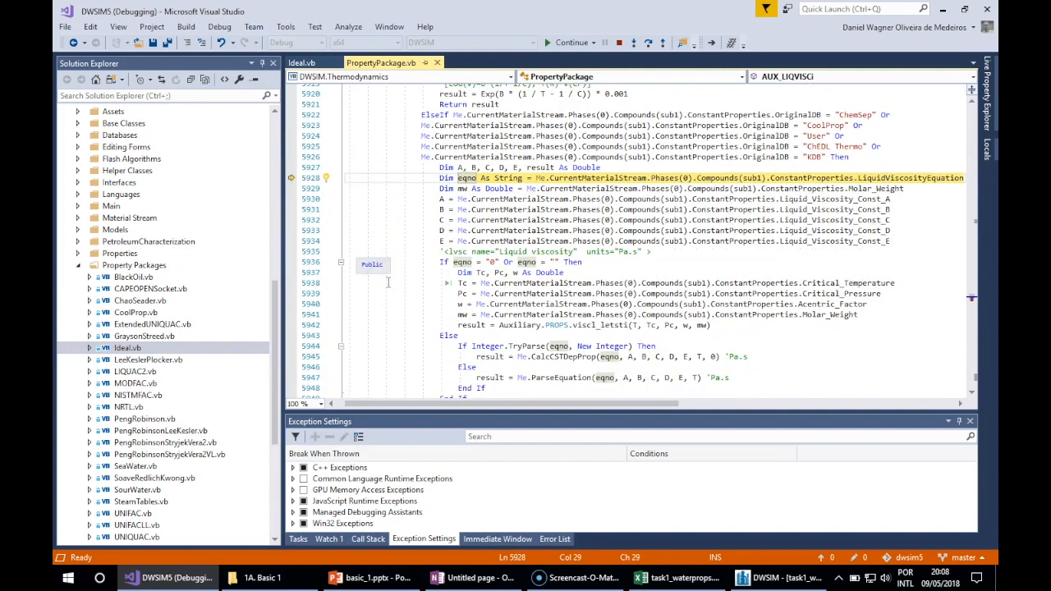
click(290, 262)
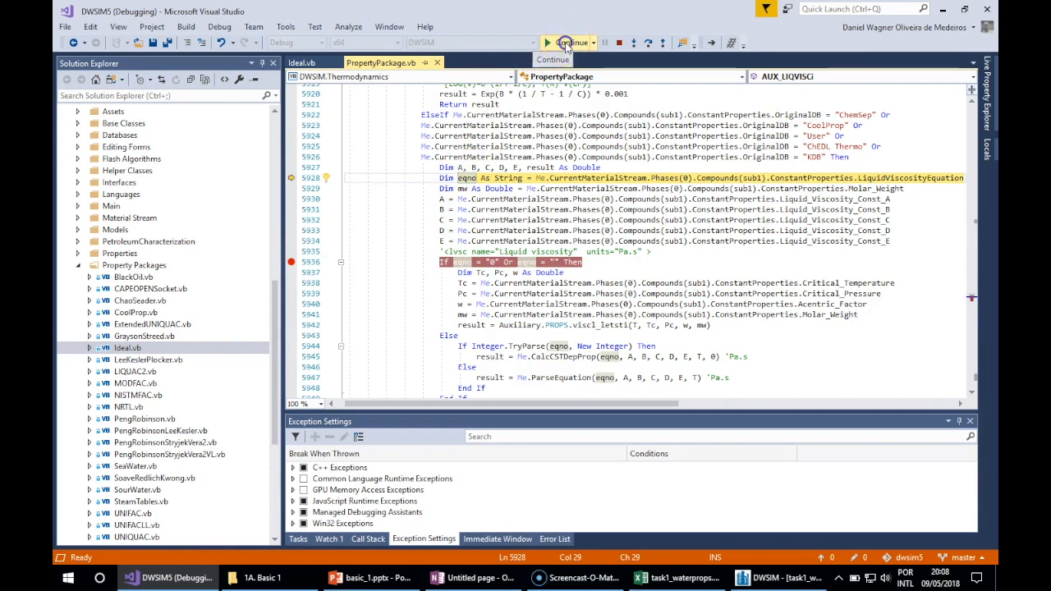
click(564, 44)
Replace the line 5936 breakpoint with breakpoints on the CalcCSTDepProp call (line 5945) and ParseEquation call (line 5947), and continue execution
mouse_move(460, 267)
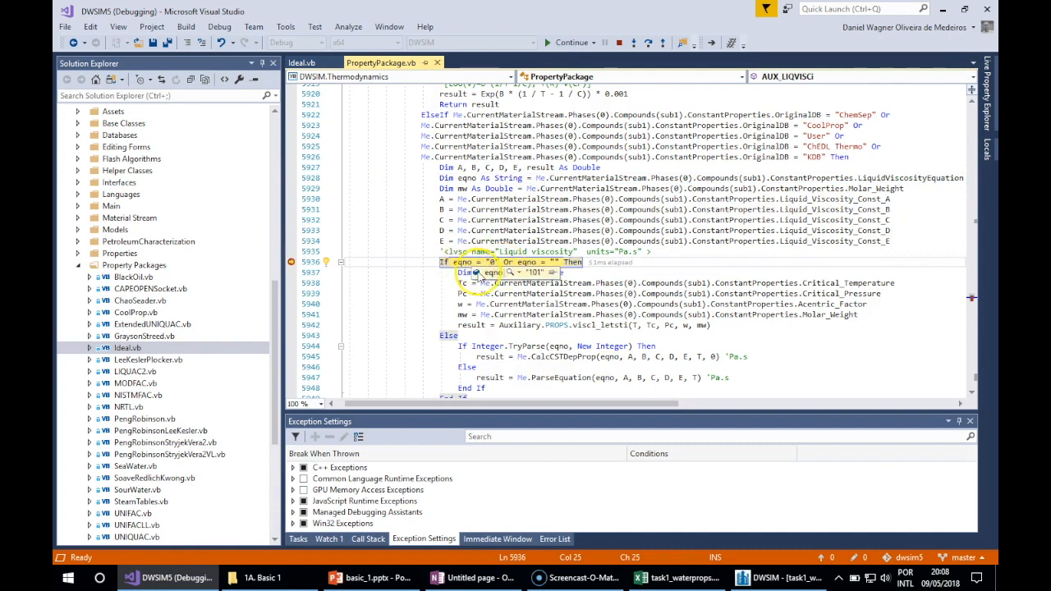
click(389, 261)
scroll(387, 258, down, 2)
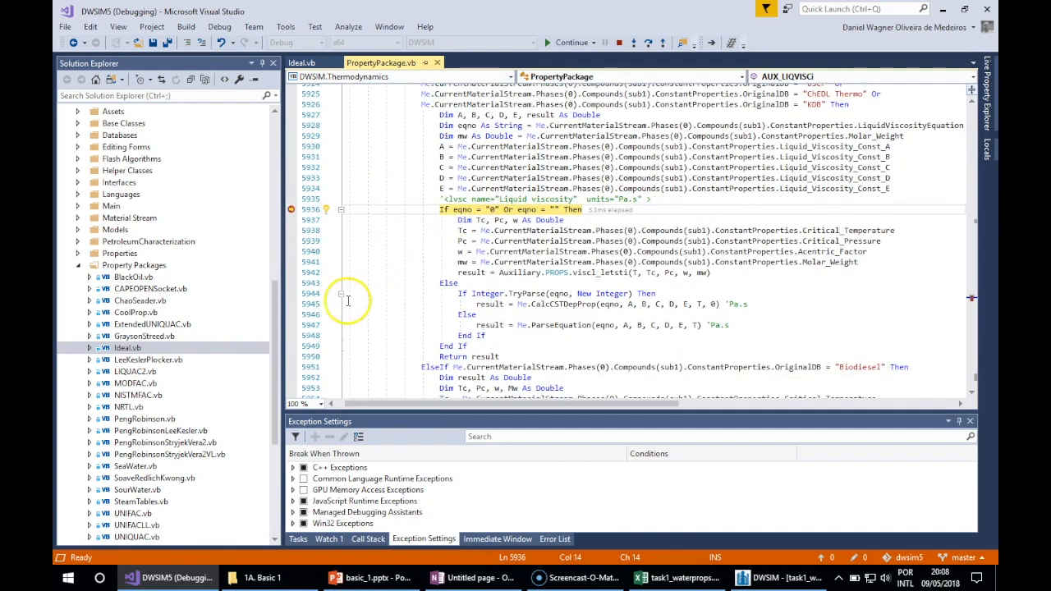
click(291, 213)
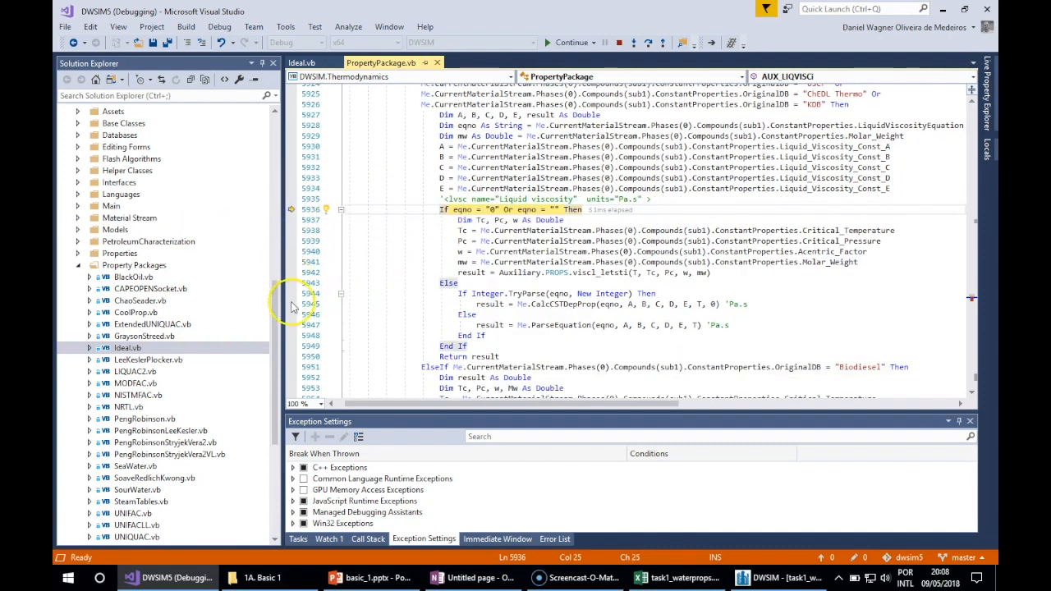
click(291, 304)
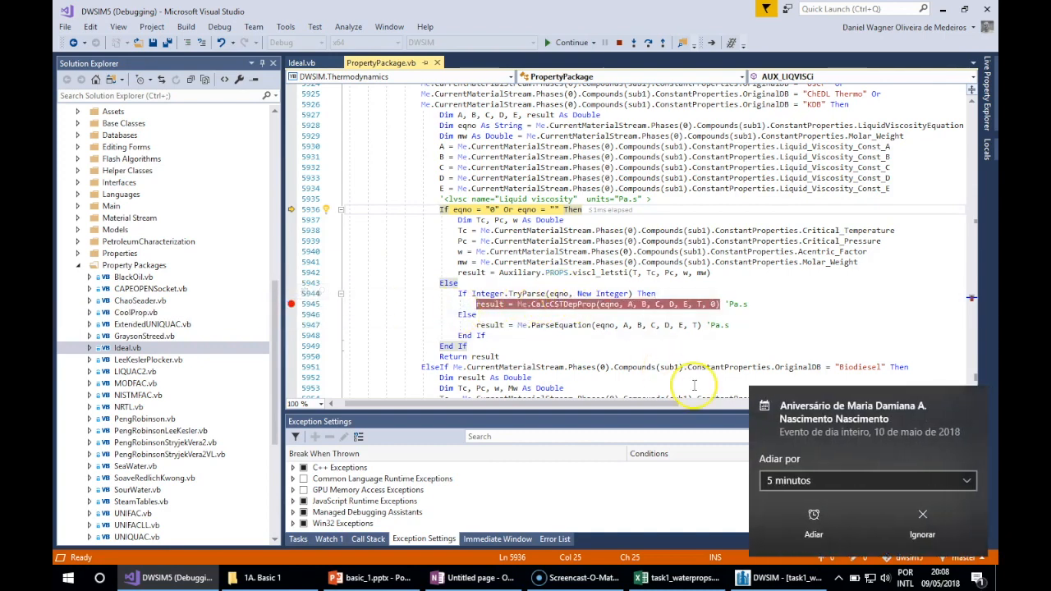
click(922, 524)
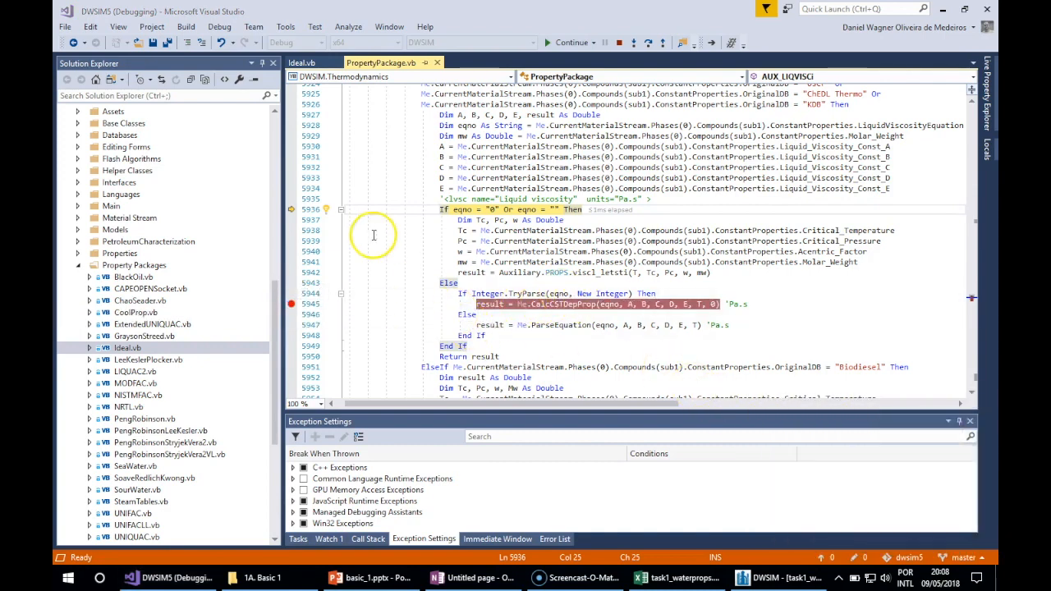
click(291, 325)
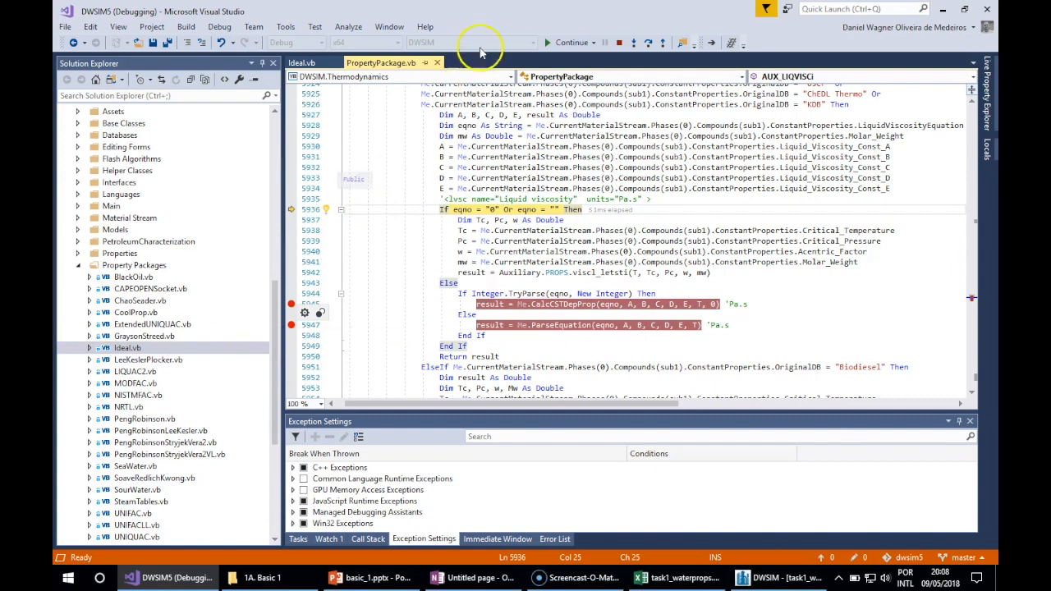
click(566, 42)
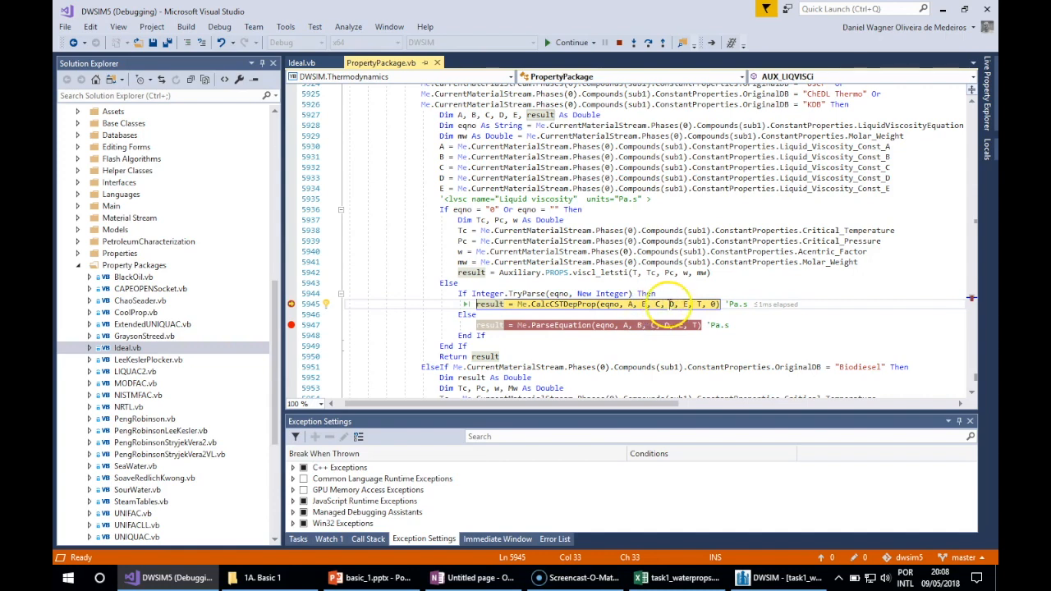
Add a breakpoint on the Return result statement at line 5950 and continue execution to it
mouse_move(563, 293)
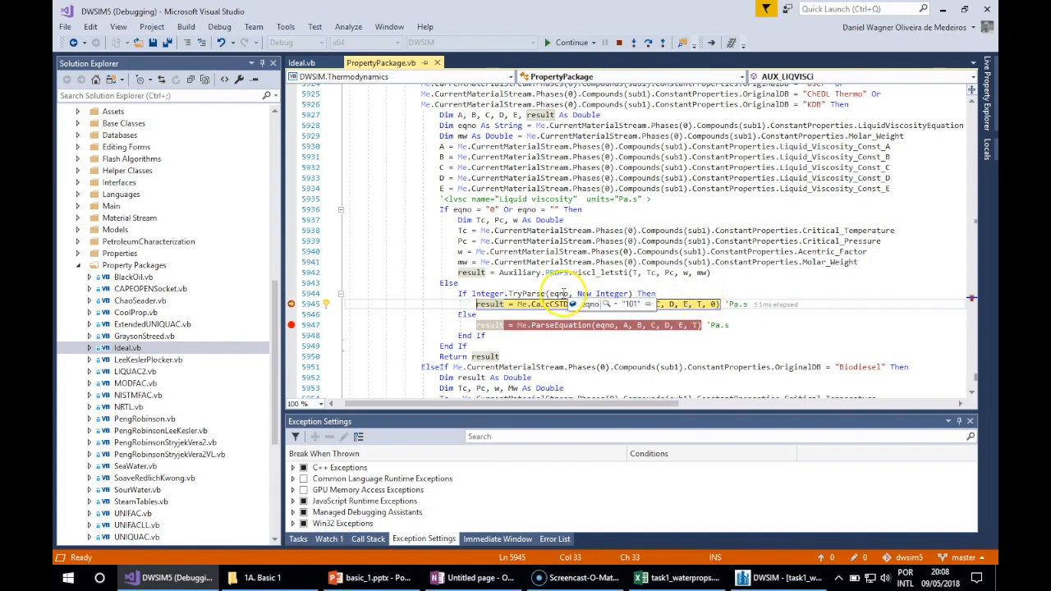
mouse_move(630, 305)
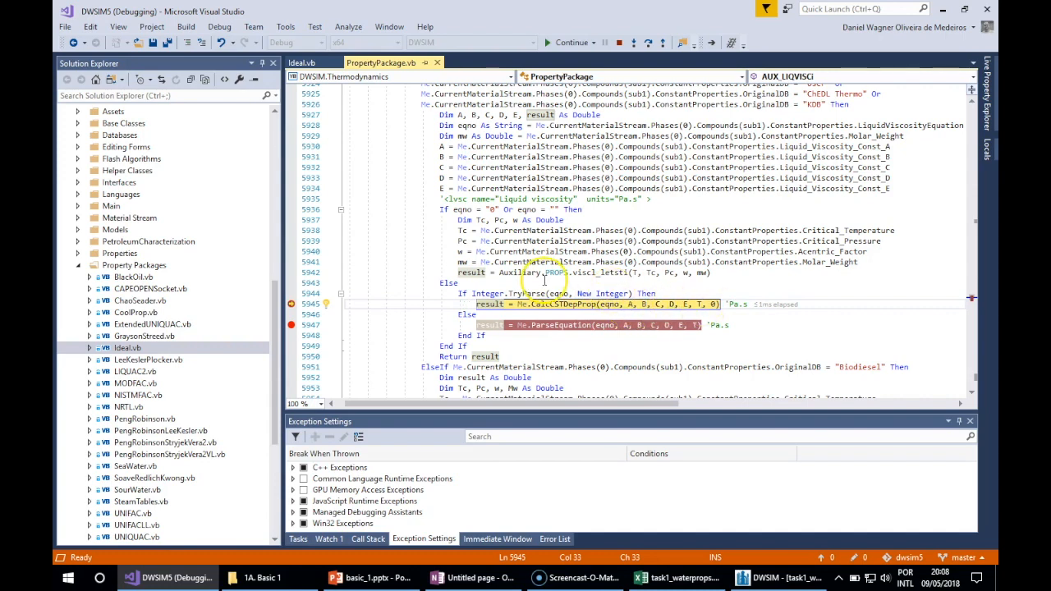
mouse_move(501, 306)
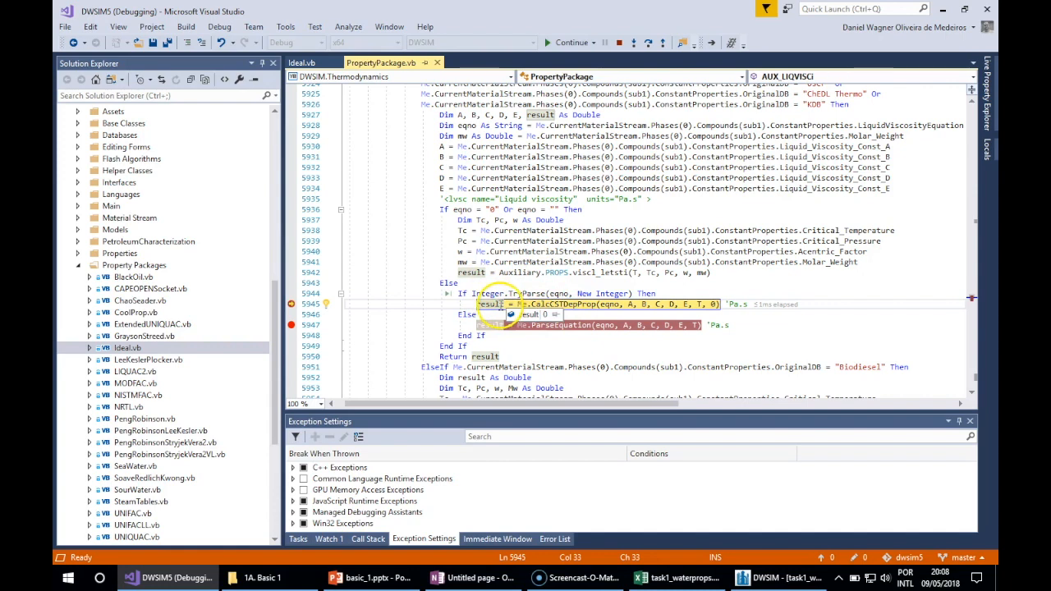
scroll(345, 279, down, 1)
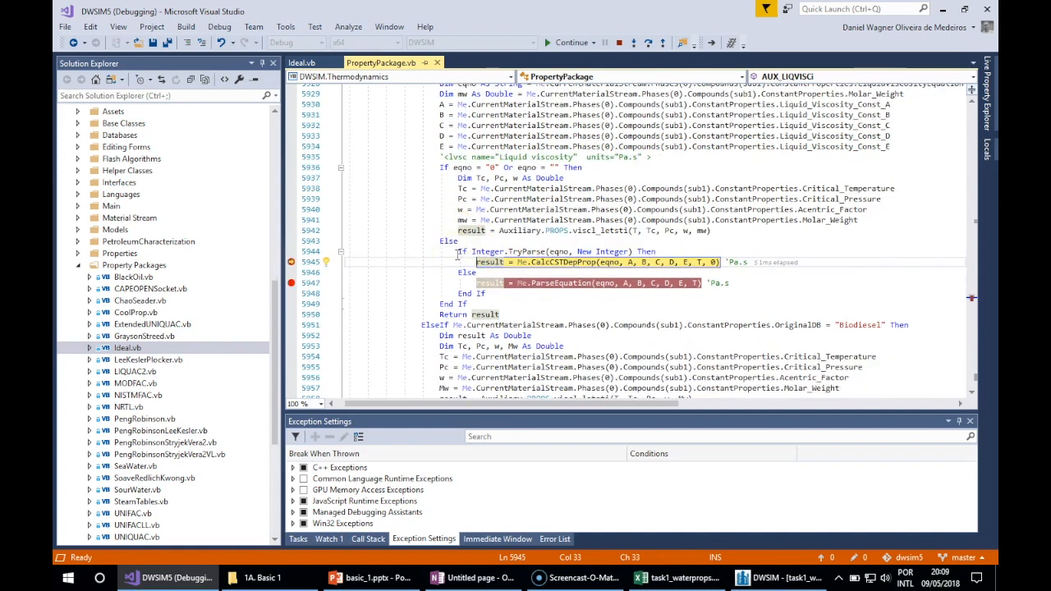
click(290, 314)
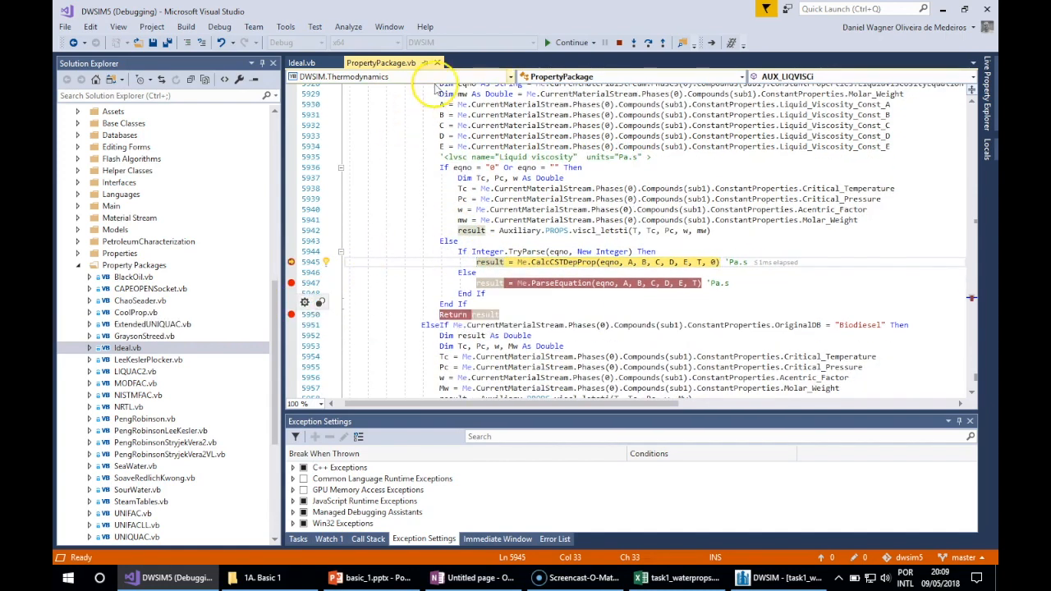
click(567, 44)
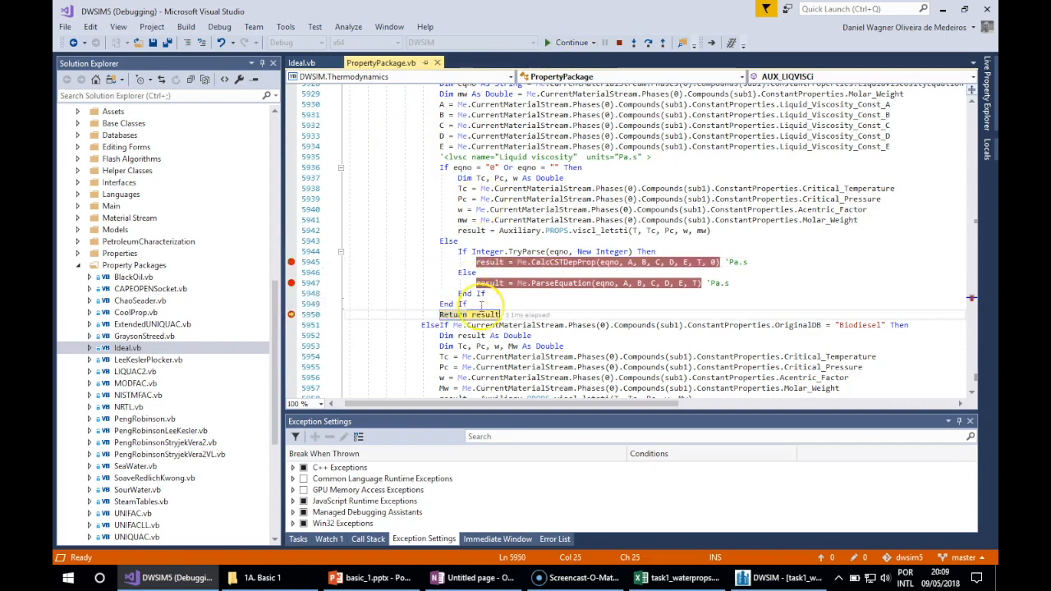
Remove the breakpoints from lines 5950, 5947 and 5945 in AUX_LIQVISCi and continue execution
mouse_move(487, 314)
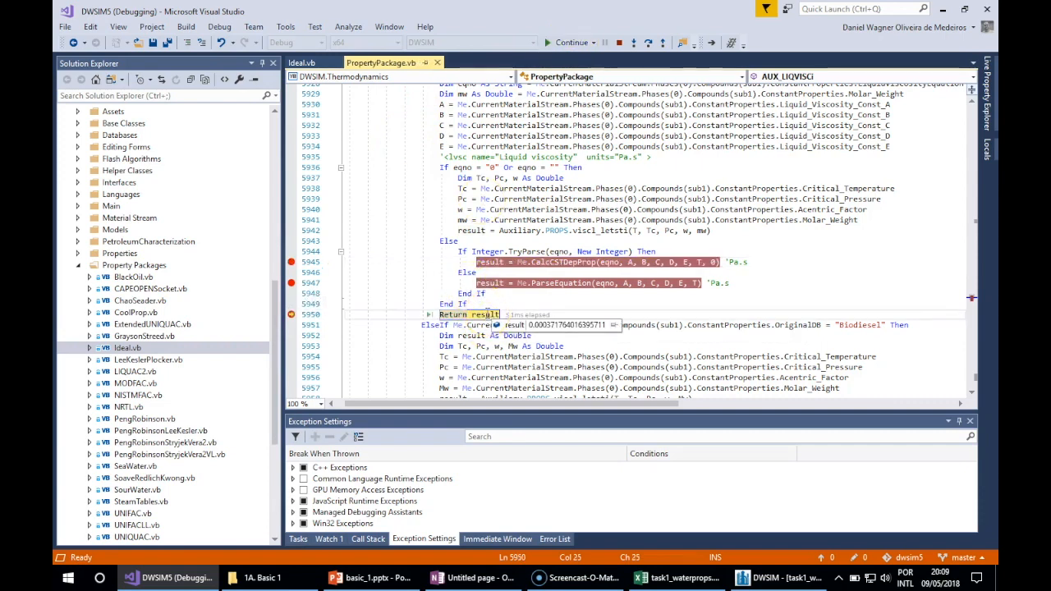
click(291, 314)
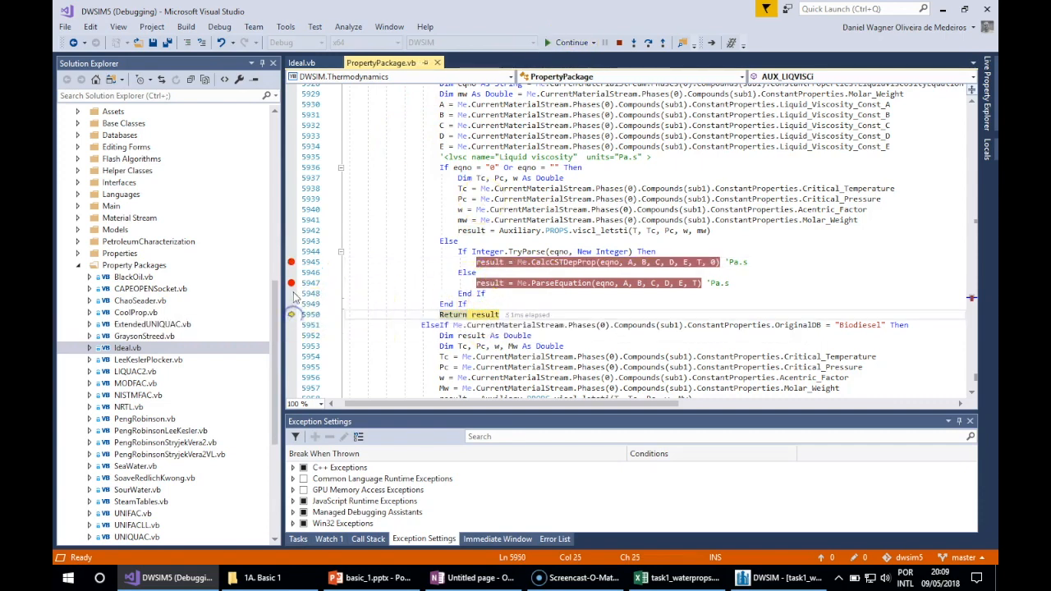
click(291, 283)
click(291, 262)
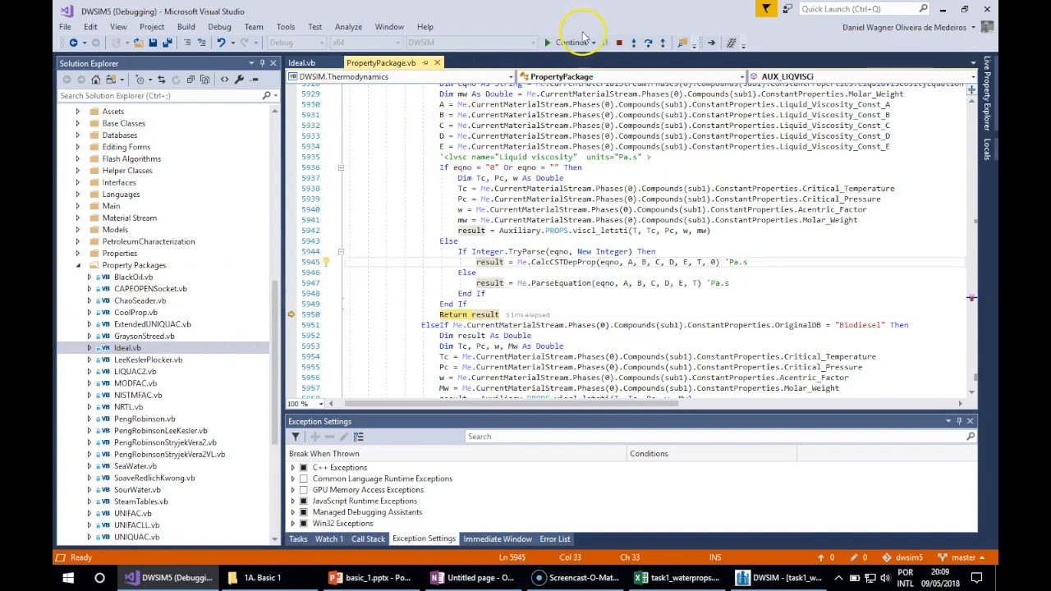
click(571, 42)
Remove the breakpoint from the result = val line 6007 in AUX_LIQVISCm and continue execution to the viscosity assignment in Ideal.vb
mouse_move(434, 239)
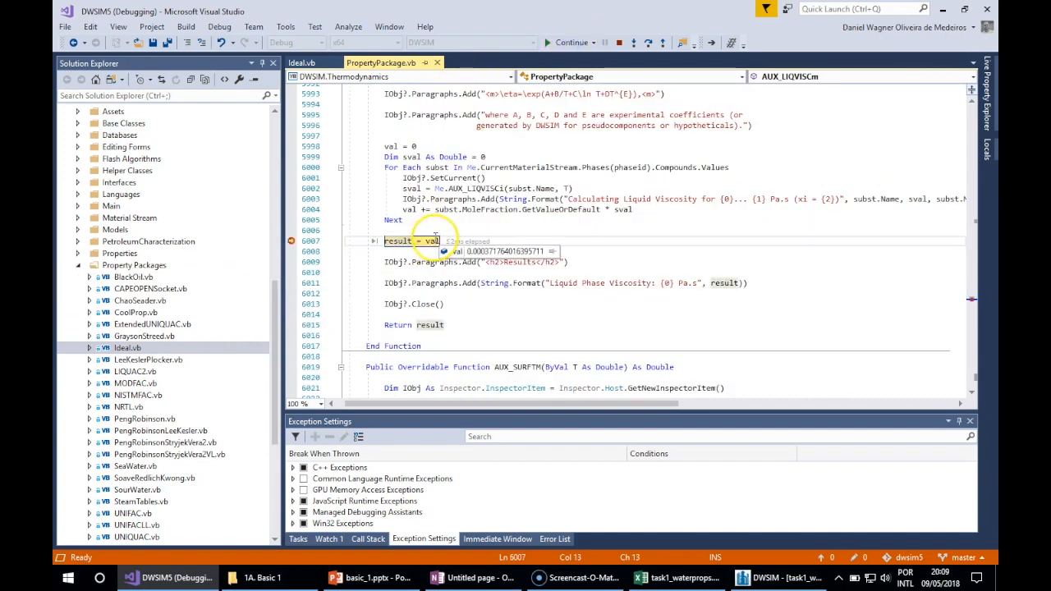
click(291, 241)
click(554, 44)
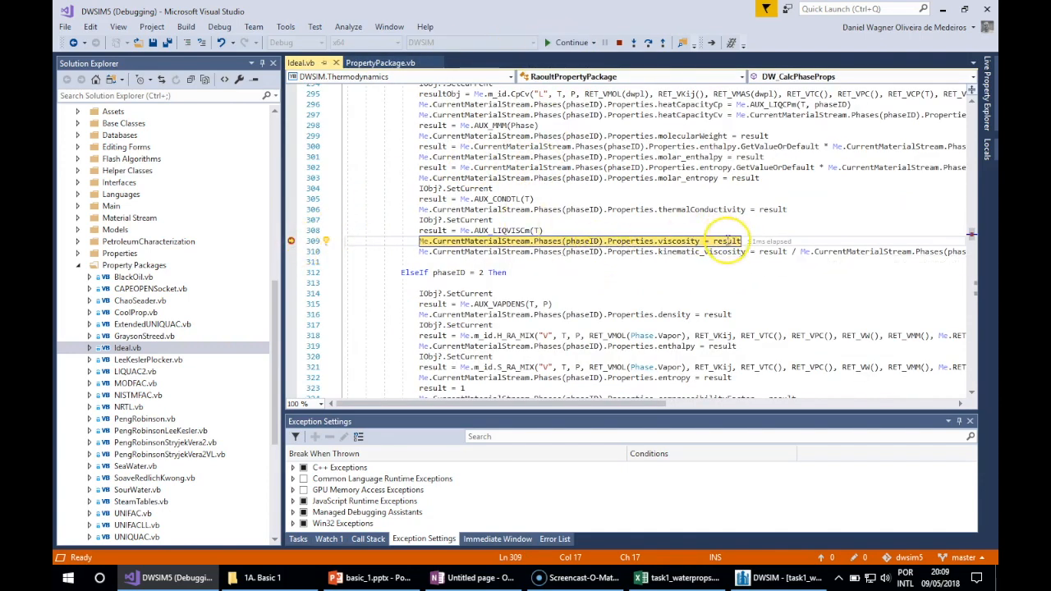
mouse_move(727, 239)
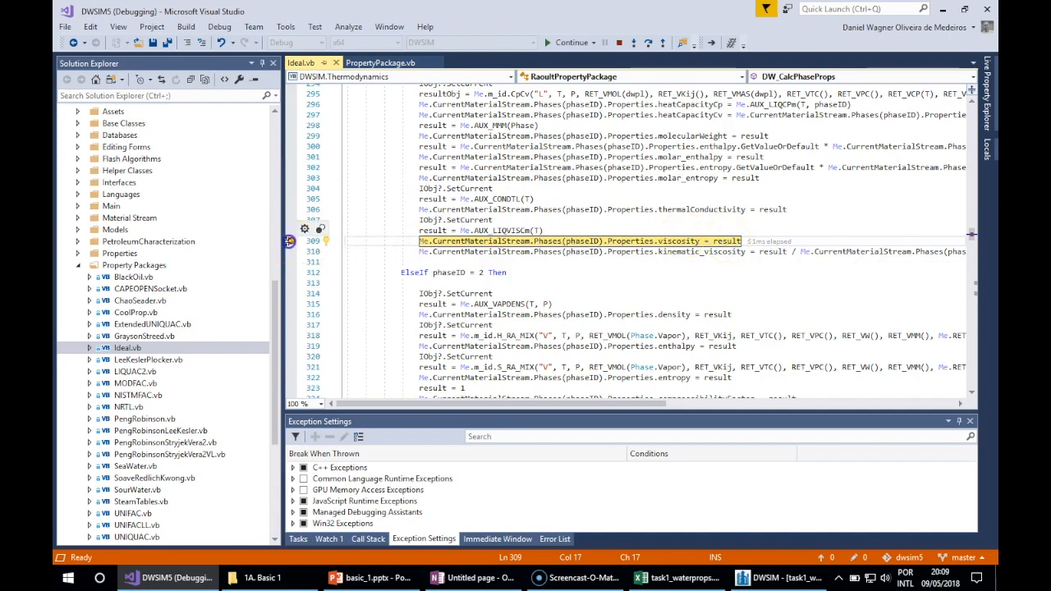
Continue execution, switch to DWSIM and replace the Raoult's Law property package with CoolProp in the simulation's basis settings
click(566, 42)
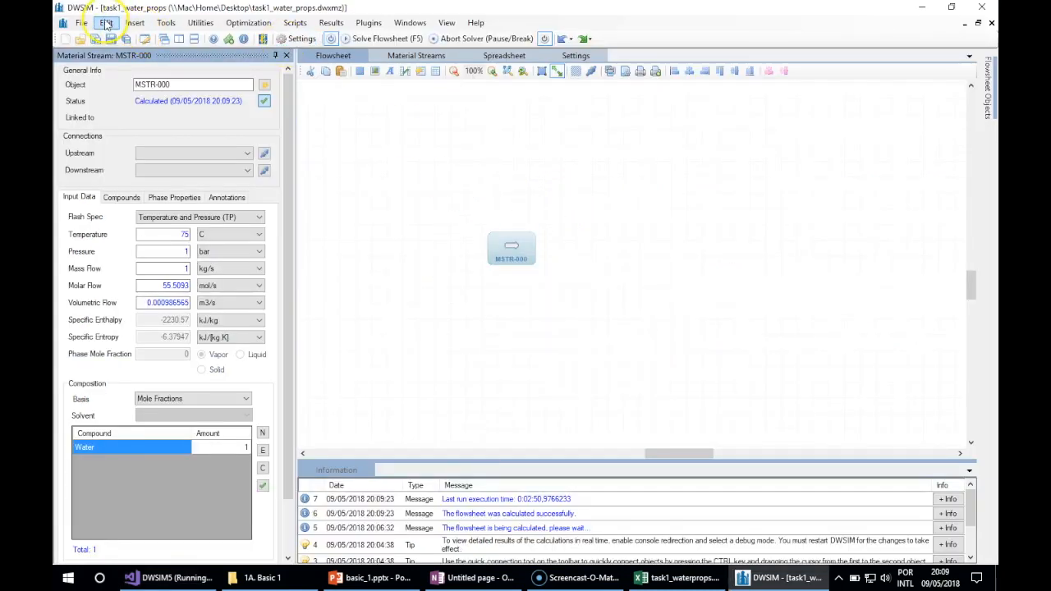
click(106, 23)
click(148, 172)
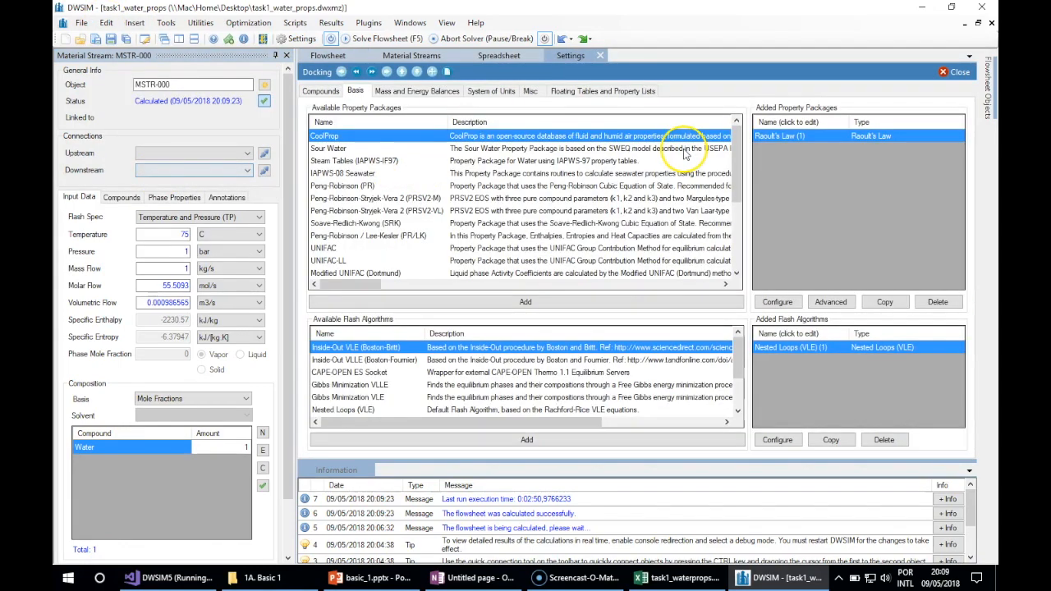
click(938, 301)
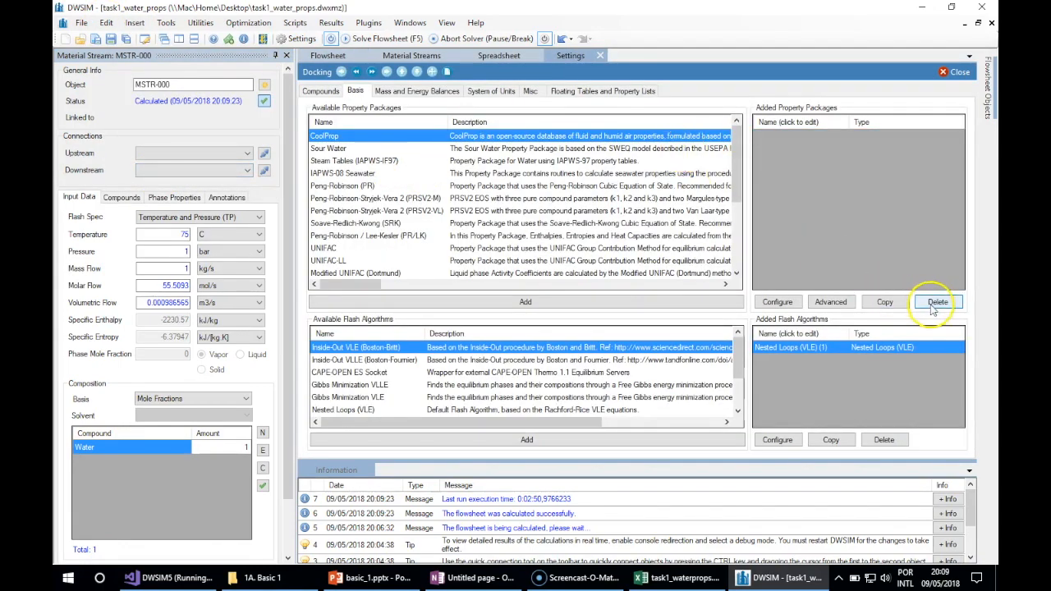
double_click(418, 136)
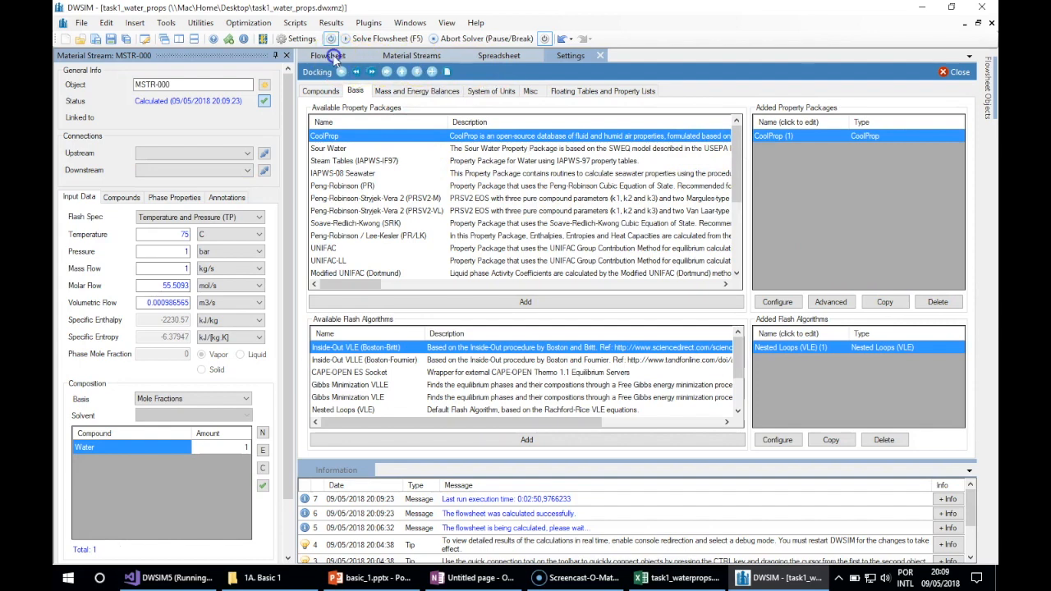
Return to the flowsheet and recalculate the MSTR-000 material stream with the CoolProp package
click(331, 56)
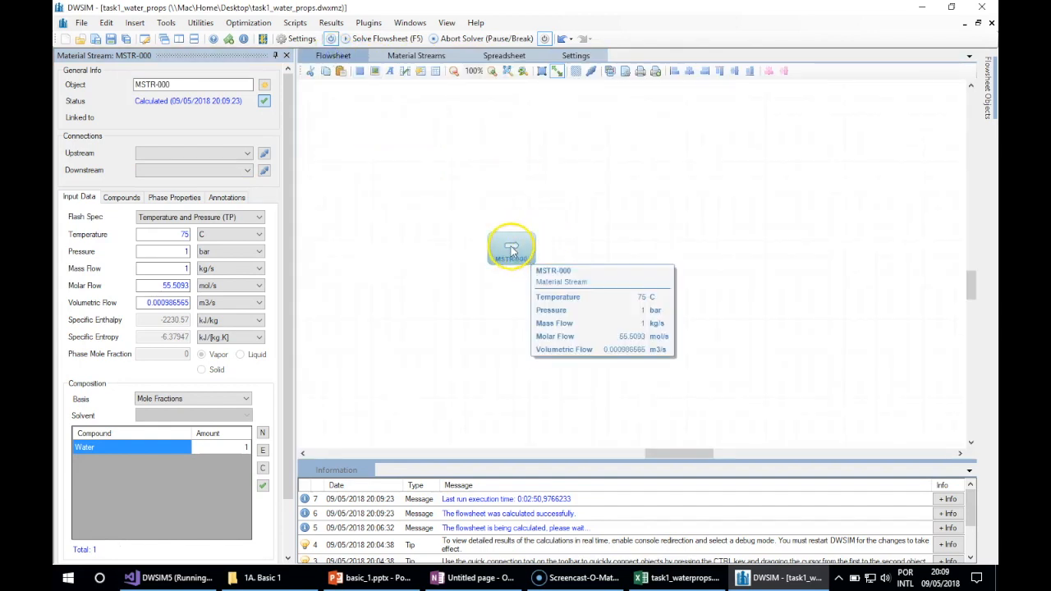
right_click(509, 249)
click(561, 284)
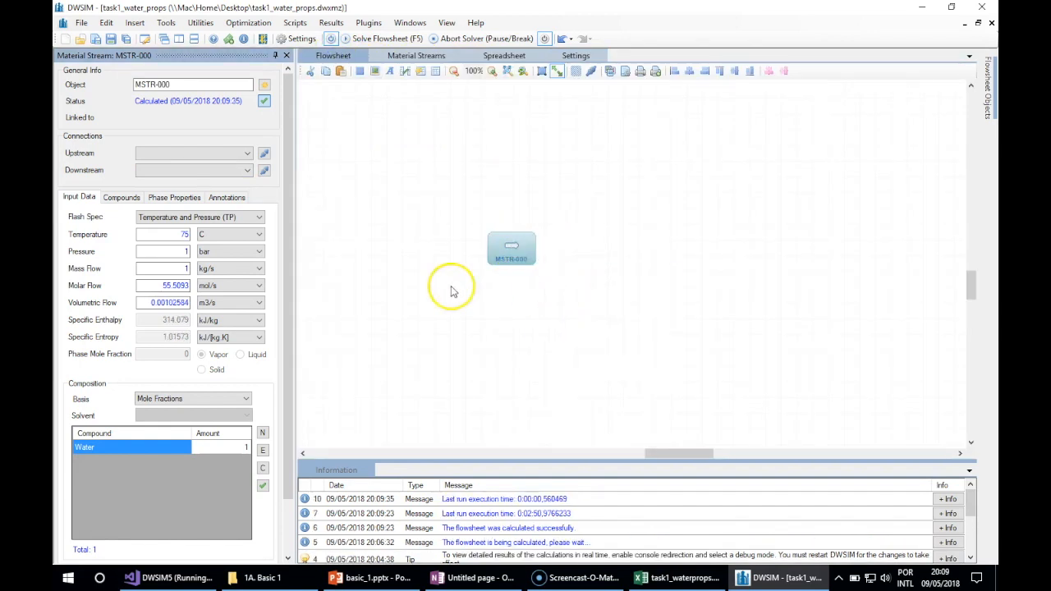
Show the Liquid 1 phase properties of MSTR-000 and select its dynamic viscosity value
click(179, 196)
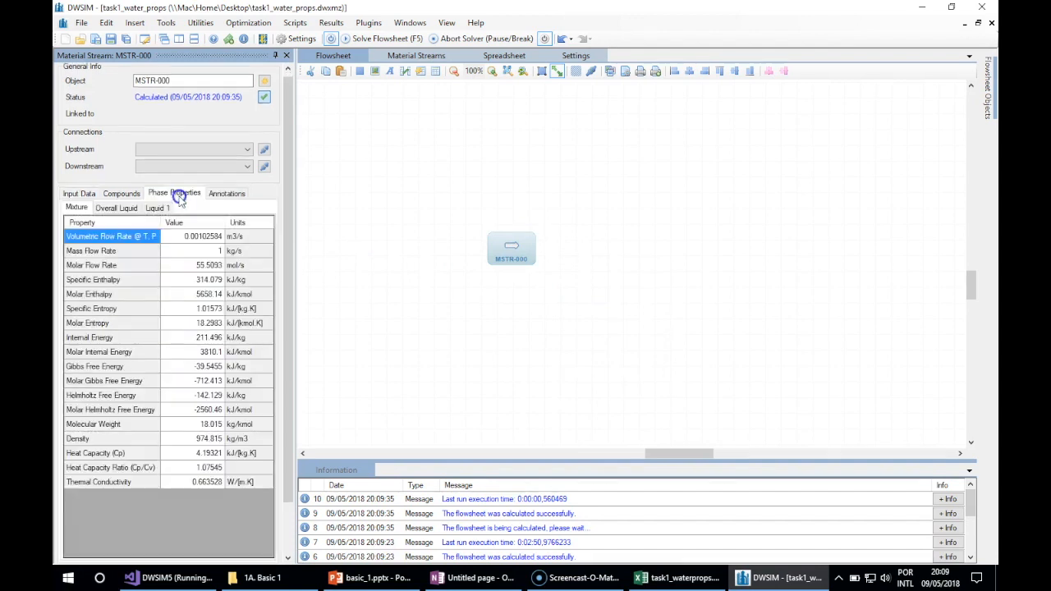
click(156, 208)
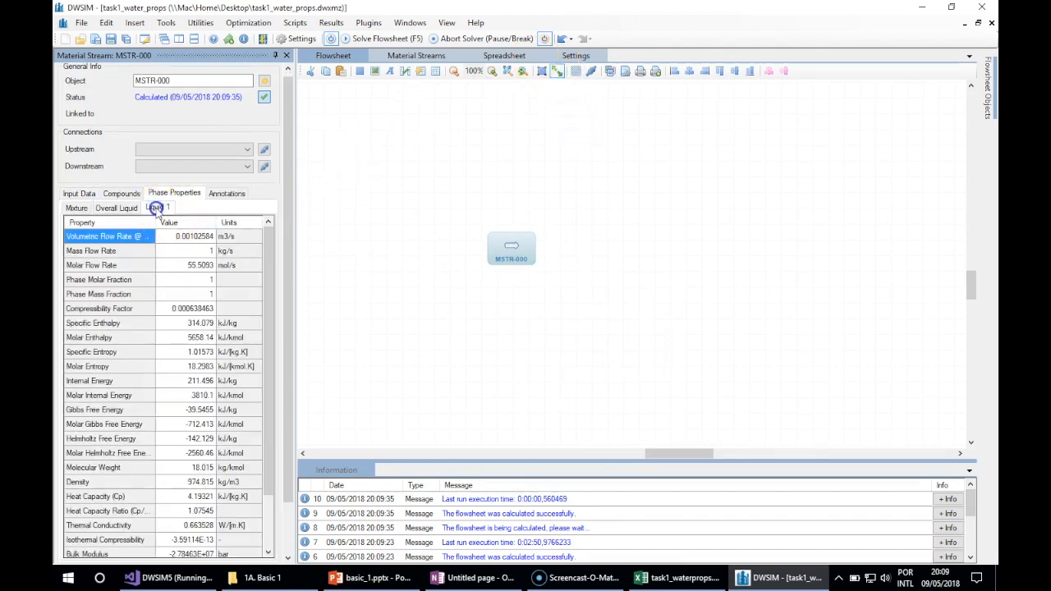
click(191, 437)
scroll(192, 441, down, 2)
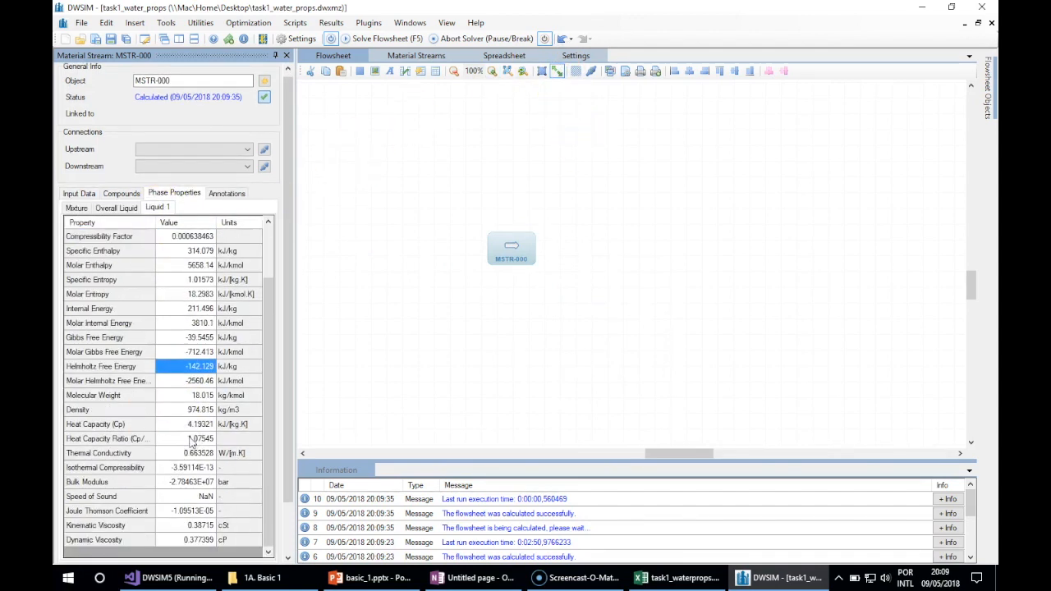
click(197, 540)
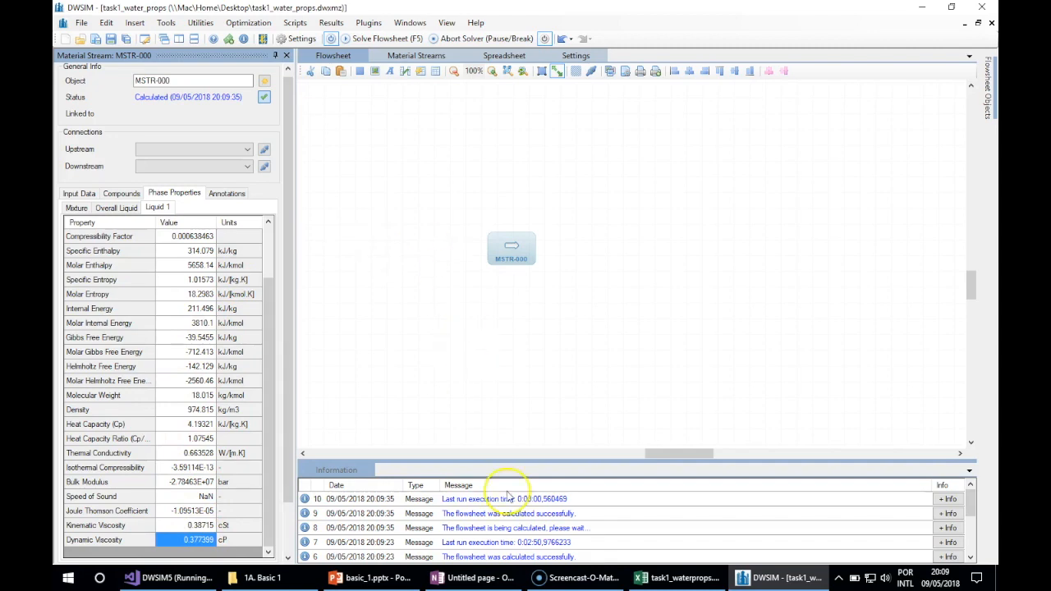
Switch to Visual Studio and open CoolProp.vb from the Property Packages folder
click(168, 577)
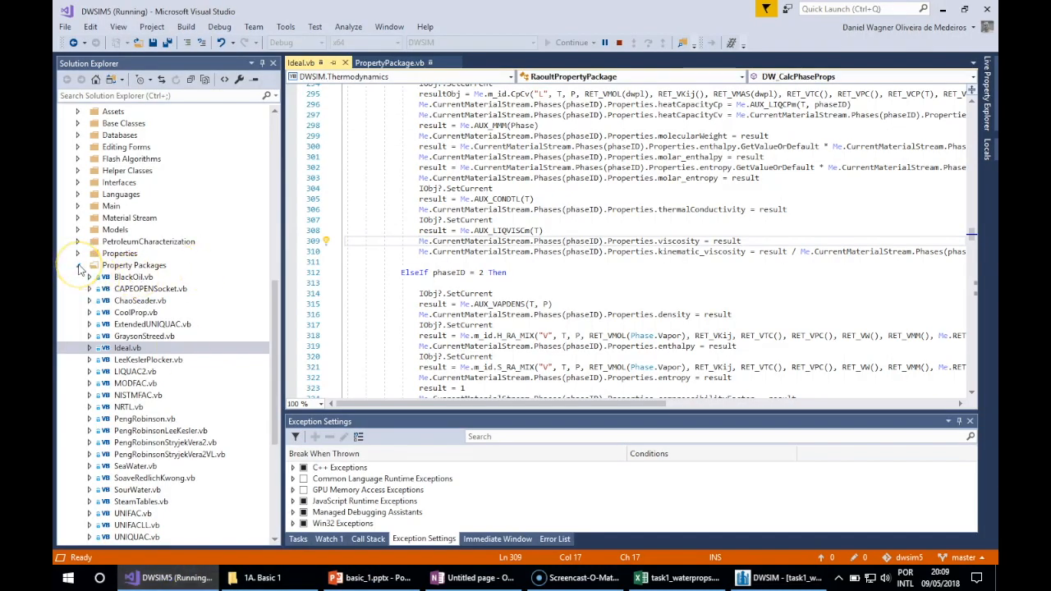
double_click(136, 312)
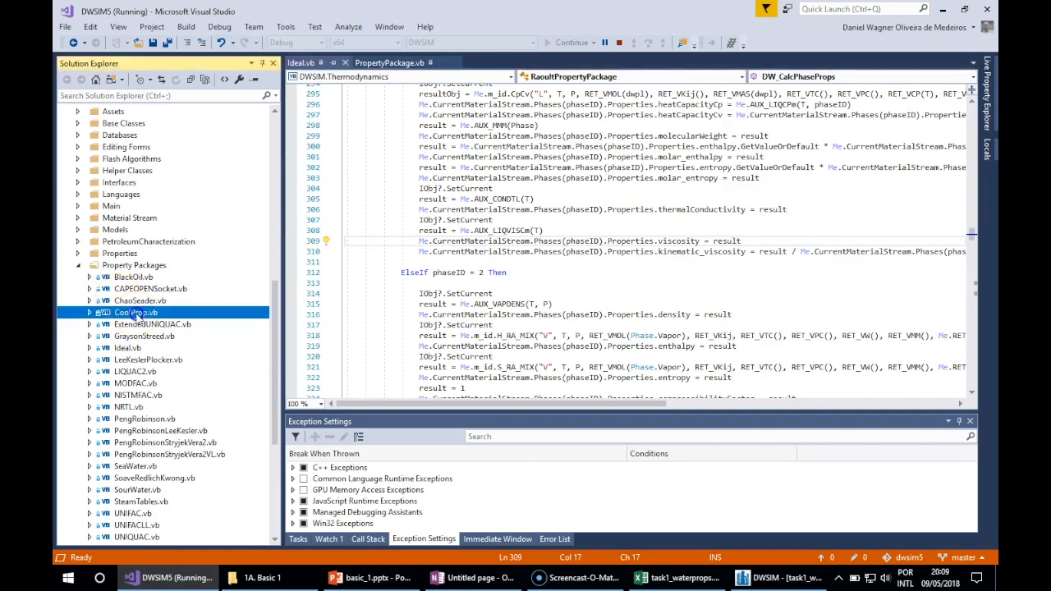
scroll(501, 278, down, 10)
click(502, 277)
Go to the DW_CalcProp routine in CoolProp.vb and examine how its property cases are calculated
click(797, 75)
scroll(789, 187, down, 5)
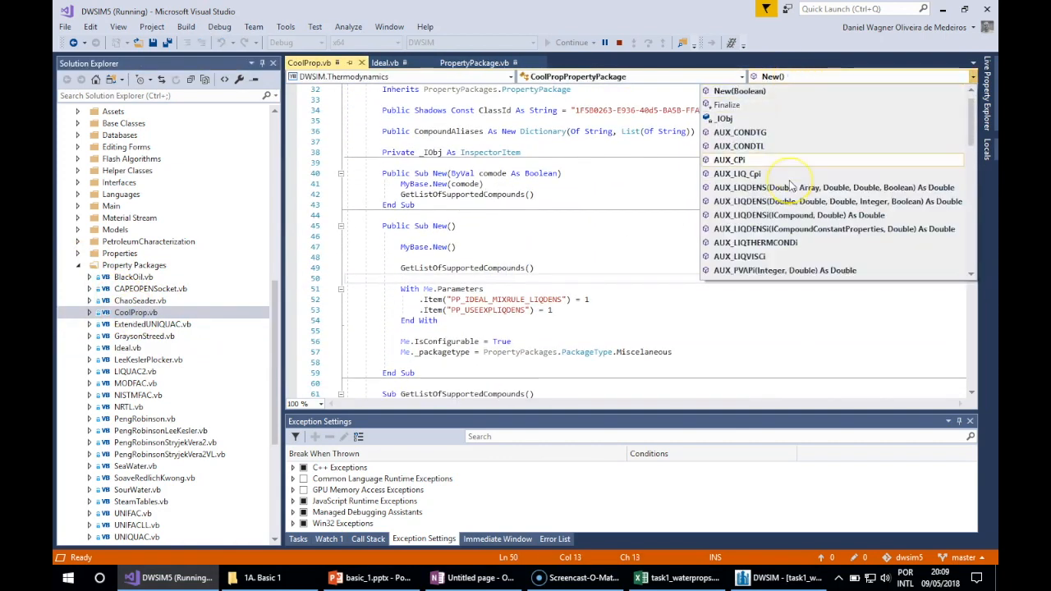
scroll(790, 187, down, 5)
scroll(790, 188, up, 3)
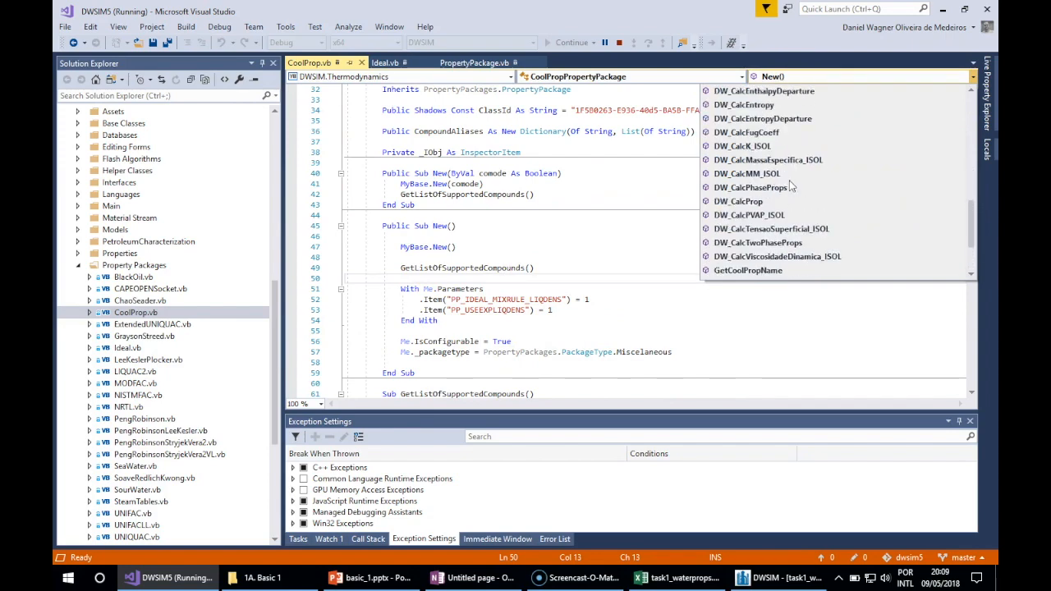
click(768, 202)
scroll(708, 261, down, 15)
scroll(581, 261, down, 16)
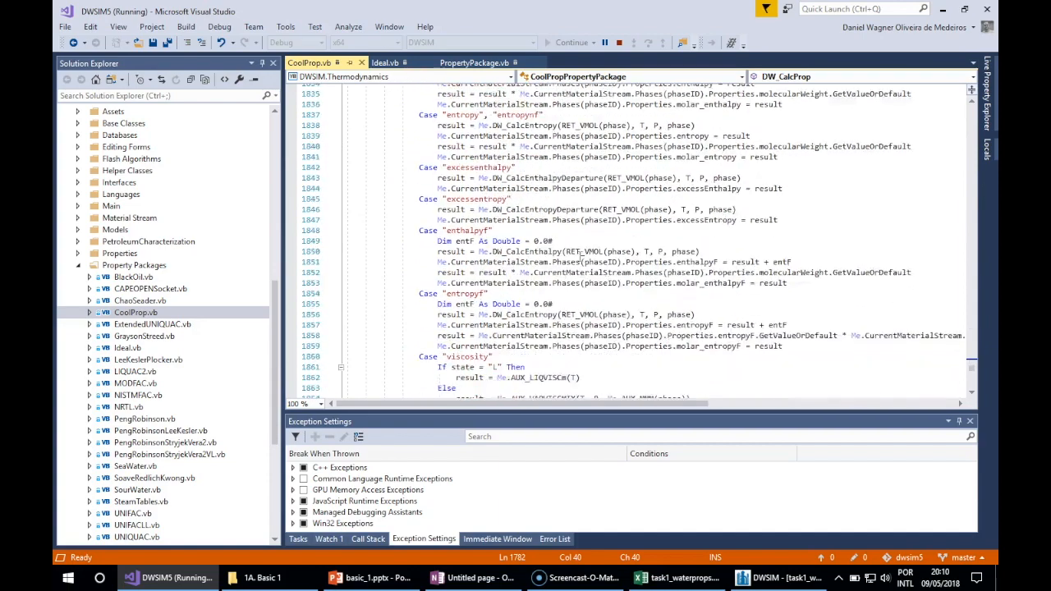
scroll(579, 261, down, 4)
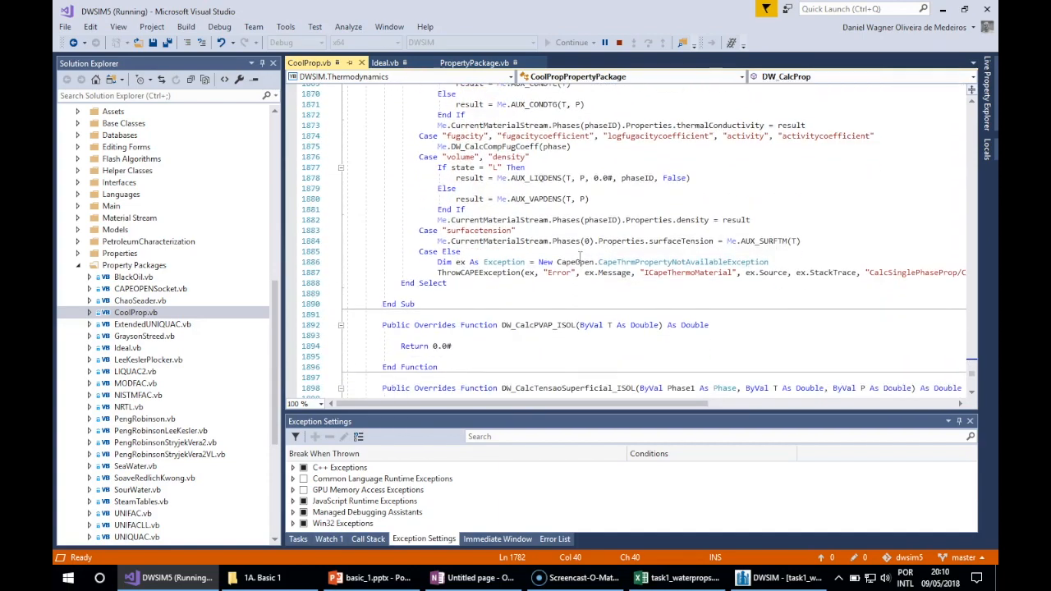
In DW_CalcPhaseProps of CoolProp.vb, set breakpoints on the AUX_LIQVISCm call (line 1705) and the liquid viscosity assignment (line 1706)
click(788, 78)
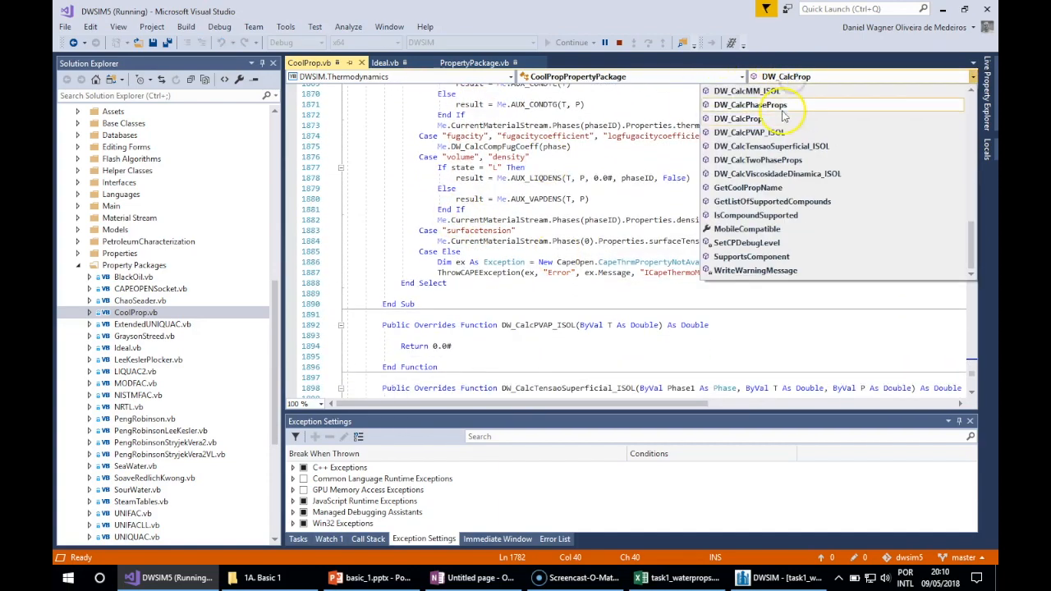
click(784, 106)
scroll(444, 262, down, 9)
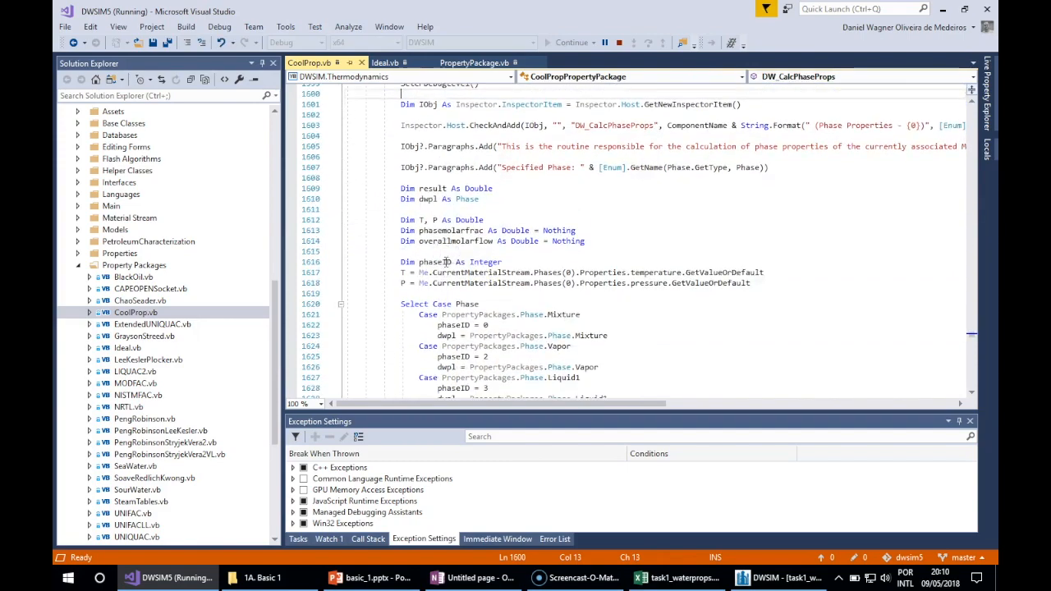
scroll(443, 261, down, 18)
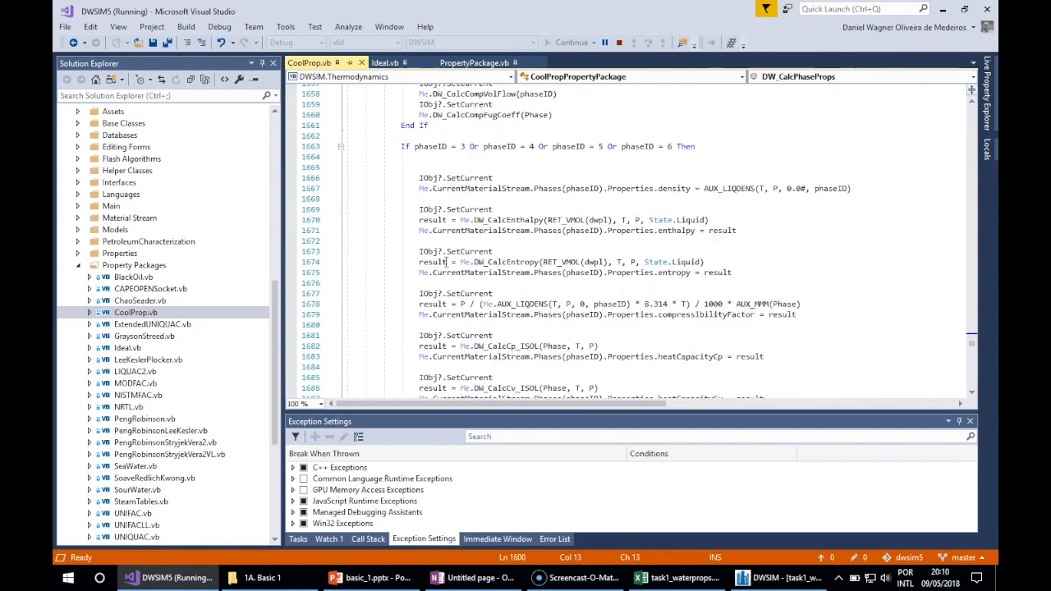
scroll(445, 262, down, 5)
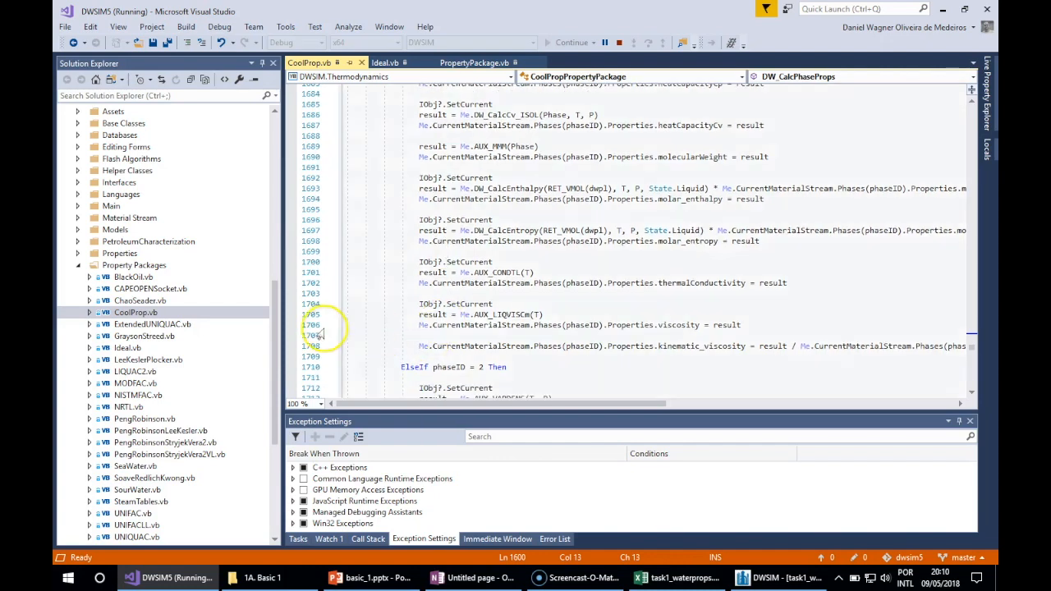
click(291, 325)
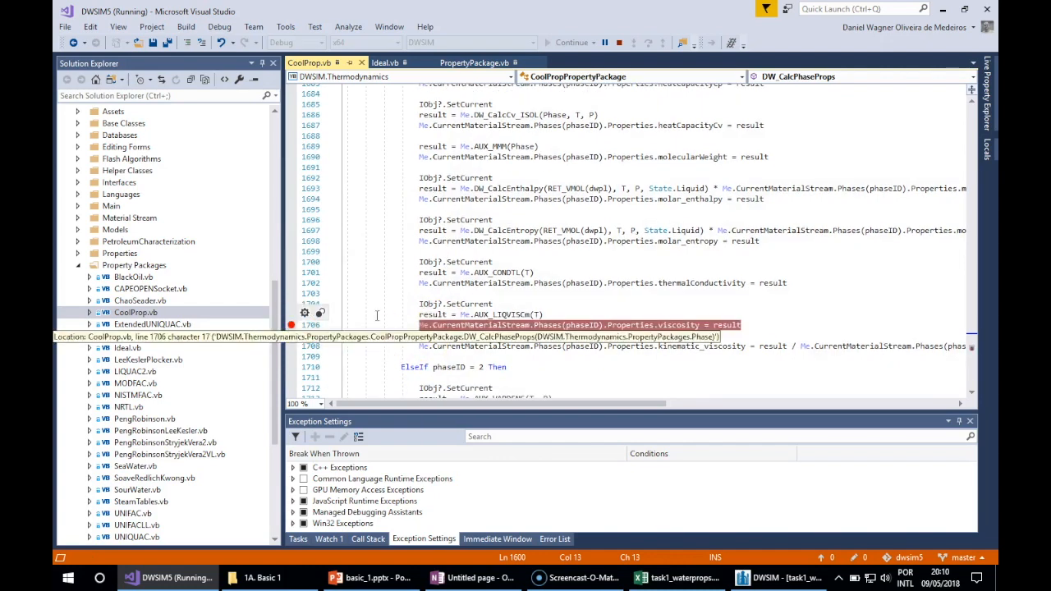
click(291, 314)
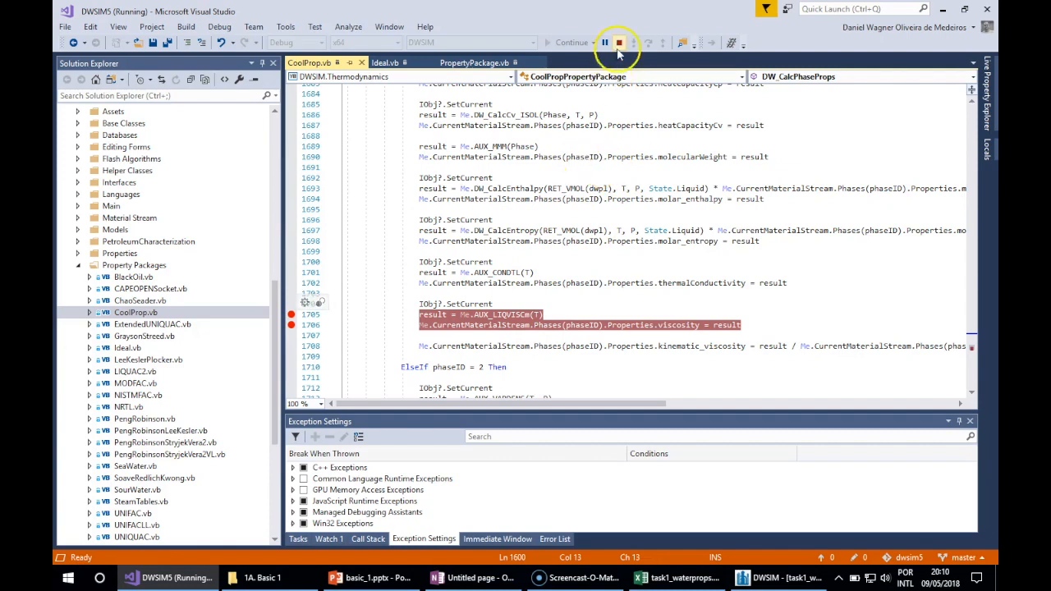
Switch to DWSIM and recalculate MSTR-000 so that execution breaks at the AUX_LIQVISCm call
click(771, 577)
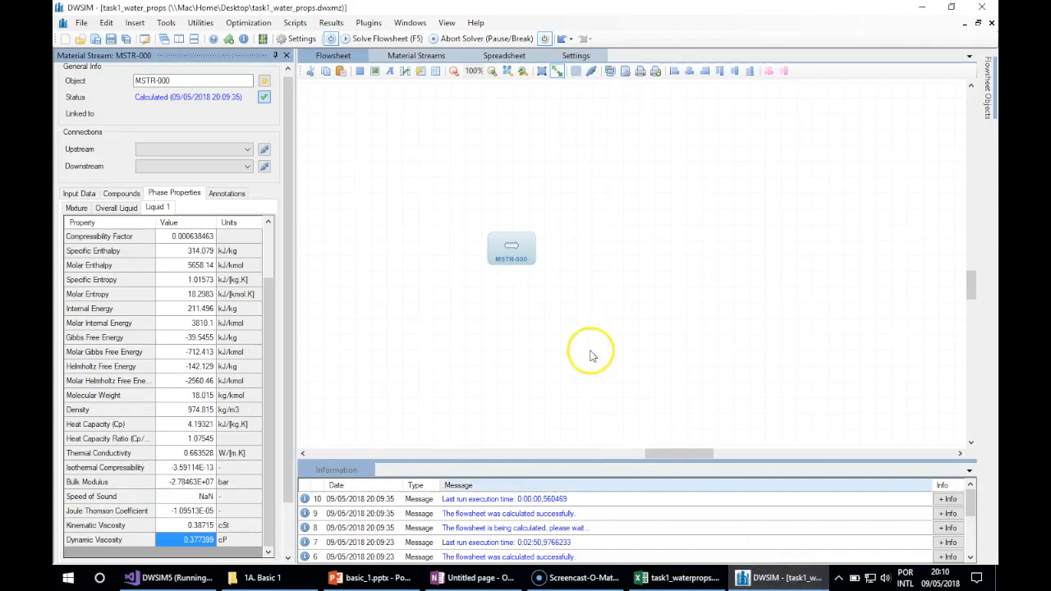
mouse_move(511, 249)
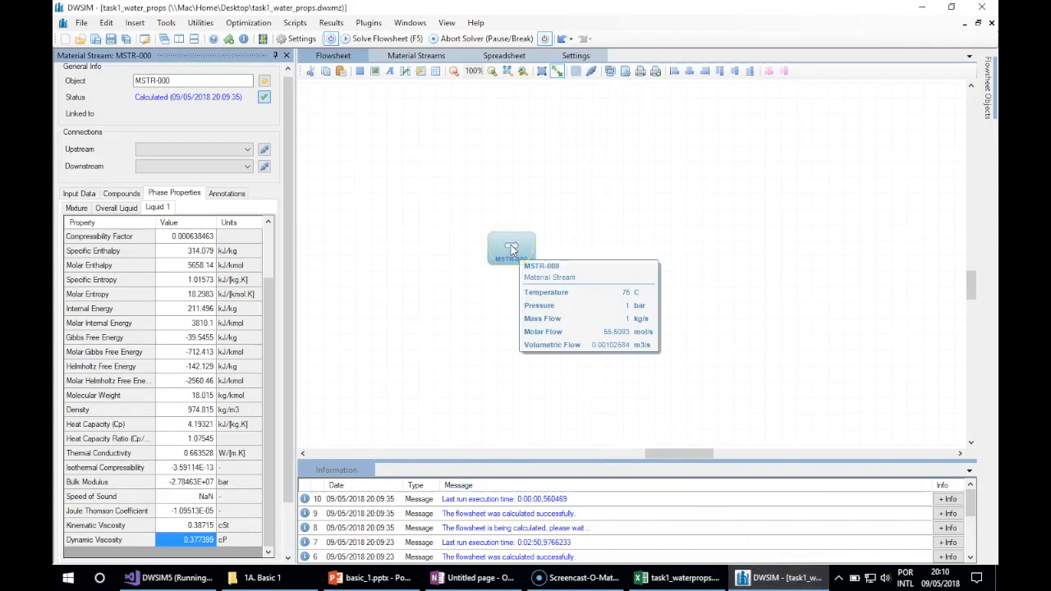
right_click(511, 250)
click(563, 282)
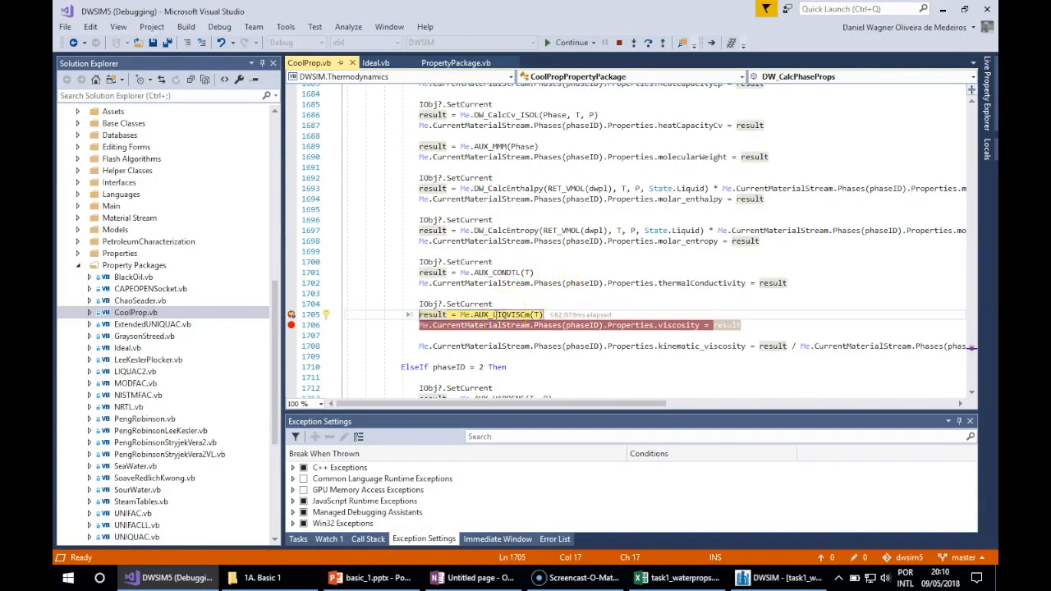
Go to the definition of AUX_LIQVISCm in PropertyPackage.vb and examine how it sums the compound viscosities
right_click(495, 316)
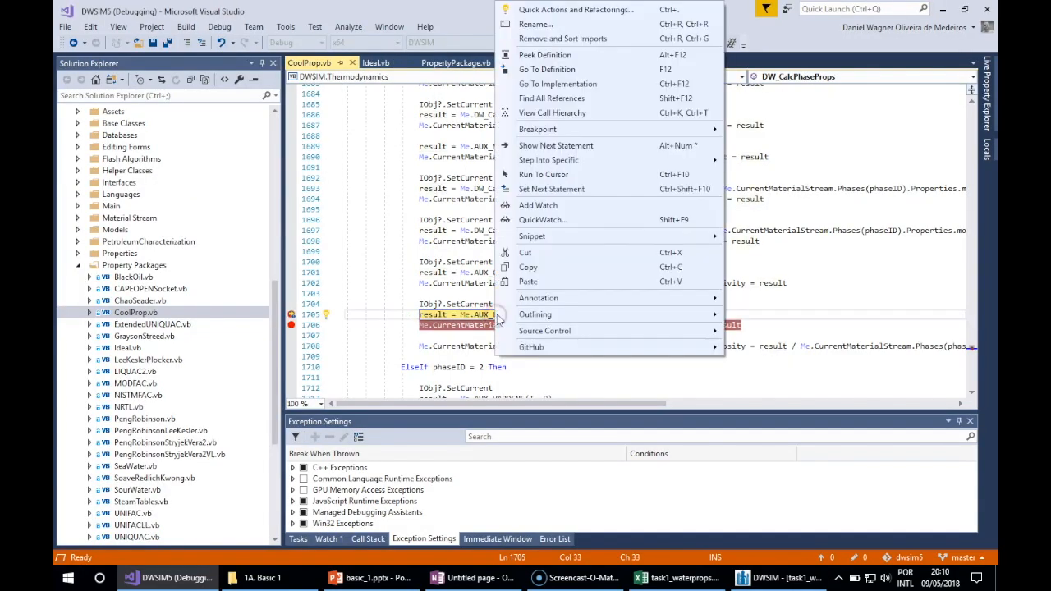
click(595, 72)
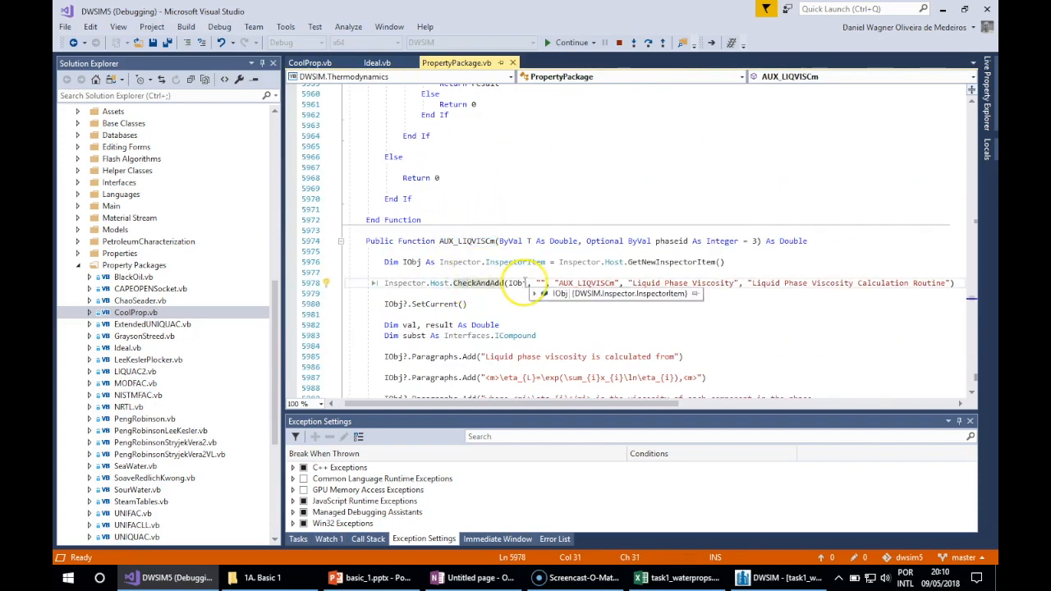
scroll(522, 283, down, 11)
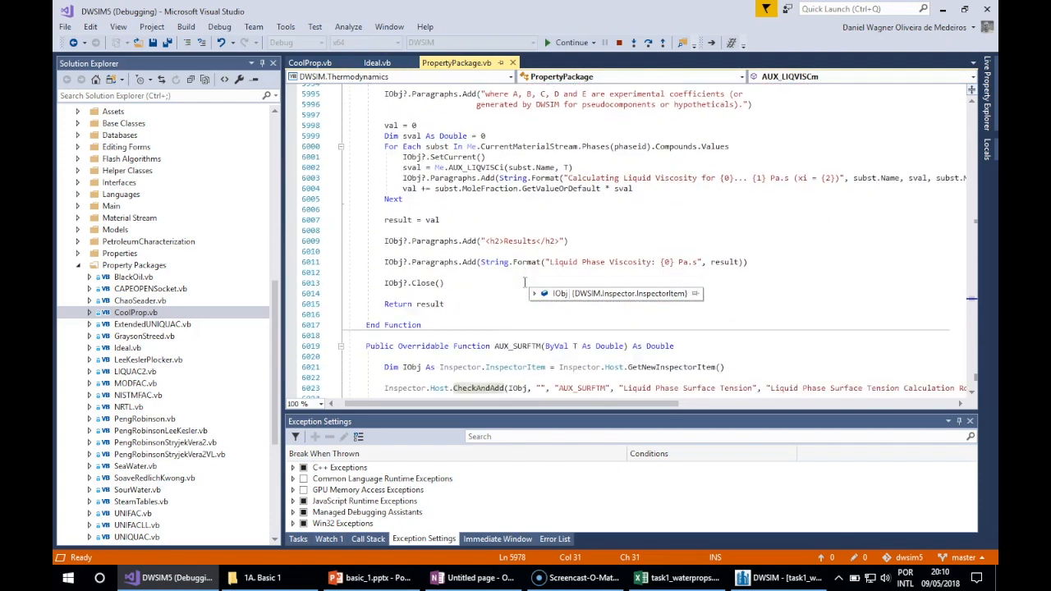
Continue execution to the viscosity assignment at line 1706, and move the next statement back to the AUX_LIQVISCm call at line 1705
click(569, 43)
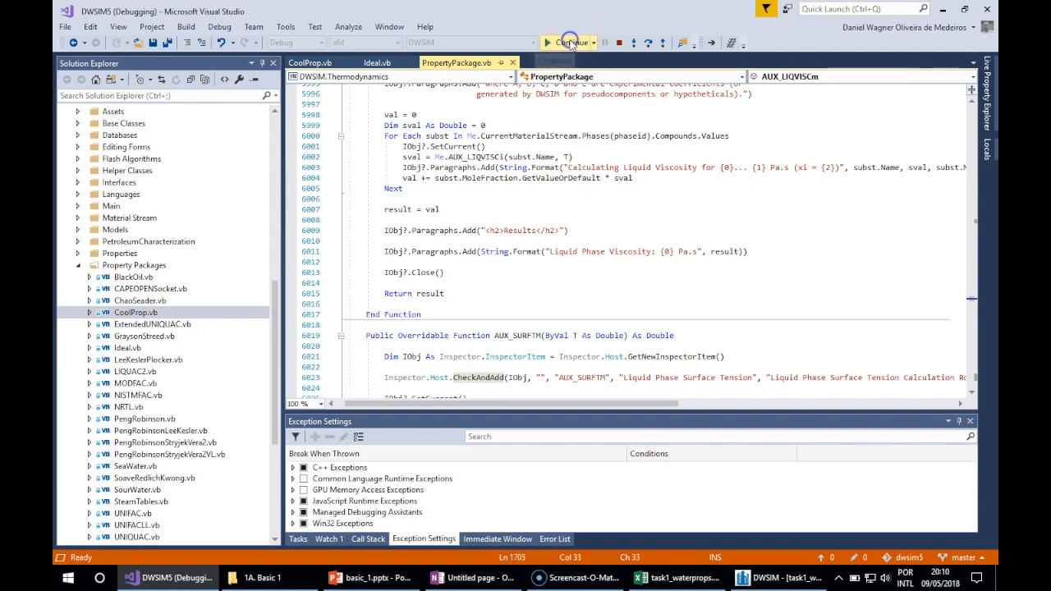
mouse_move(435, 313)
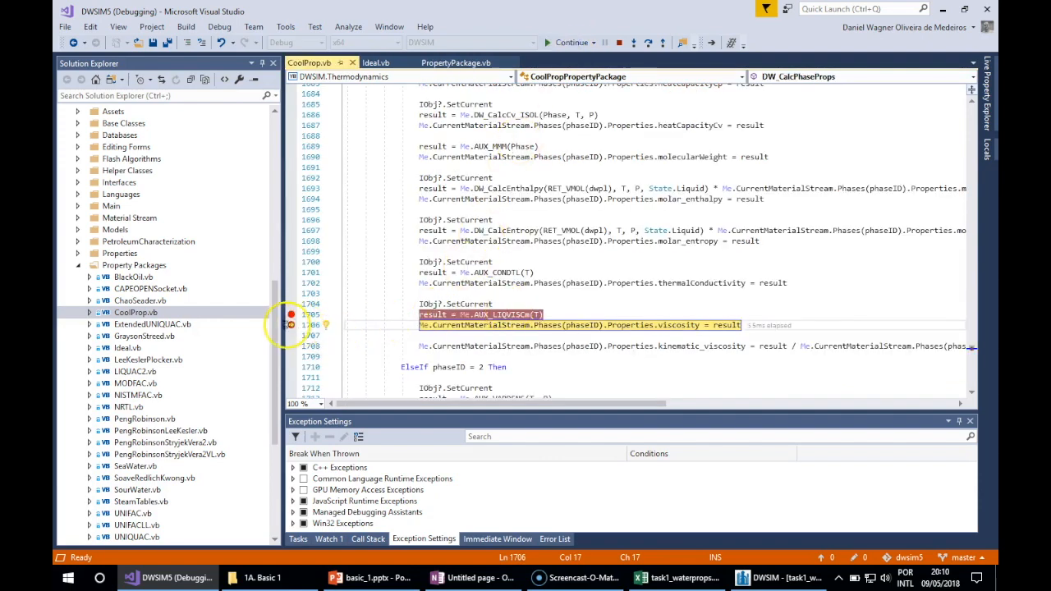
click(292, 314)
drag(291, 326, 291, 314)
click(638, 290)
Go to the AUX_LIQVISCi function of the CoolPropPropertyPackage class
click(790, 76)
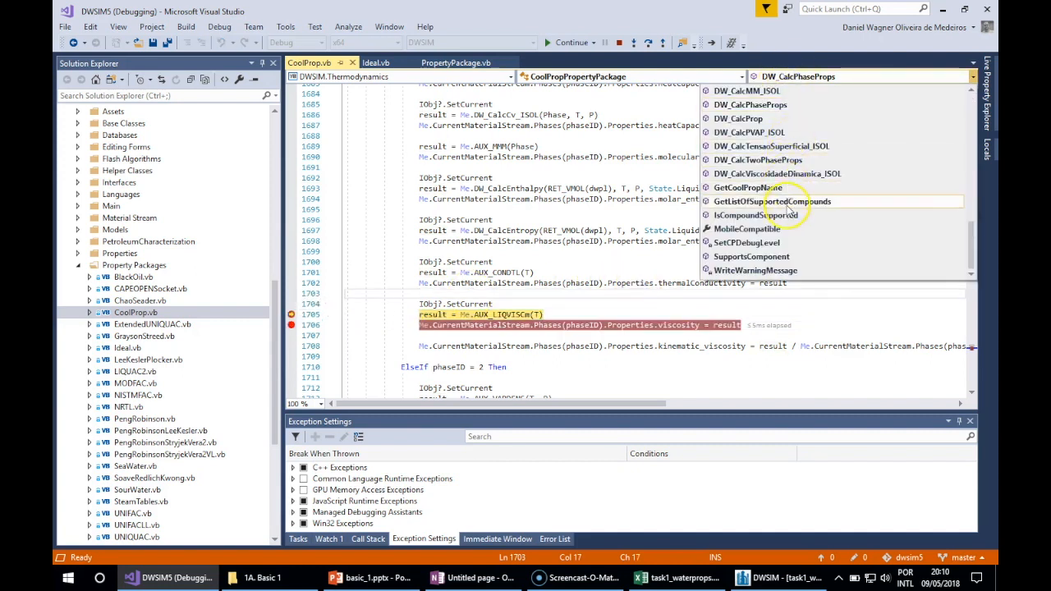
scroll(786, 206, up, 6)
scroll(786, 205, up, 1)
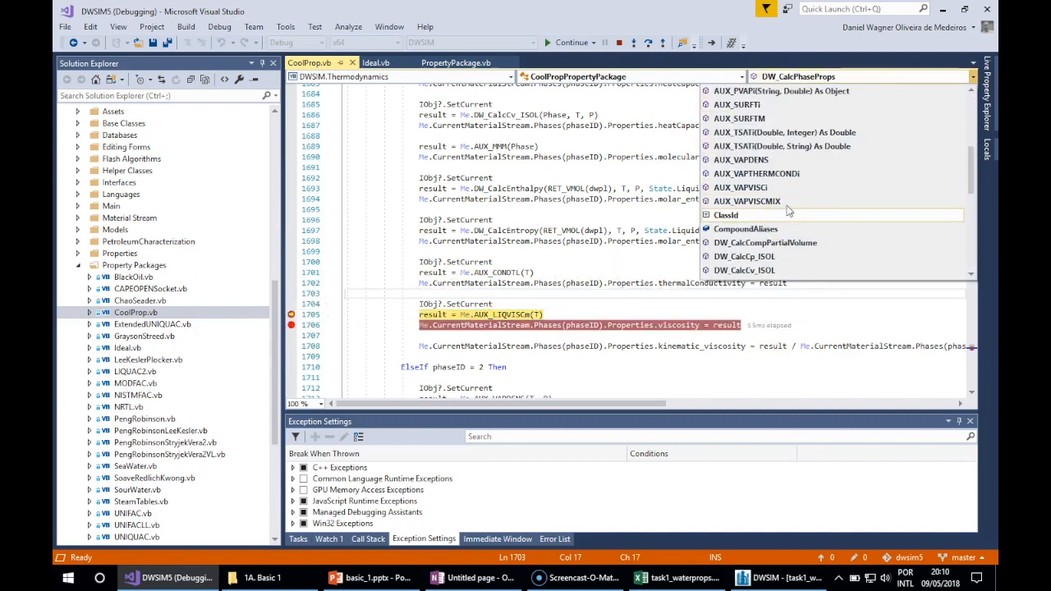
scroll(779, 178, up, 4)
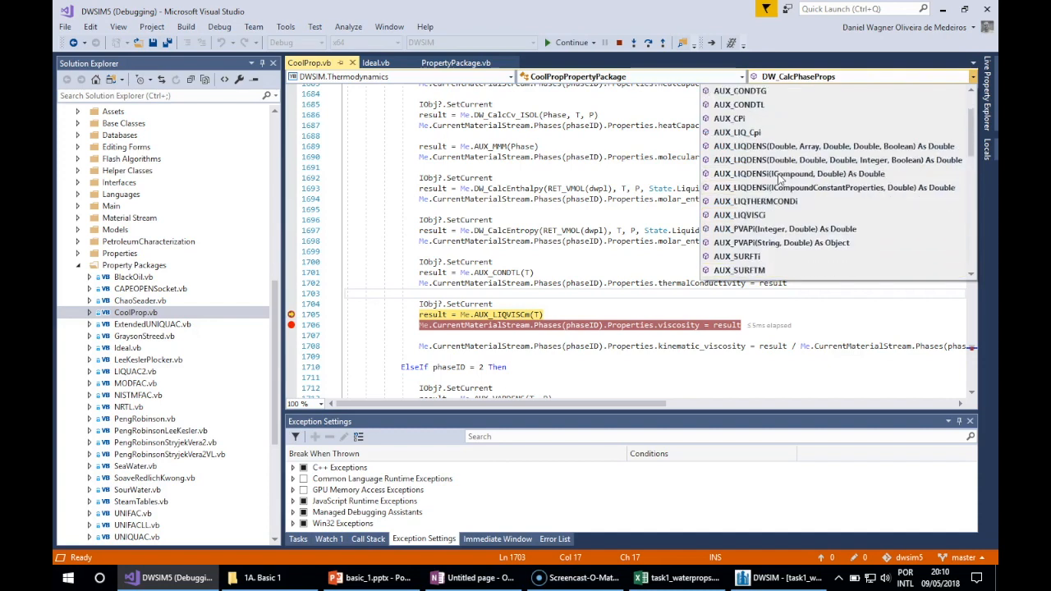
scroll(775, 175, down, 1)
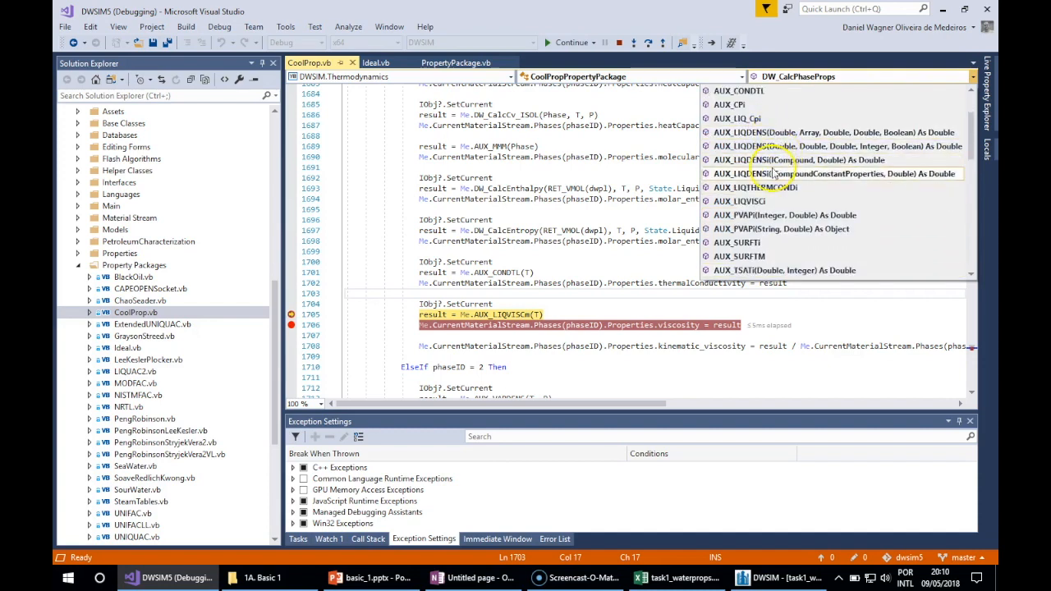
click(763, 201)
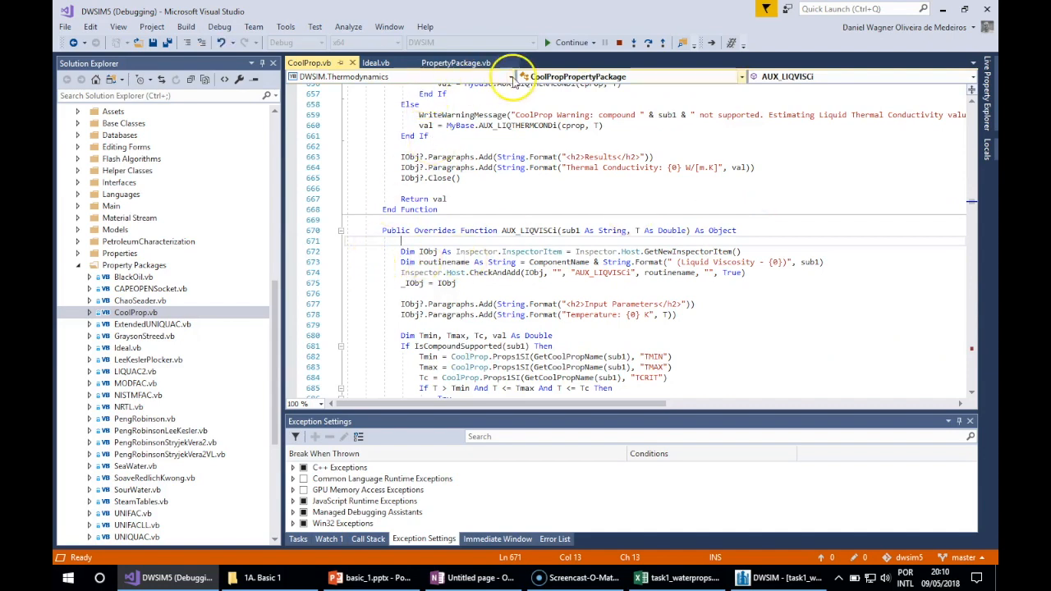
Continue to line 1706, move the next statement back to the AUX_LIQVISCm call at line 1705, and go to that function's definition
click(569, 42)
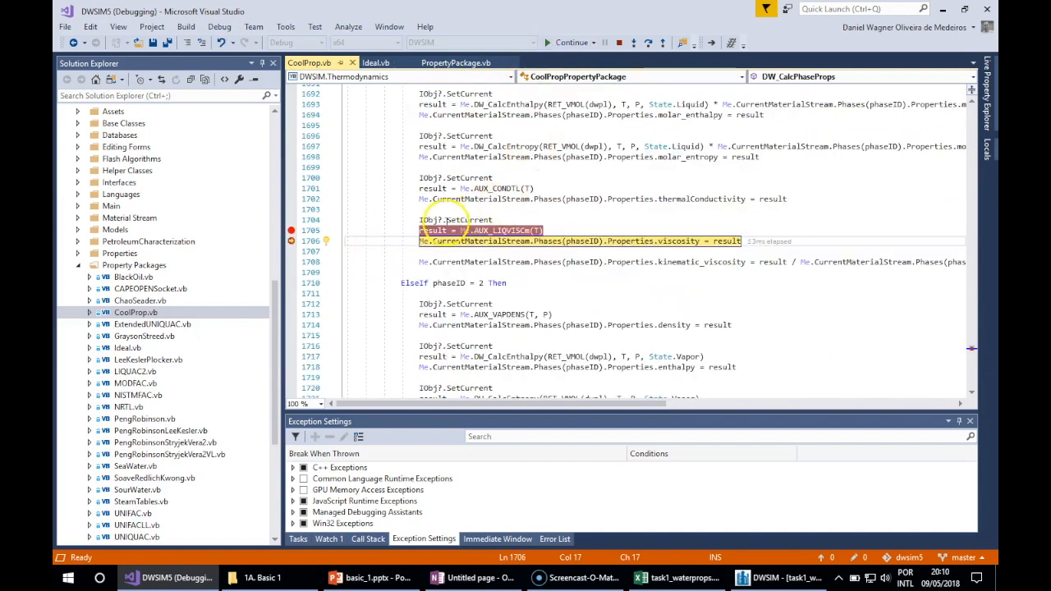
drag(290, 241, 291, 230)
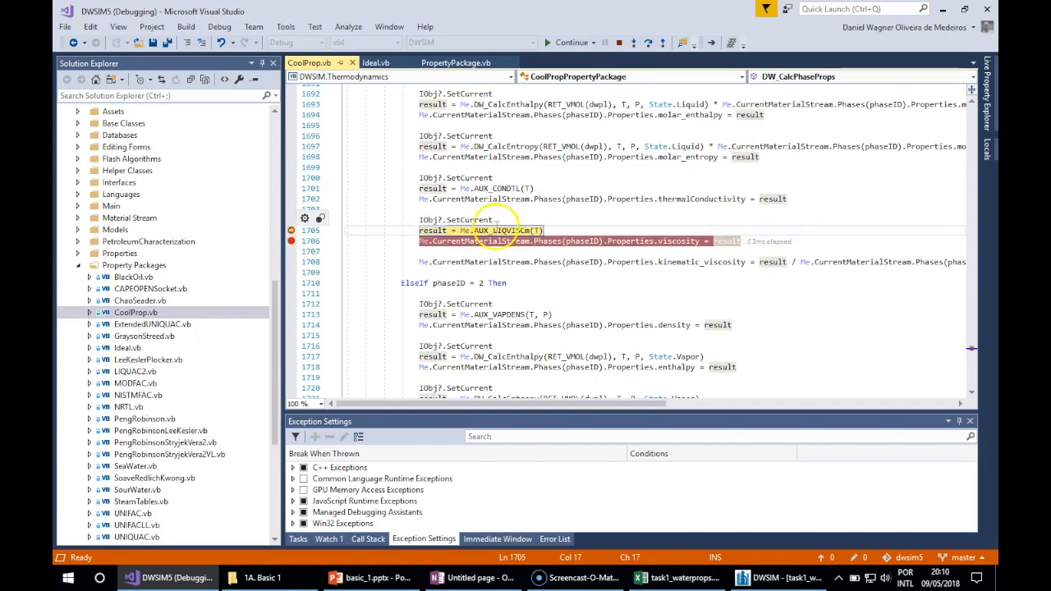
right_click(510, 233)
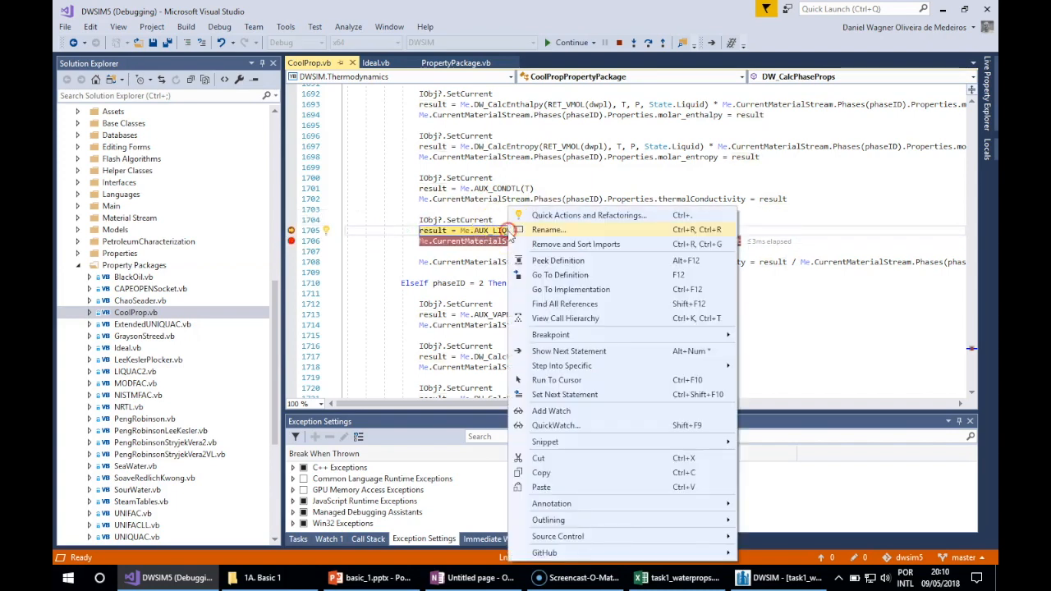
click(556, 276)
click(506, 293)
scroll(507, 293, down, 1)
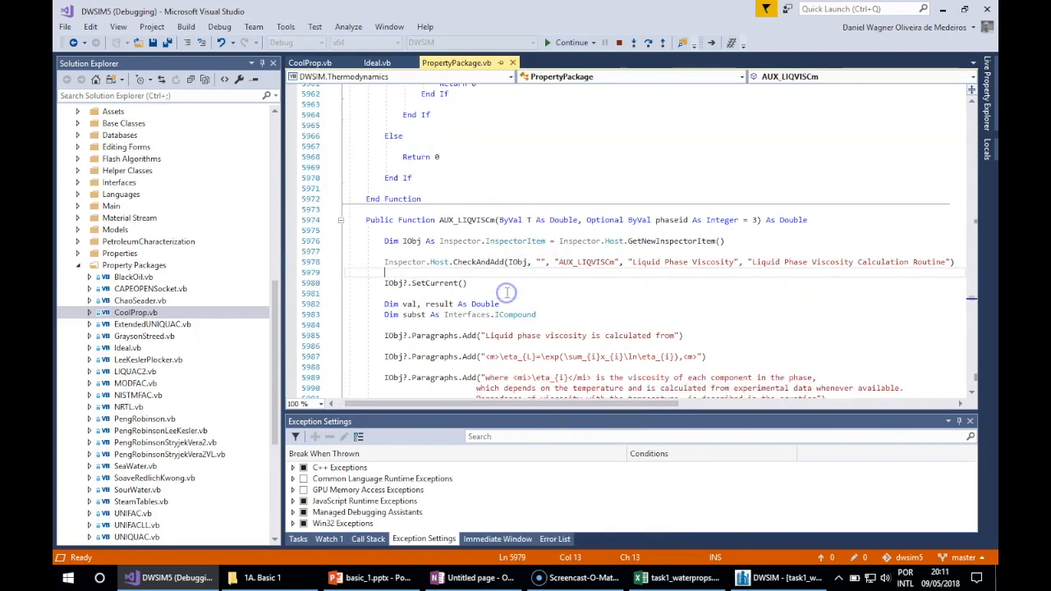
scroll(507, 293, down, 7)
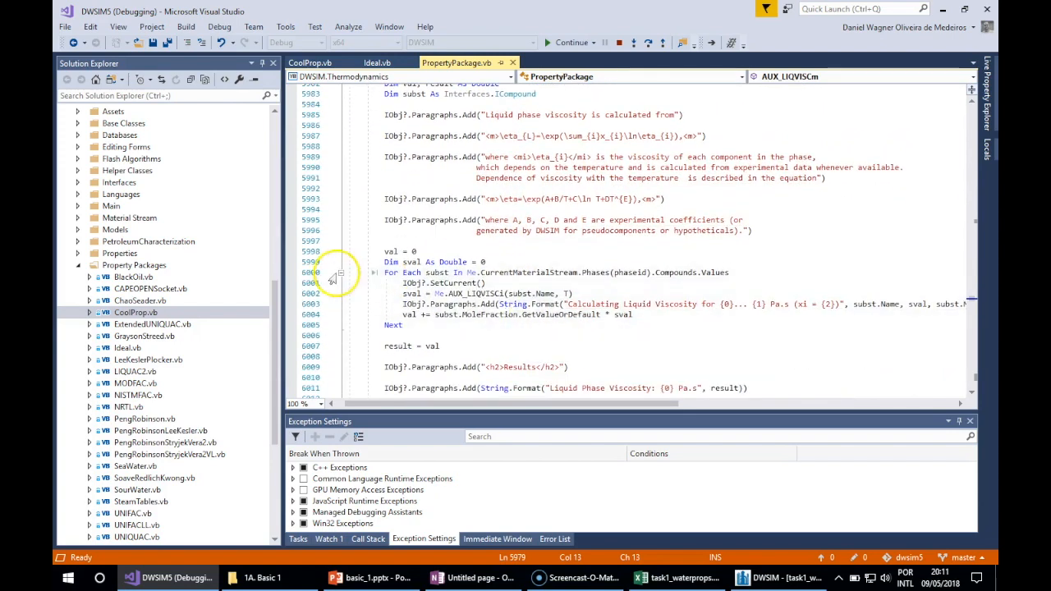
Break execution at the AUX_LIQVISCi call at line 6002 of PropertyPackage.vb and go to that function's definition
click(291, 293)
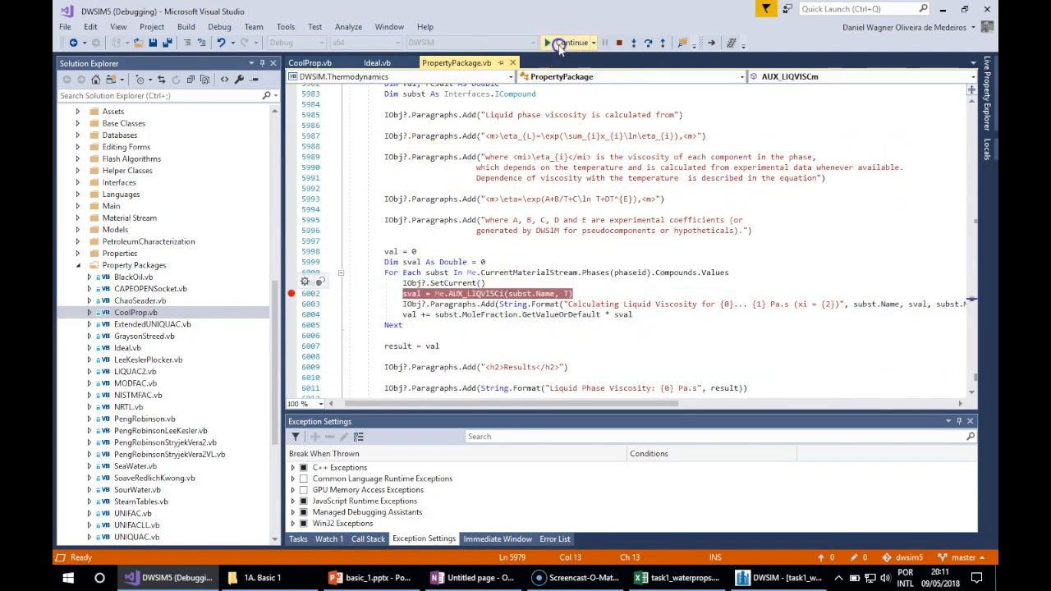
click(559, 45)
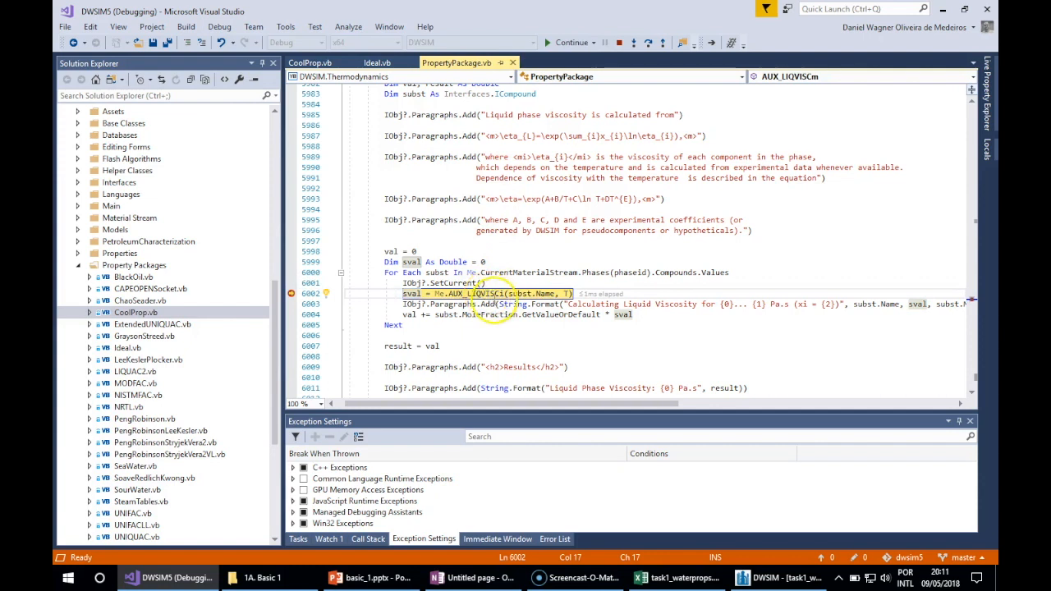
right_click(490, 293)
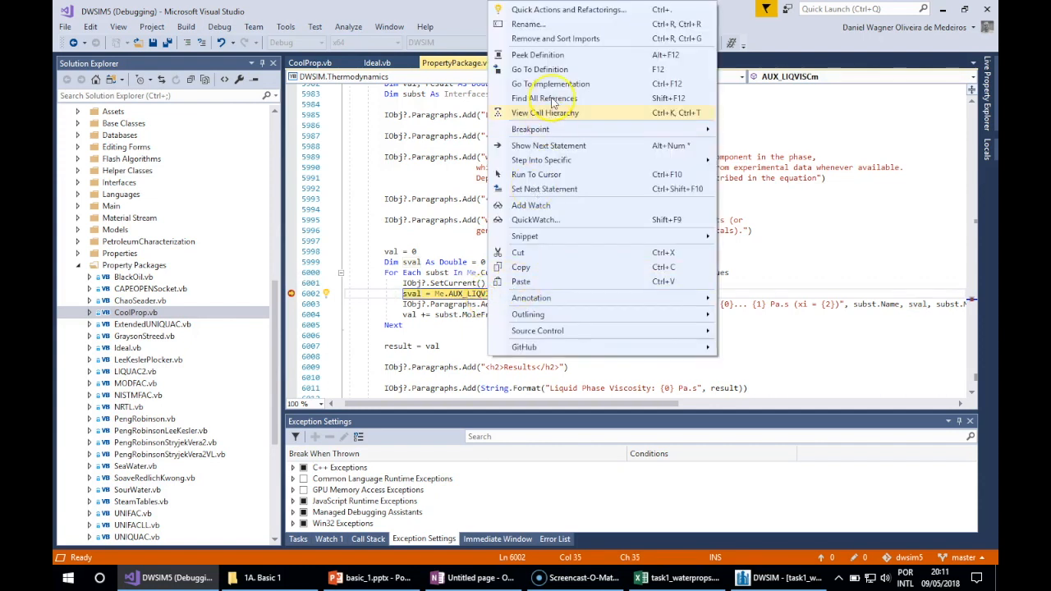
click(556, 72)
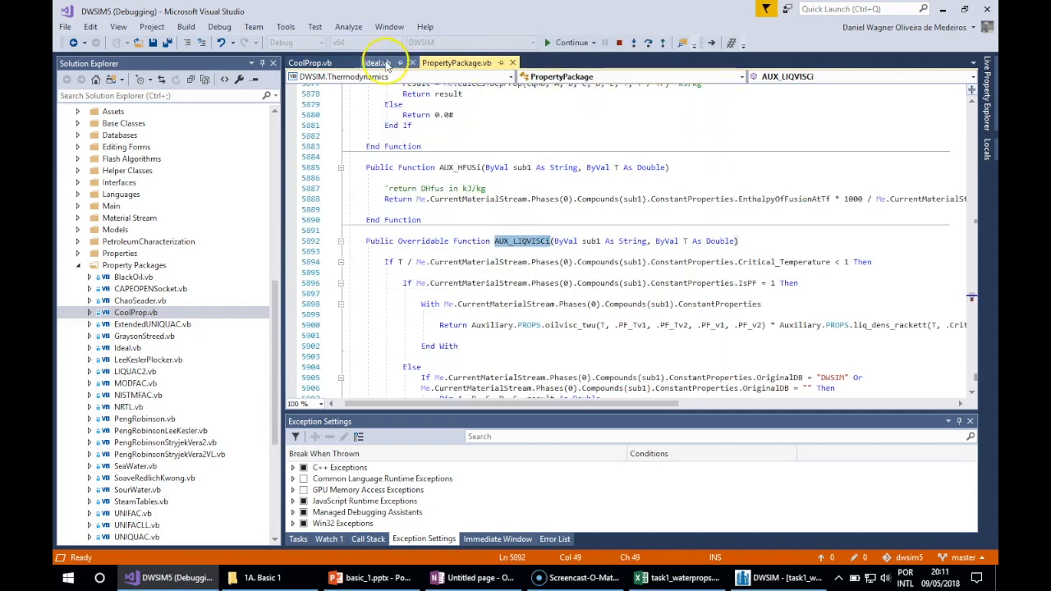
Return to CoolProp.vb, continue execution to line 1706, and move the next statement back to the AUX_LIQVISCm call at line 1705
click(307, 62)
key(F5)
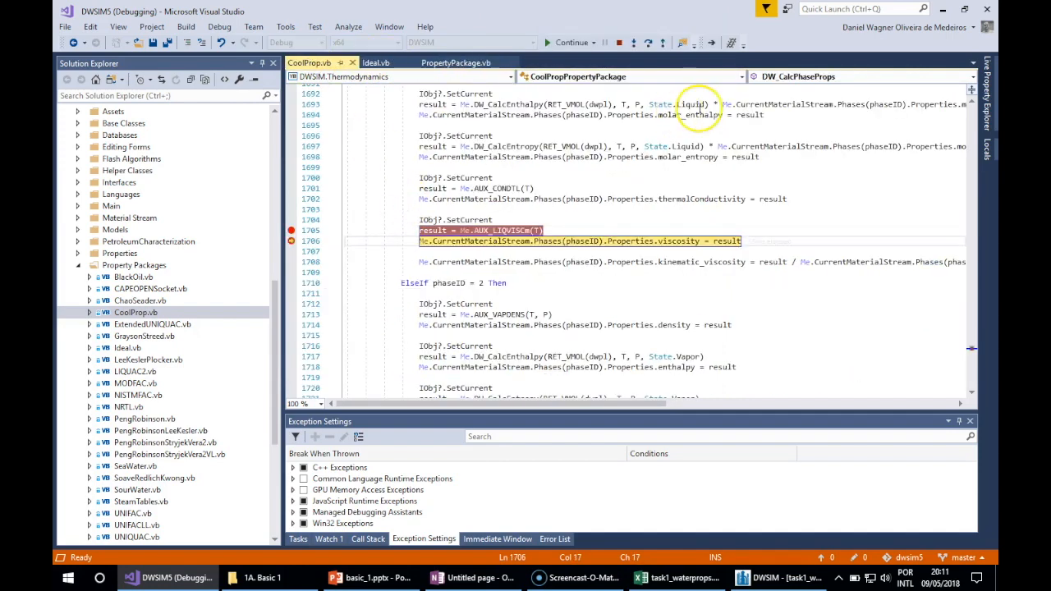
click(788, 76)
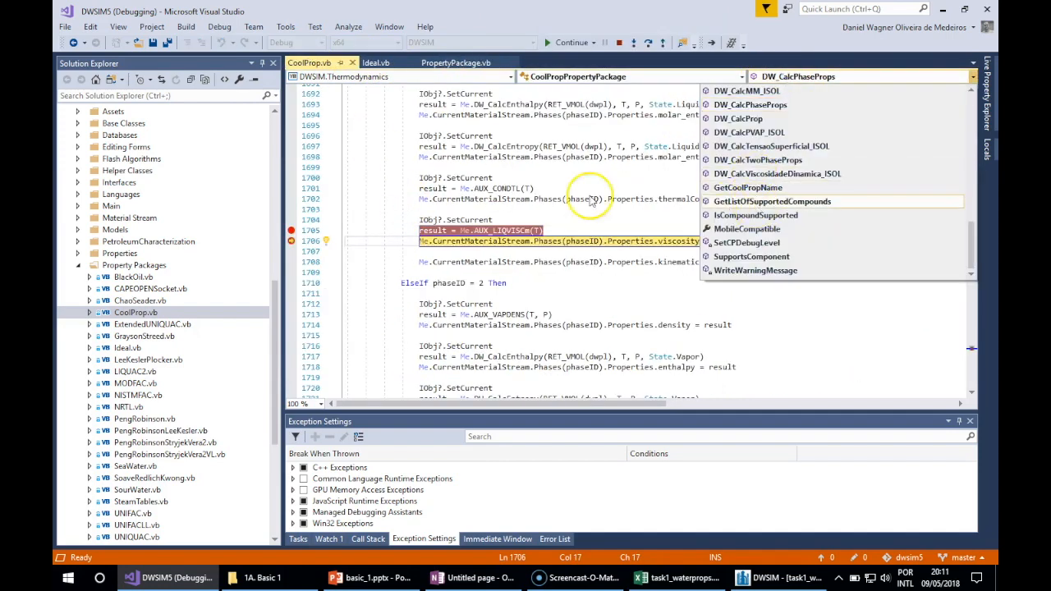
click(441, 193)
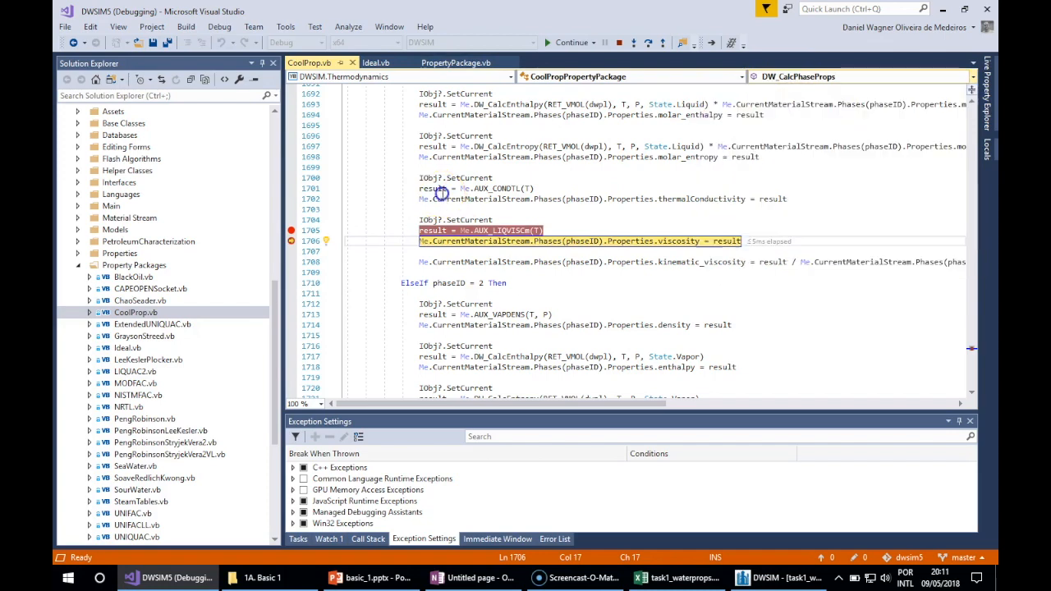
click(291, 240)
Go to AUX_LIQVISCi in CoolPropPropertyPackage and set breakpoints on the temperature range check at line 685 and the IsCompoundSupported check at line 681
click(597, 177)
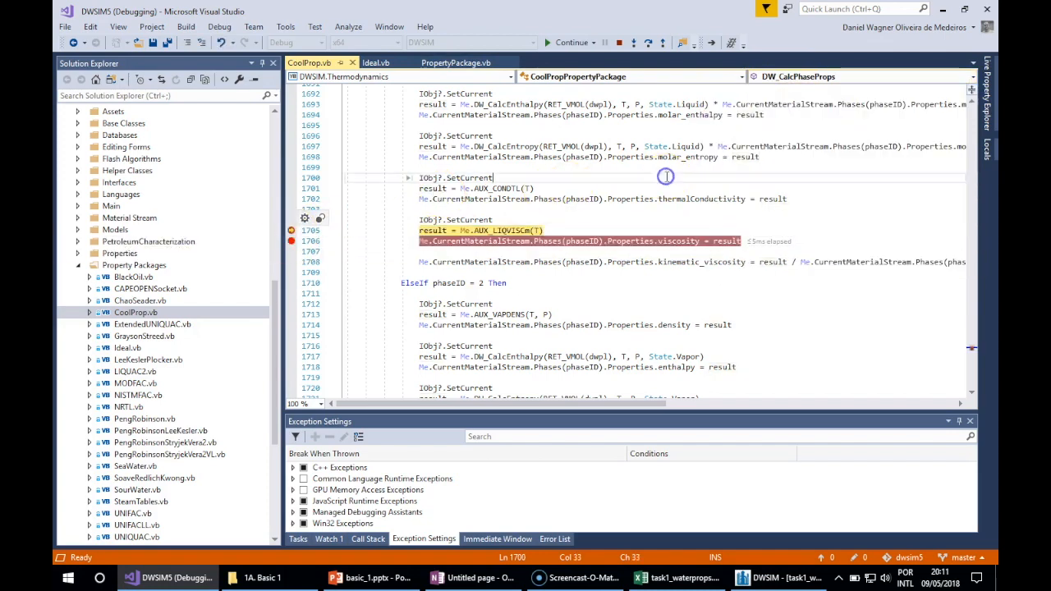
click(809, 76)
scroll(786, 190, up, 12)
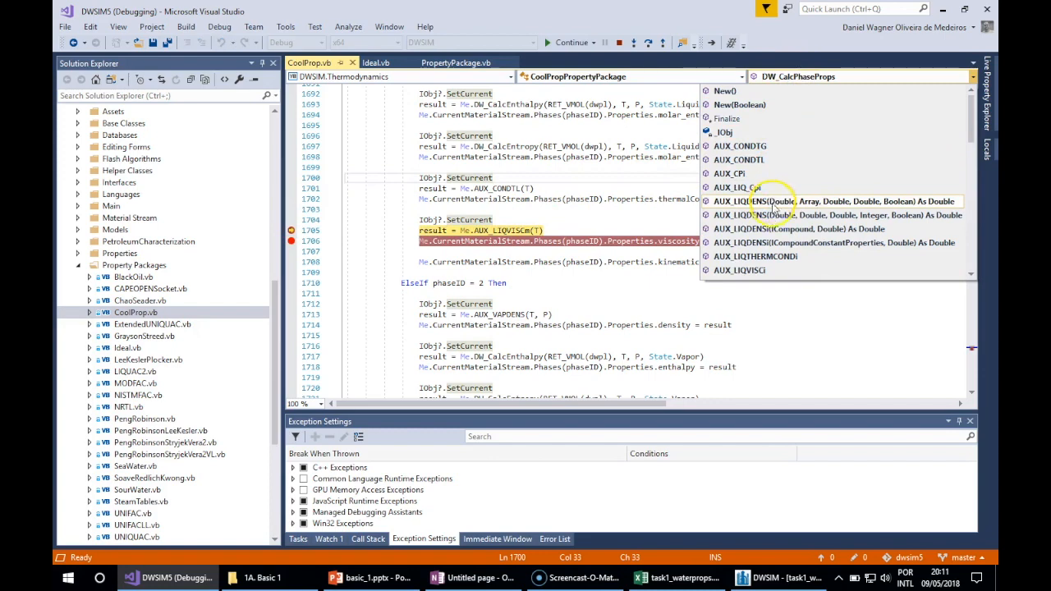
click(763, 269)
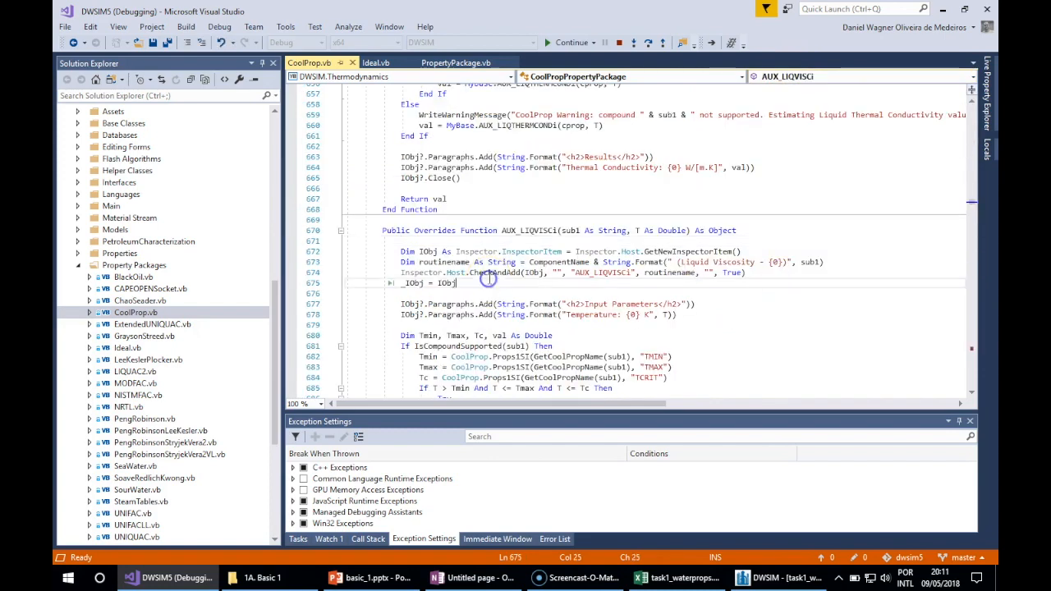
scroll(490, 280, down, 4)
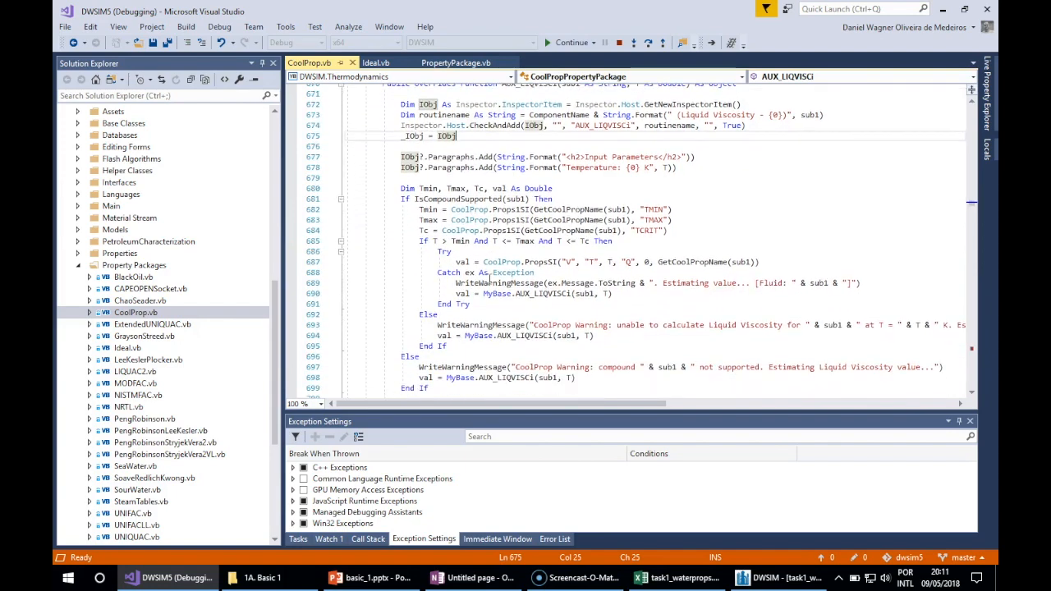
click(291, 210)
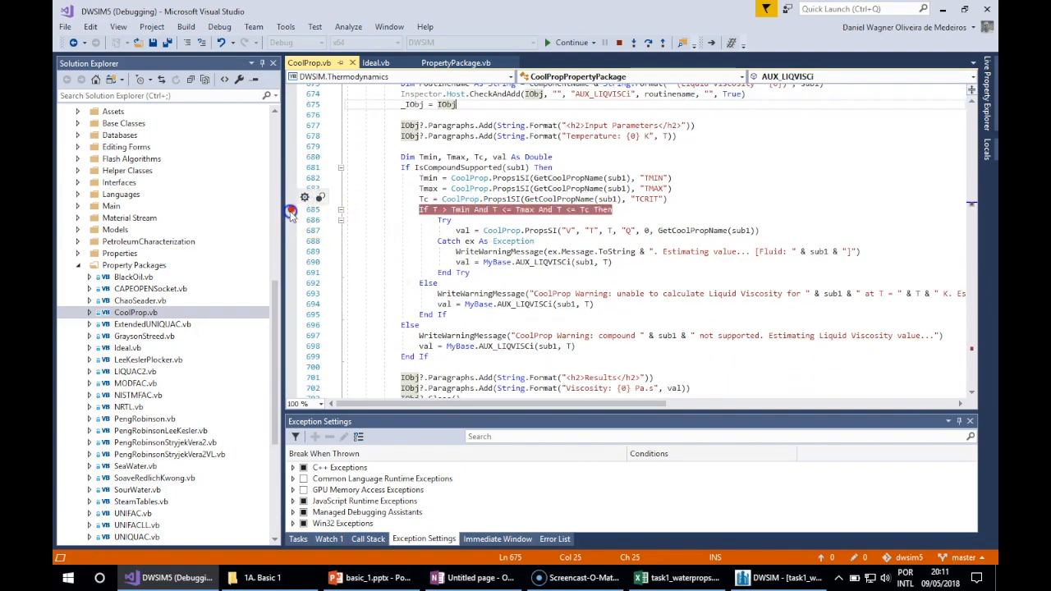
click(291, 168)
scroll(312, 180, up, 1)
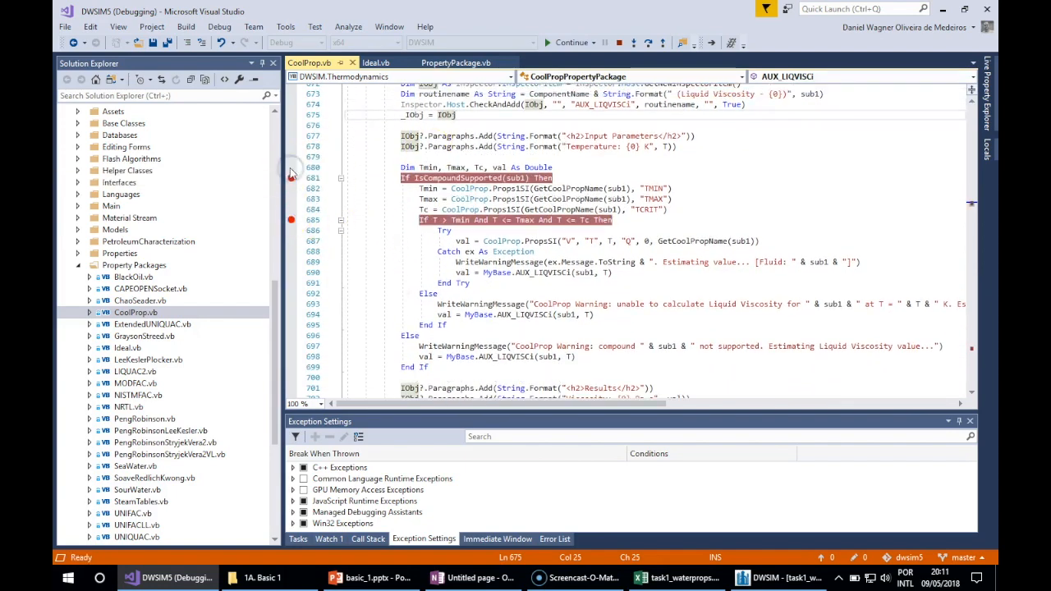
Continue execution through the AUX_LIQVISCi call at line 6002 to the IsCompoundSupported check at line 681
click(569, 42)
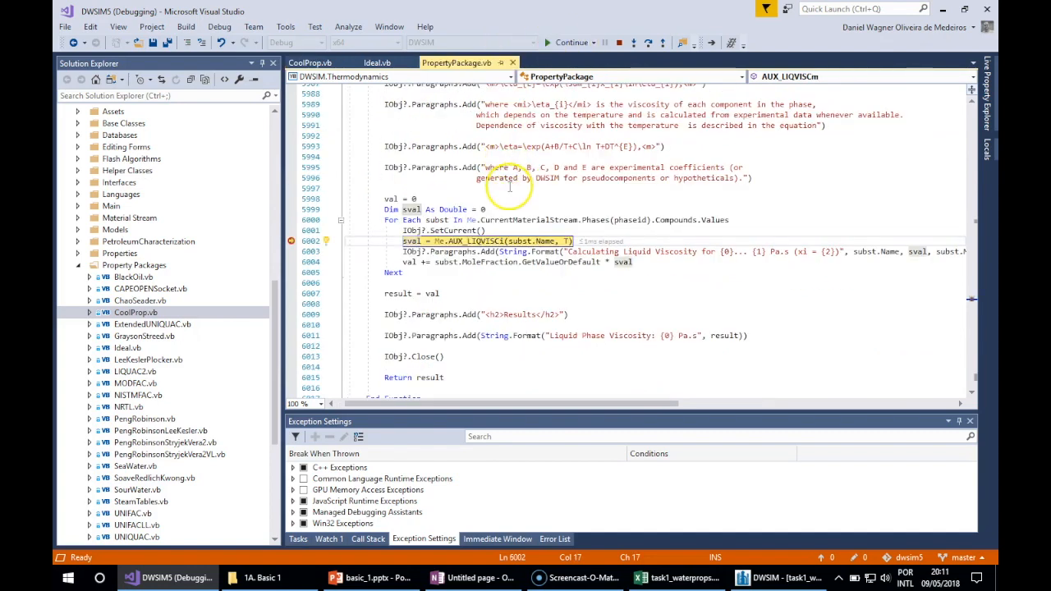
click(571, 41)
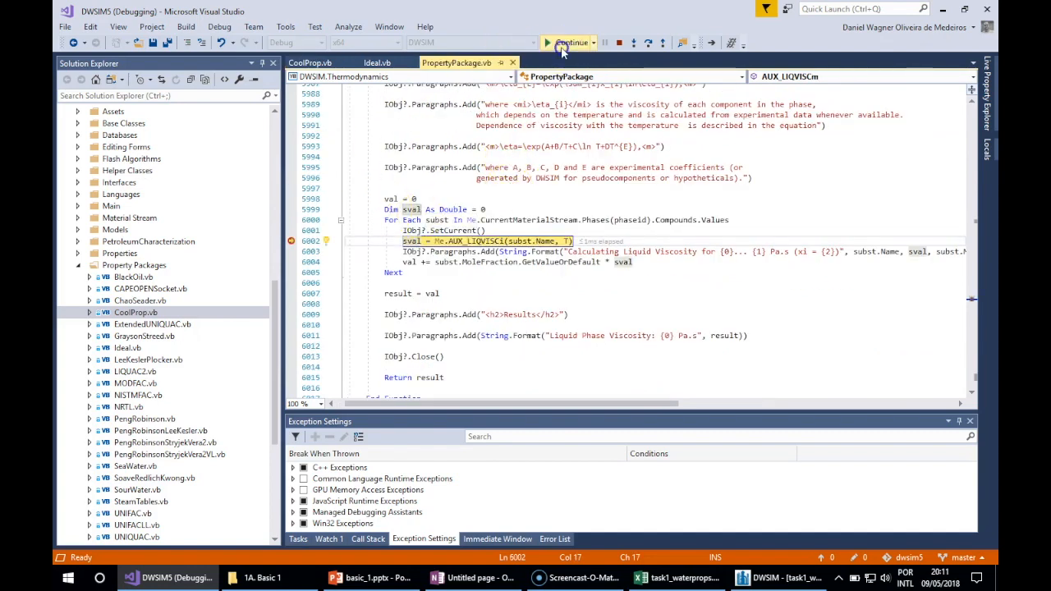
scroll(466, 176, up, 2)
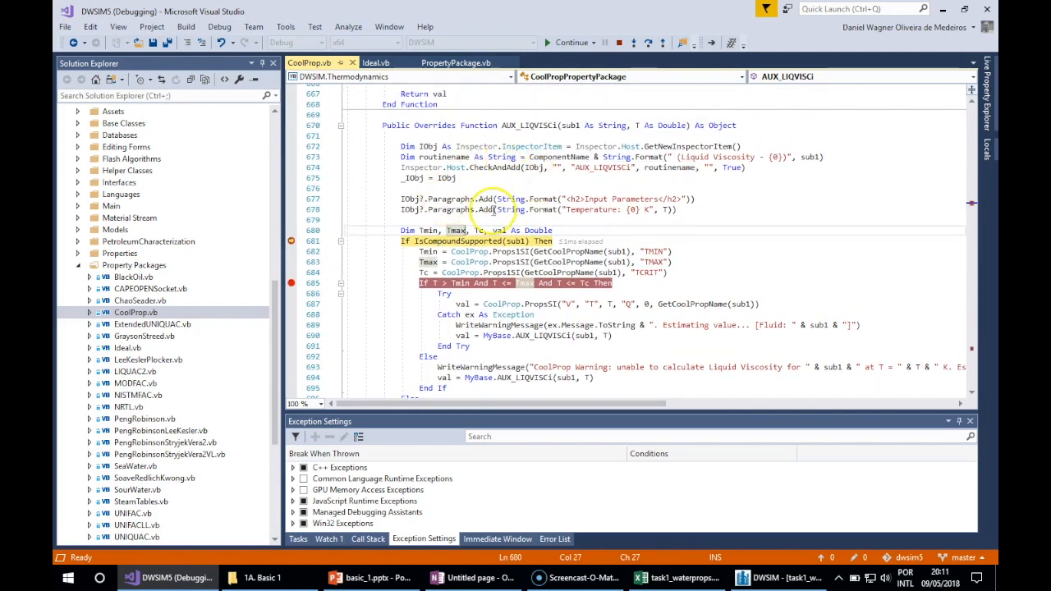
scroll(588, 218, down, 1)
scroll(589, 219, down, 1)
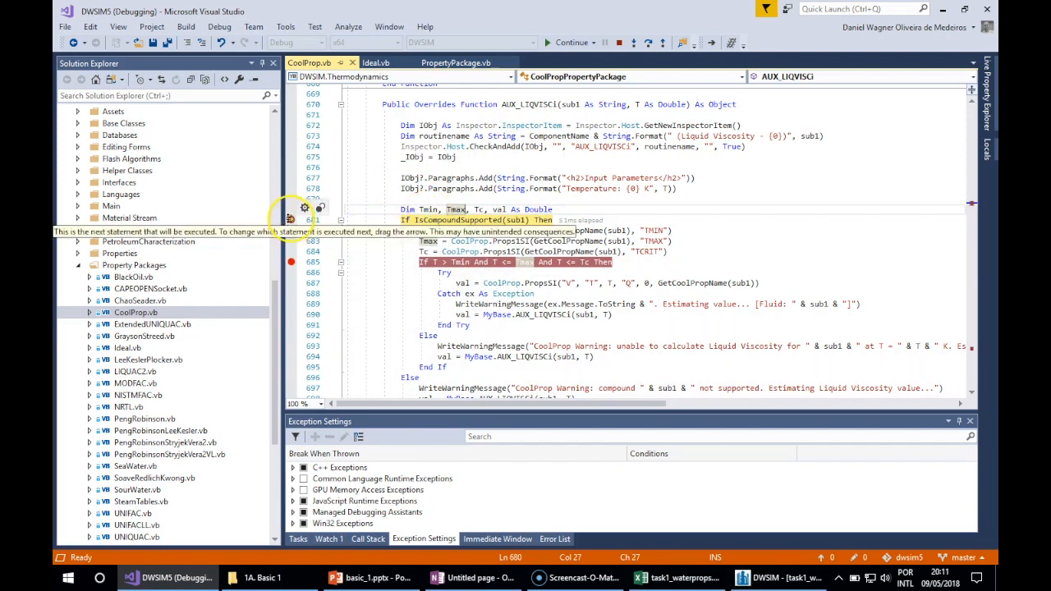
Remove the breakpoint at line 681, continue to line 685, and inspect the values of T, Tmax and Tc
click(291, 220)
click(555, 49)
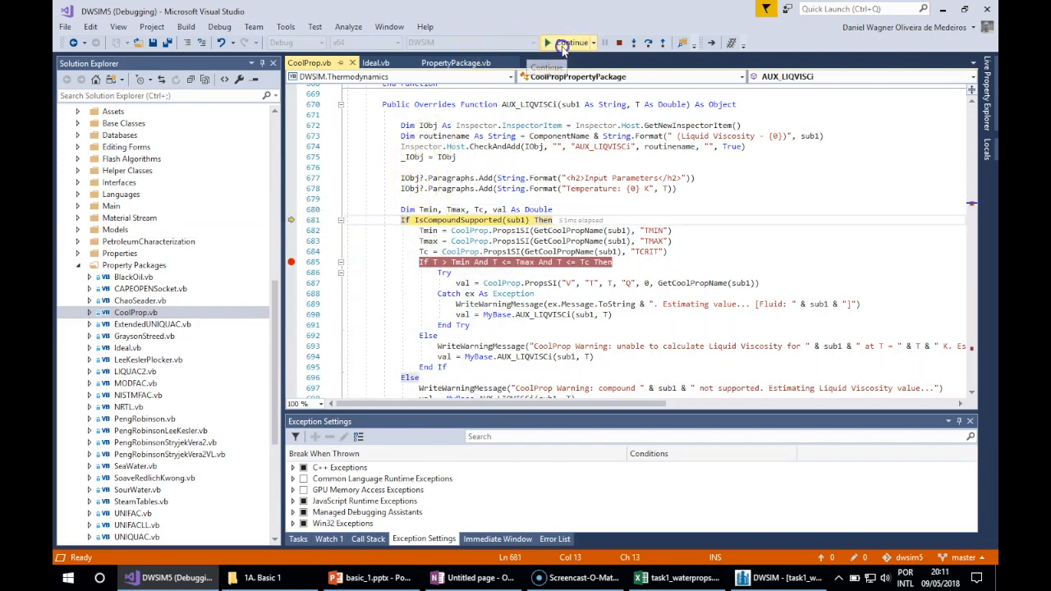
mouse_move(515, 219)
mouse_move(427, 230)
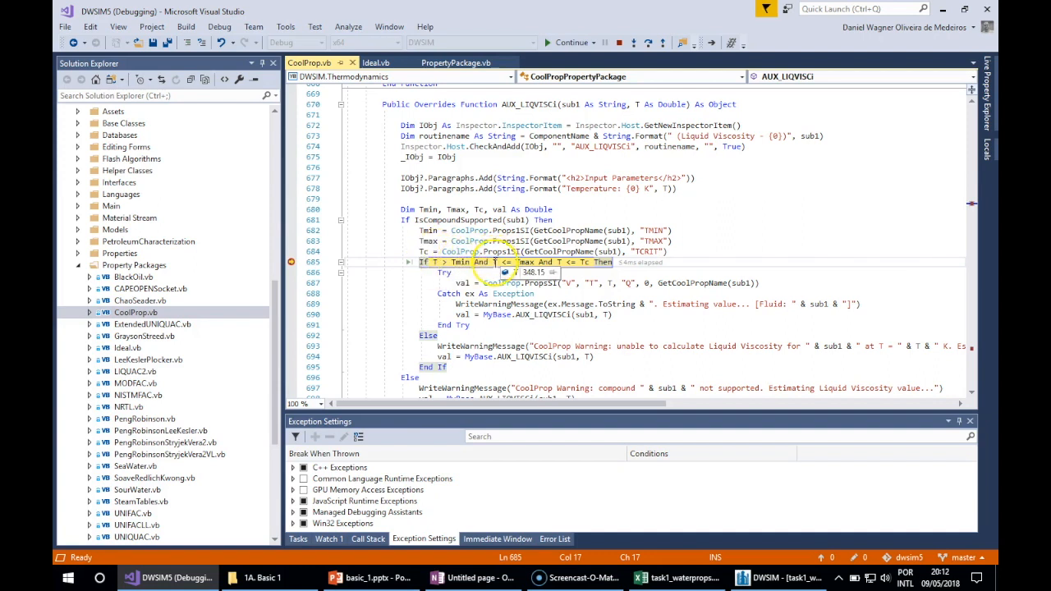
mouse_move(519, 263)
mouse_move(561, 256)
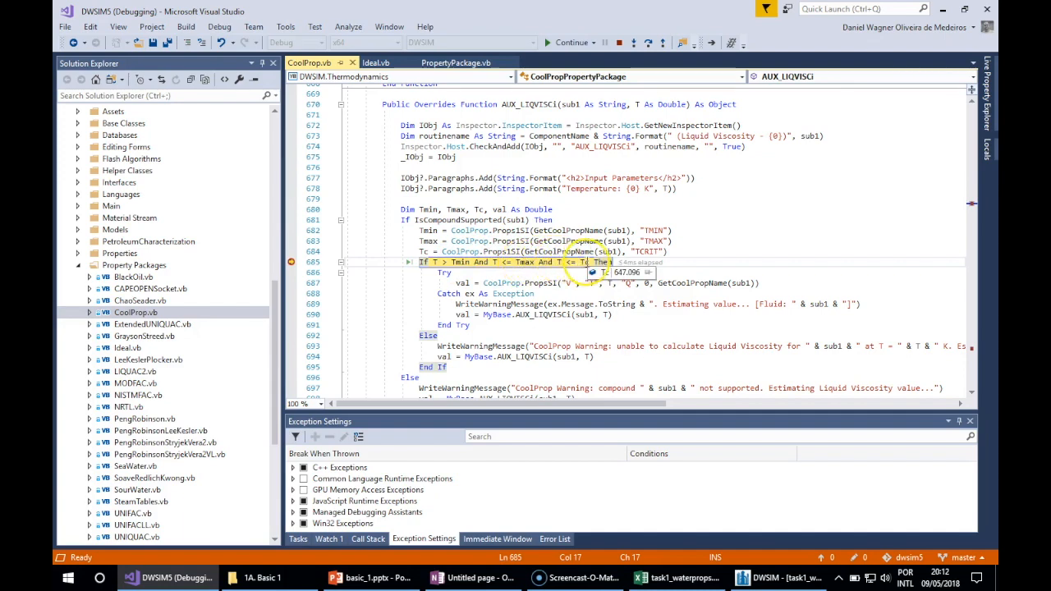
Replace the breakpoint at line 685 with breakpoints on the CoolProp.PropsSI call at line 687 and Return val at line 705
scroll(587, 261, down, 1)
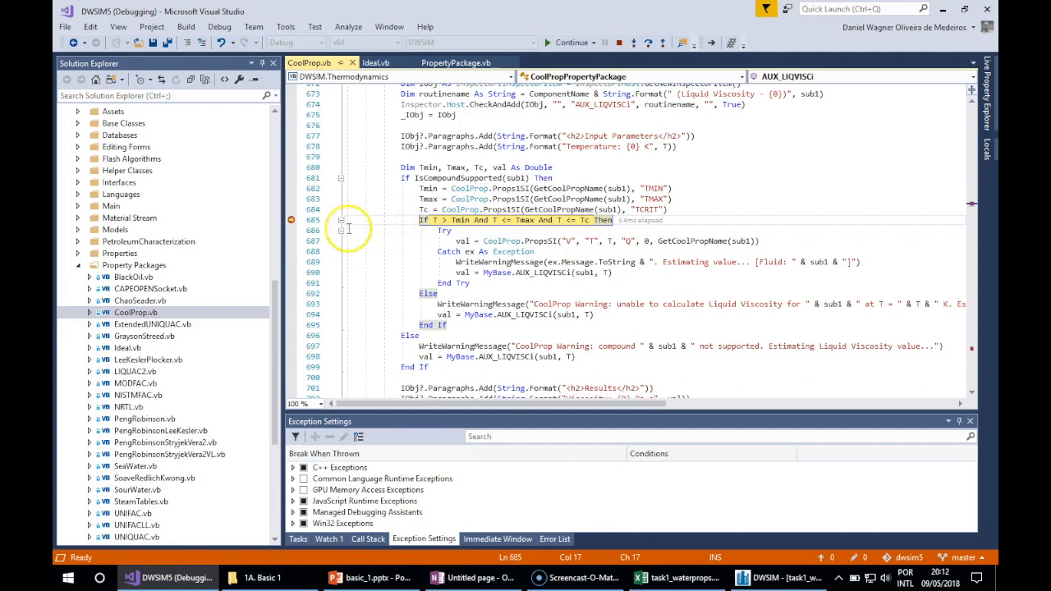
click(292, 242)
click(292, 220)
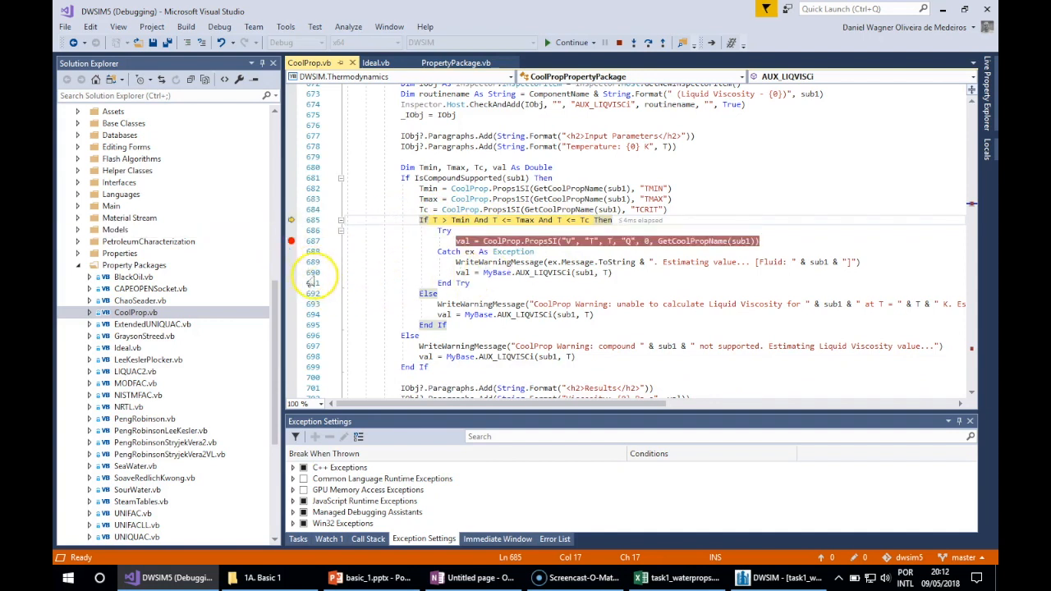
scroll(328, 316, down, 2)
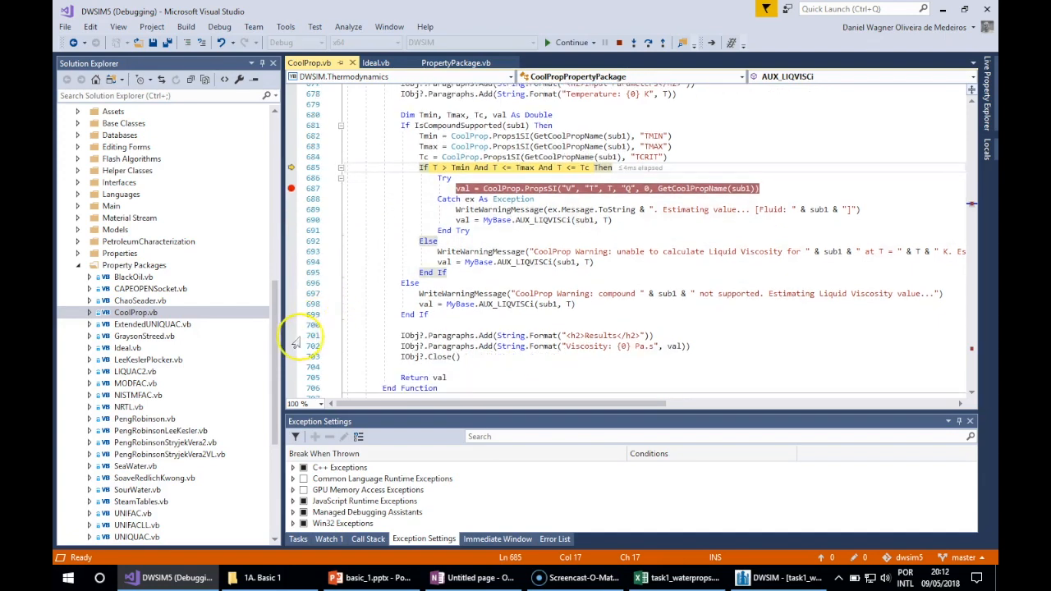
click(291, 378)
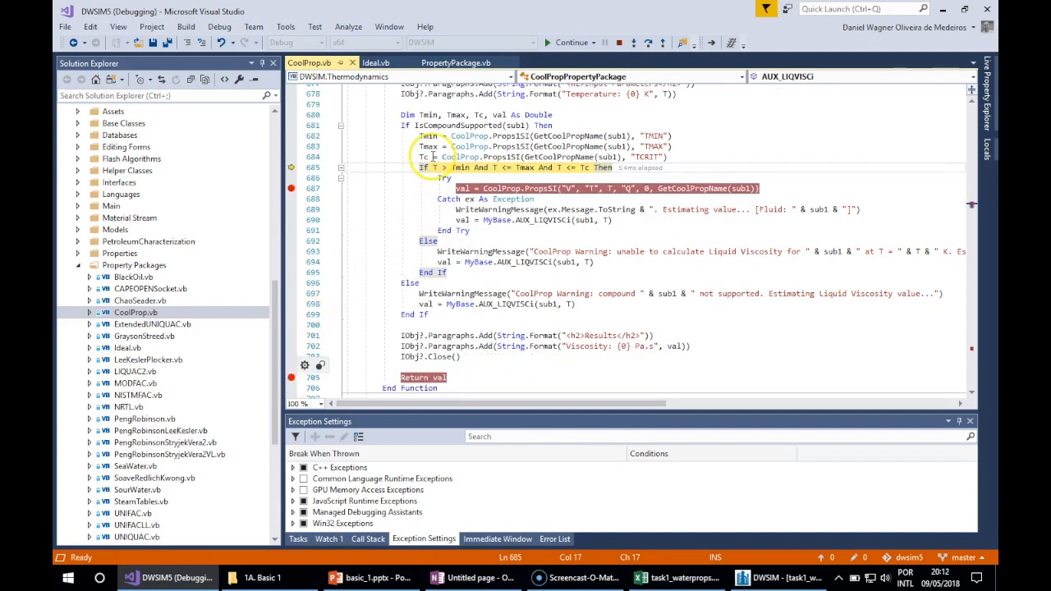
Continue execution through the PropsSI call at line 687 to Return val at line 705 and inspect the value of val
click(564, 43)
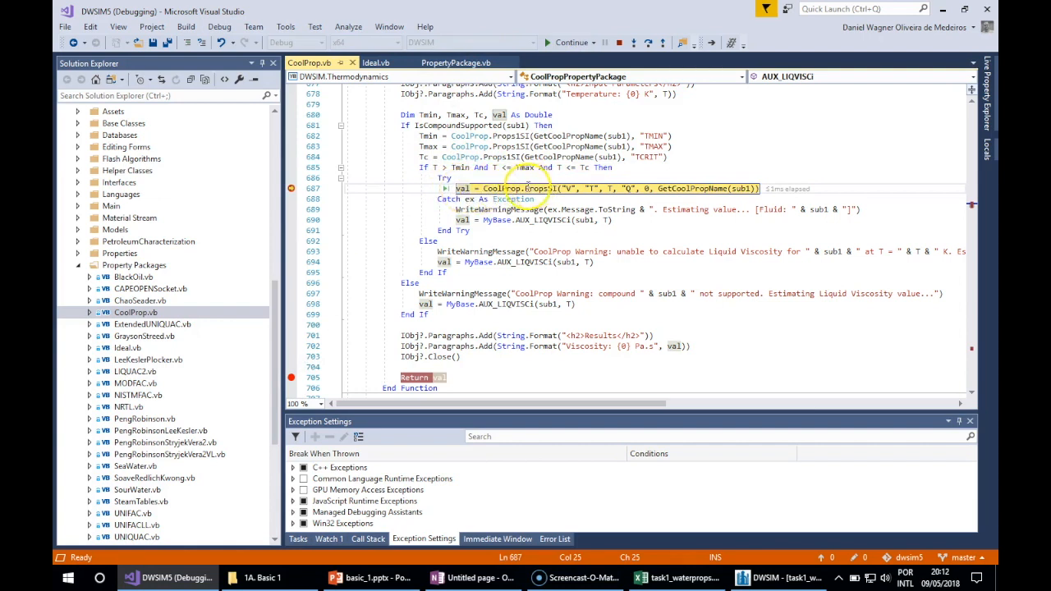
click(567, 42)
mouse_move(439, 380)
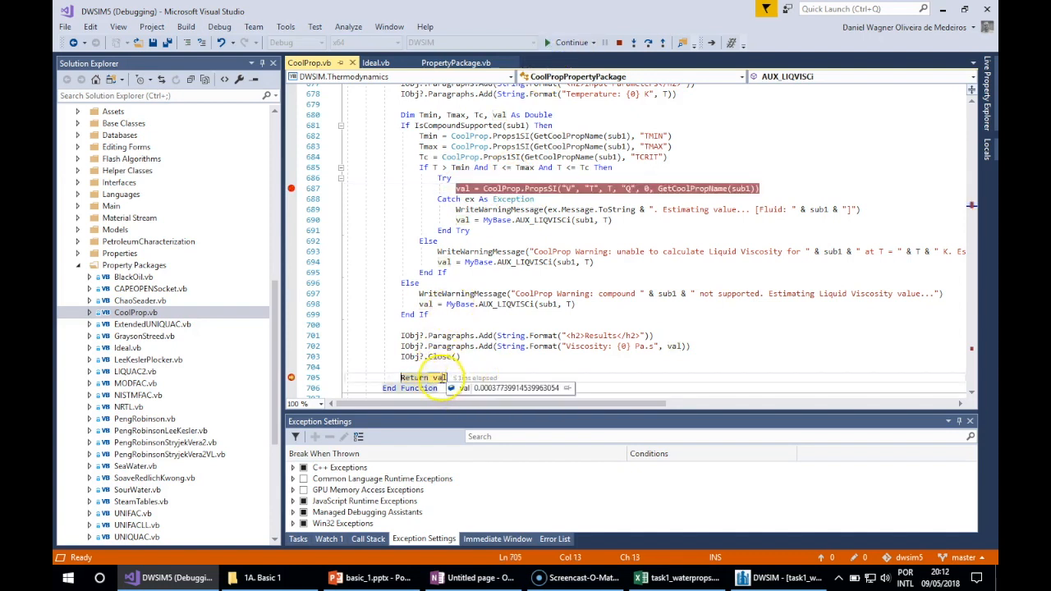
Remove the breakpoints at lines 705, 1705 and 1706 of CoolProp.vb and continue execution
click(290, 377)
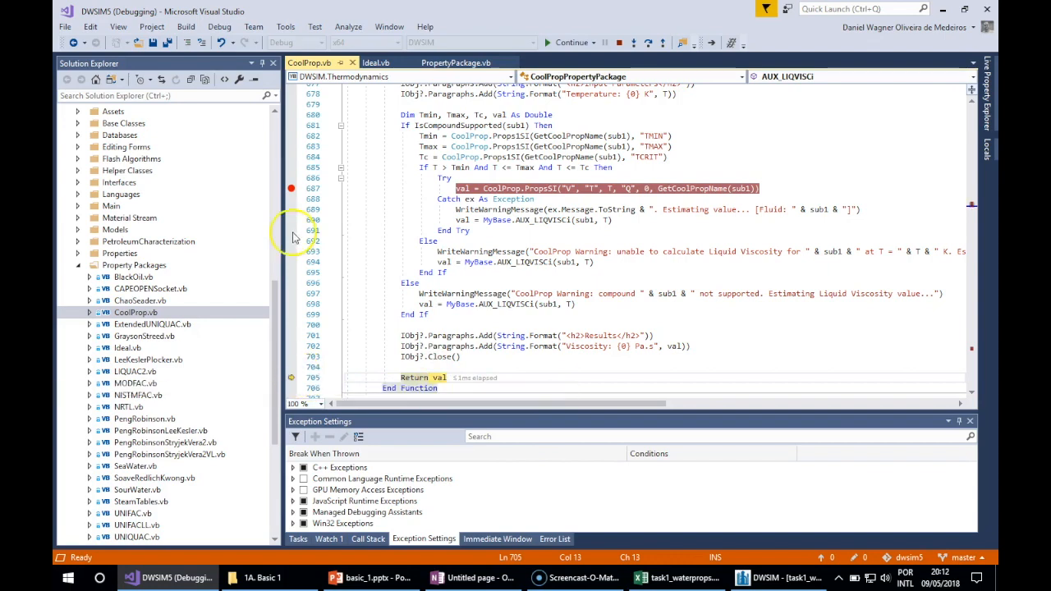
click(568, 42)
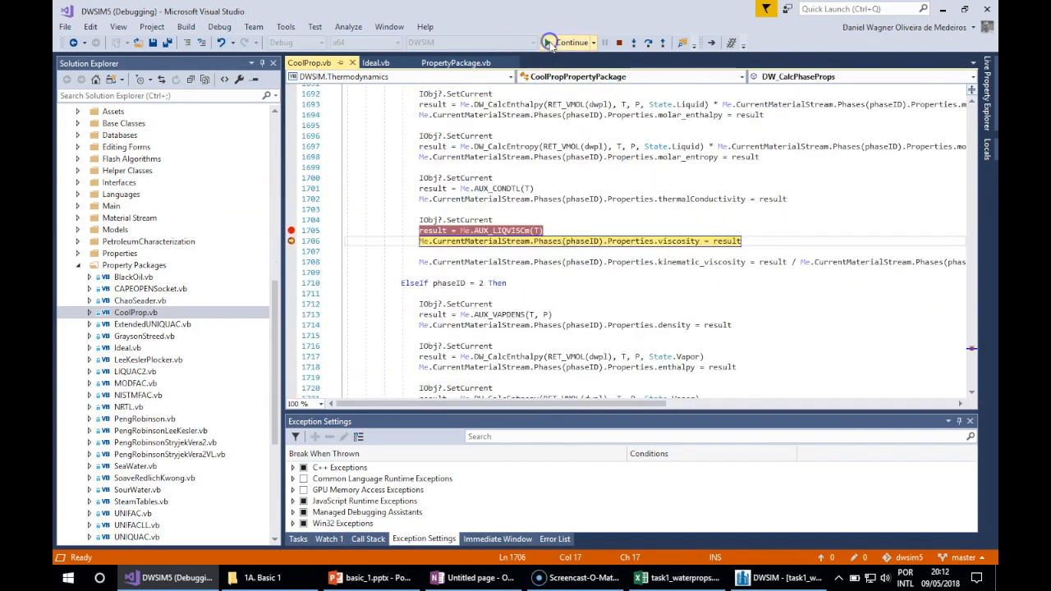
click(290, 230)
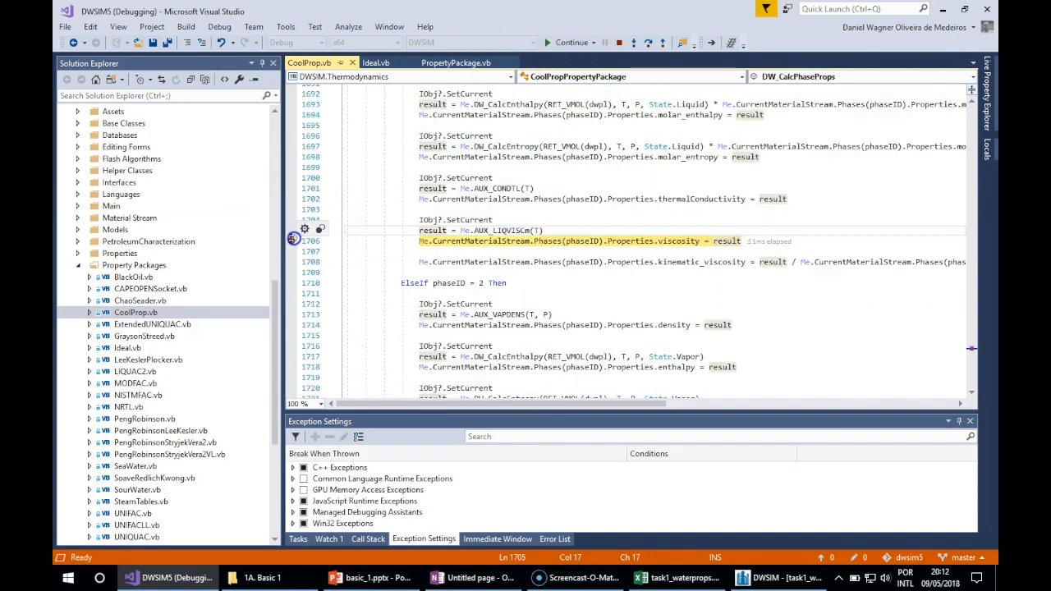
click(567, 43)
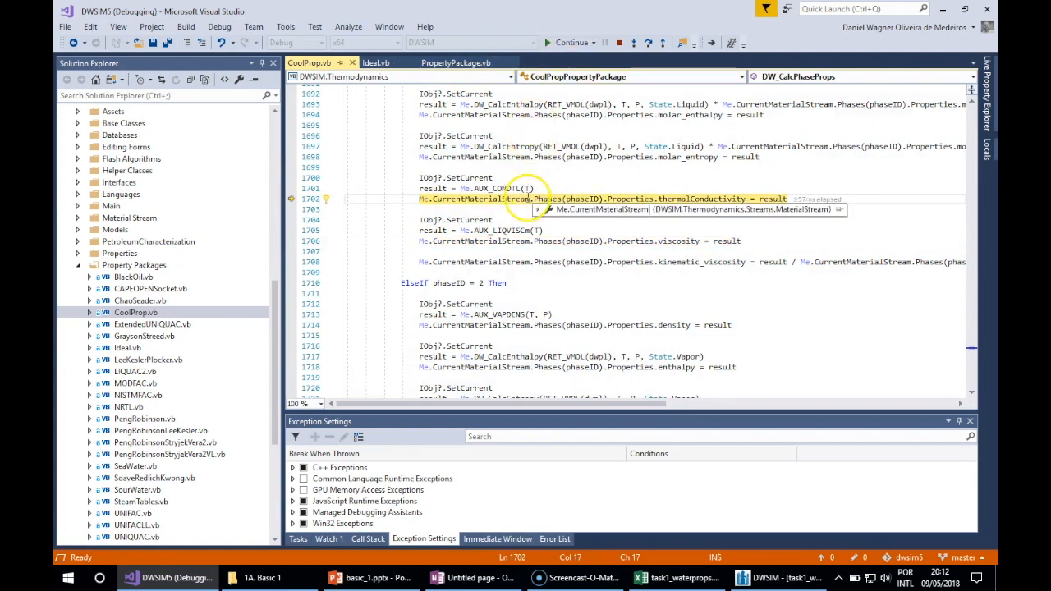
Continue to the breakpoint at line 6002 of PropertyPackage.vb, remove it, and resume execution
click(568, 42)
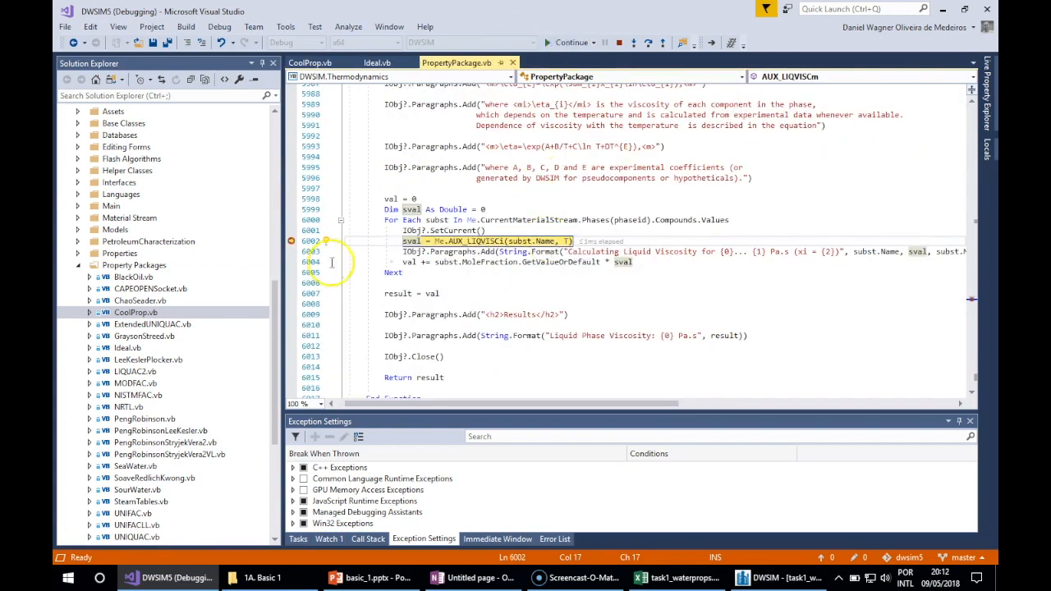
click(292, 241)
click(568, 220)
key(F5)
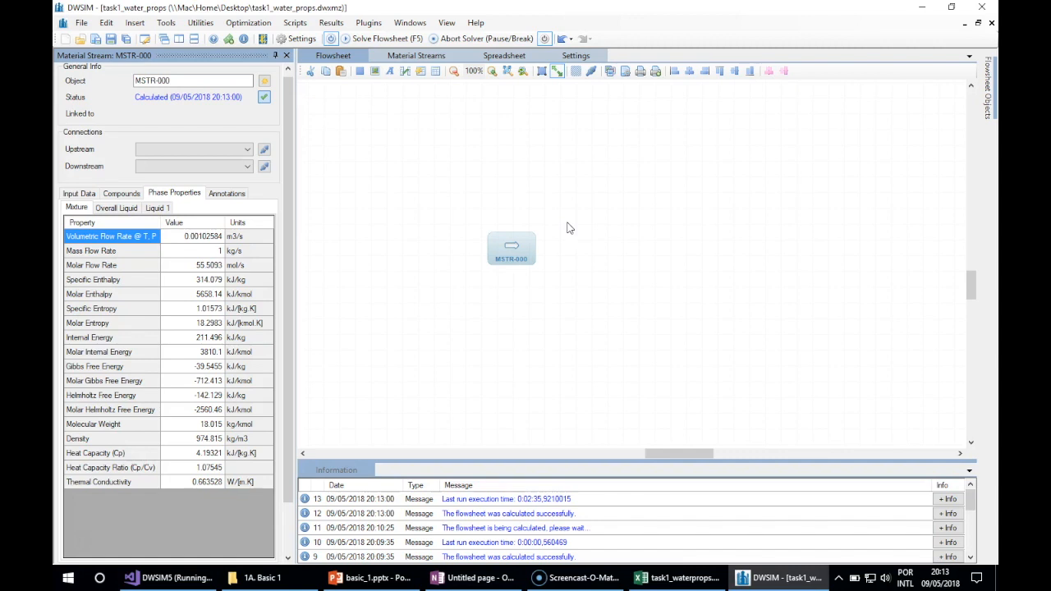
In the DWSIM simulation settings, replace the CoolProp property package with Steam Tables (IAPWS-IF97) and return to the flowsheet
click(486, 330)
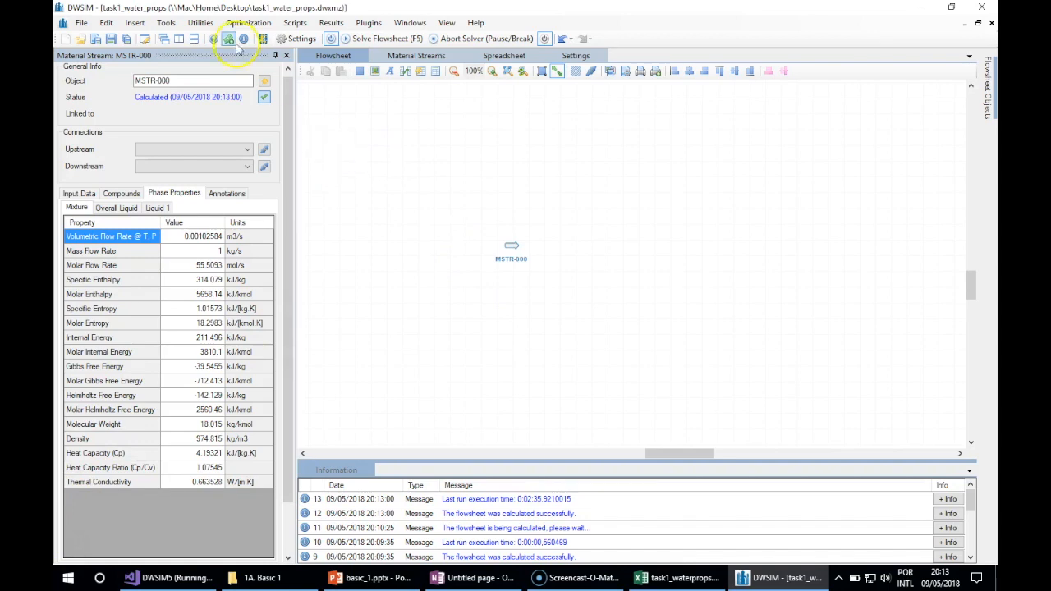
click(110, 22)
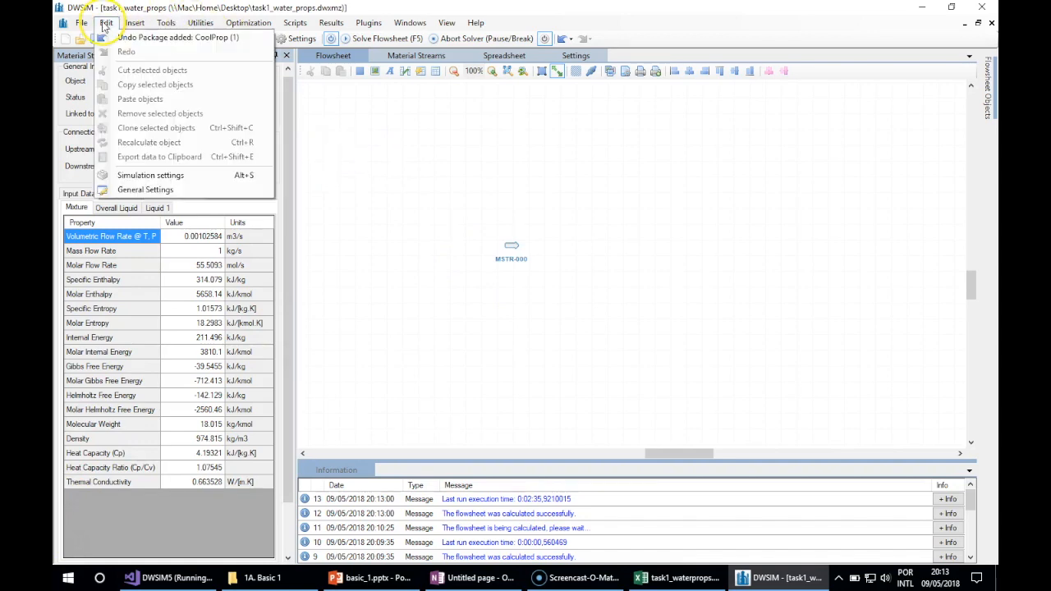
click(156, 173)
click(926, 301)
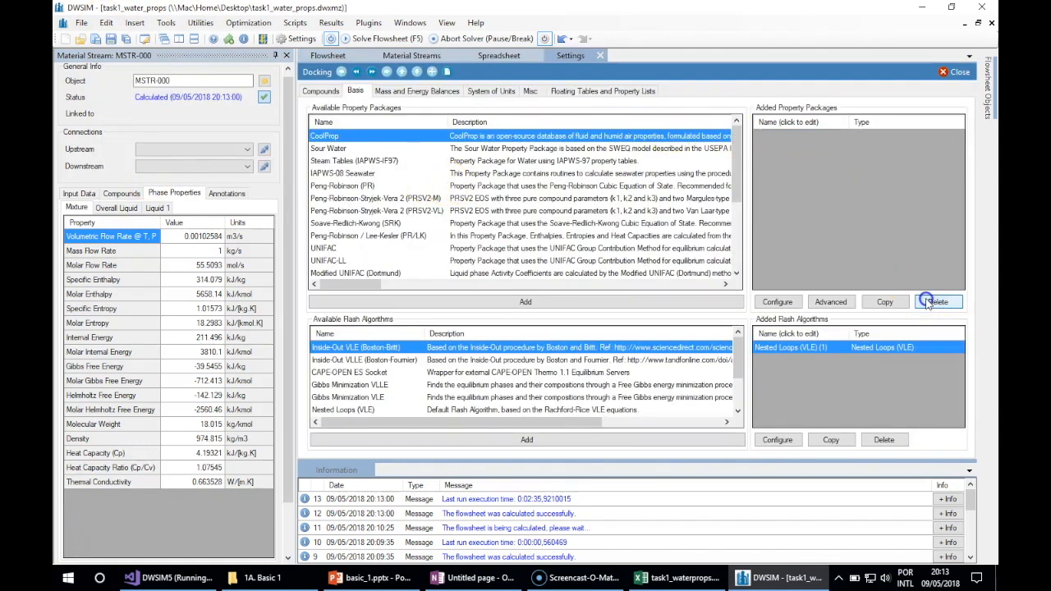
double_click(364, 161)
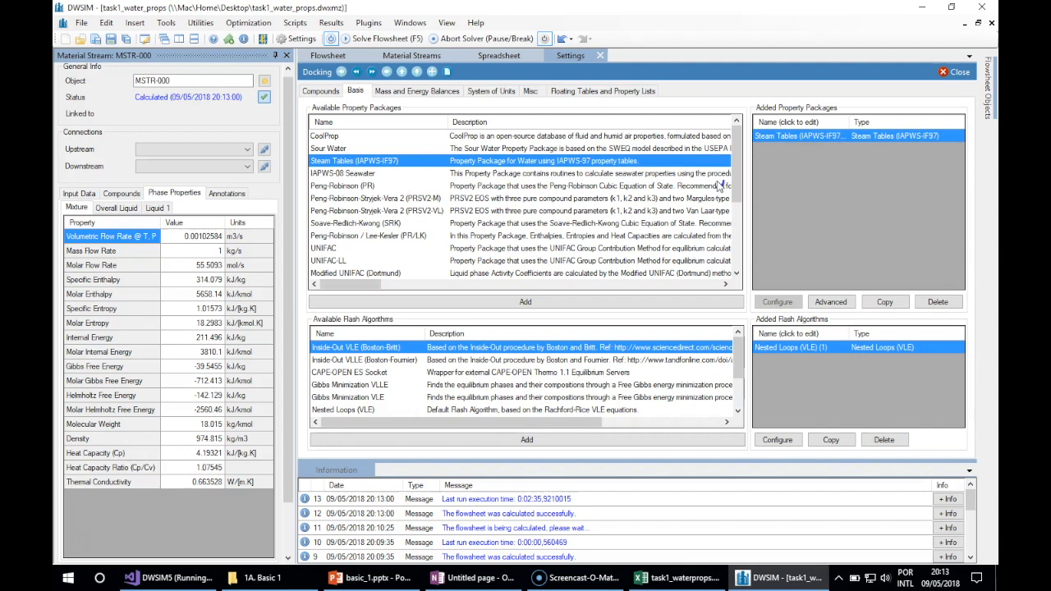
click(343, 55)
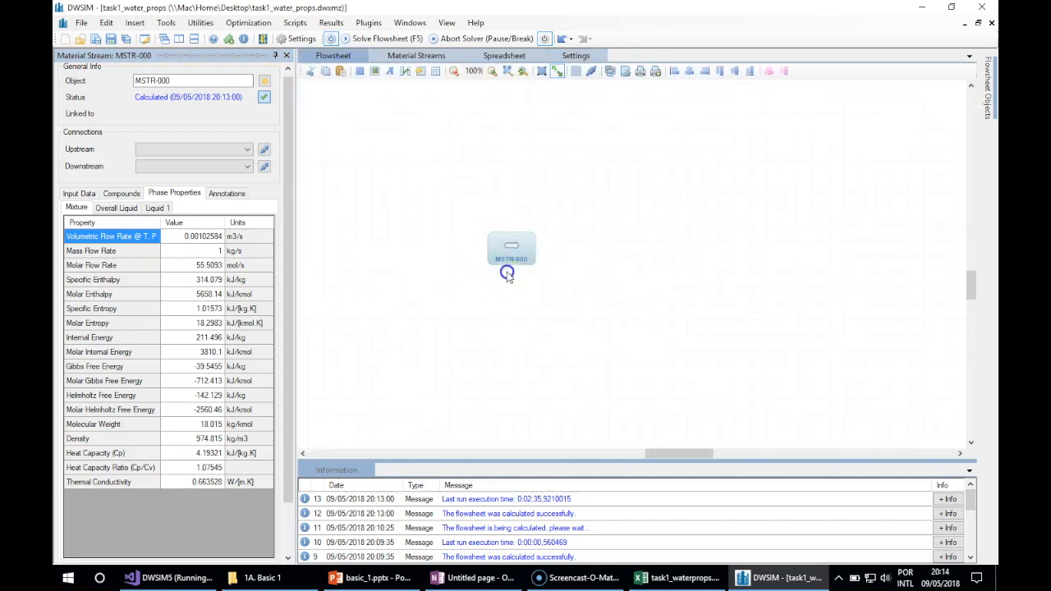
Switch to Visual Studio and open SteamTables.vb from the Property Packages folder
click(197, 579)
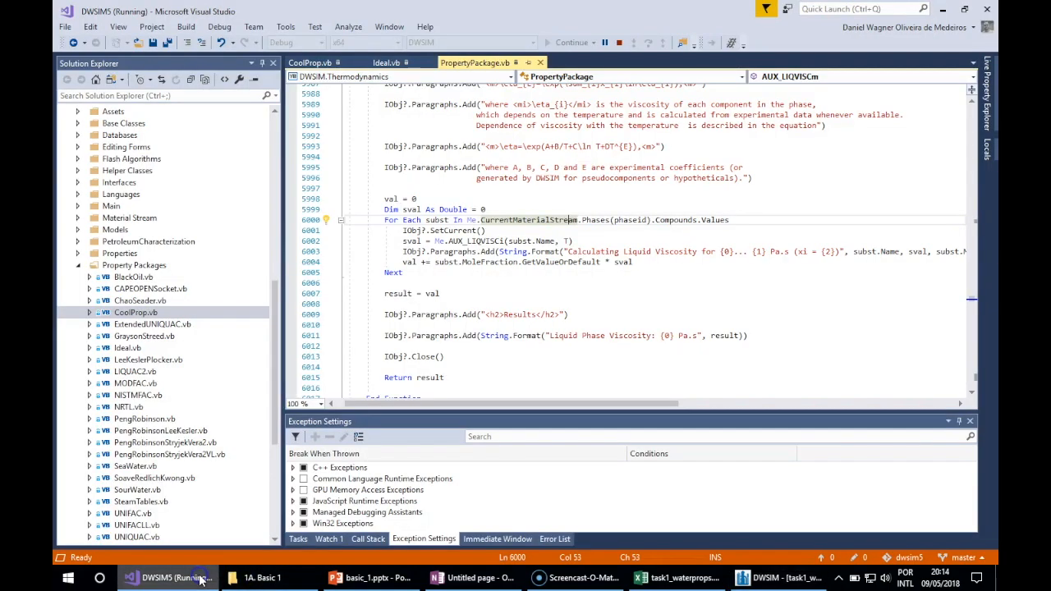
scroll(144, 361, down, 6)
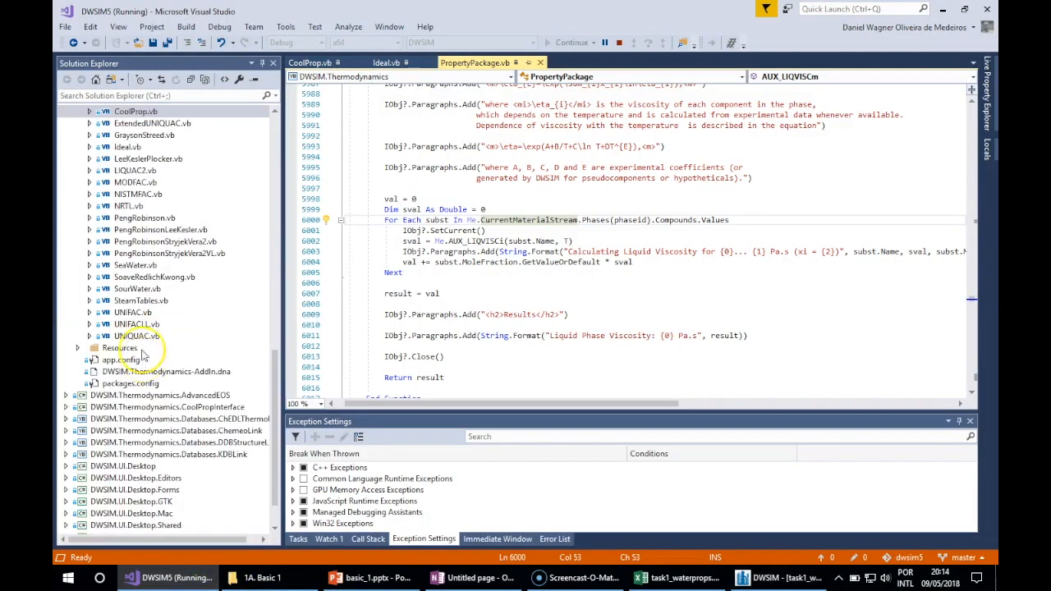
double_click(139, 300)
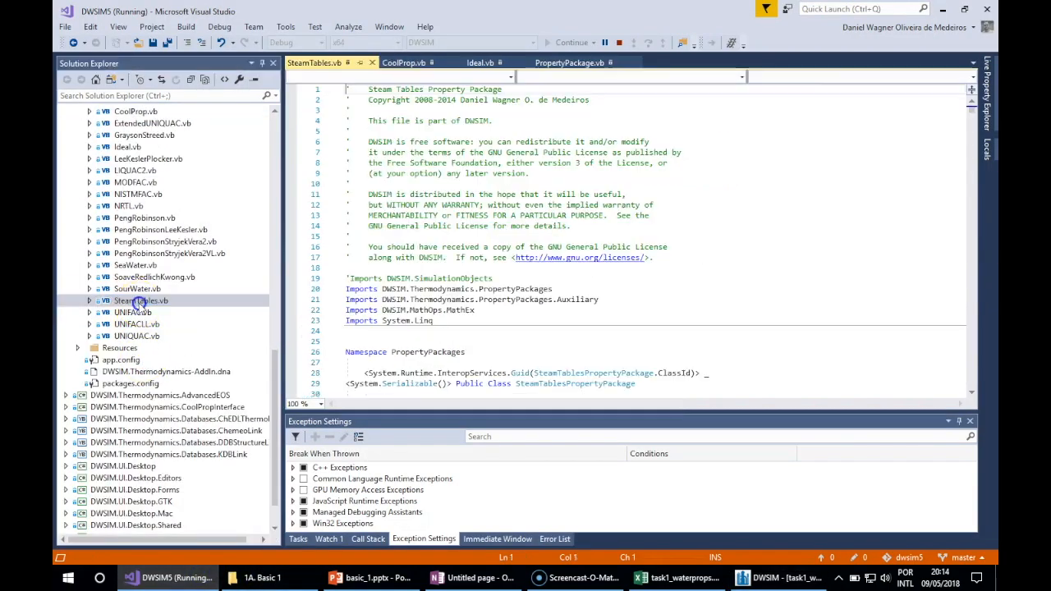
scroll(545, 276, down, 8)
click(545, 276)
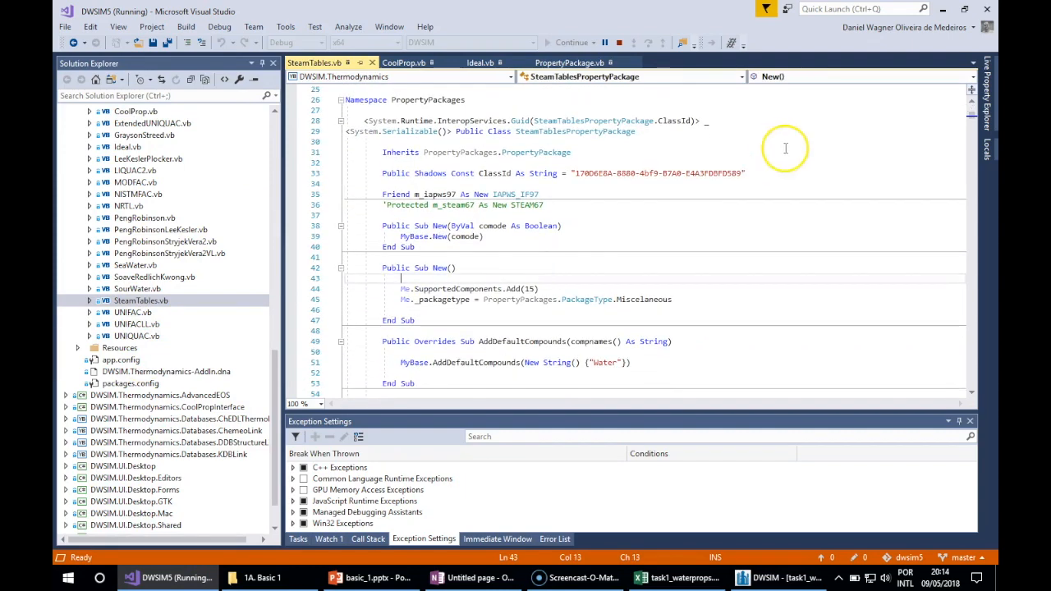
Go to the DW_CalcPhaseProps method of the SteamTablesPropertyPackage class
click(776, 76)
key(Down)
key(Down)
key(Down)
key(Down)
key(Down)
key(Down)
key(Down)
key(Down)
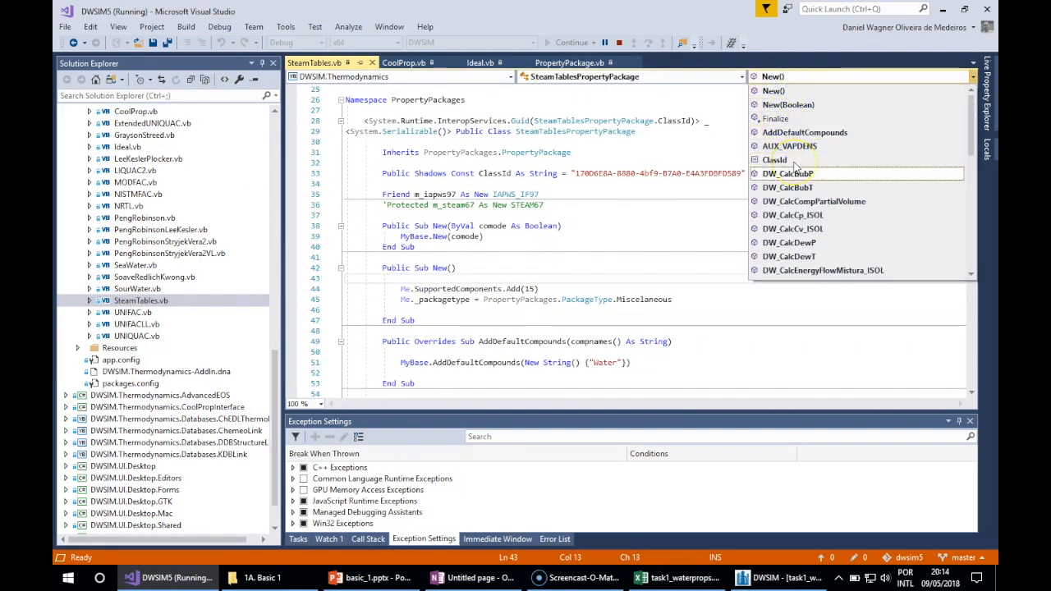
key(Down)
key(Down)
key(Down)
key(Down)
key(Down)
key(Down)
key(Down)
key(Down)
key(Down)
key(Down)
key(Down)
key(Down)
key(Down)
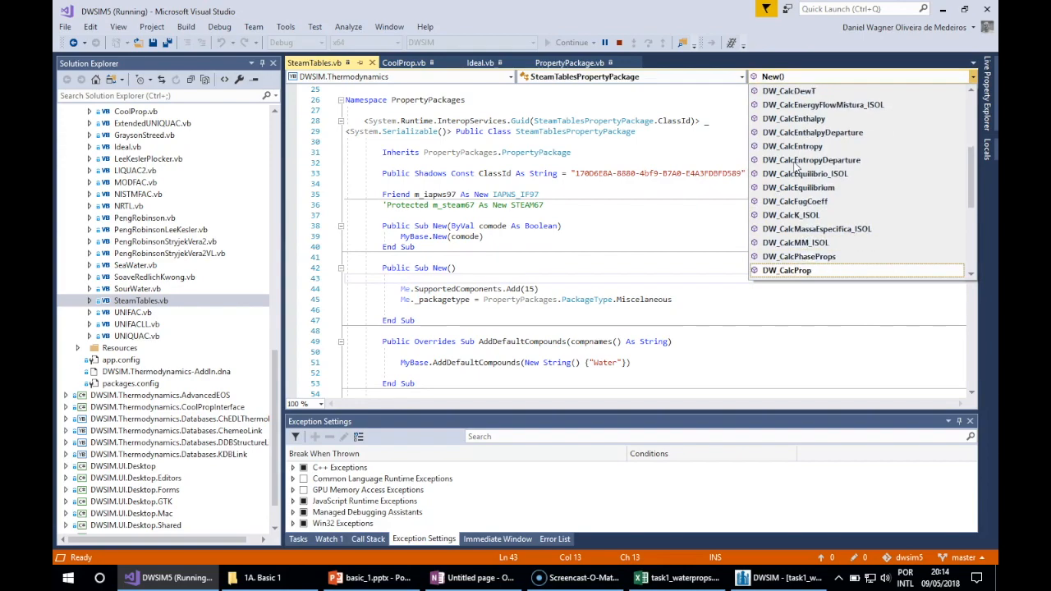
key(Up)
key(Return)
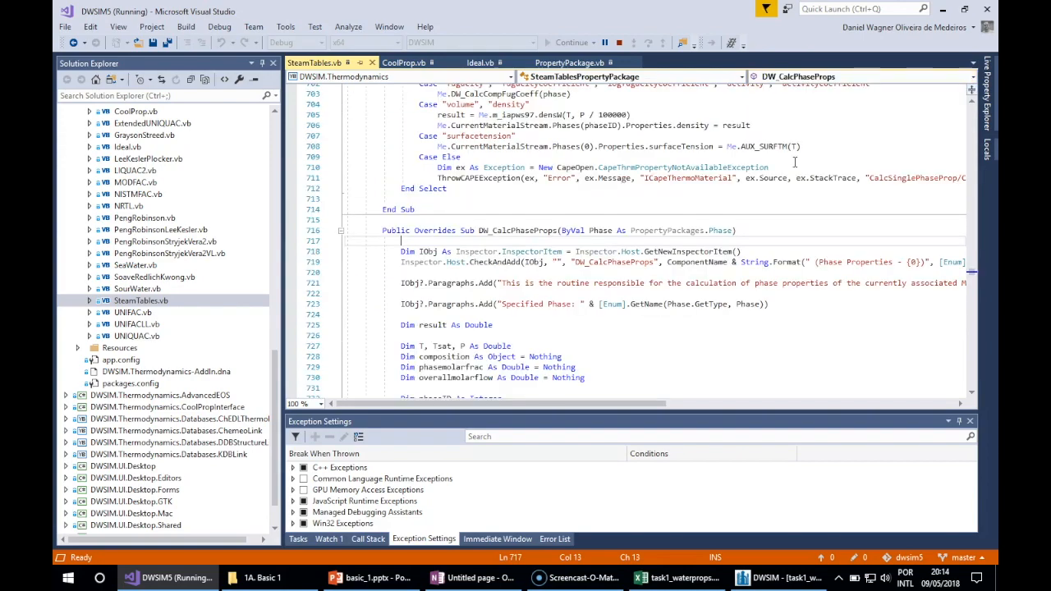
click(535, 231)
In the phaseID = 3 branch, set breakpoints on the viscSatLiqTW call at line 790 and the viscosity assignment at line 791
scroll(535, 233, down, 19)
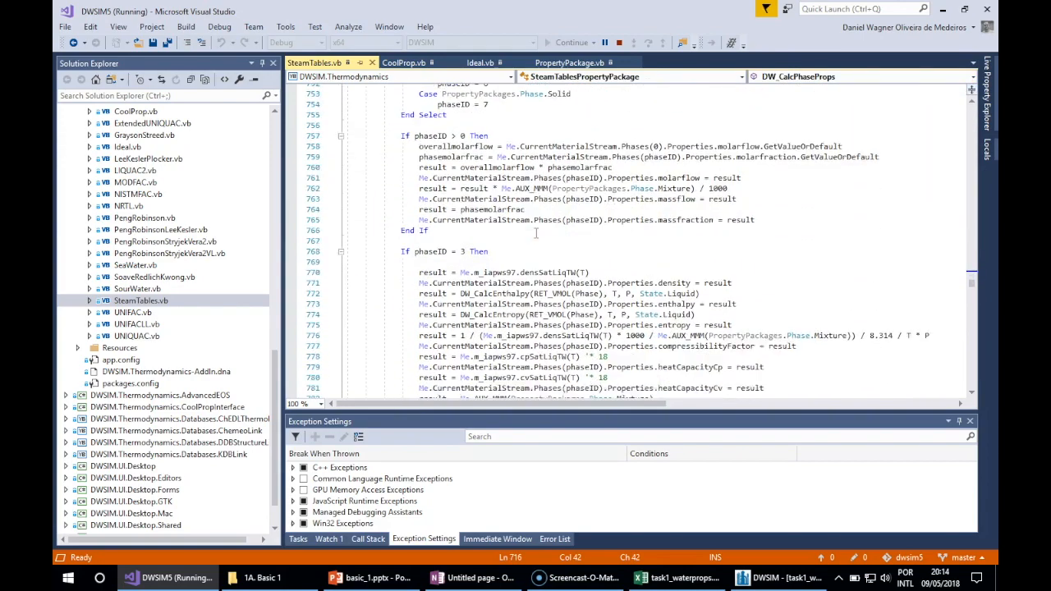
scroll(535, 234, down, 1)
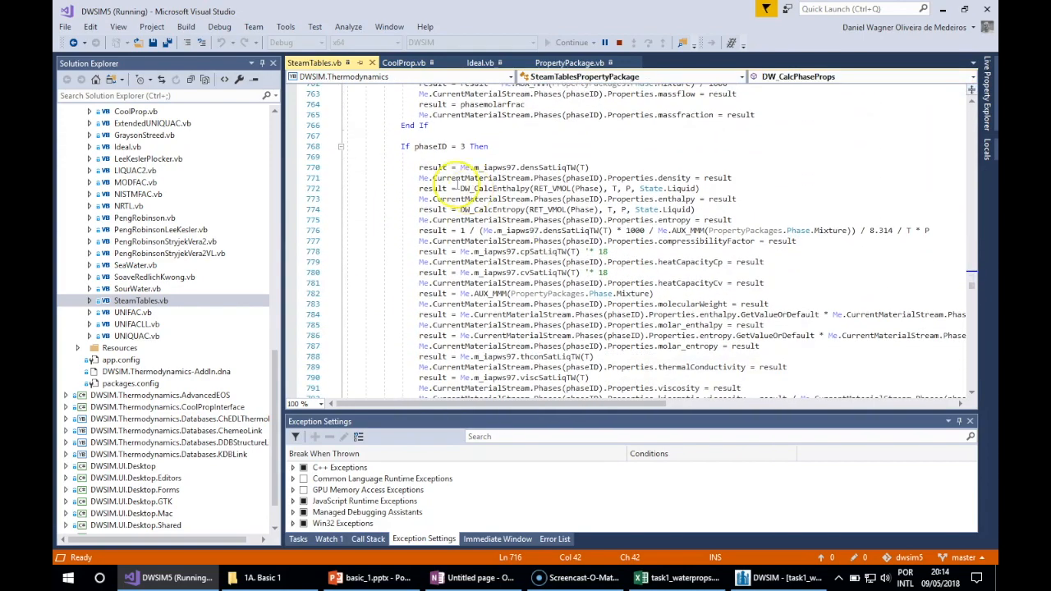
click(462, 146)
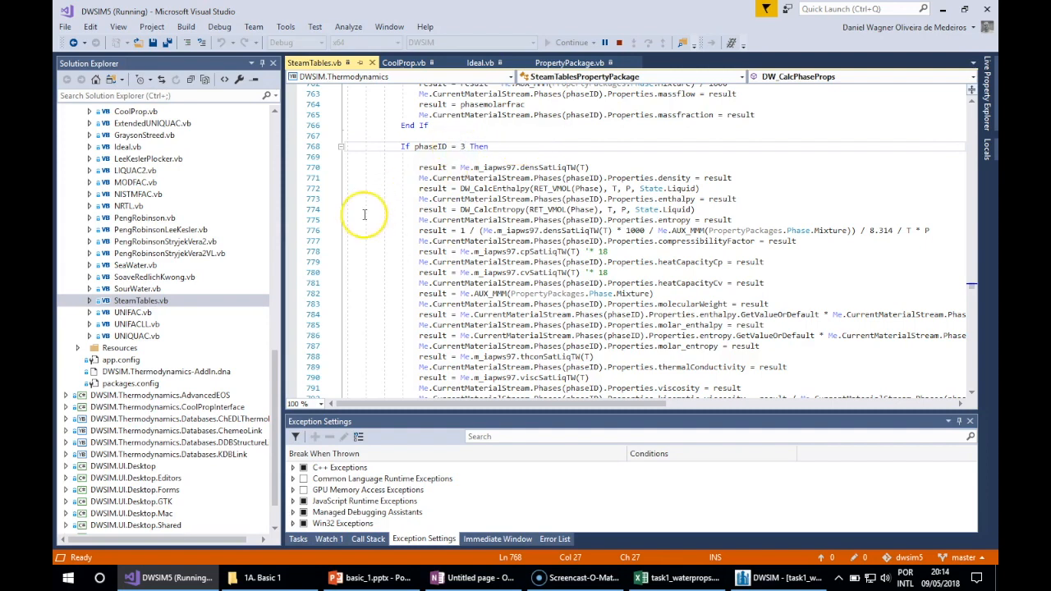
click(363, 243)
scroll(362, 244, down, 4)
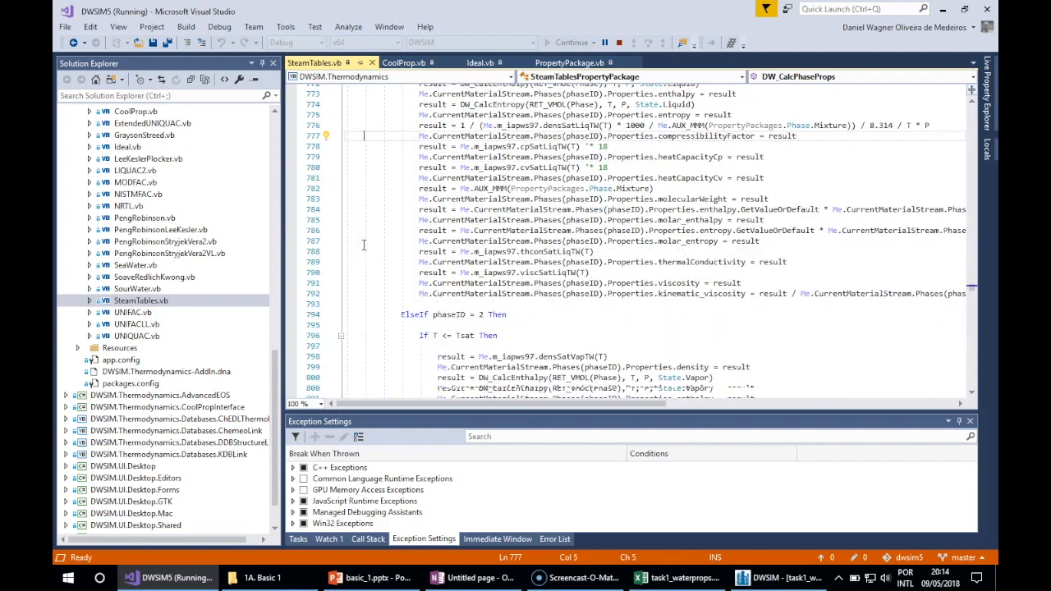
click(291, 261)
click(292, 273)
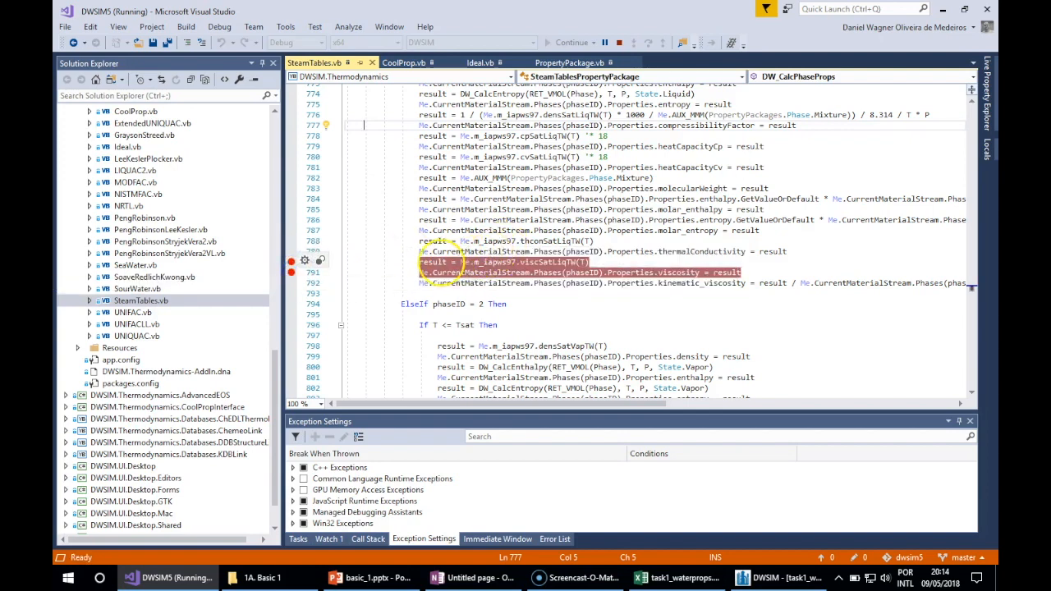
click(625, 273)
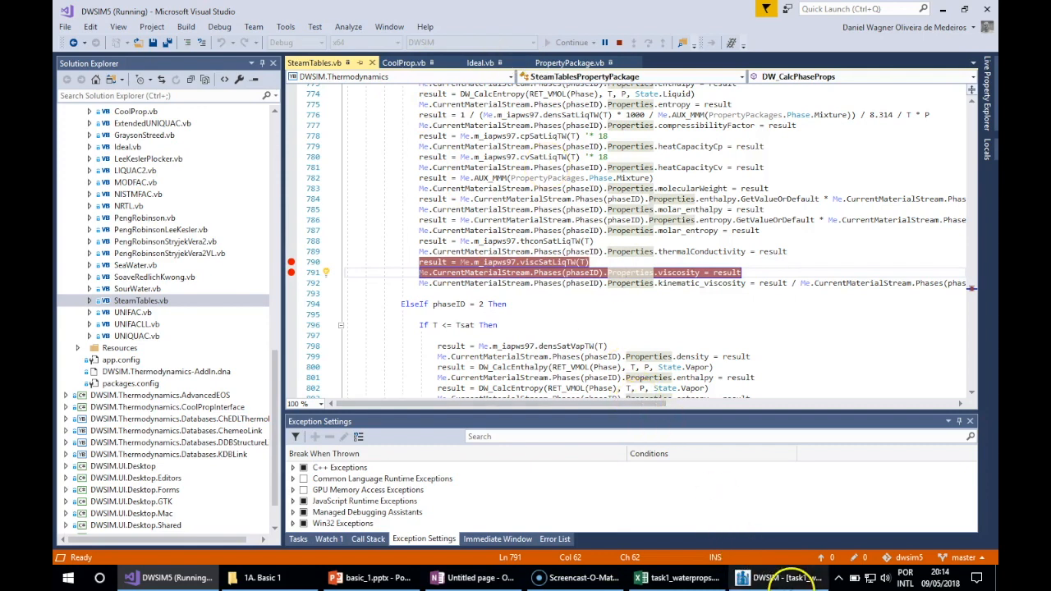
Switch to DWSIM and recalculate the MSTR-000 stream to reach the breakpoint at line 790
click(780, 574)
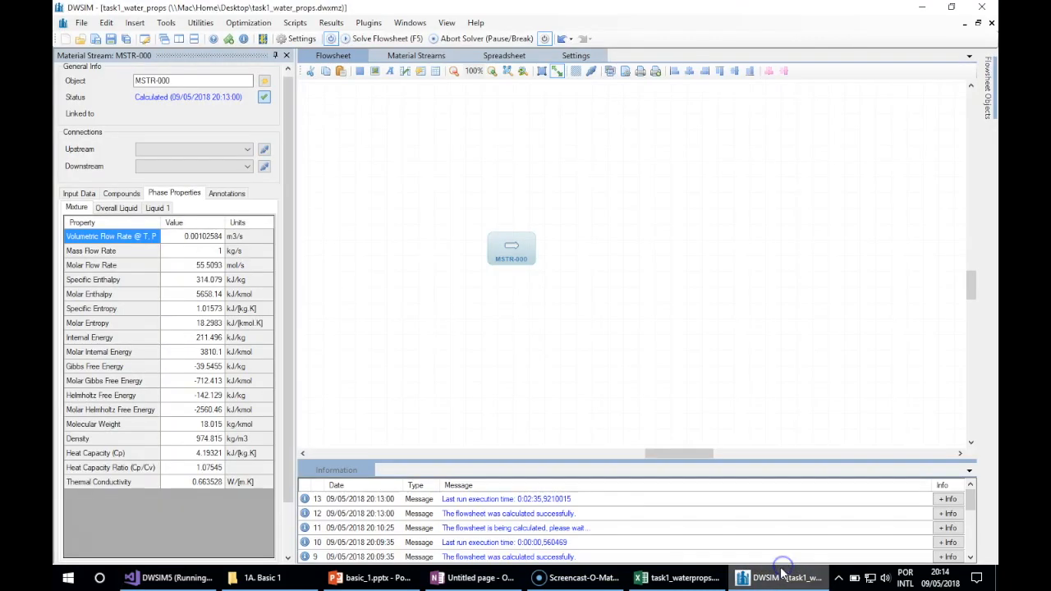
right_click(512, 246)
click(555, 284)
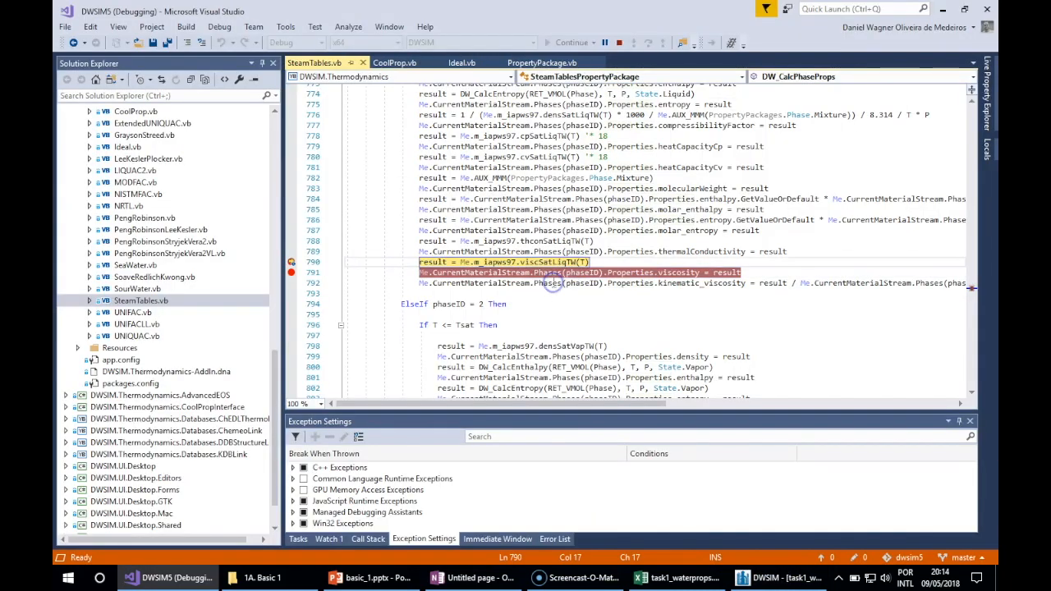
Inspect the viscSatLiqTW call at line 790 and the value of its temperature argument T
mouse_move(495, 266)
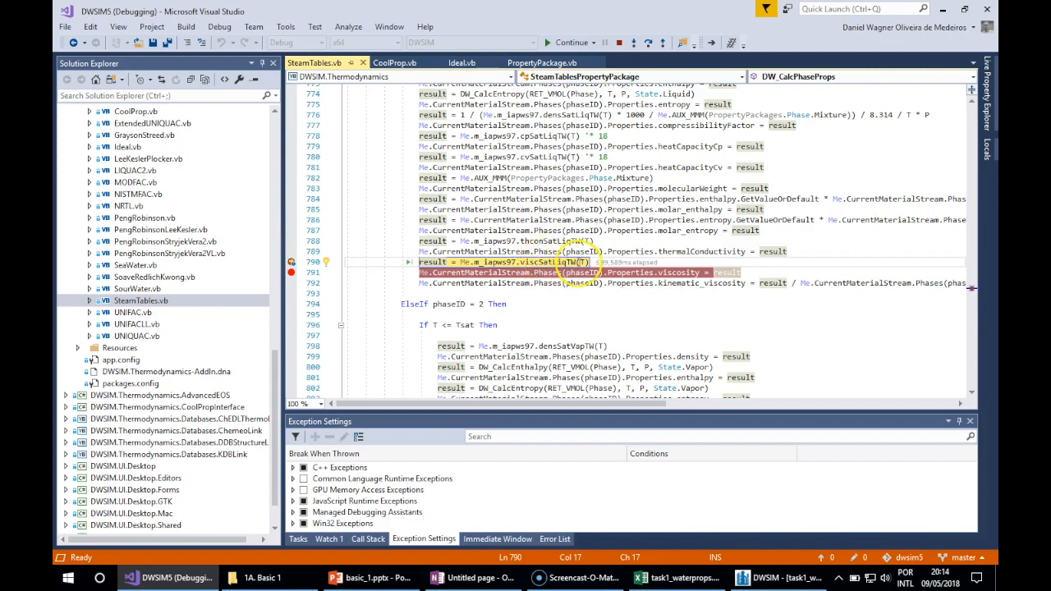
mouse_move(582, 261)
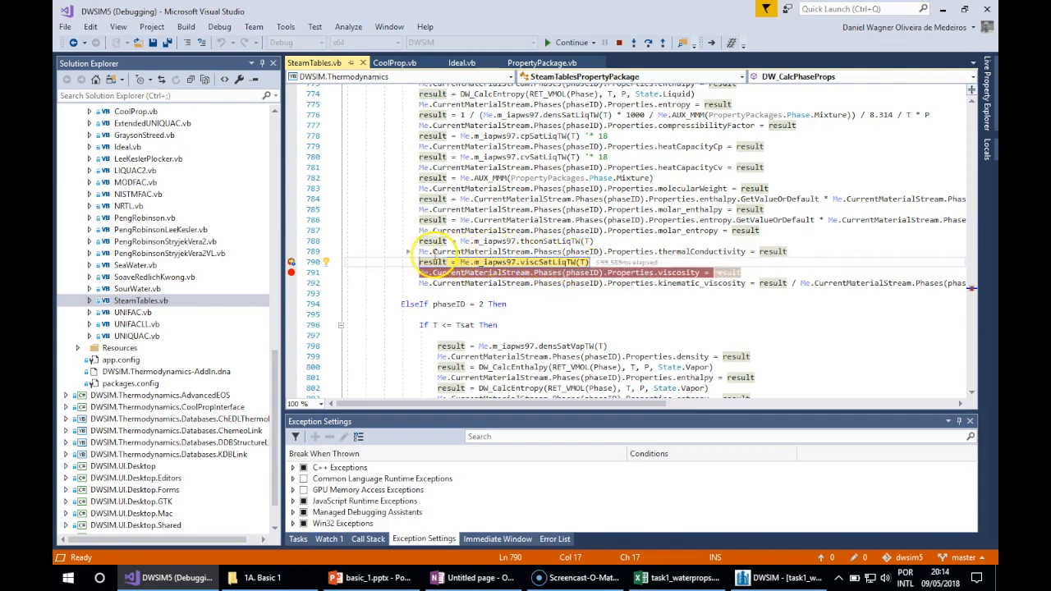
click(580, 230)
mouse_move(581, 266)
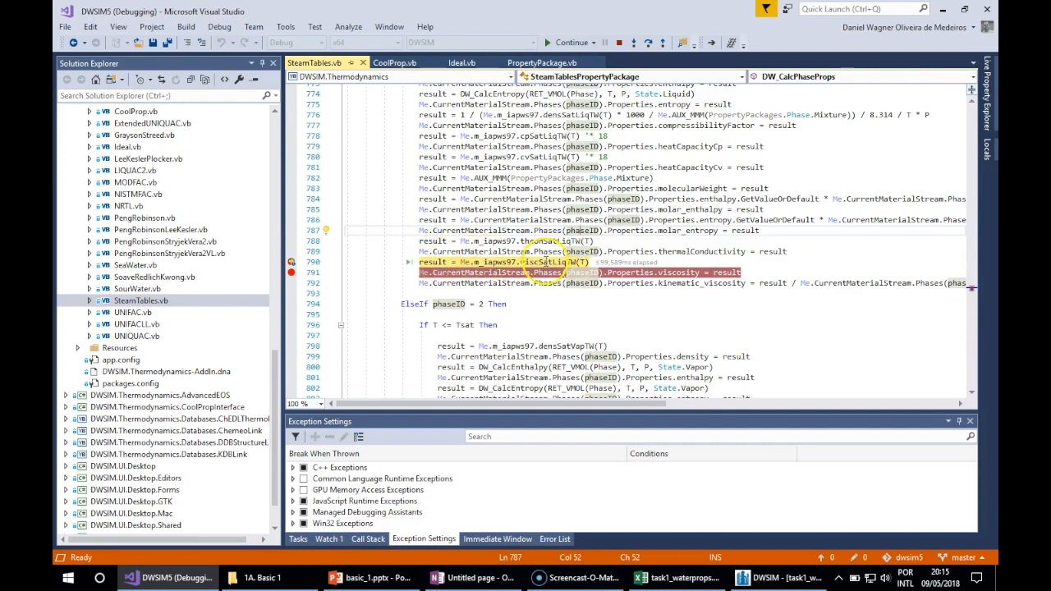
Go to the definition of viscSatLiqTW and review its declarations and comments
click(544, 263)
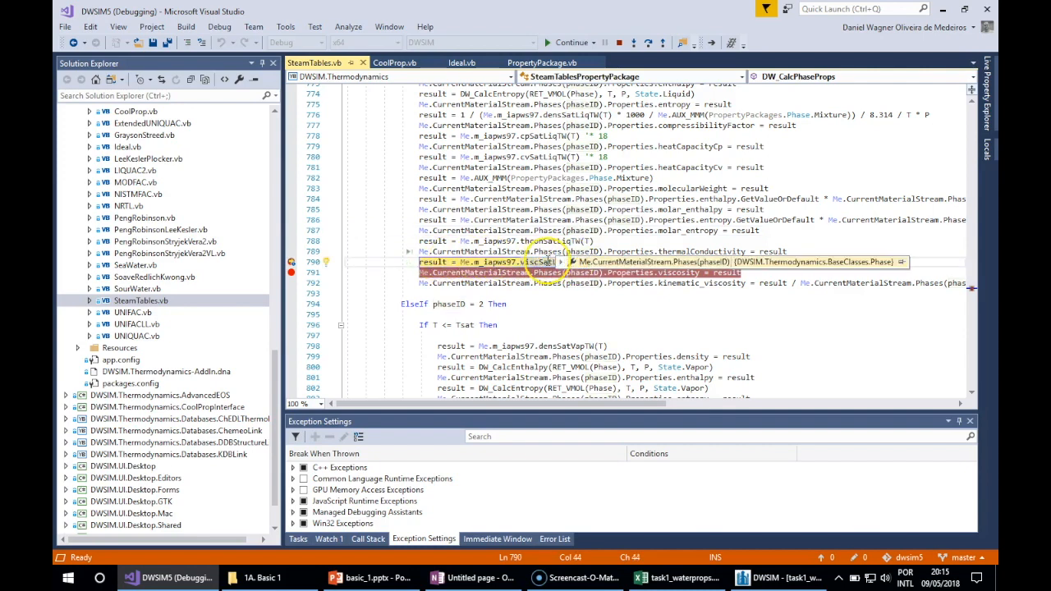
right_click(546, 262)
click(596, 275)
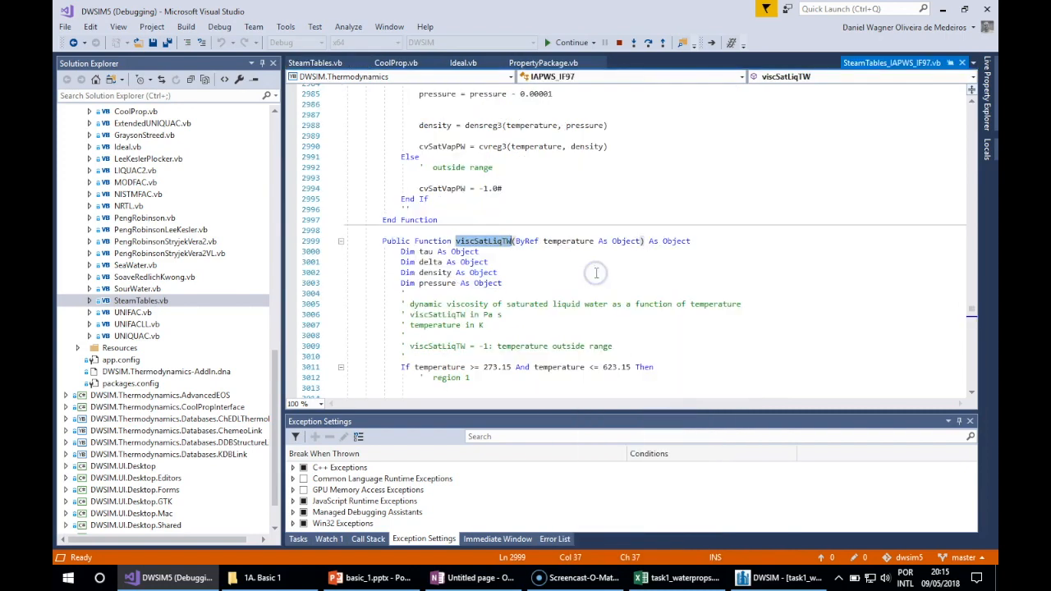
click(514, 272)
scroll(514, 272, down, 1)
scroll(515, 271, down, 2)
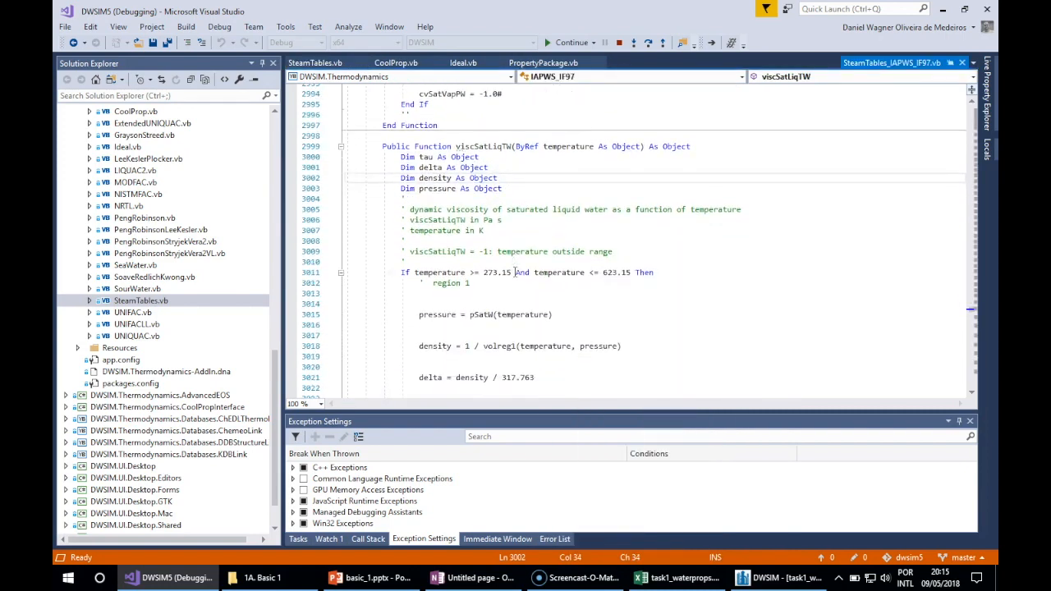
click(363, 232)
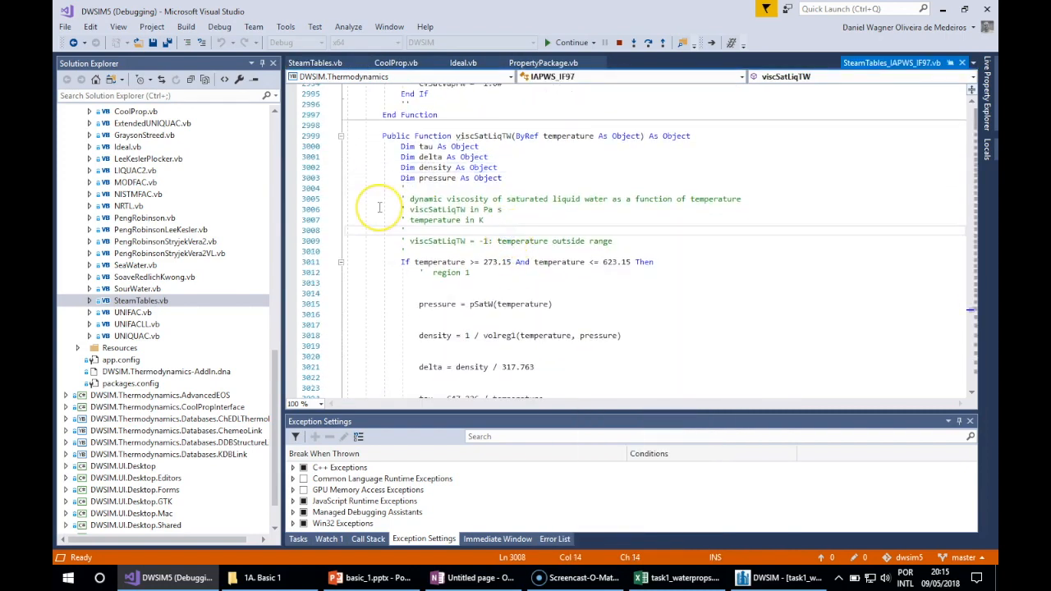
Set a breakpoint on the 273.15 to 623.15 temperature check at line 3011 and continue execution to it
scroll(376, 206, down, 2)
scroll(380, 207, down, 2)
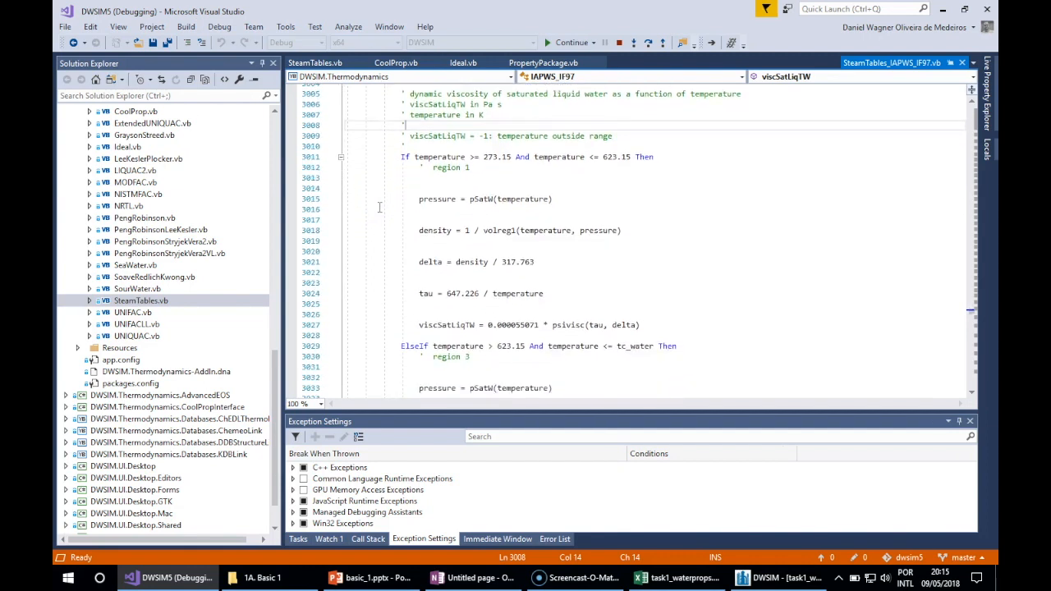
click(292, 137)
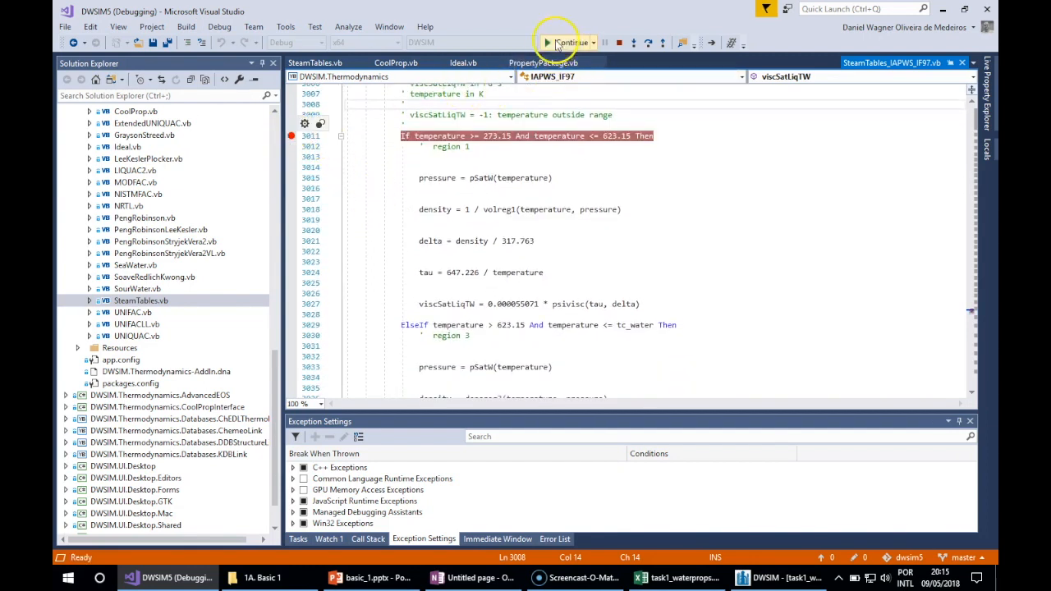
click(559, 41)
Inspect the value of temperature in the range check at line 3011 of viscSatLiqTW
scroll(443, 146, up, 2)
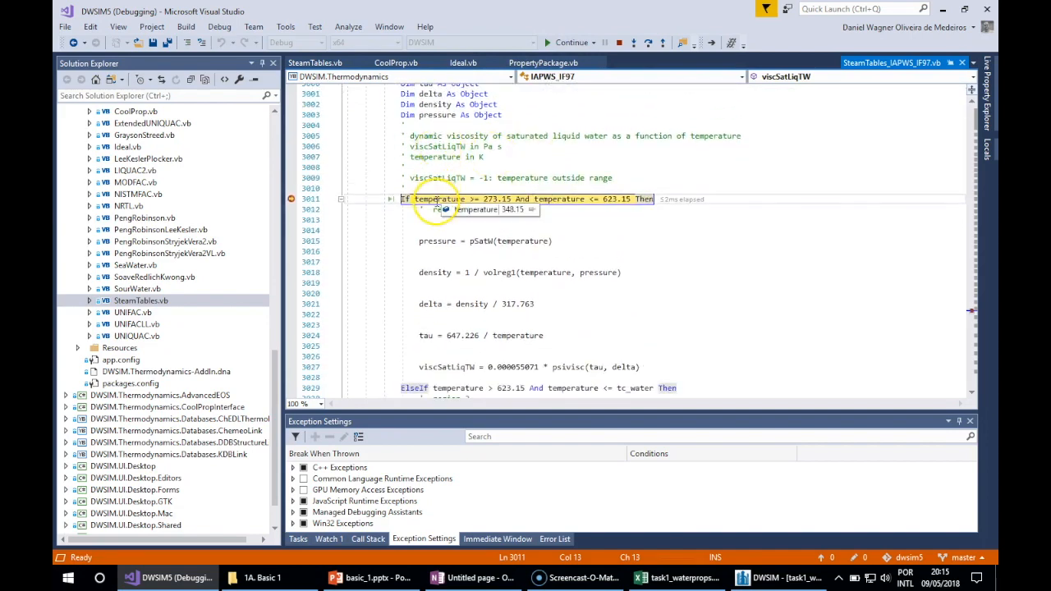
scroll(459, 201, up, 2)
click(472, 198)
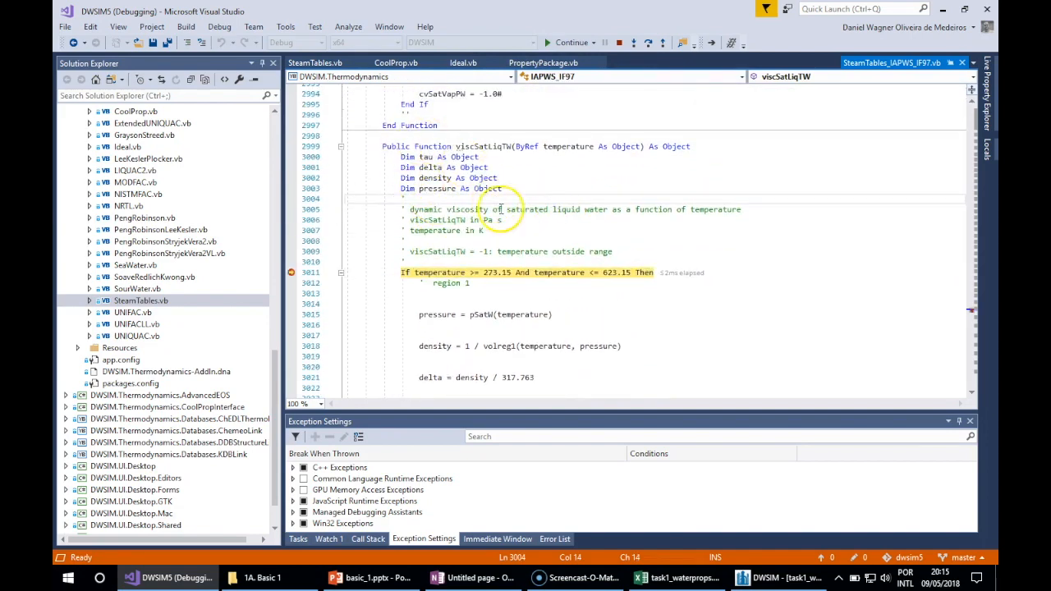
click(521, 242)
mouse_move(441, 273)
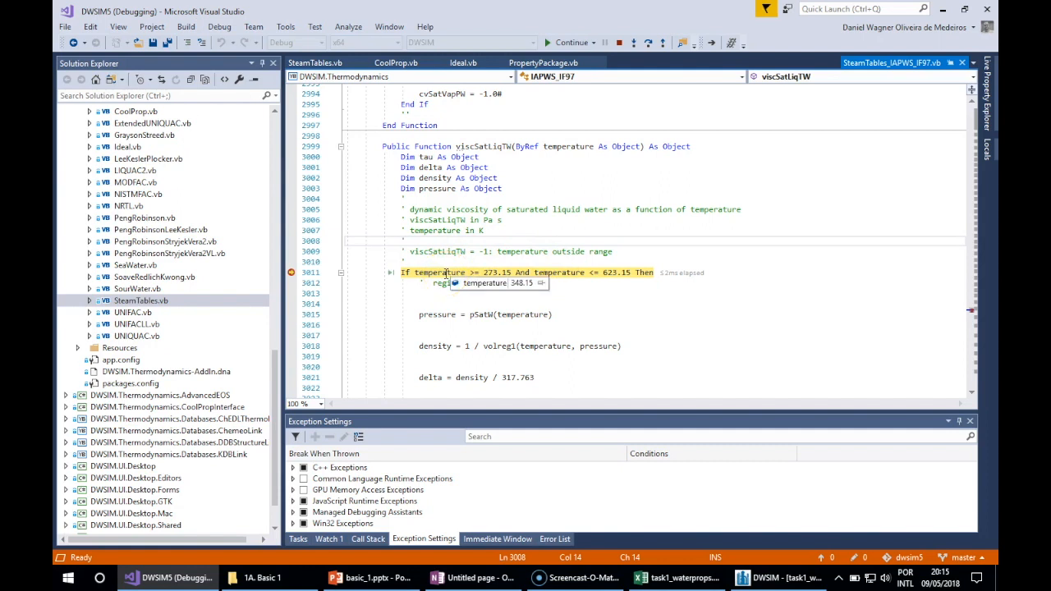
mouse_move(559, 274)
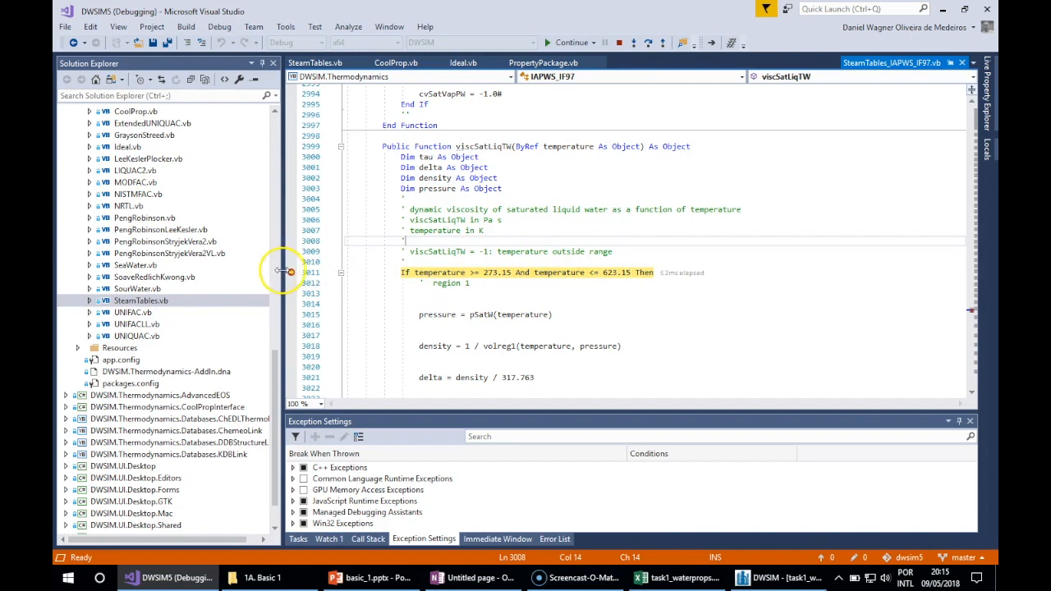
Move the breakpoint from line 3011 to the region 1 viscSatLiqTW calculation at line 3027 and continue execution to it
click(401, 271)
scroll(418, 248, down, 5)
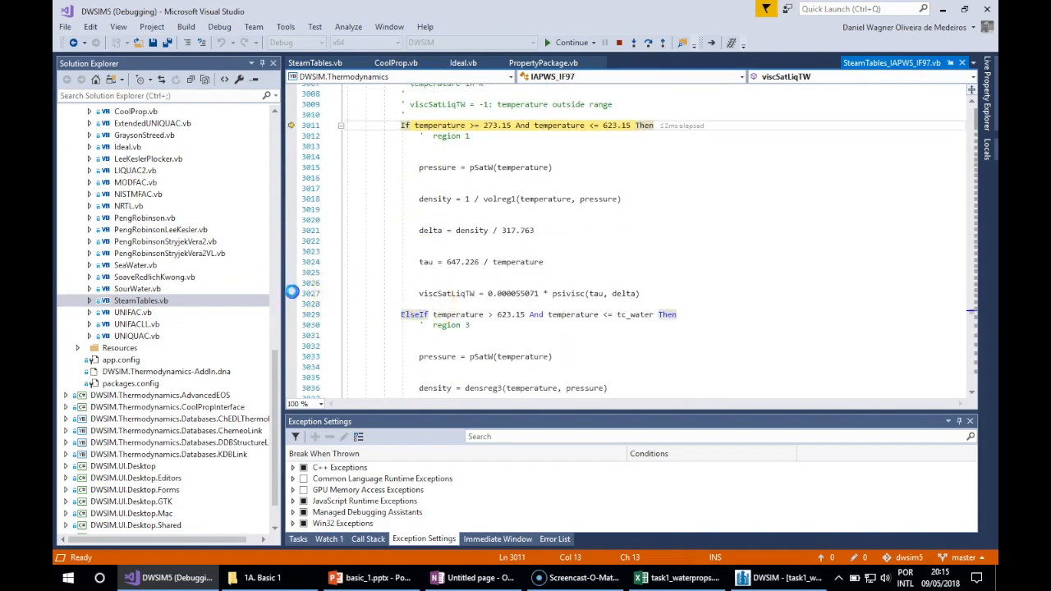
click(292, 293)
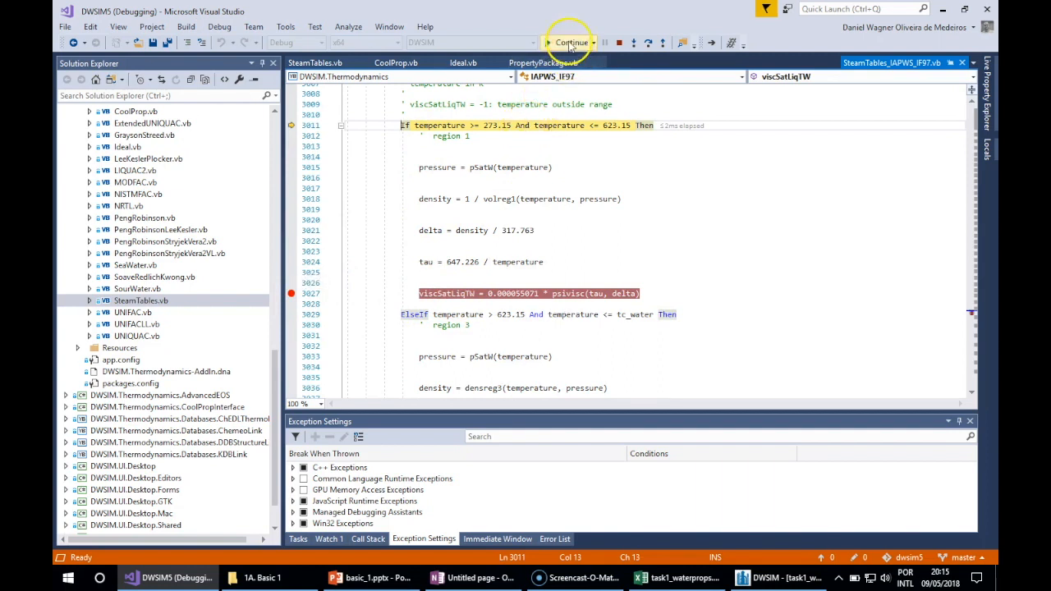
click(570, 43)
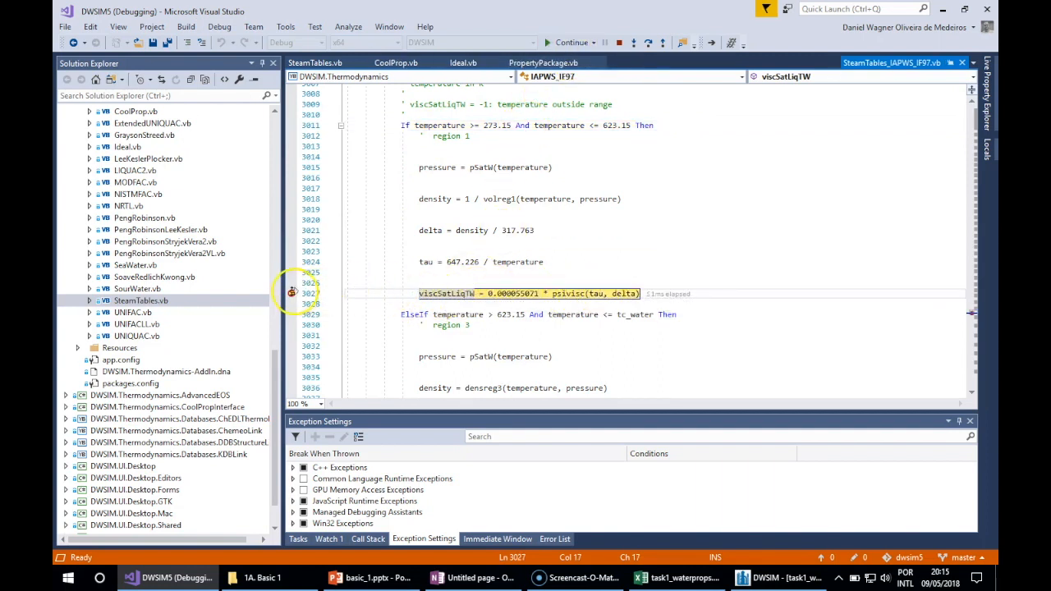
Replace the line 3027 breakpoint with one on viscSatLiqTW's End Function at line 3052 and continue execution to it
scroll(473, 283, down, 8)
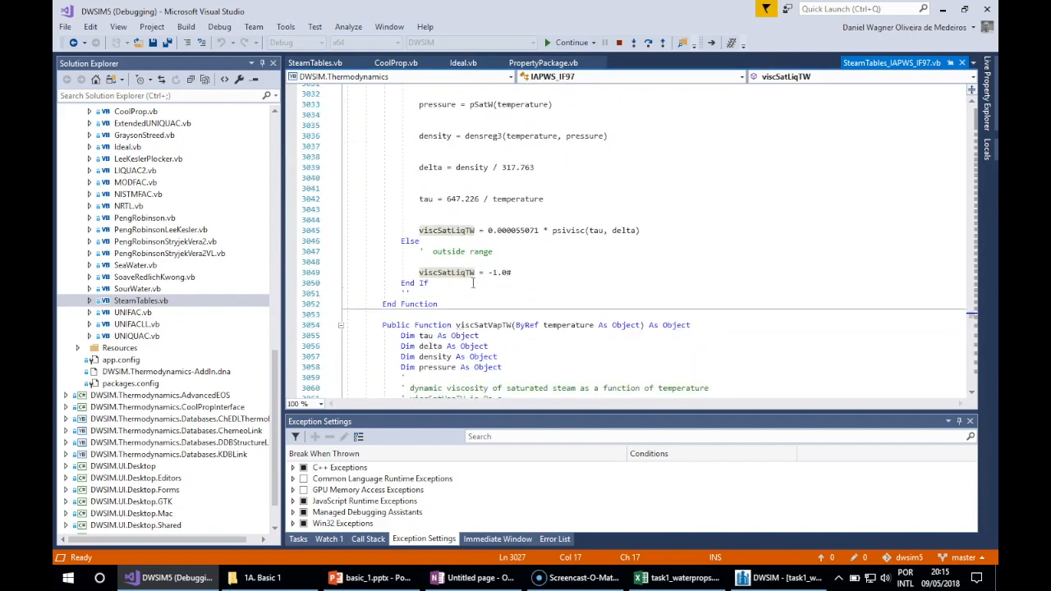
click(292, 293)
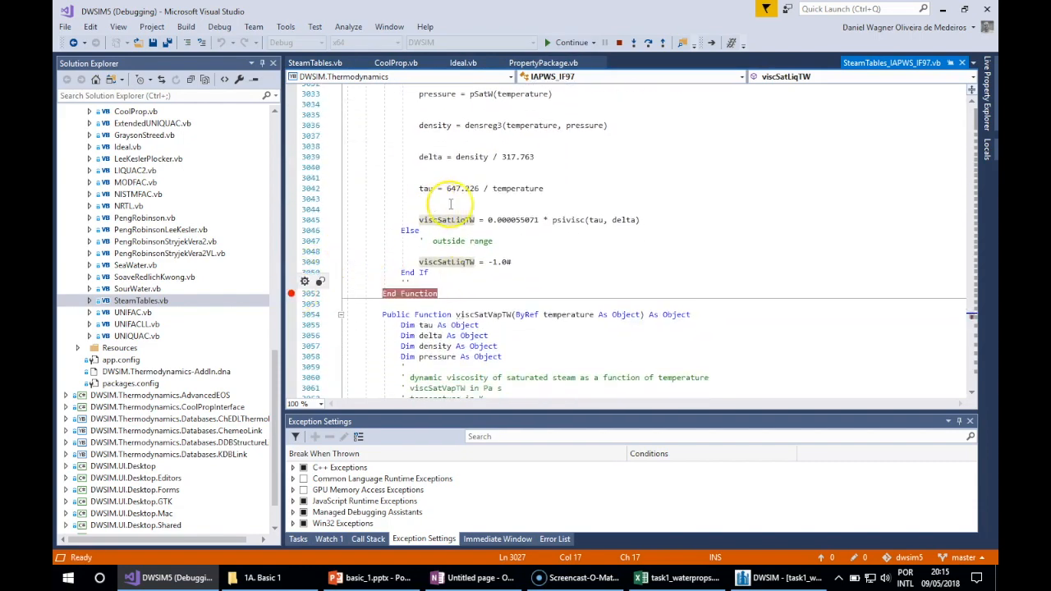
click(566, 43)
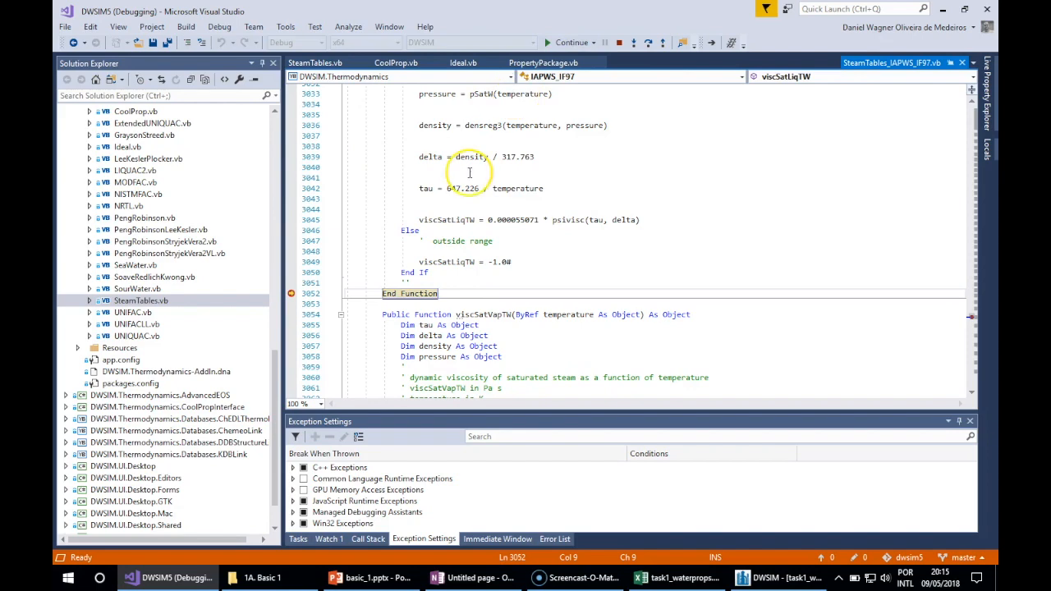
Continue execution out of viscSatLiqTW to line 791 of SteamTables.vb and remove the breakpoints at lines 790 and 791
mouse_move(447, 222)
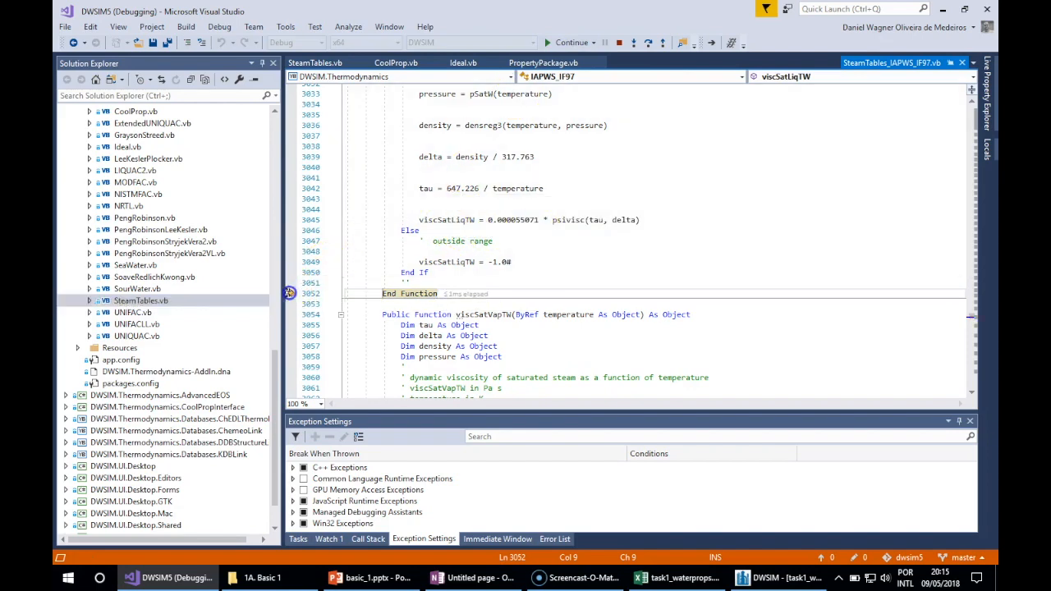
click(560, 42)
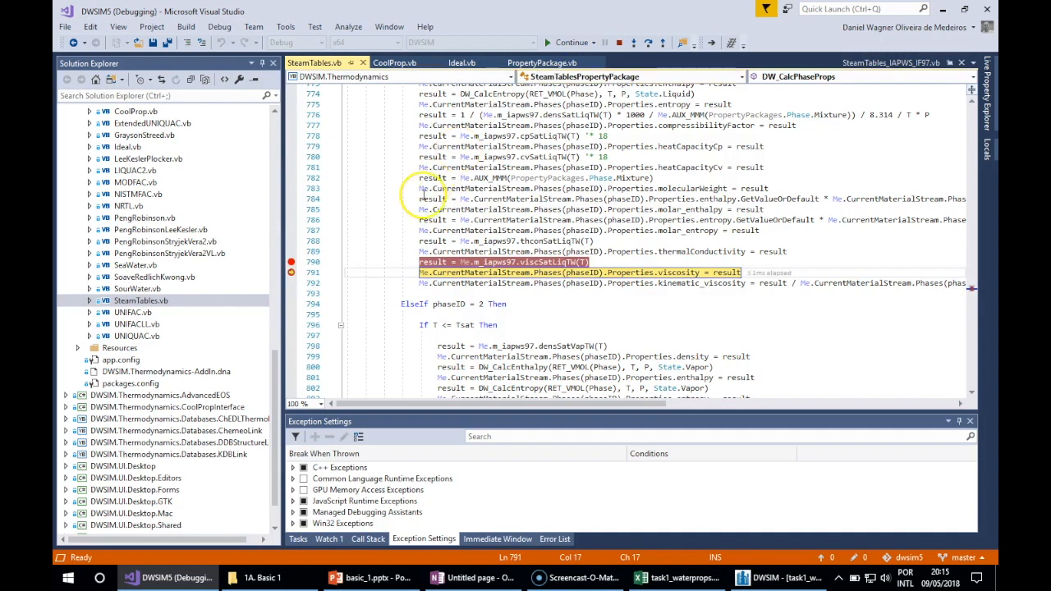
click(292, 263)
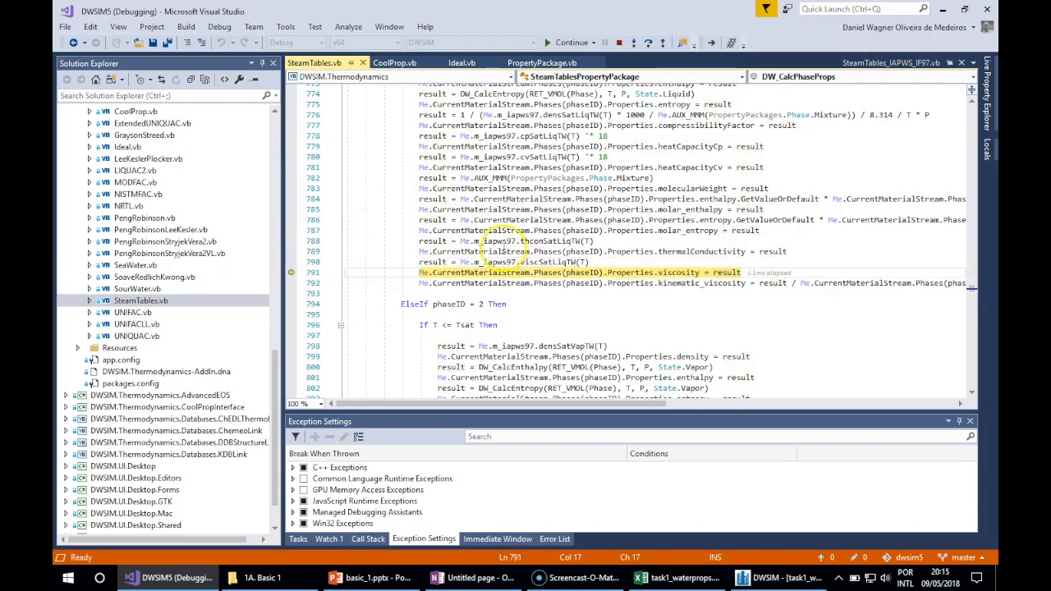
Inspect the value of result and the phase Properties object in the viscosity assignment at line 791
mouse_move(720, 272)
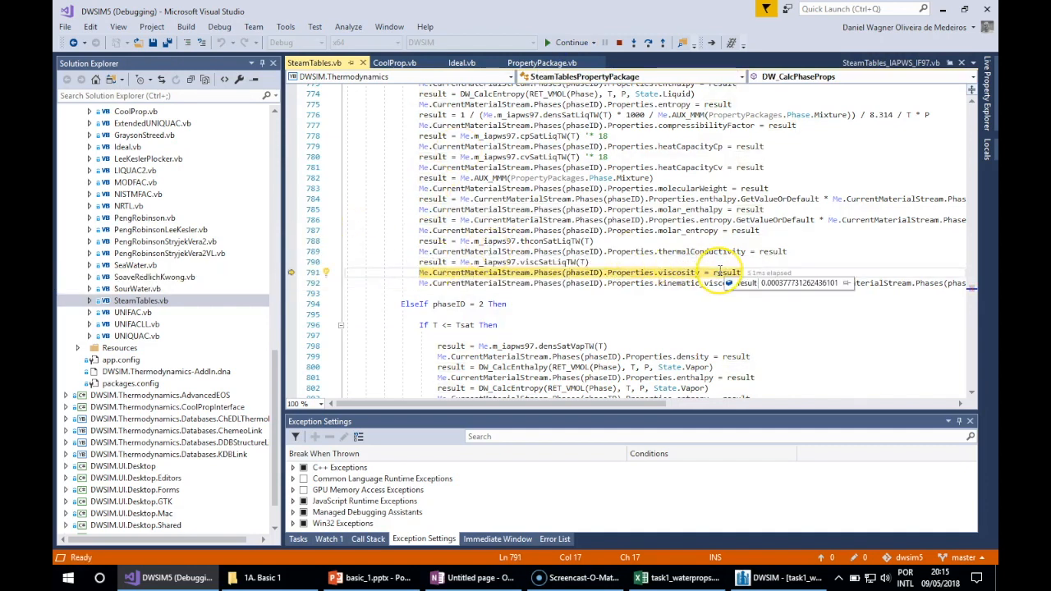
mouse_move(678, 272)
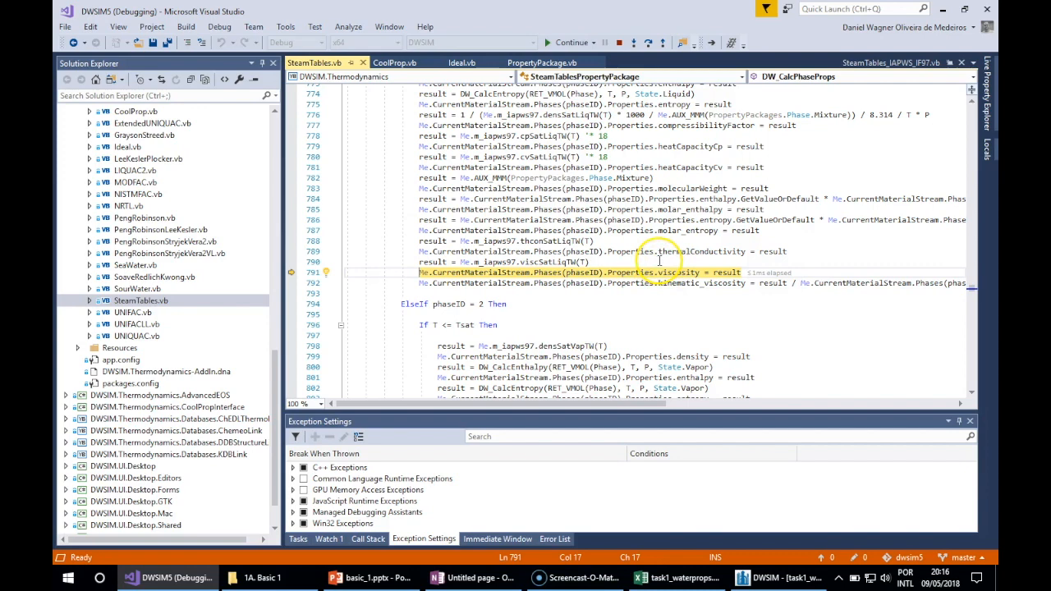
mouse_move(642, 273)
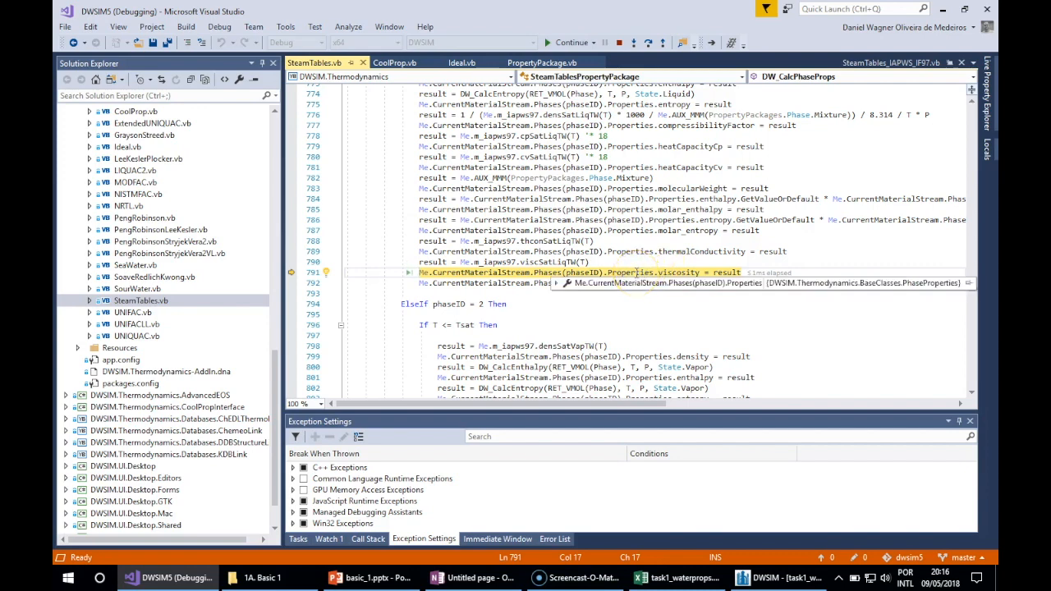
Let the calculation run to completion and check the Liquid 1 Dynamic Viscosity of stream MSTR-000 in DWSIM
click(565, 42)
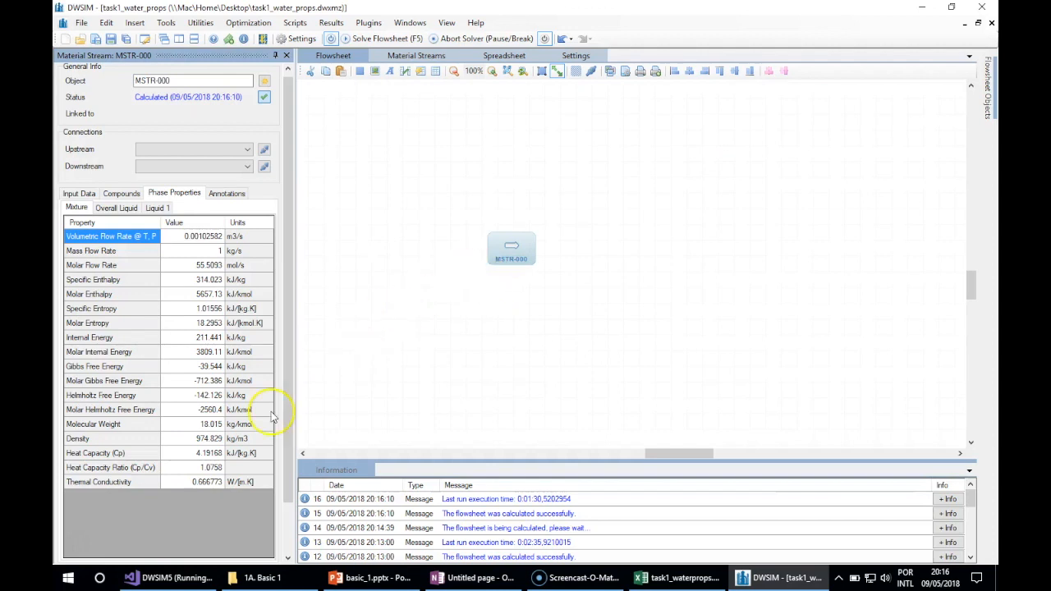
click(157, 208)
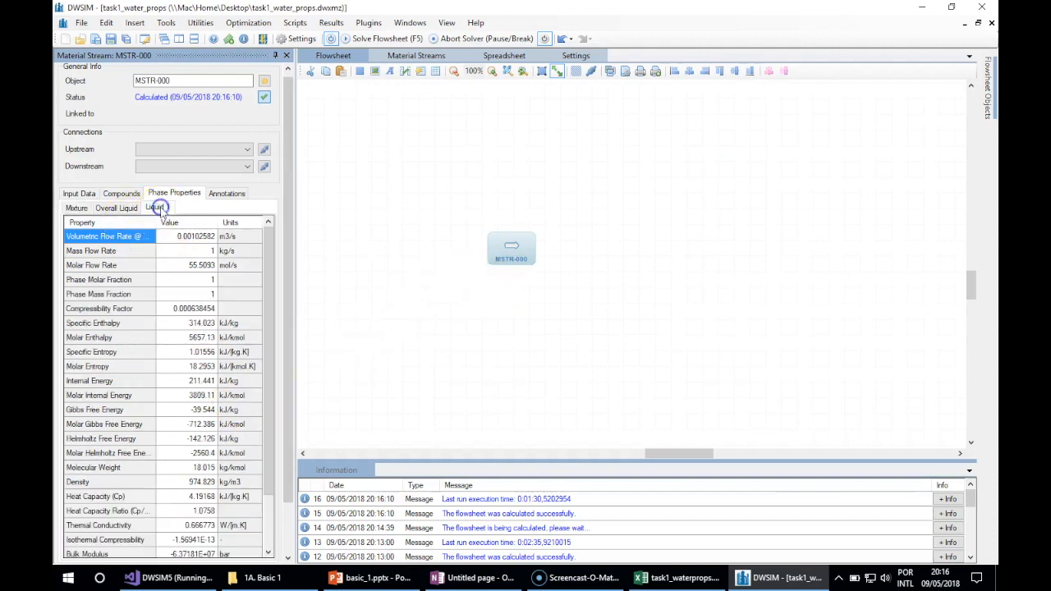
click(197, 410)
scroll(197, 414, down, 2)
click(193, 541)
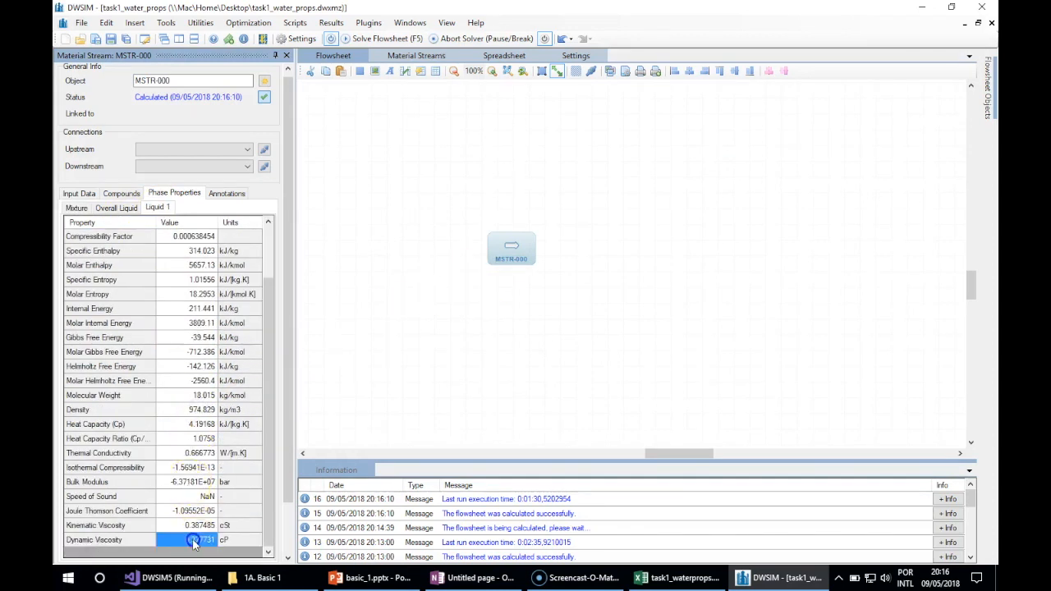